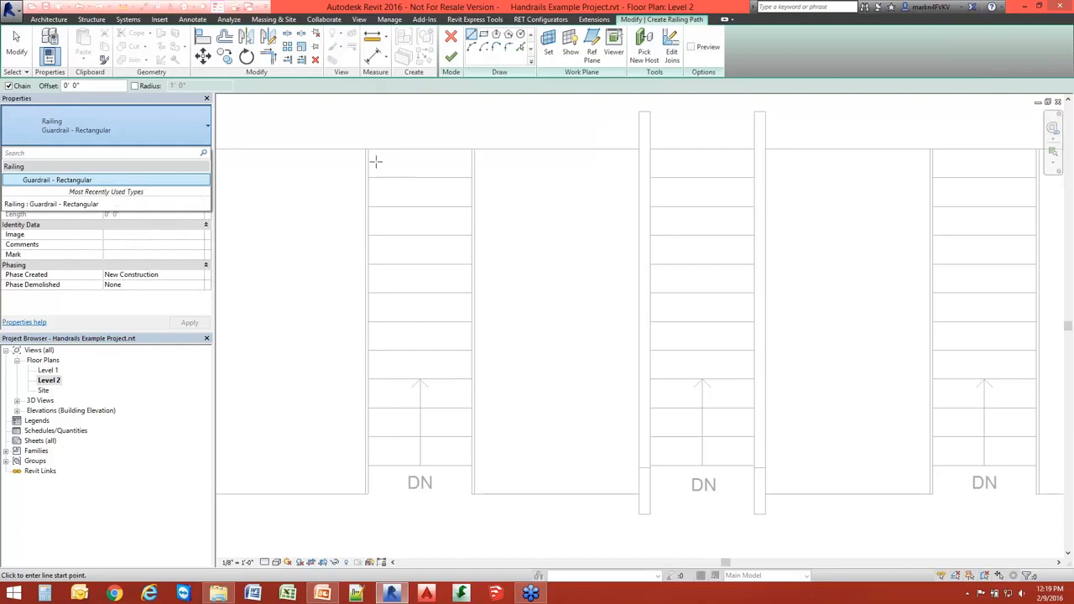
Sketch a straight Guardrail - Rectangular railing path about 18' 4" long along the inner edge of the leftmost stair's left stringer and finish it
scroll(376, 162, "up", 4)
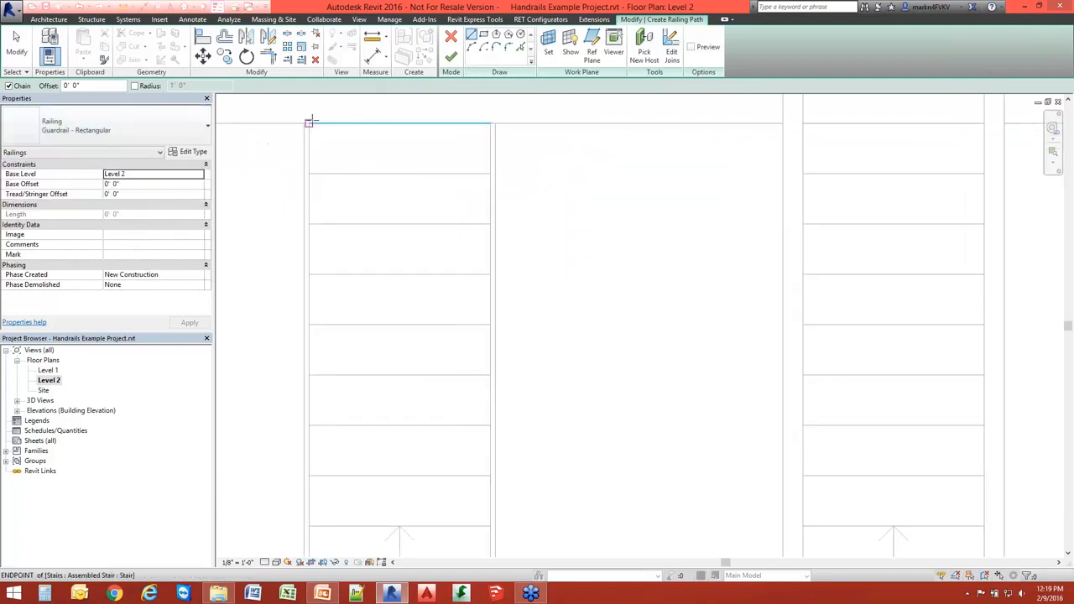
left_click(309, 123)
middle_click_drag(363, 540, 360, 247)
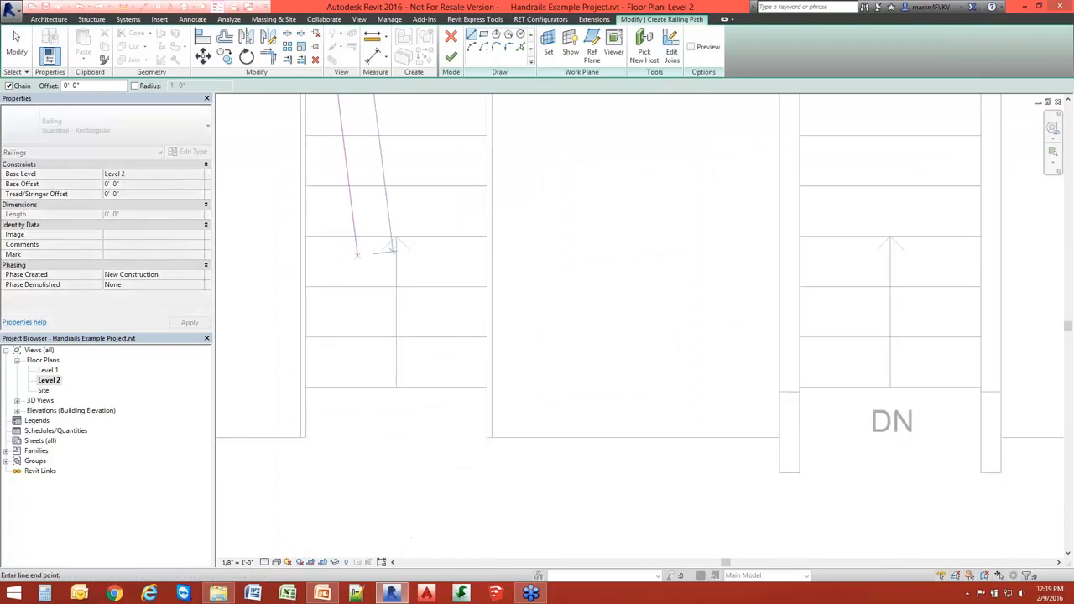
left_click(305, 387)
scroll(302, 344, "down", 4)
key("Escape")
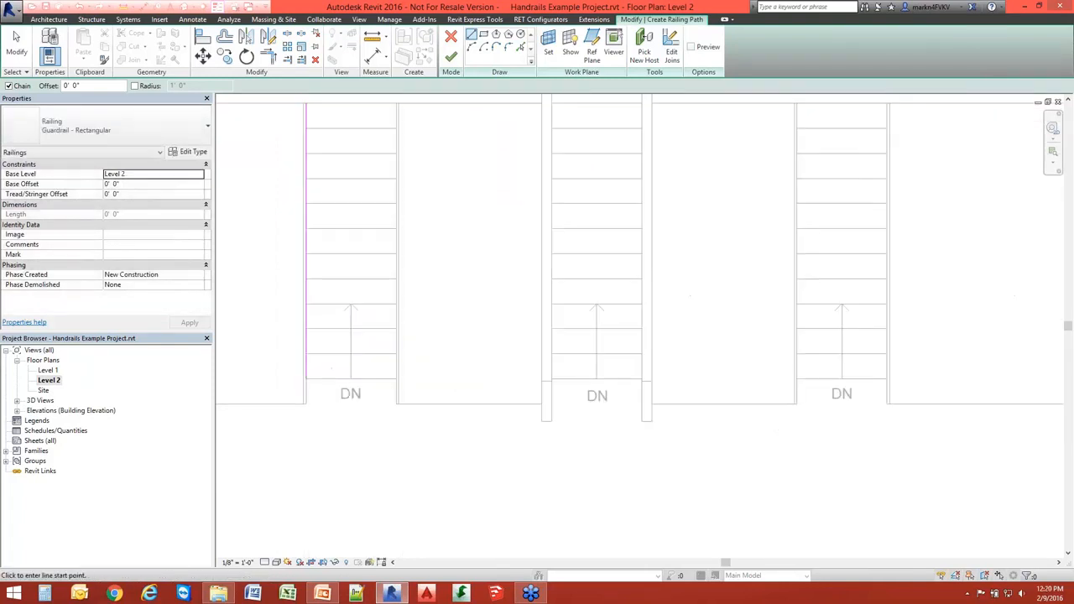
middle_click_drag(382, 303, 351, 365)
left_click(451, 56)
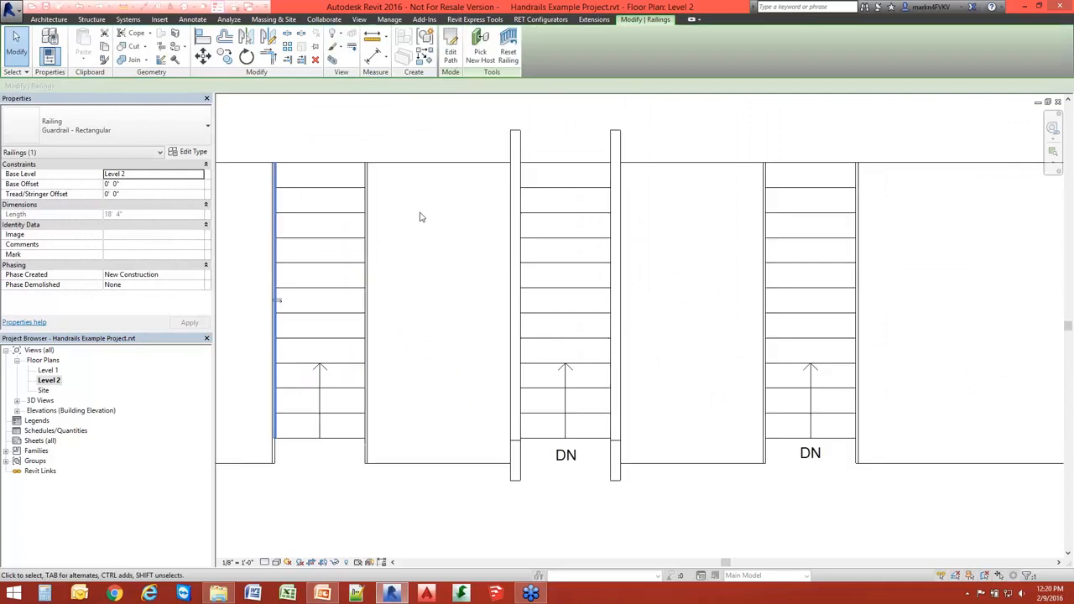
Set the new railing's Tread/Stringer Offset to -1"
scroll(285, 302, "up", 6)
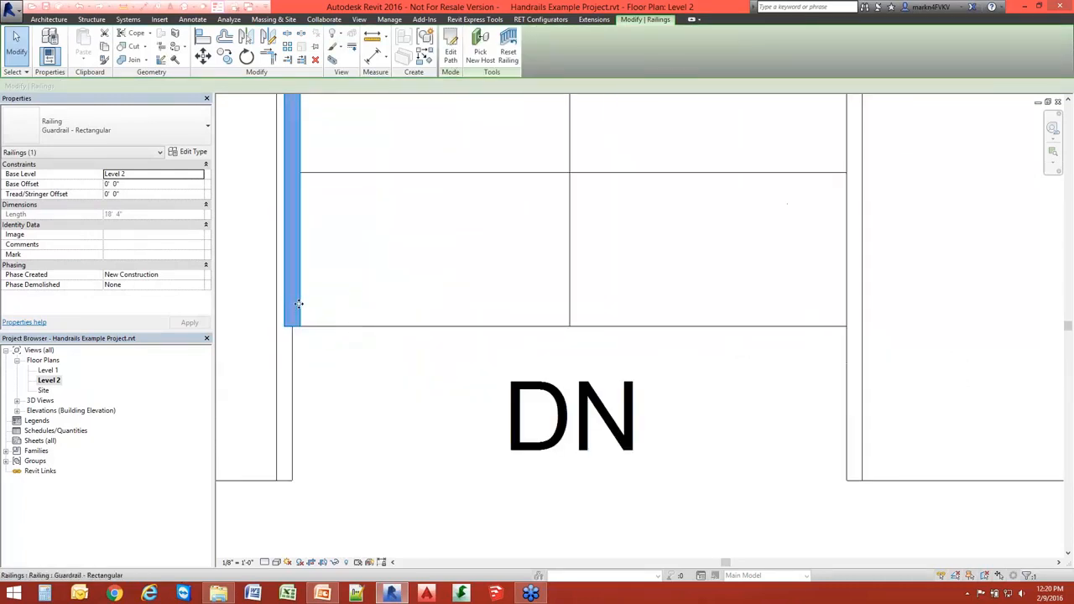
left_click(140, 194)
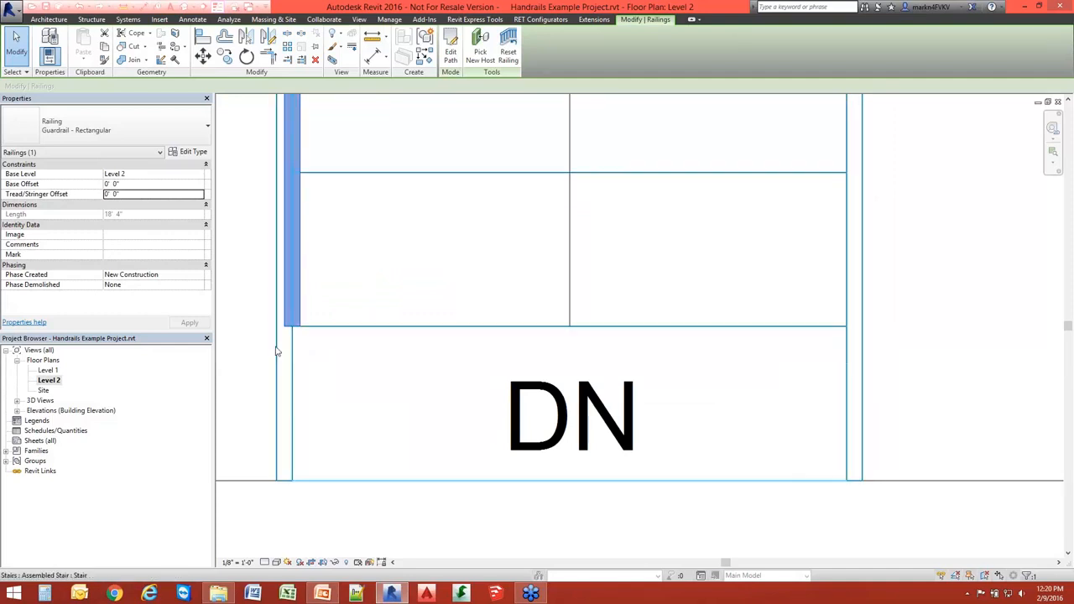
scroll(484, 299, "down", 2)
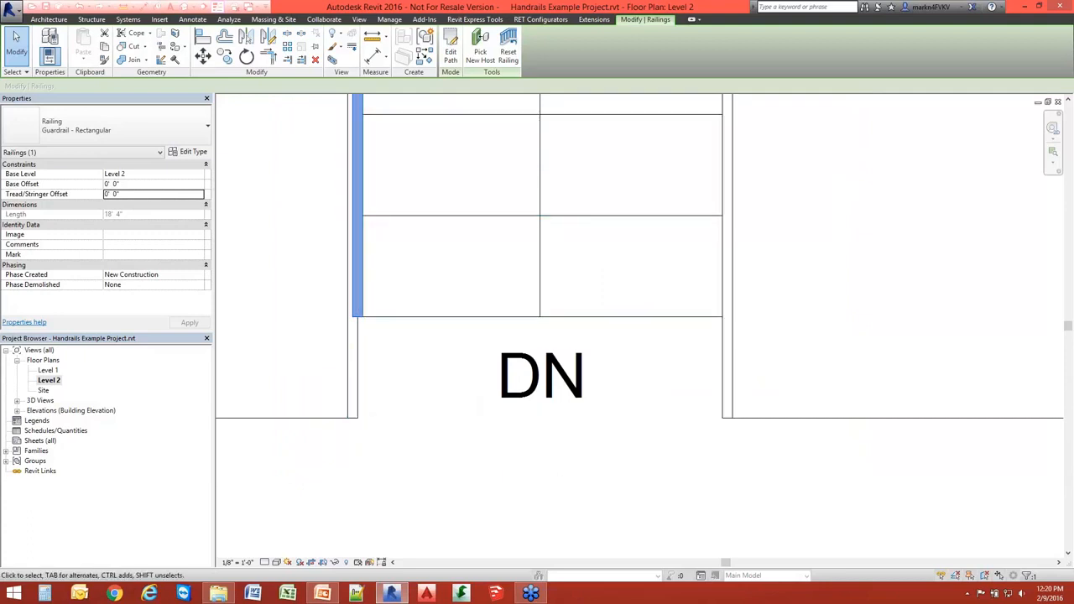
scroll(367, 328, "up", 2)
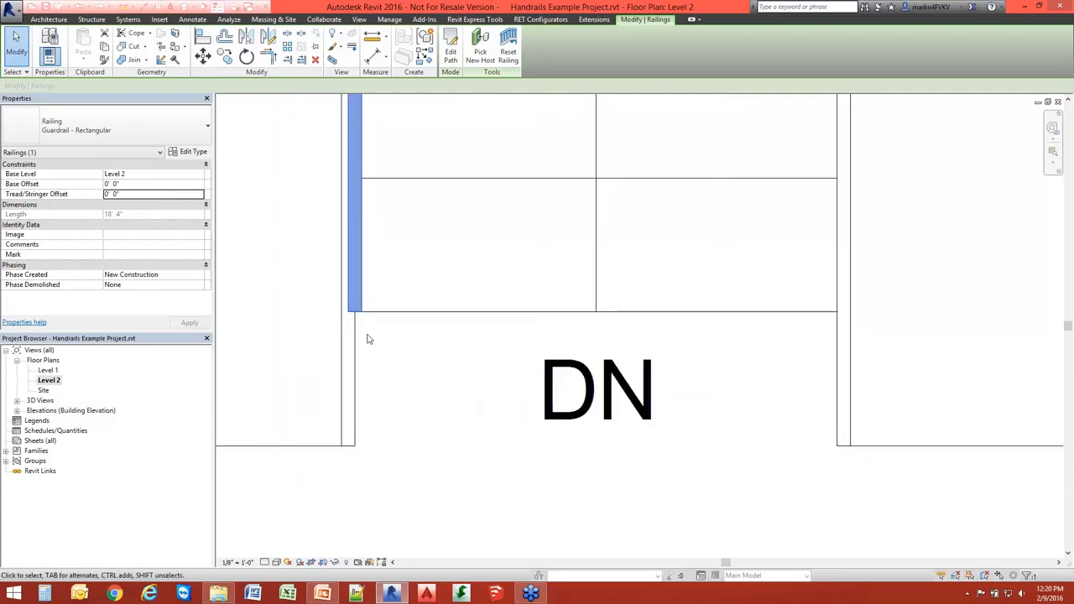
left_click(143, 194)
type("-1\"")
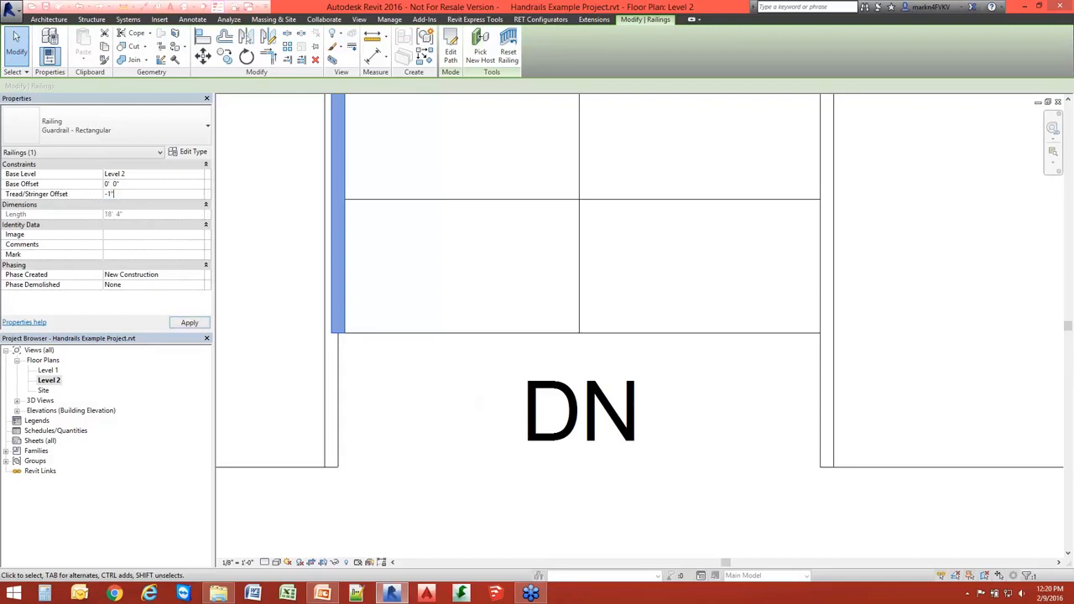
key("Return")
left_click(409, 392)
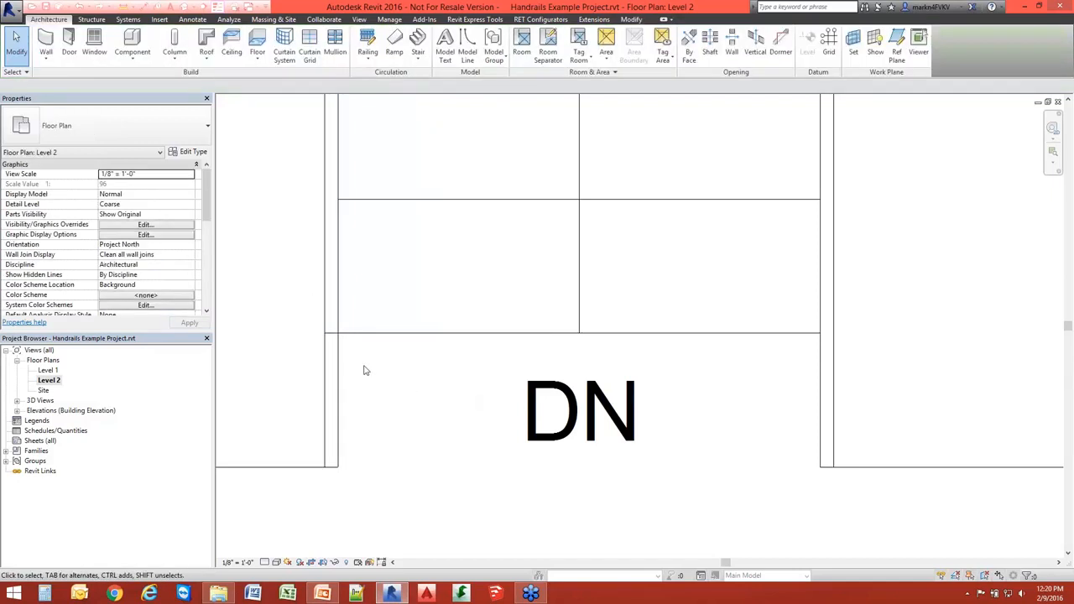
Examine how the offset railing lines up with the stringer of the leftmost stair in plan
scroll(339, 322, "down", 1)
left_click(336, 332)
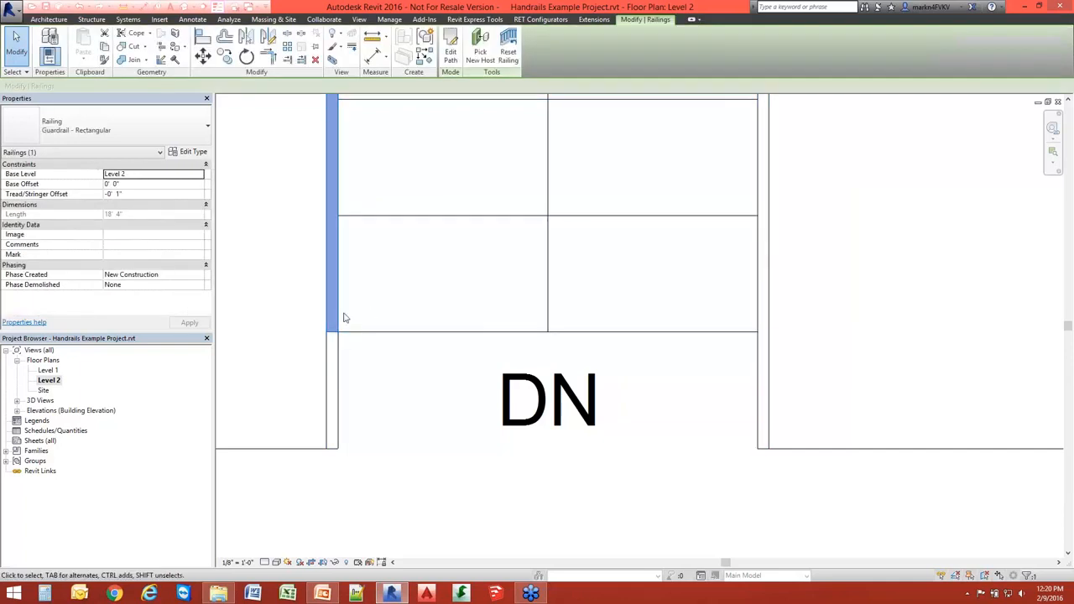
right_click(291, 304)
left_click(402, 272)
scroll(394, 271, "down", 3)
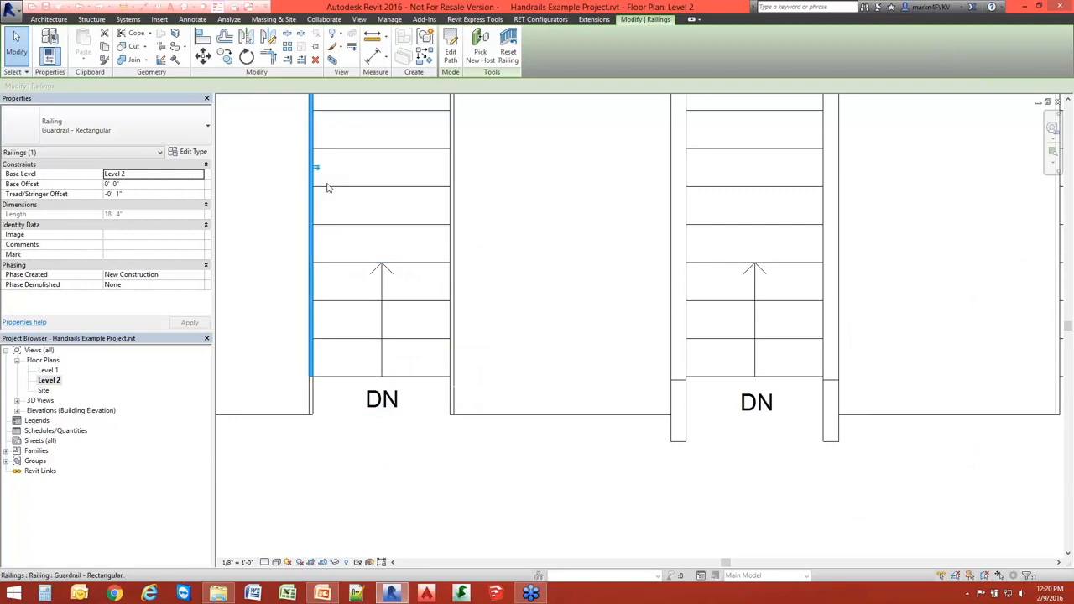
scroll(340, 273, "down", 2)
scroll(327, 252, "down", 1)
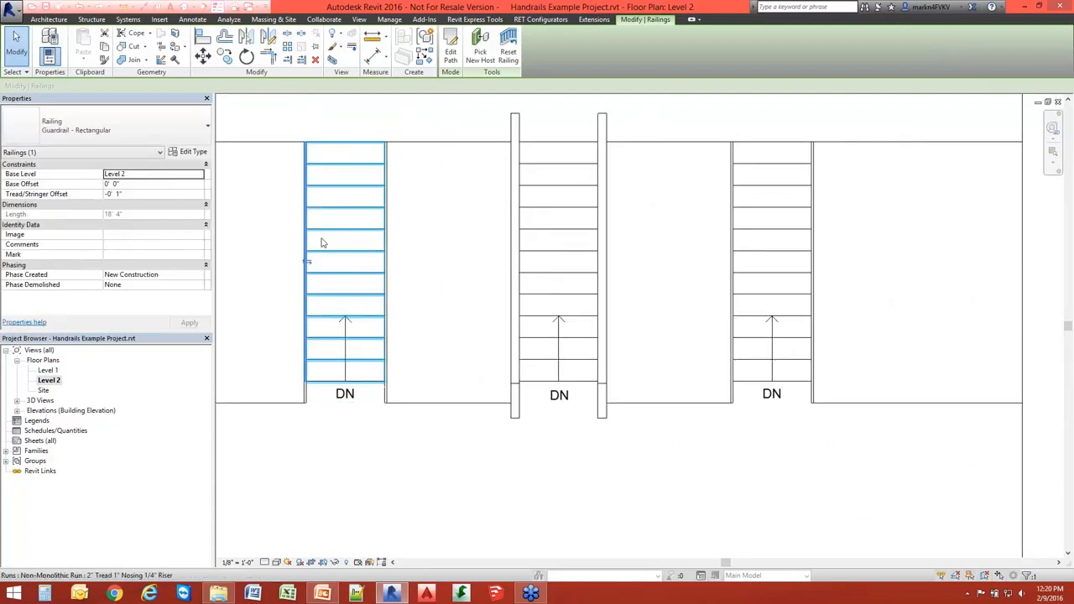
left_click(353, 133)
Open the 3D view and assign the adjacent stair as the guardrail's new host
left_click(186, 7)
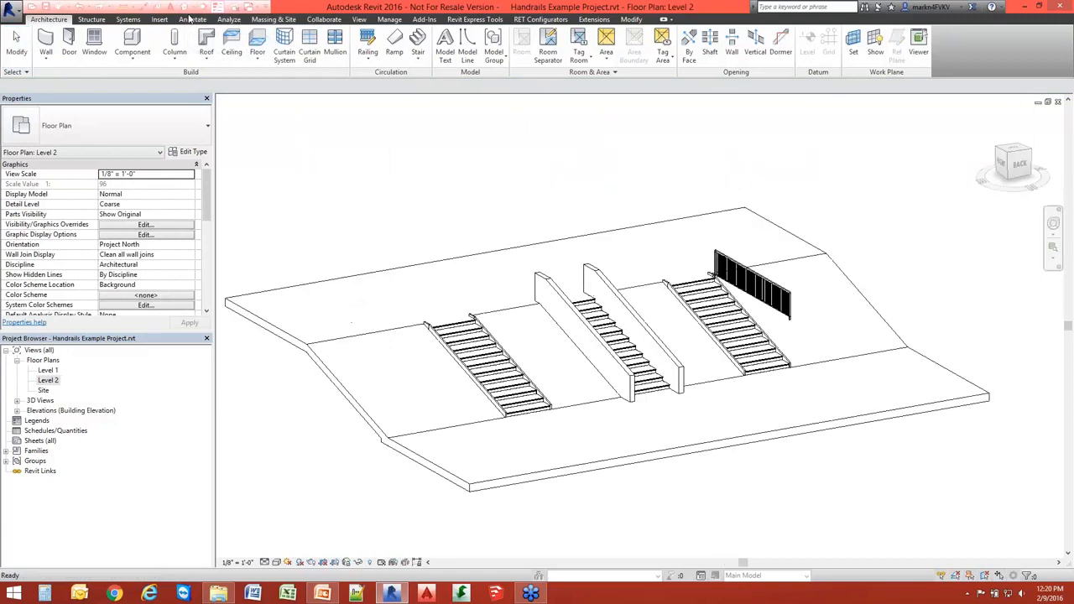
scroll(817, 304, "up", 2)
left_click(787, 304)
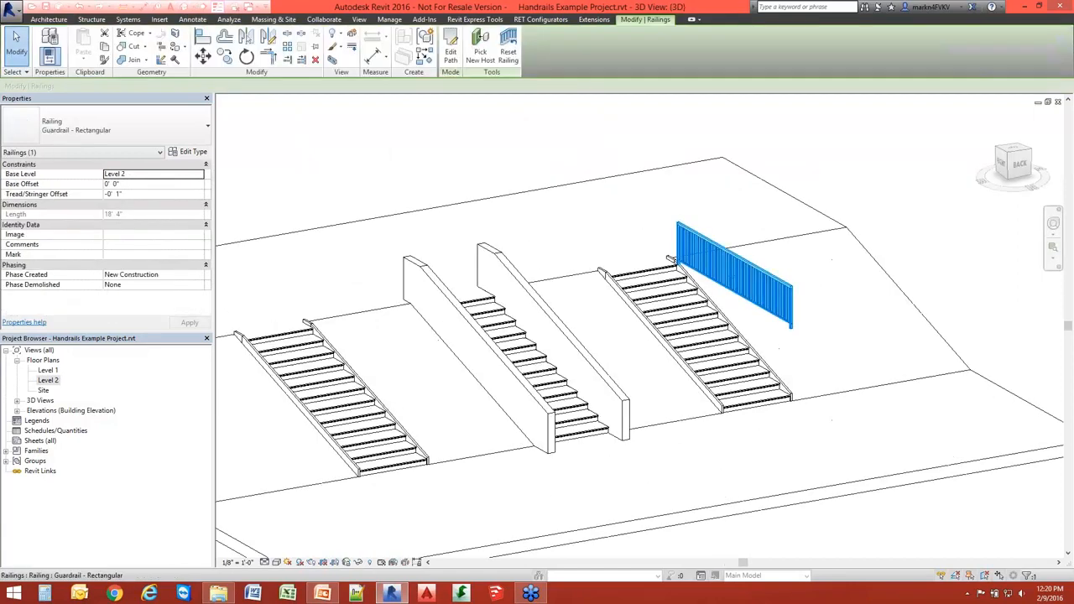
left_click(494, 58)
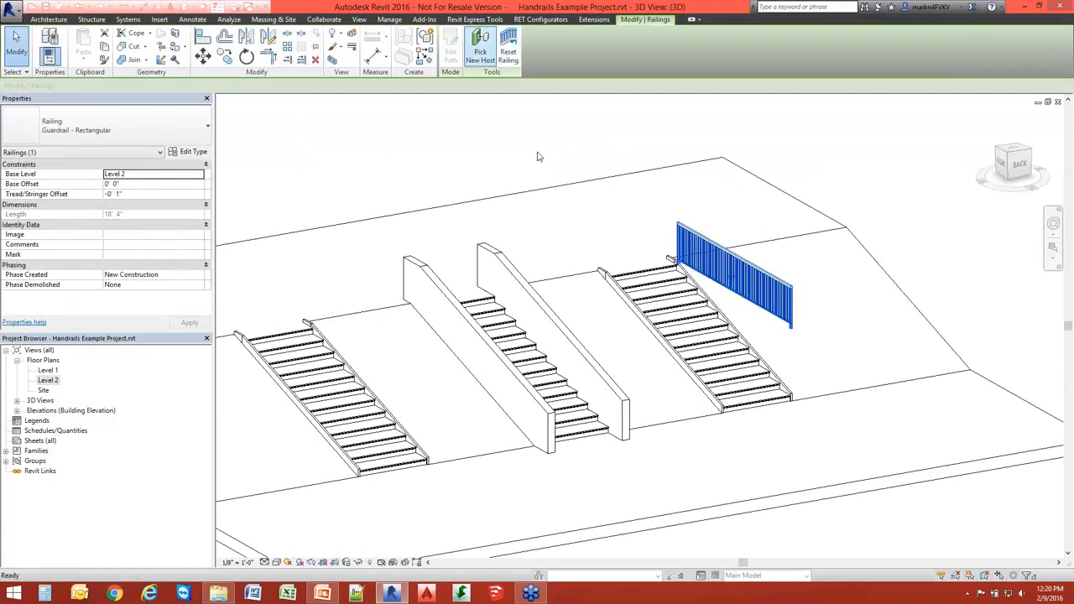
left_click(806, 400)
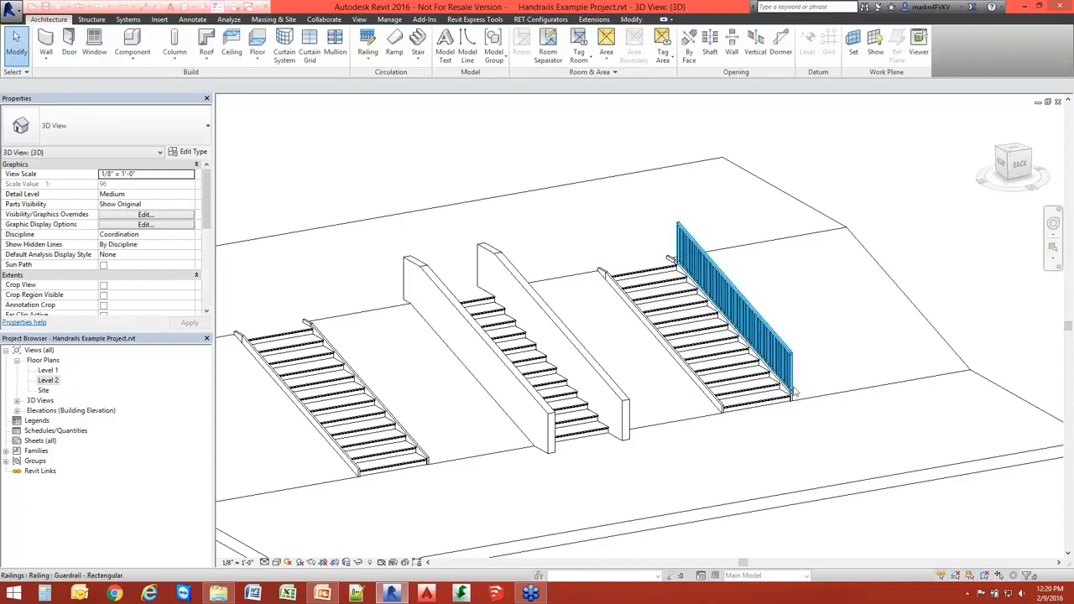
Inspect how the hosted guardrail sits along the stair stringer in the 3D view and the Level 2 plan
scroll(796, 393, "up", 5)
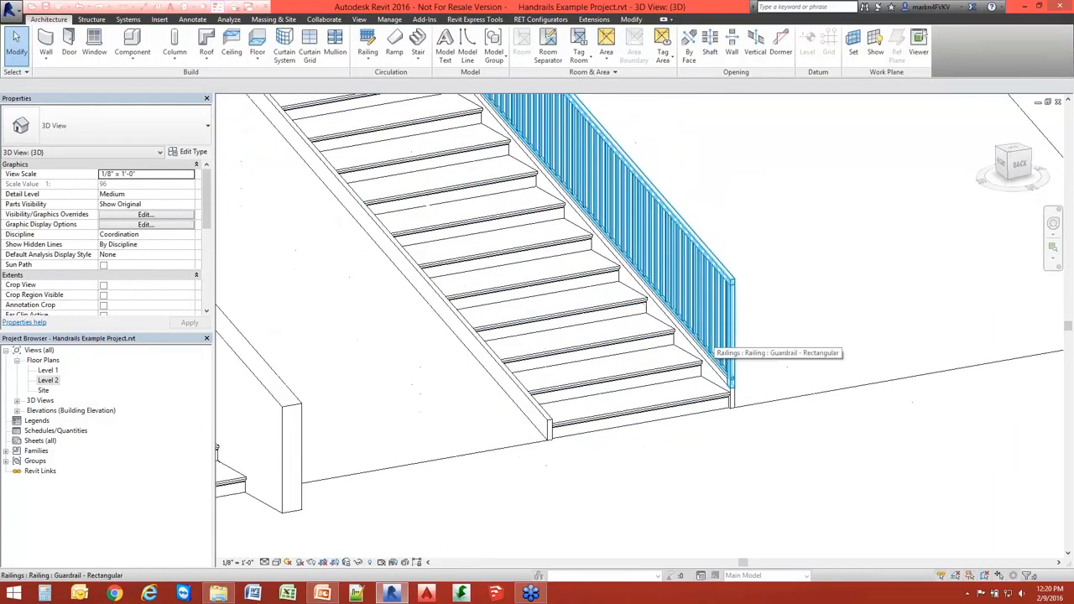
scroll(554, 272, "down", 3)
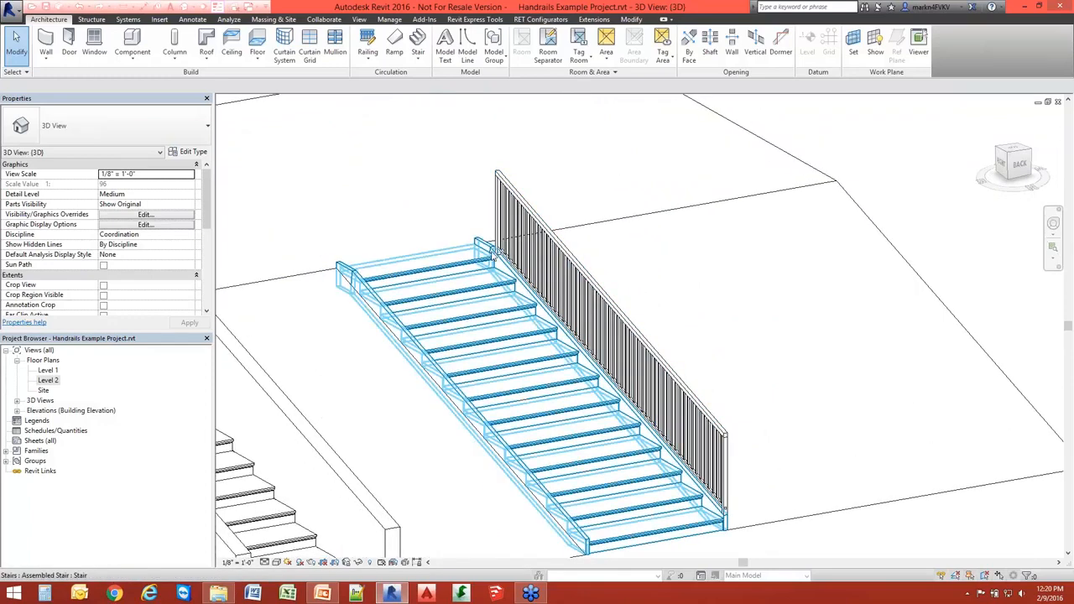
scroll(524, 359, "down", 1)
middle_click_drag(524, 359, 484, 278)
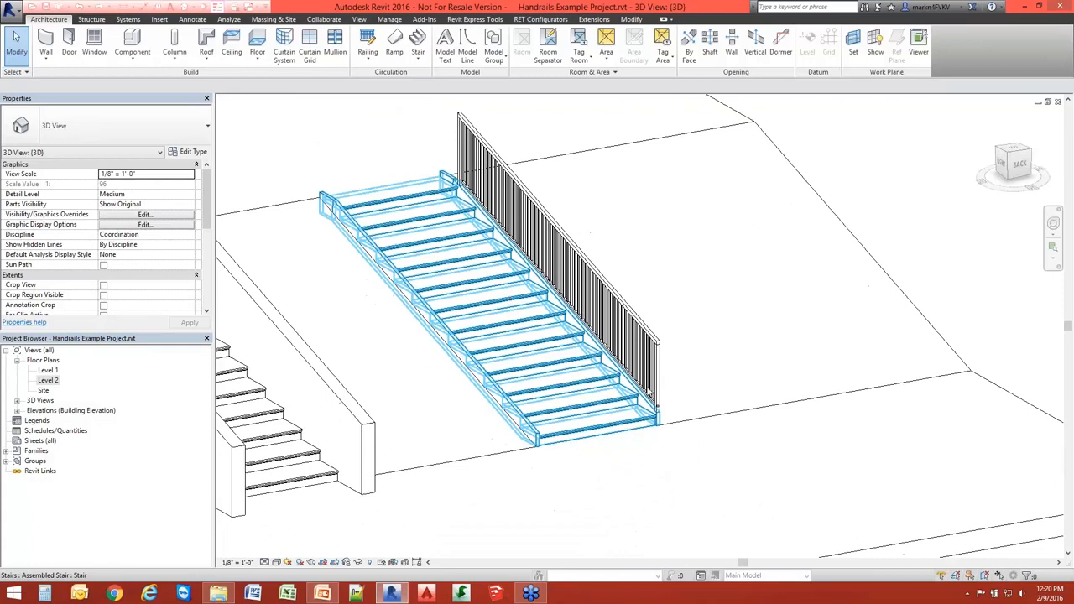
double_click(47, 382)
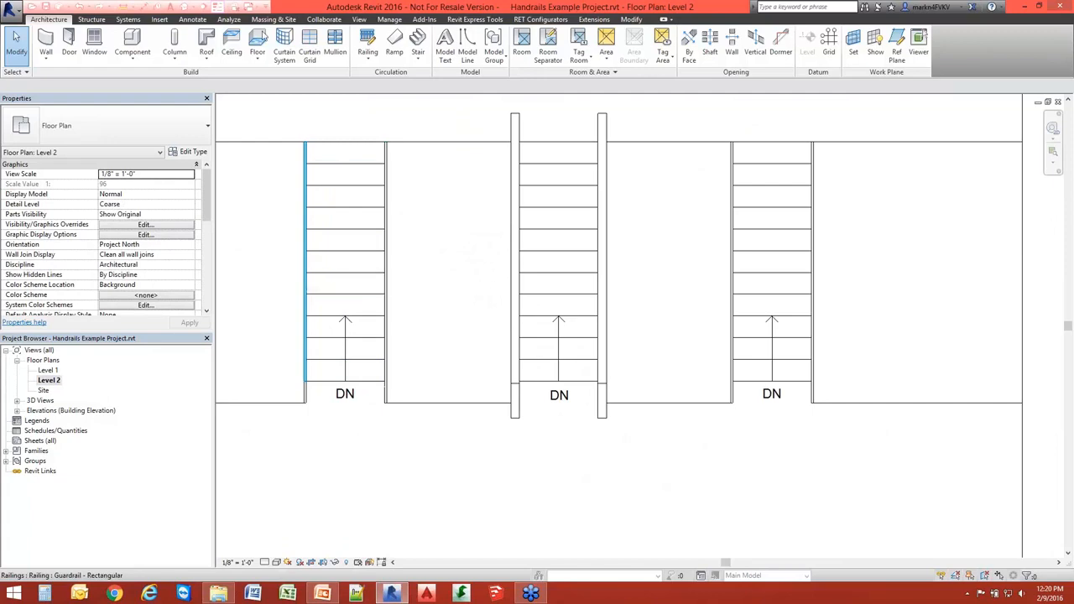
left_click(185, 8)
scroll(524, 256, "down", 2)
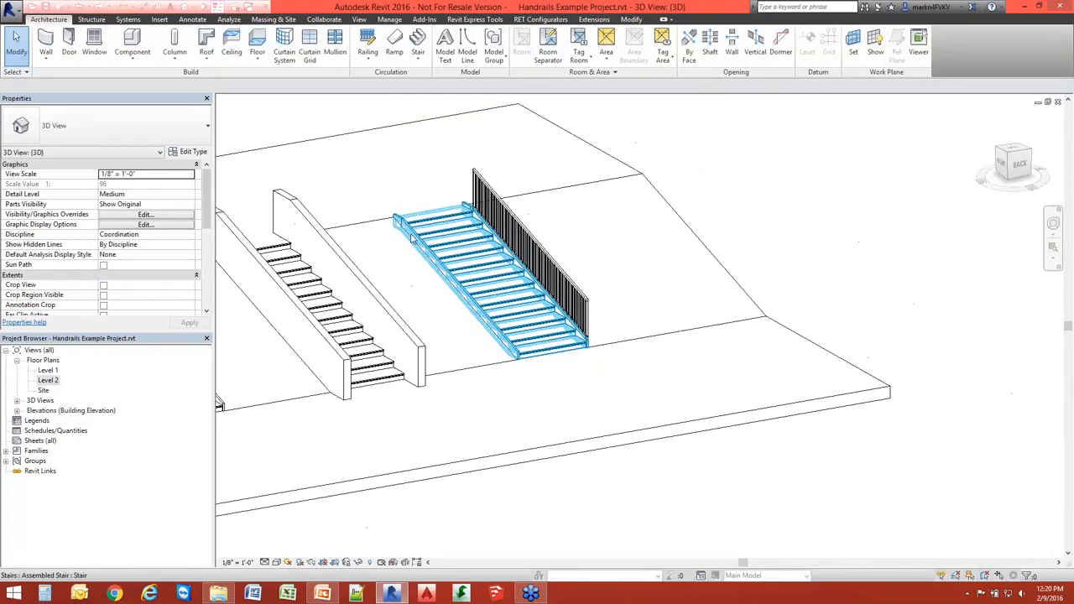
middle_click_drag(511, 256, 621, 273, "shift")
middle_click_drag(335, 260, 478, 363)
scroll(710, 327, "up", 2)
Open the guardrail's type properties and set the Handrail 1 type to Circular - 1 1/2"
left_click(530, 313)
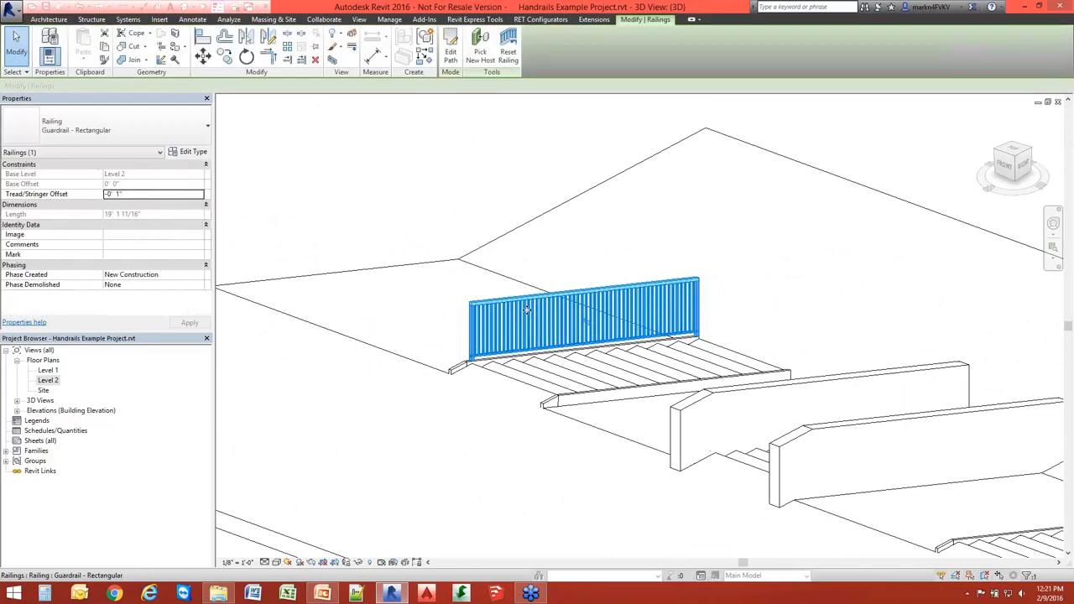
left_click(199, 152)
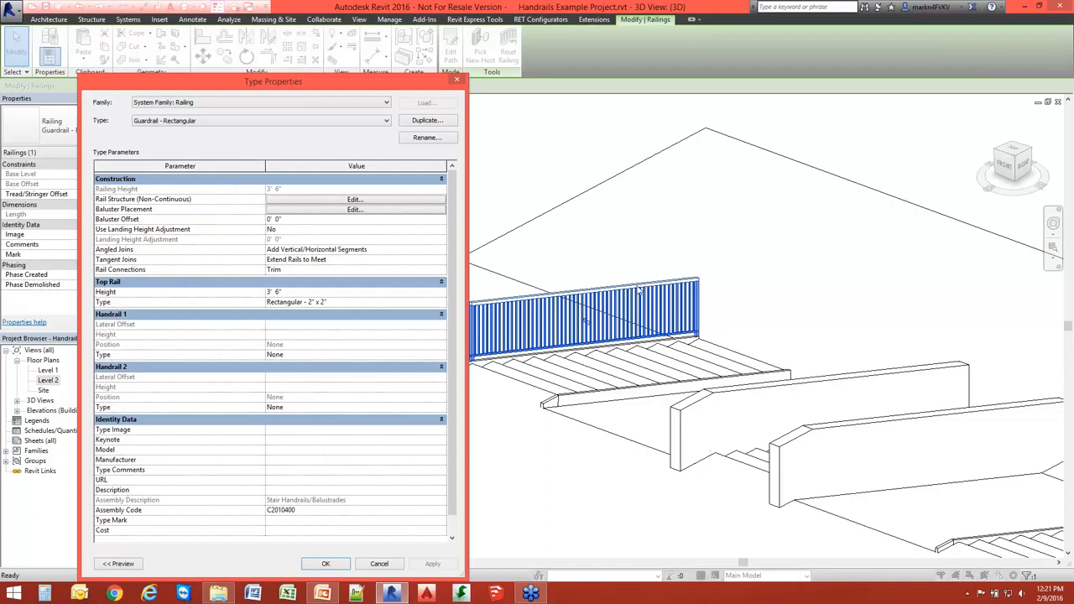
left_click(345, 302)
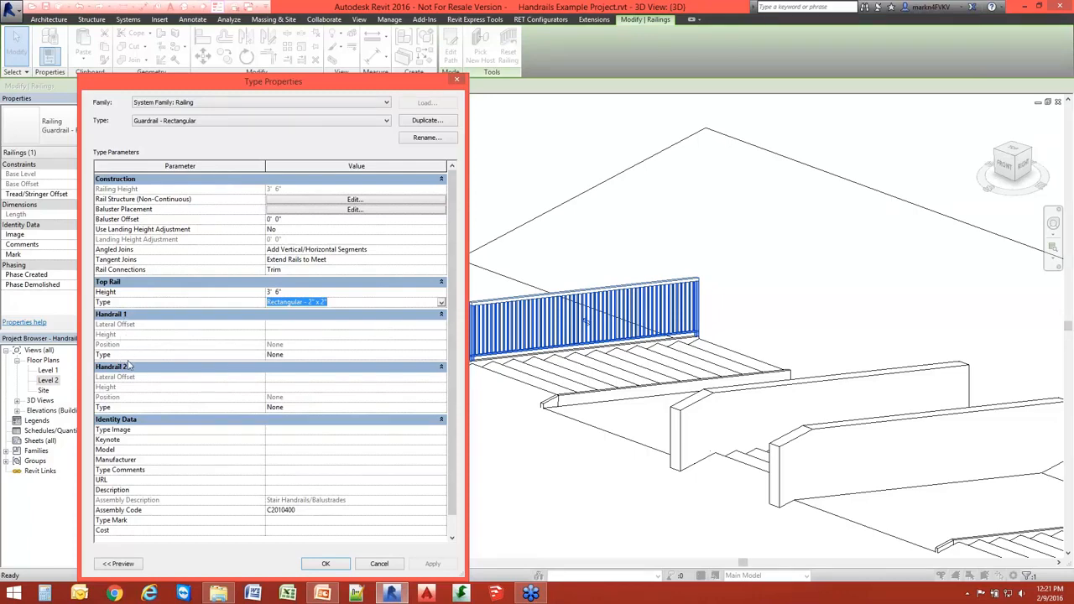
left_click(329, 355)
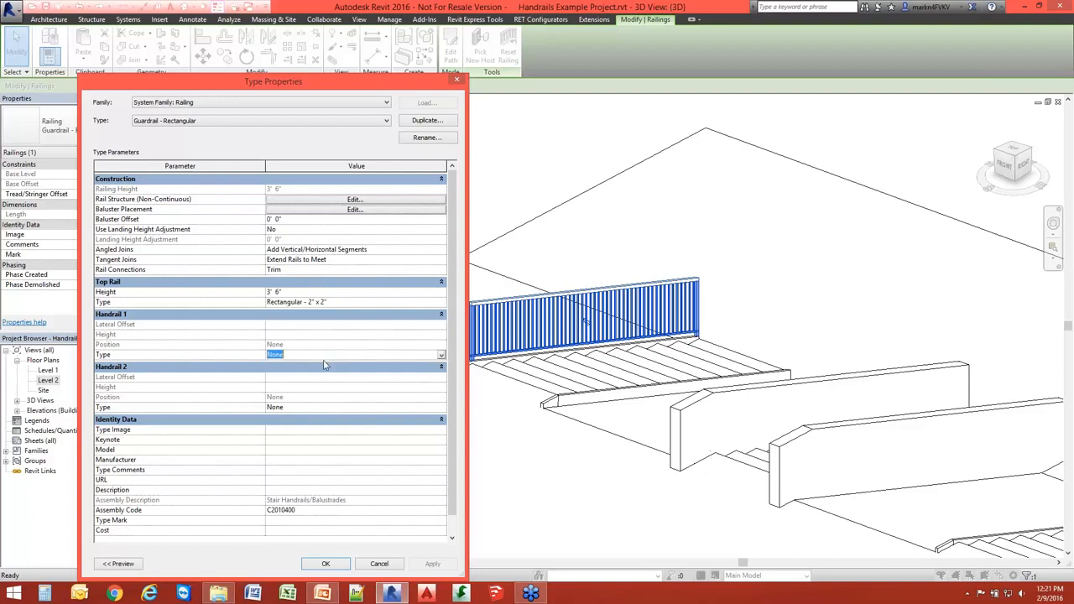
left_click(441, 356)
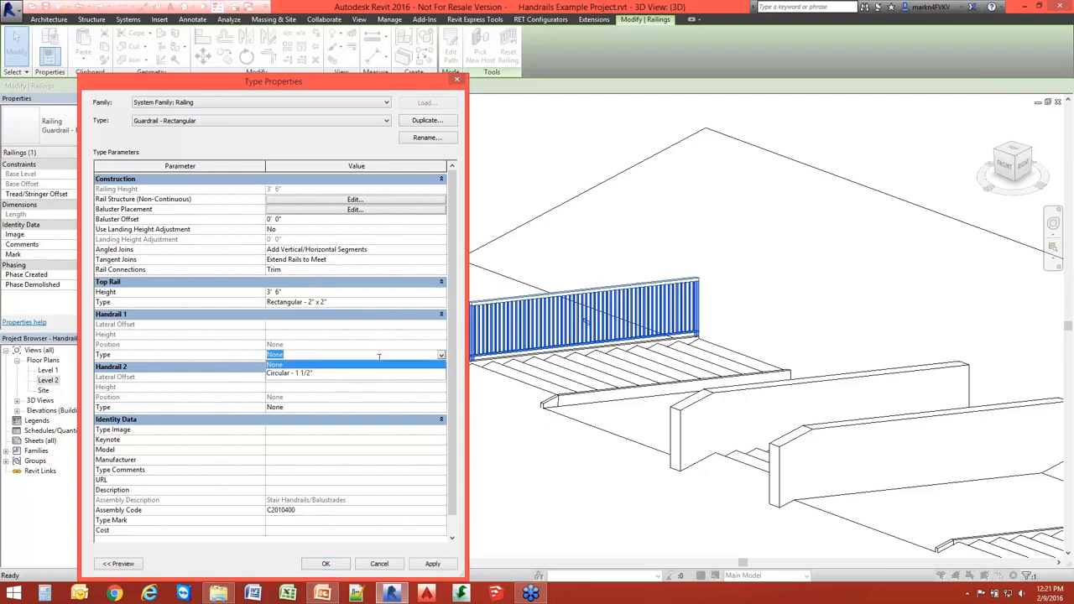
left_click(278, 374)
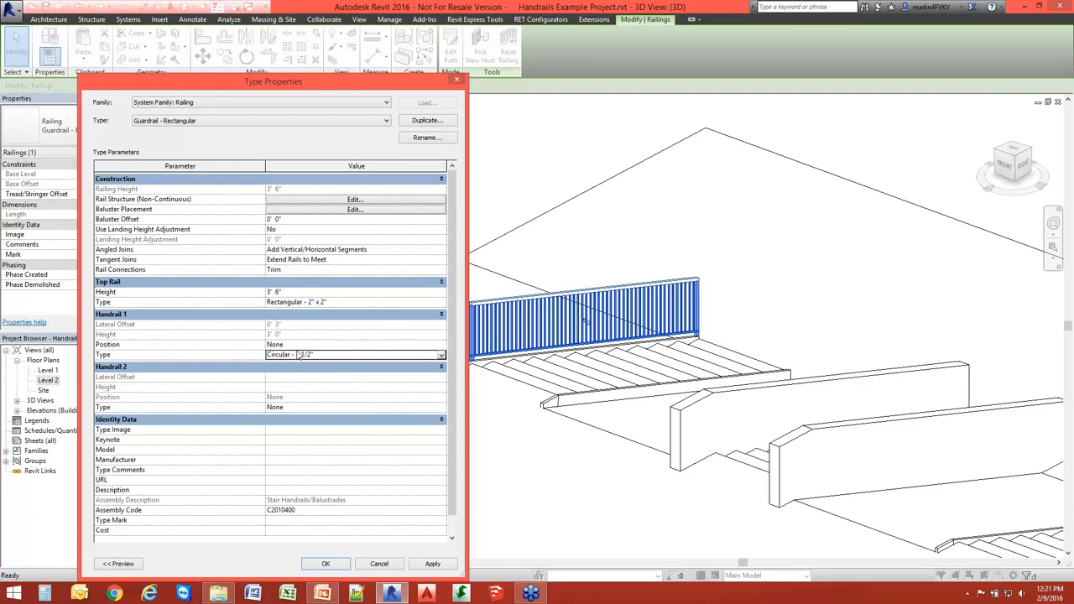
Set the Handrail 1 position to Left and apply the type changes
left_click(293, 344)
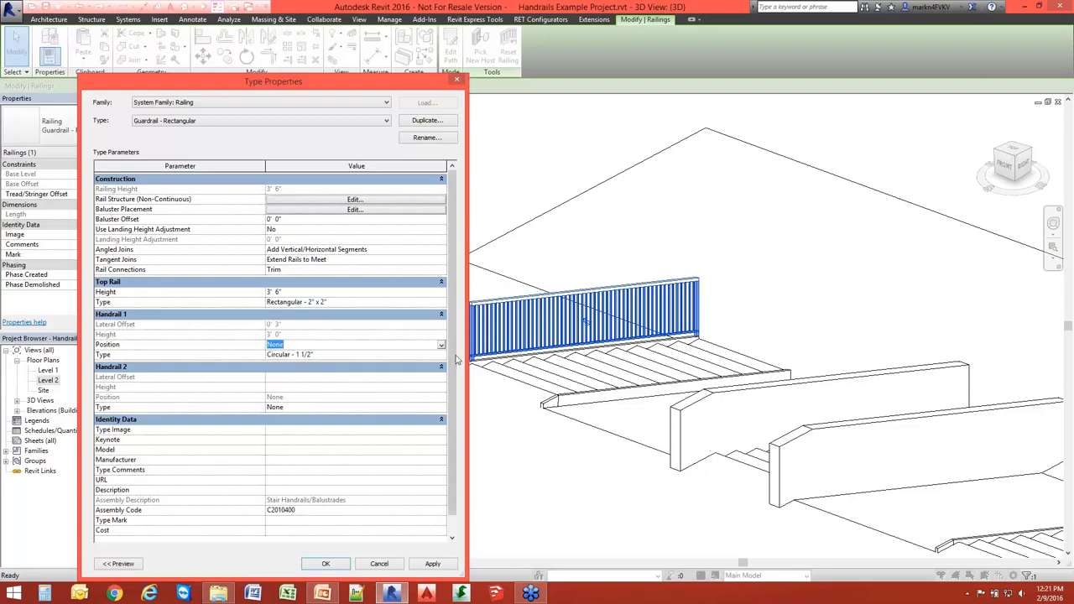
left_click(441, 345)
left_click(295, 364)
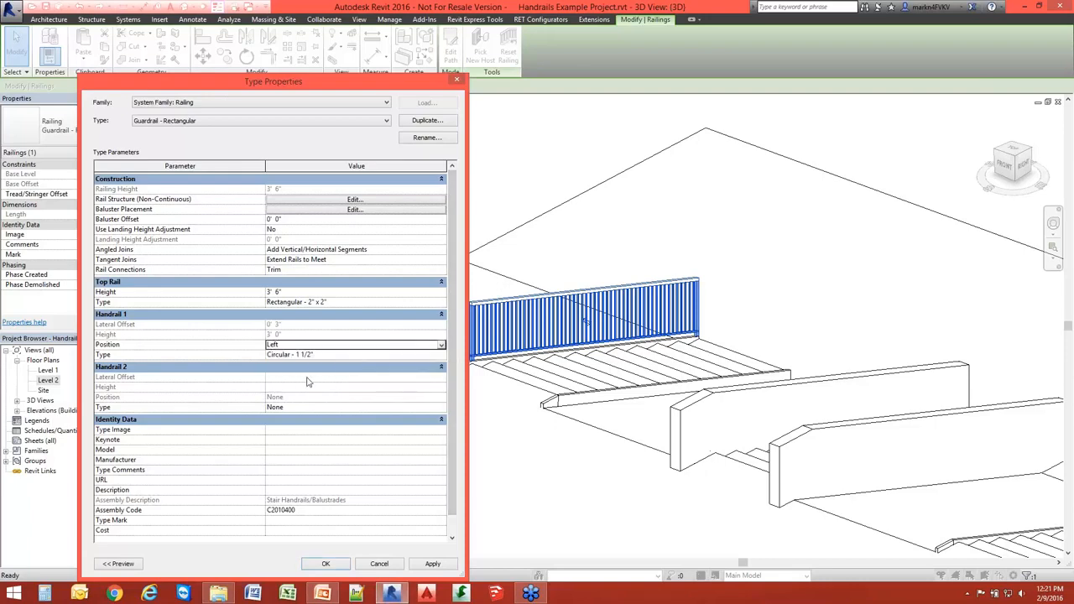
left_click(432, 564)
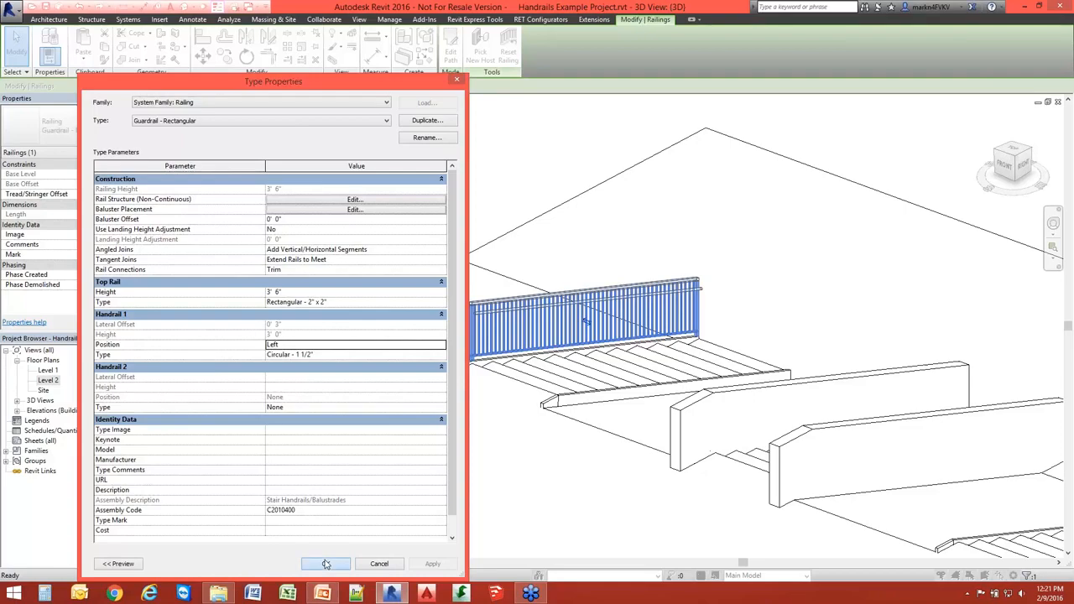
left_click(325, 564)
Inspect the handrail attached to the guardrail from the stair side in 3D
left_click(477, 411)
scroll(479, 408, "down", 1)
middle_click_drag(477, 390, 505, 396, "shift")
scroll(502, 396, "up", 3)
scroll(432, 429, "up", 3)
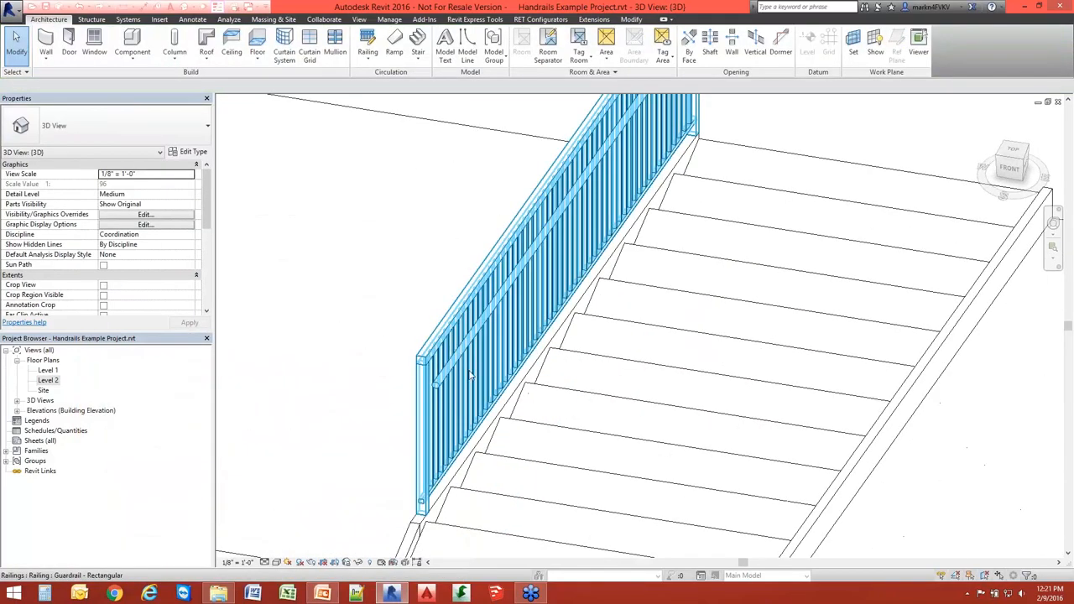
scroll(464, 445, "down", 3)
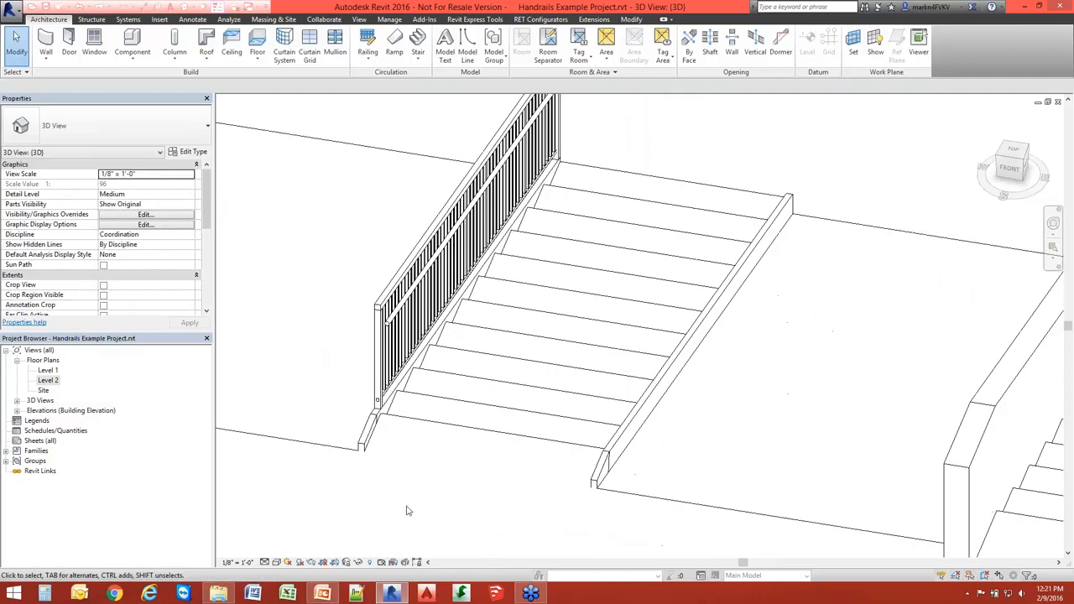
Examine how the guardrail and its attached handrail sit along the stair in the Level 2 plan and in 3D
double_click(47, 380)
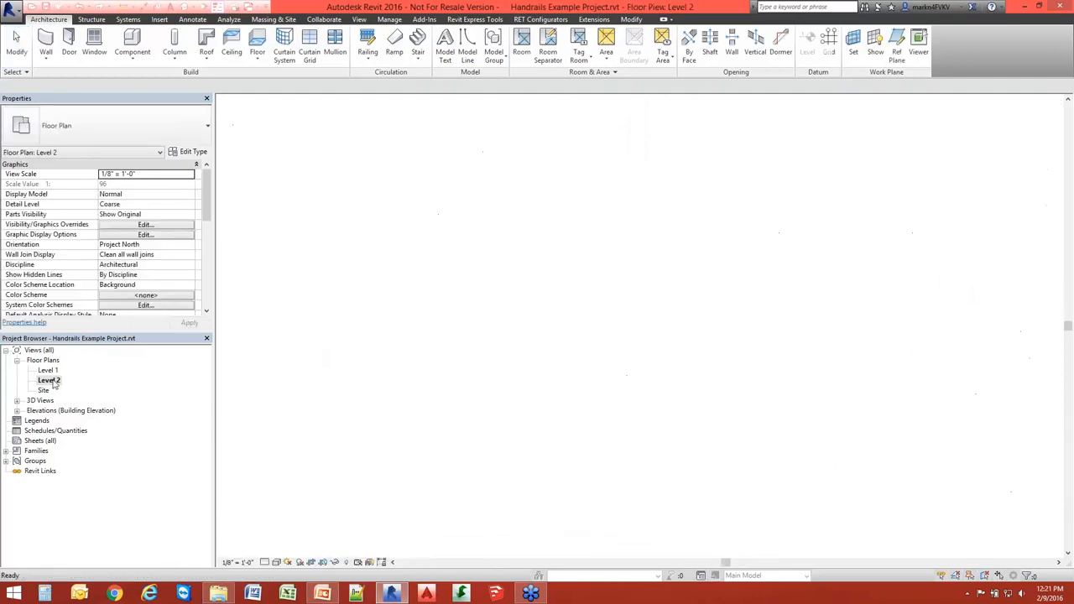
scroll(319, 140, "up", 2)
scroll(336, 247, "up", 3)
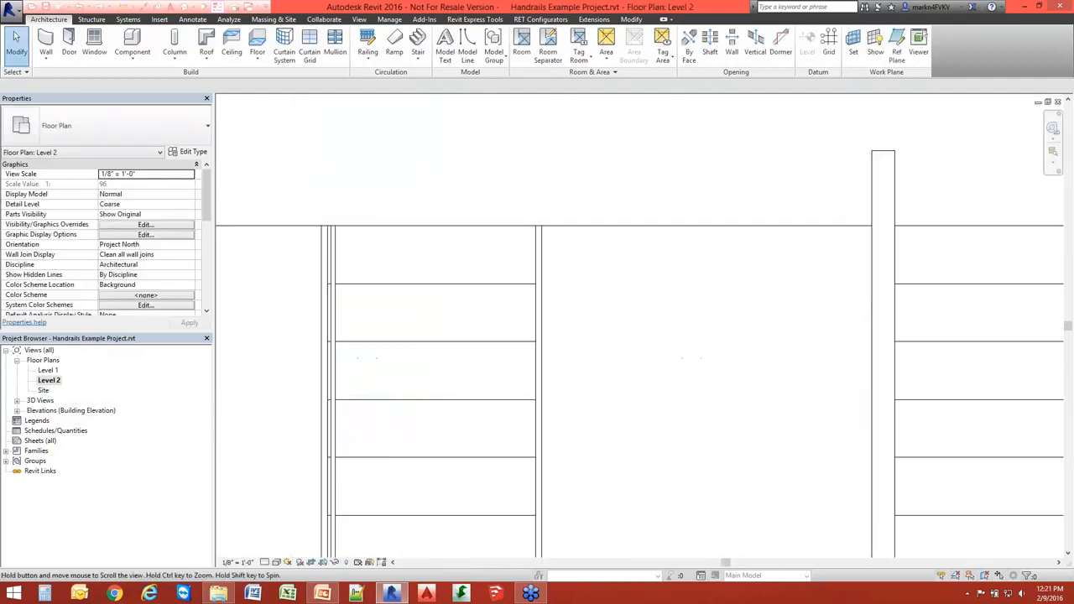
scroll(333, 255, "down", 2)
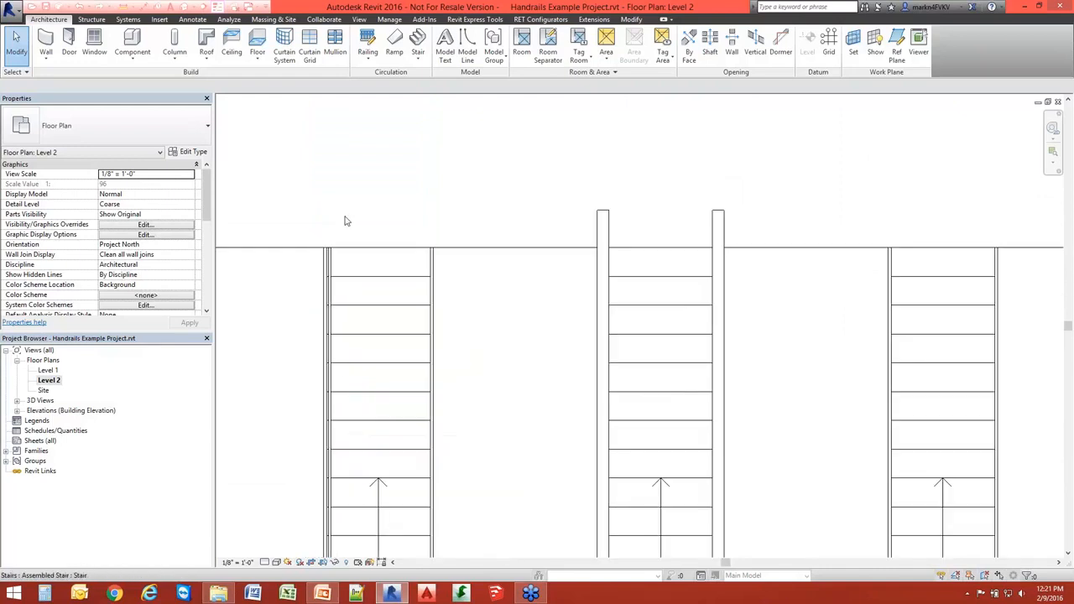
scroll(339, 331, "down", 1)
middle_click_drag(355, 455, 314, 278)
scroll(298, 314, "up", 3)
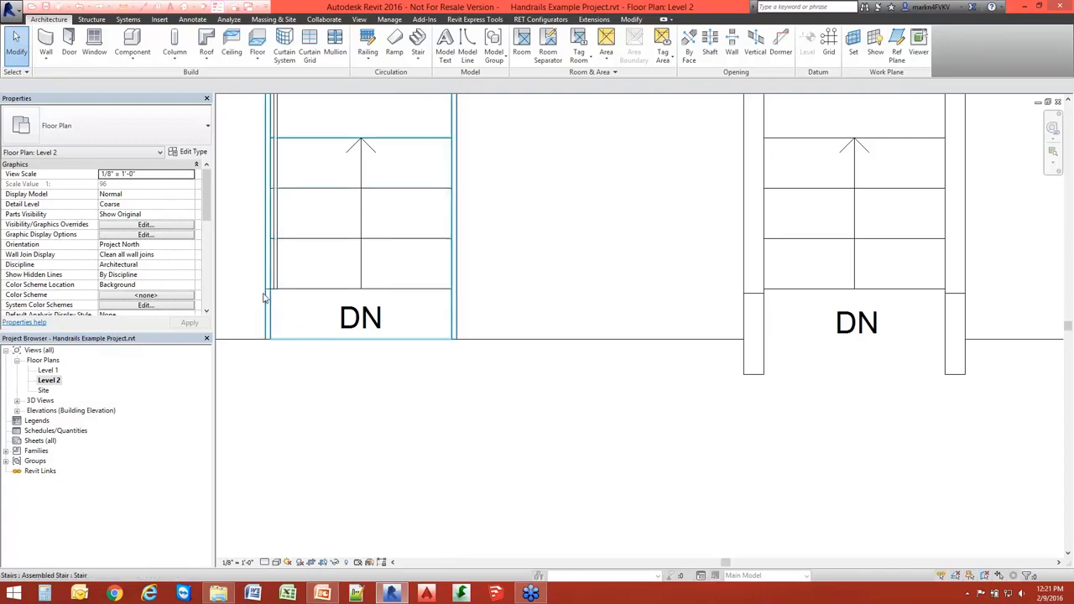
left_click(195, 7)
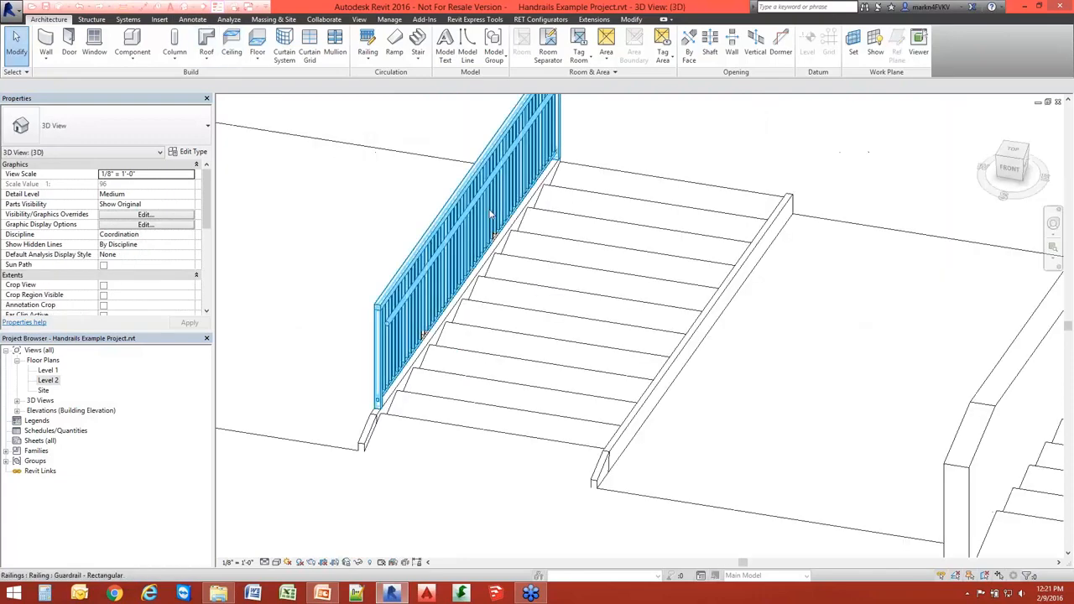
scroll(467, 220, "down", 3)
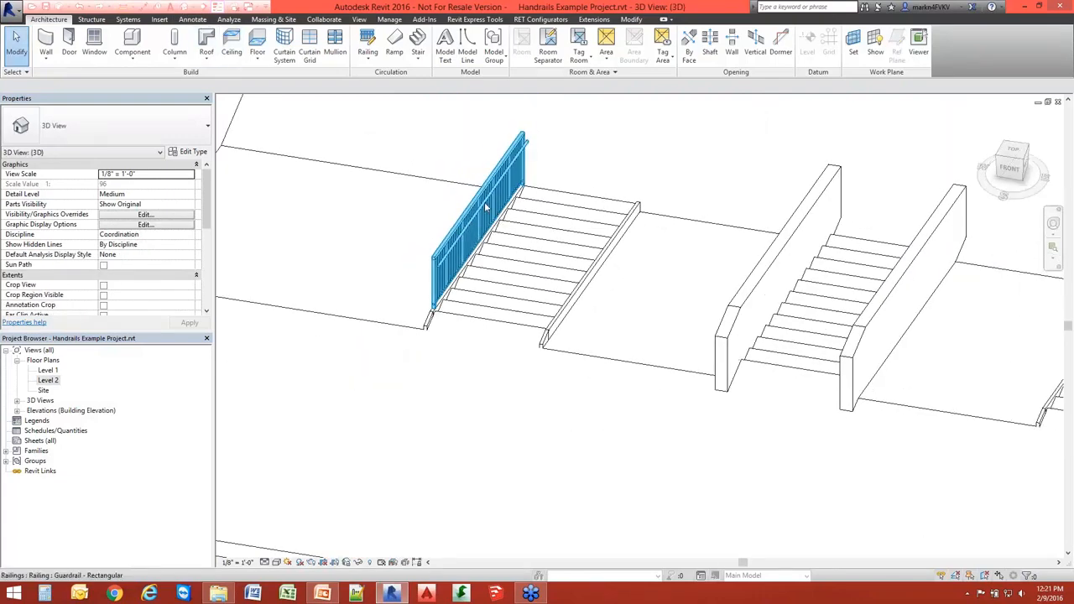
middle_click_drag(516, 252, 552, 267, "shift")
scroll(535, 284, "up", 5)
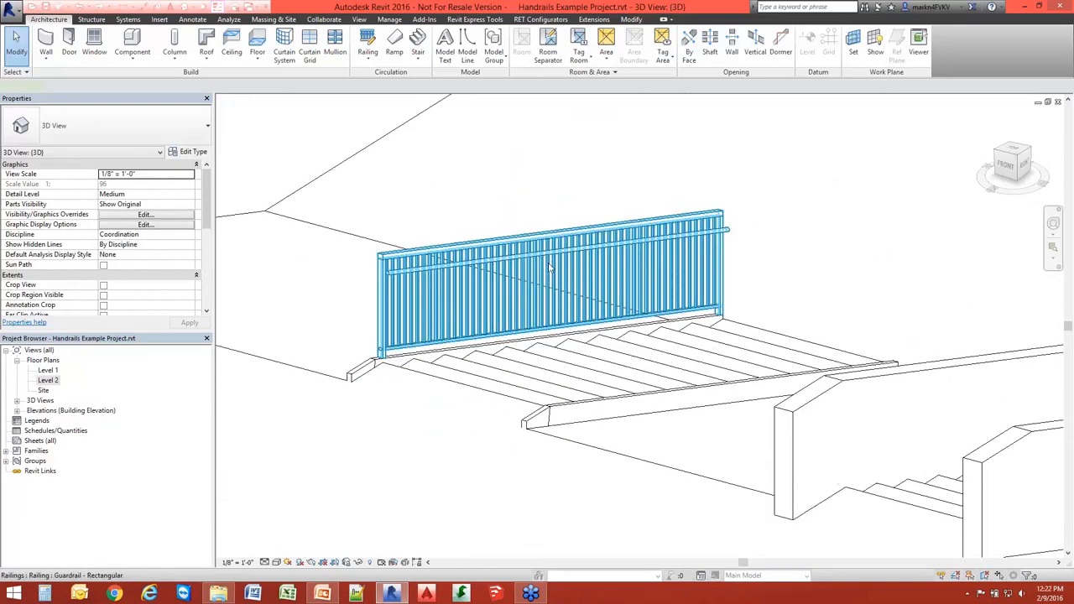
Review the Handrail 1 settings in the guardrail's type properties and close them without changes
left_click(550, 267)
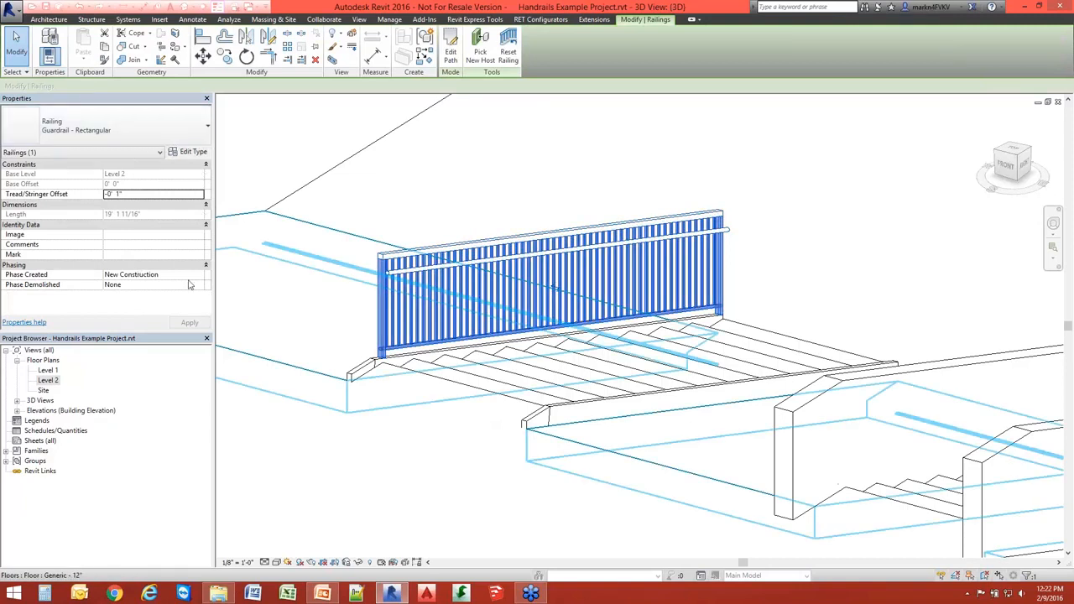
left_click(192, 152)
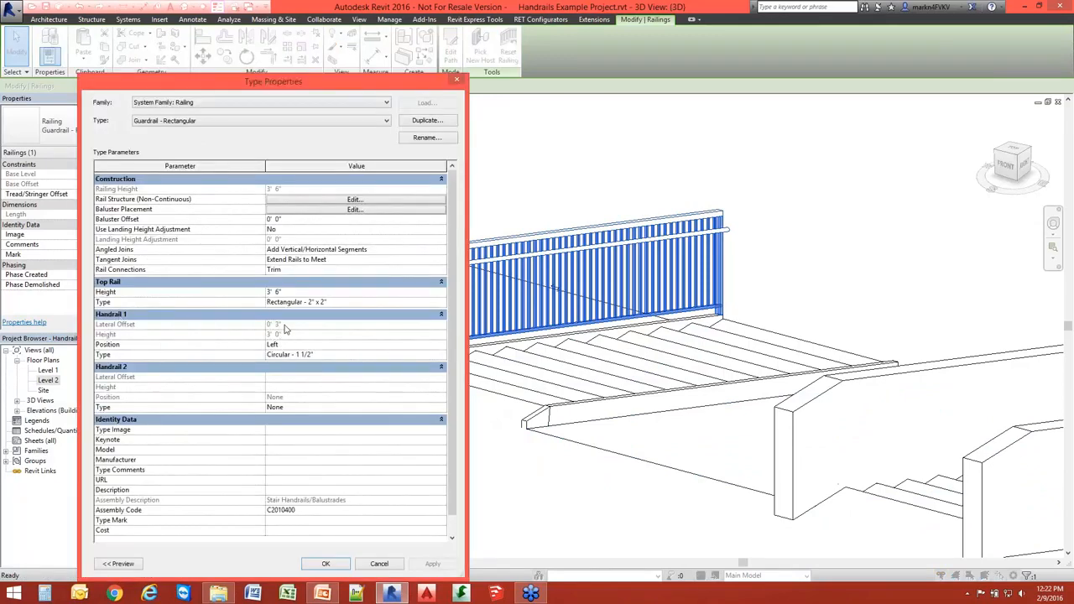
left_click(379, 564)
left_click(520, 167)
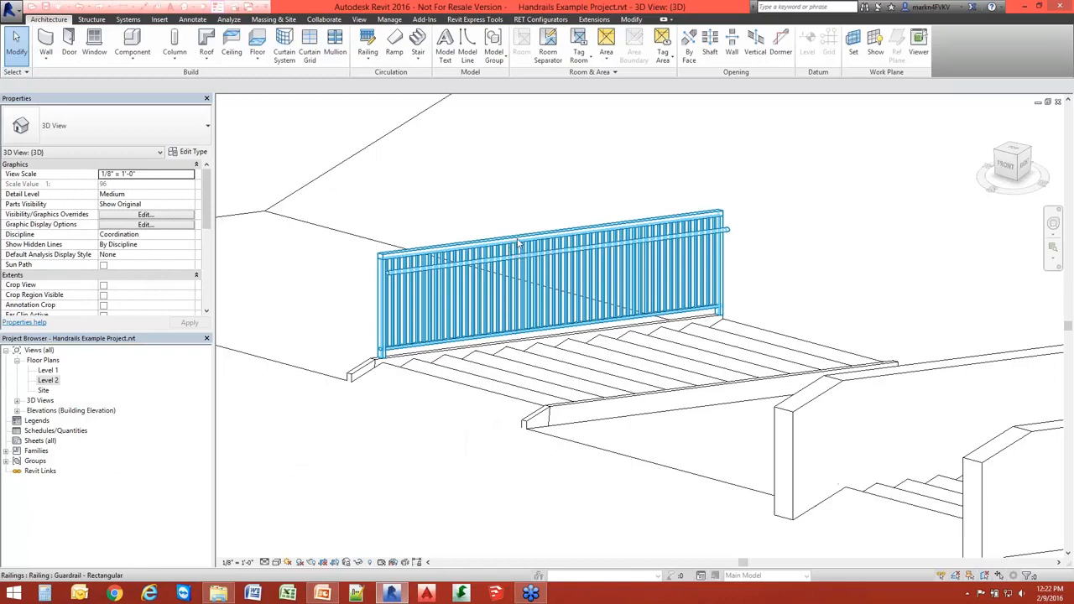
Select only the guardrail's top rail to examine it as a separate, pinned element
key("Tab")
left_click(520, 239)
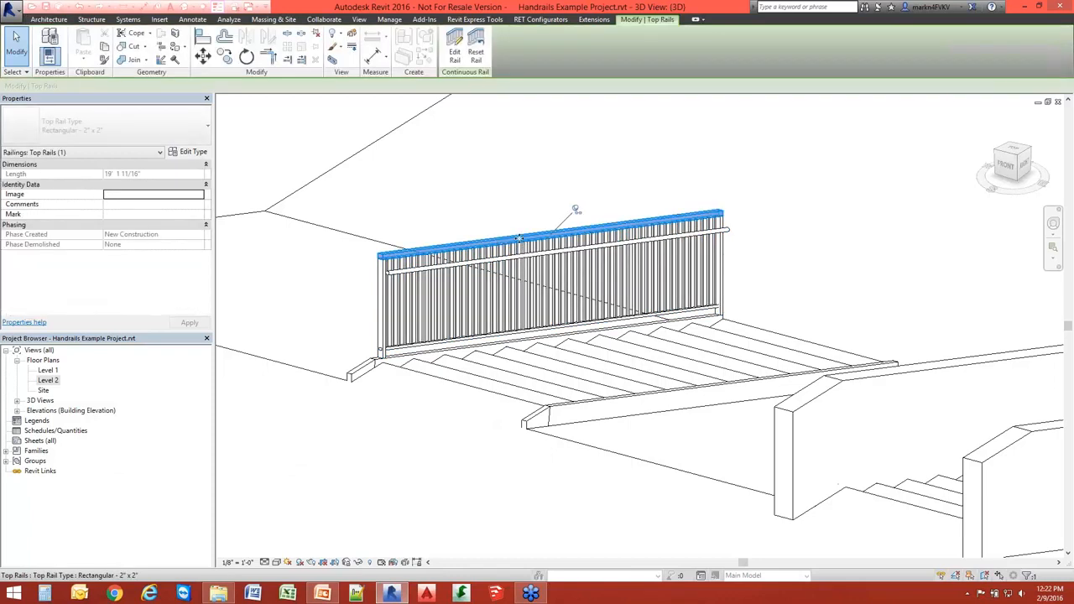
middle_click_drag(517, 242, 430, 291)
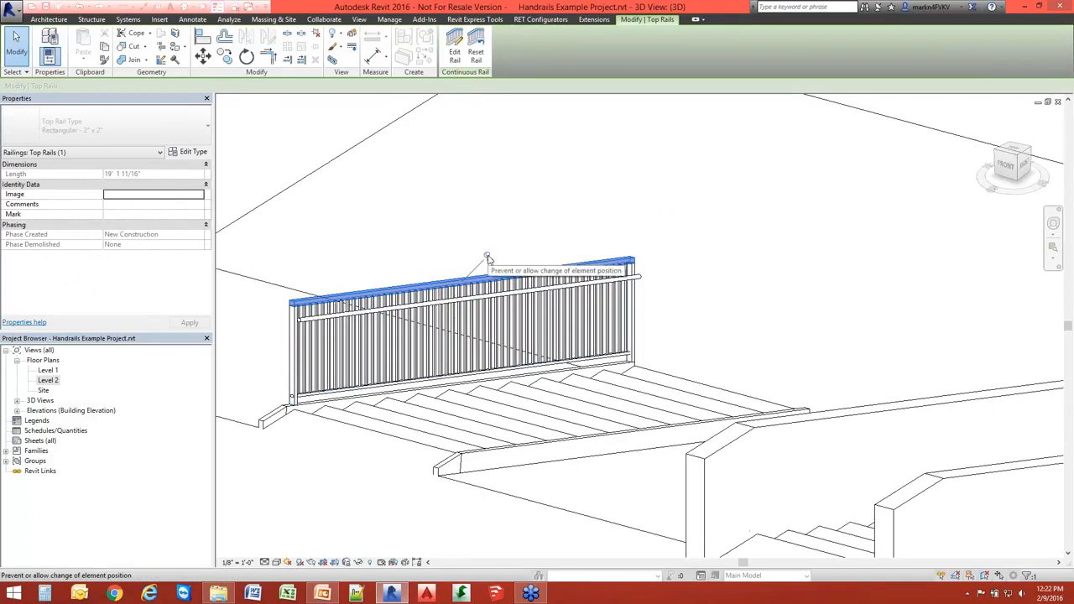
Select only the attached handrail and review its type properties without changing them
left_click(486, 304)
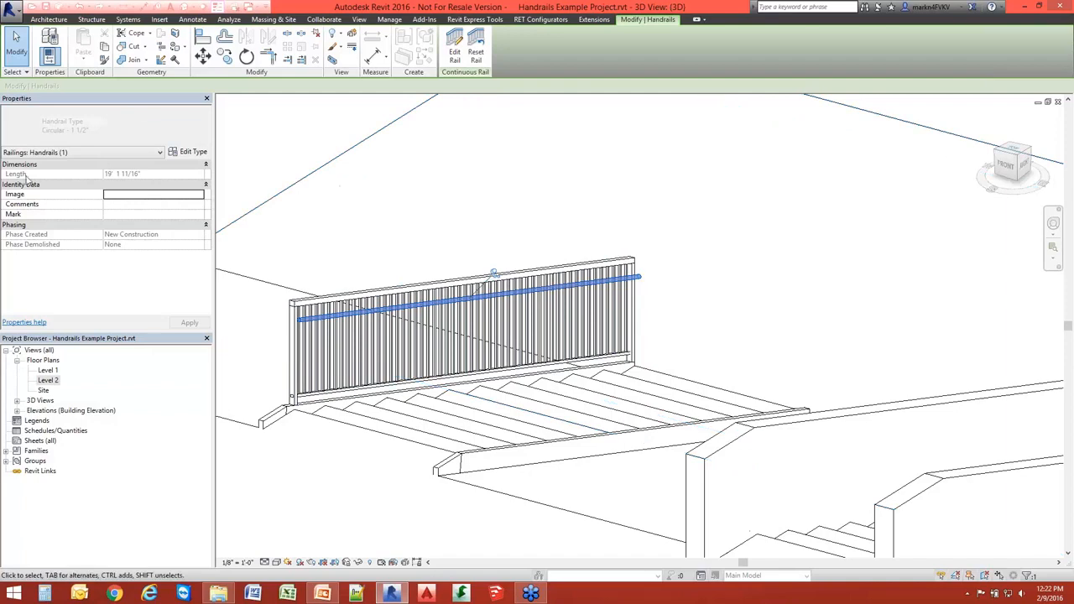
left_click(189, 152)
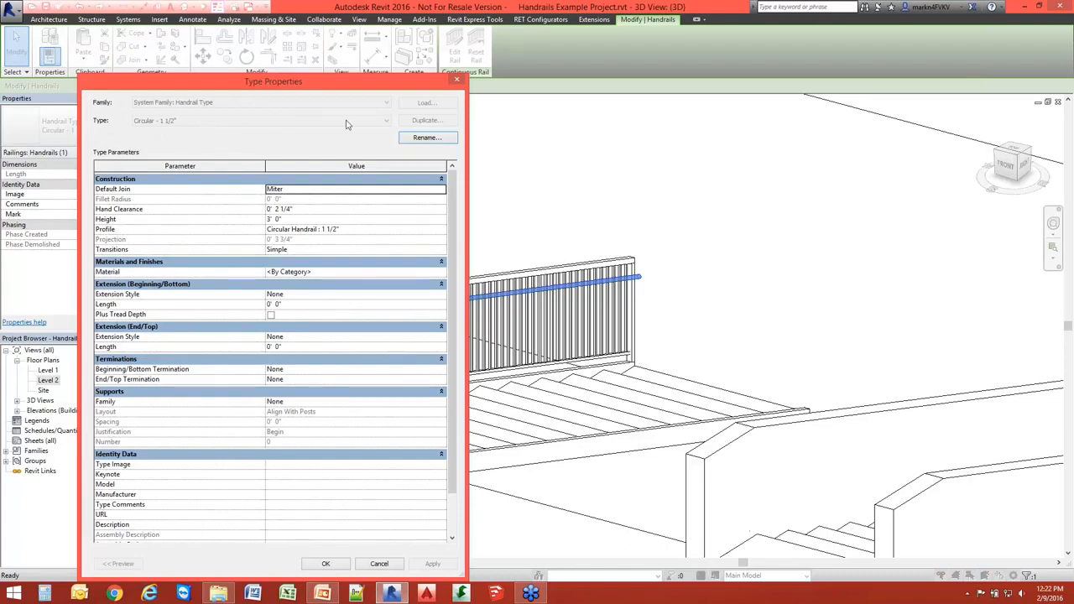
left_click(382, 563)
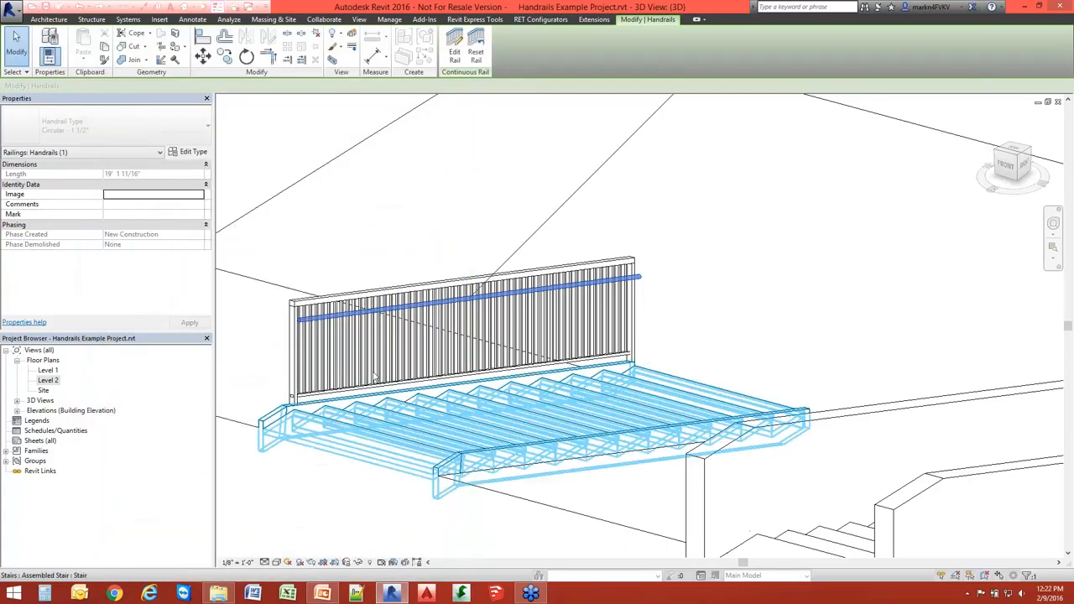
Unpin the attached handrail and check which handrail types are available for it
middle_click_drag(535, 283, 439, 407)
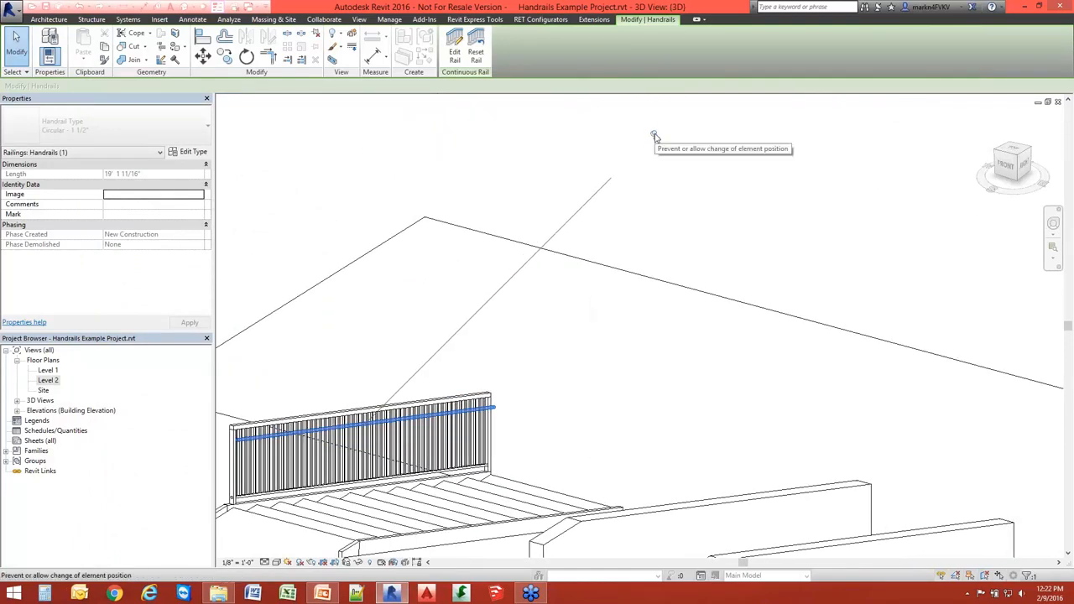
scroll(461, 443, "up", 3)
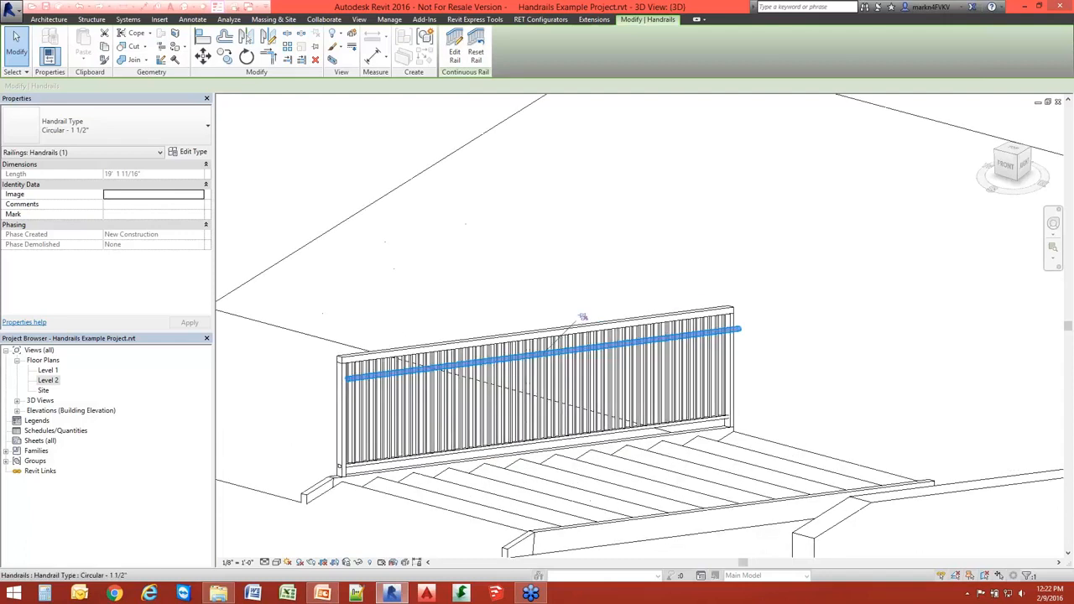
left_click(67, 126)
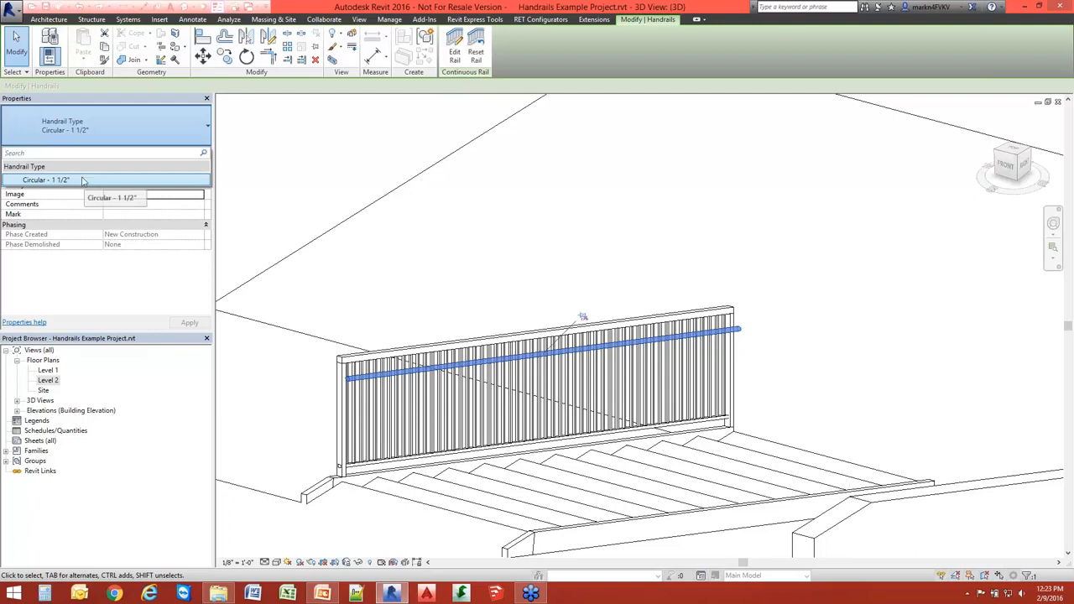
left_click(115, 133)
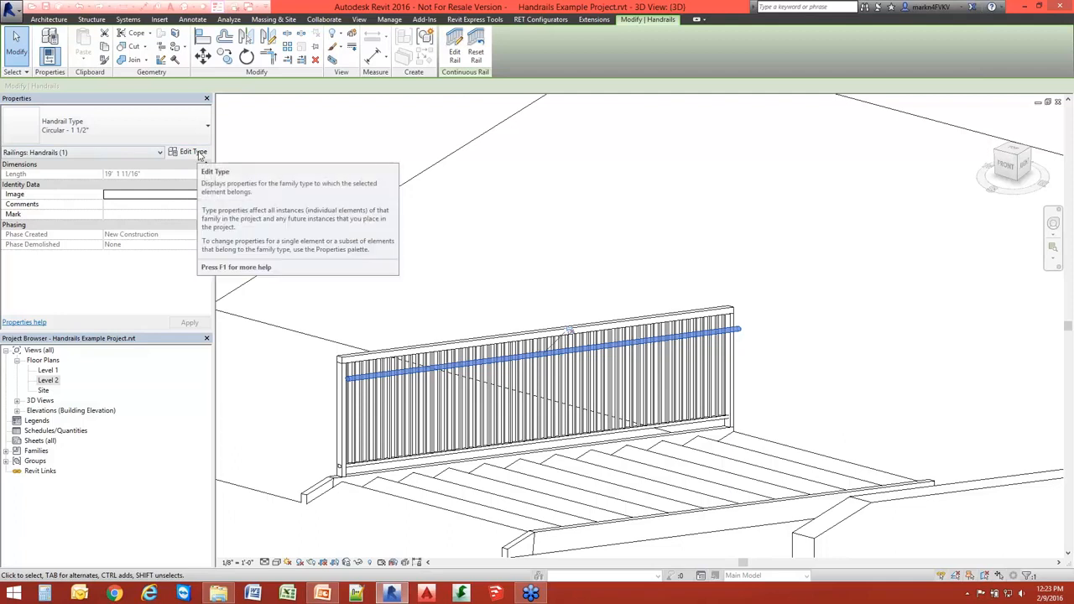
Duplicate the handrail's type under the name Circular - 1 1/2" to Floor
left_click(193, 153)
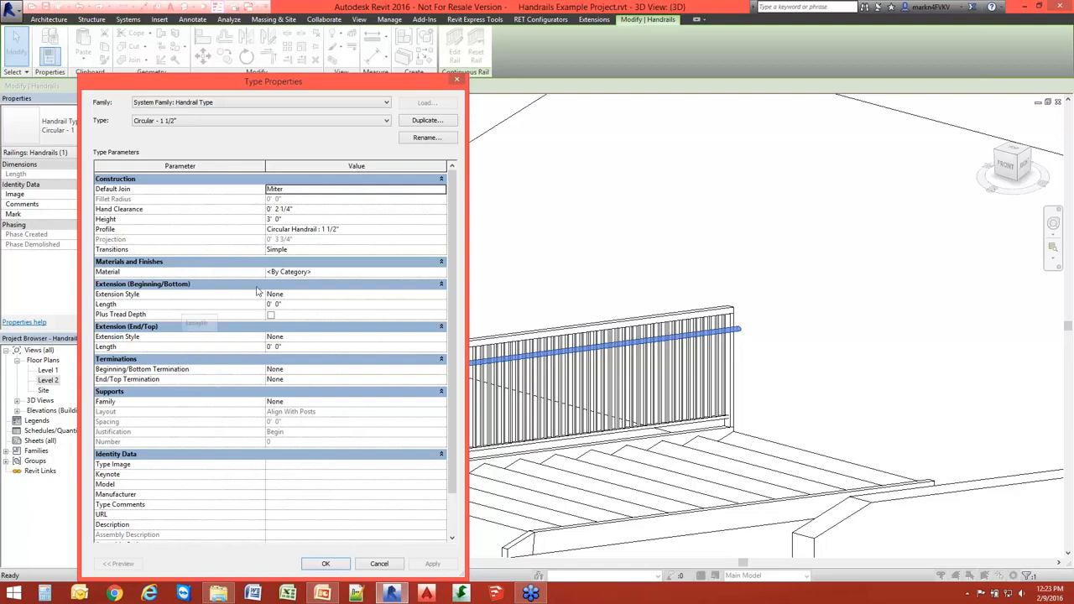
left_click(416, 121)
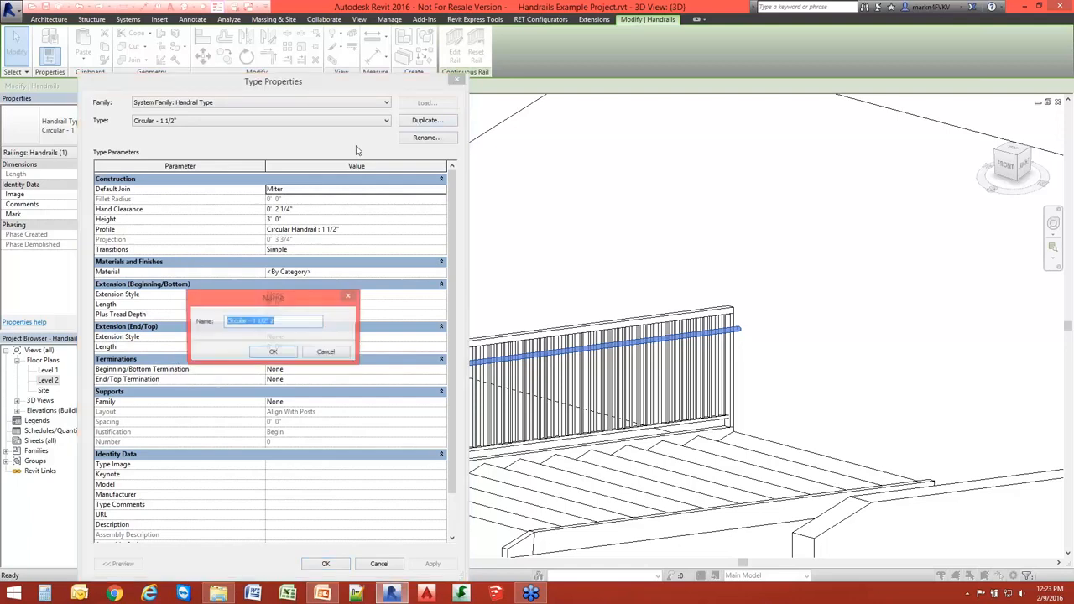
left_click(290, 322)
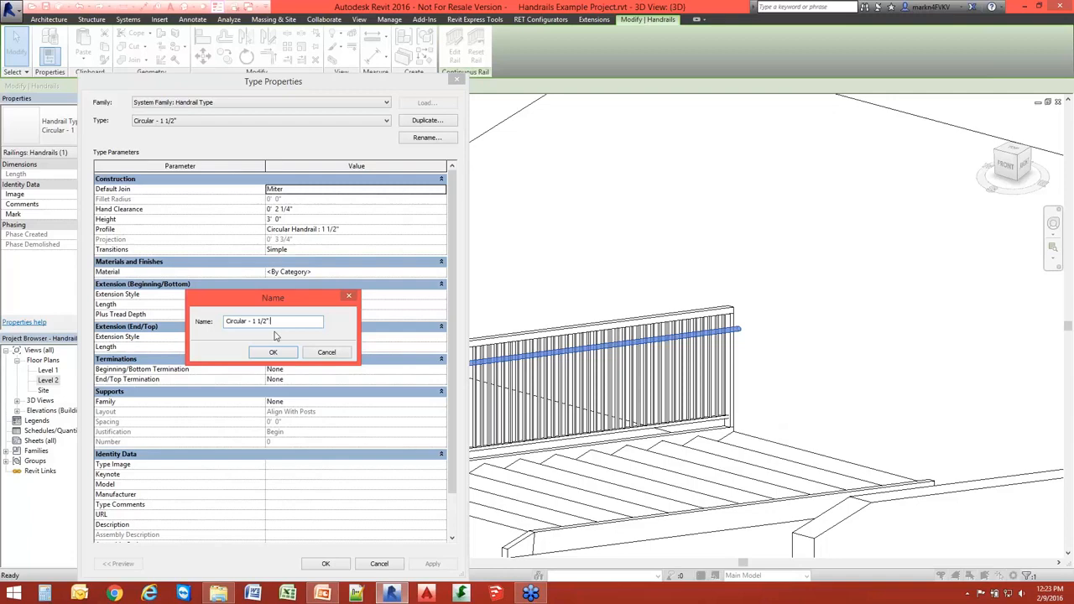
type("to Floor")
left_click(268, 351)
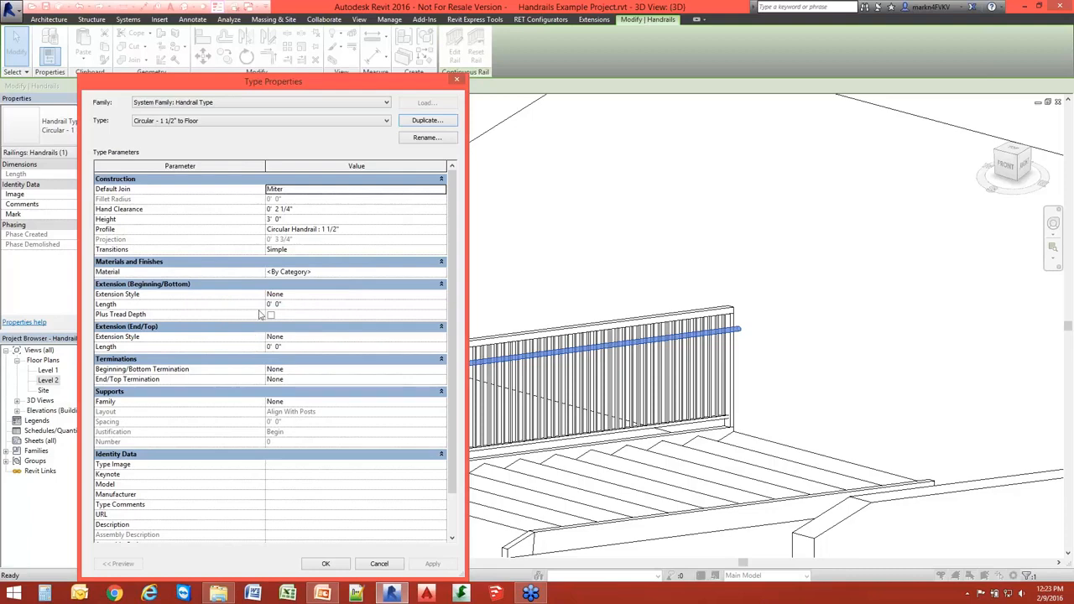
Set the extension style to Floor at both the beginning/bottom and the end/top of the new handrail type
left_click(358, 295)
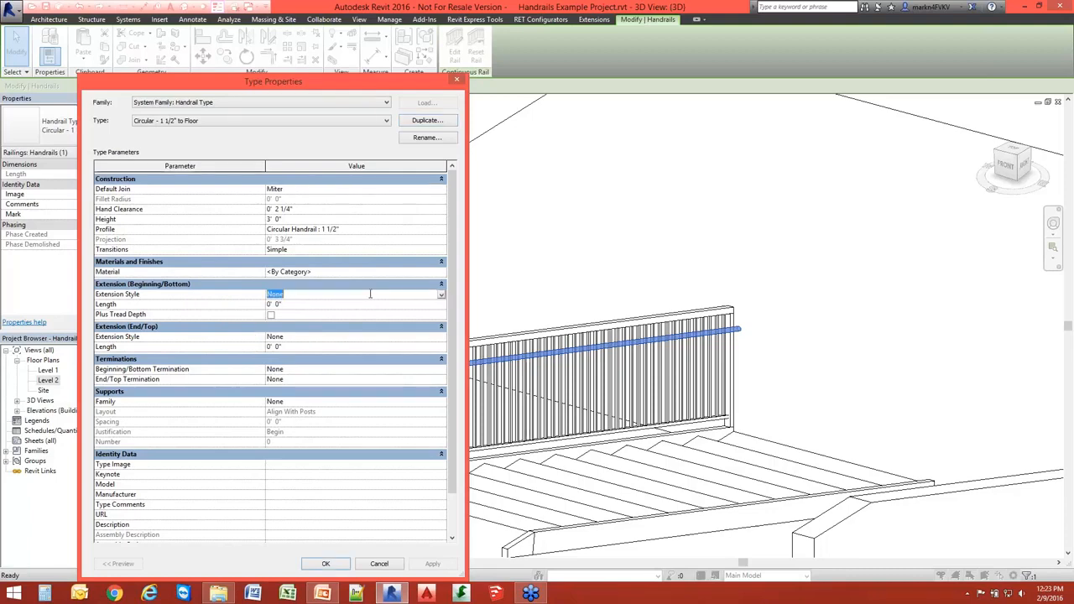
left_click(442, 297)
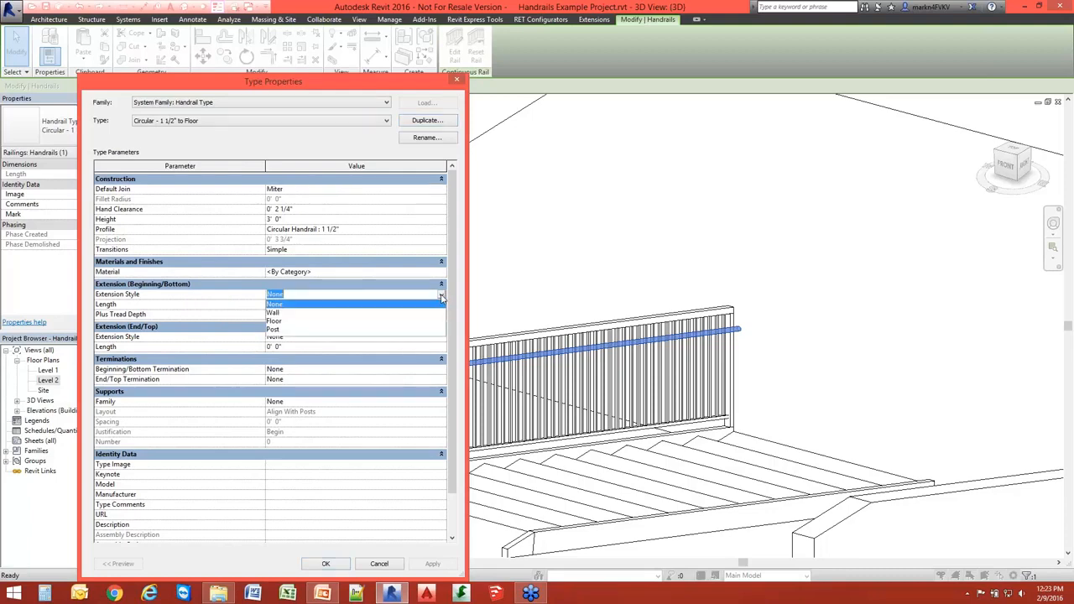
left_click(277, 321)
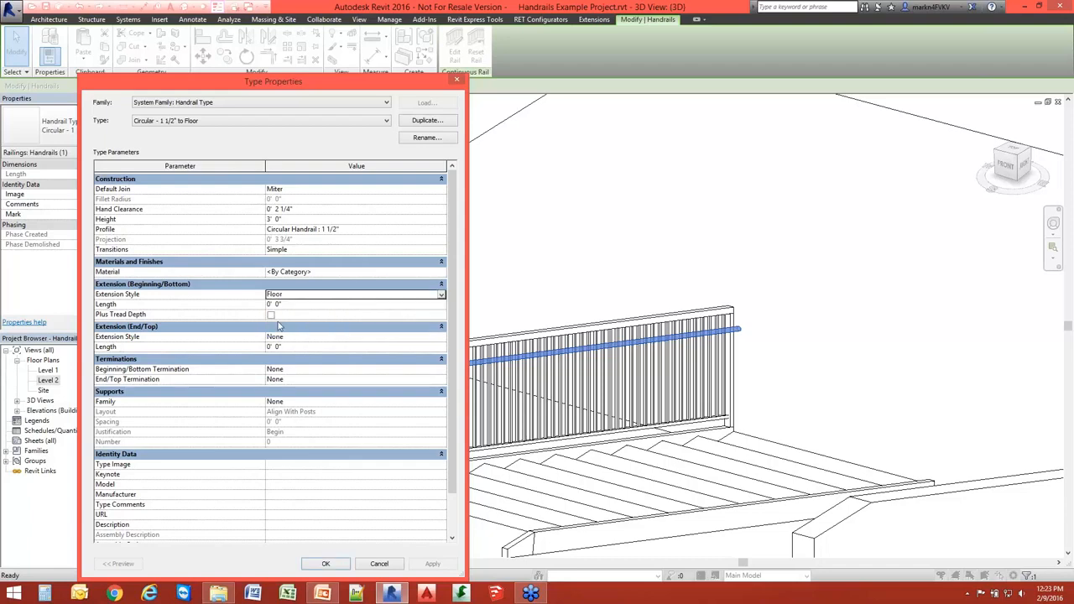
left_click(312, 337)
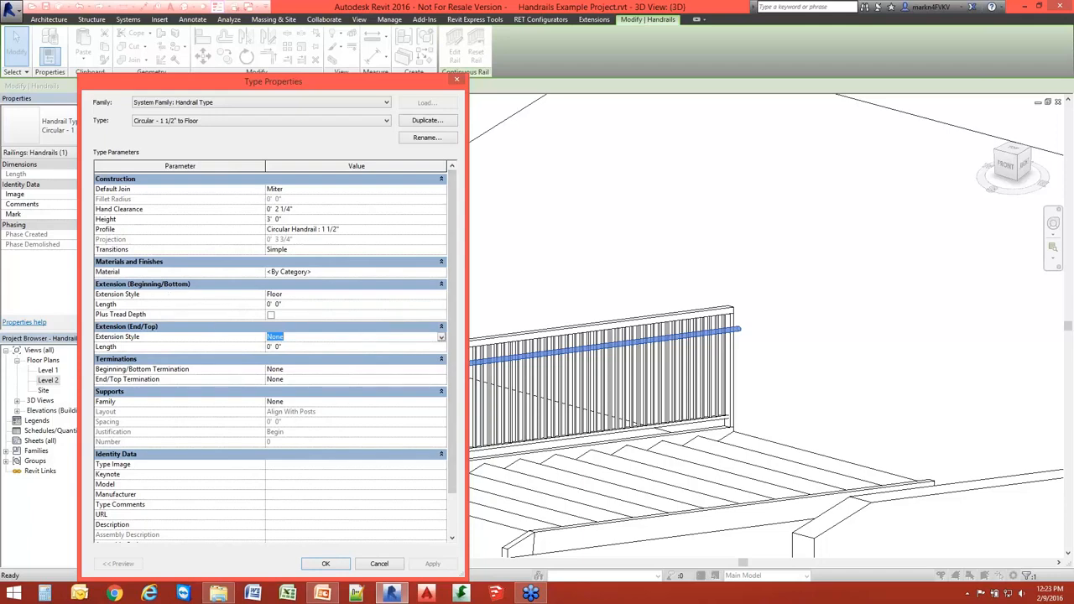
left_click(441, 337)
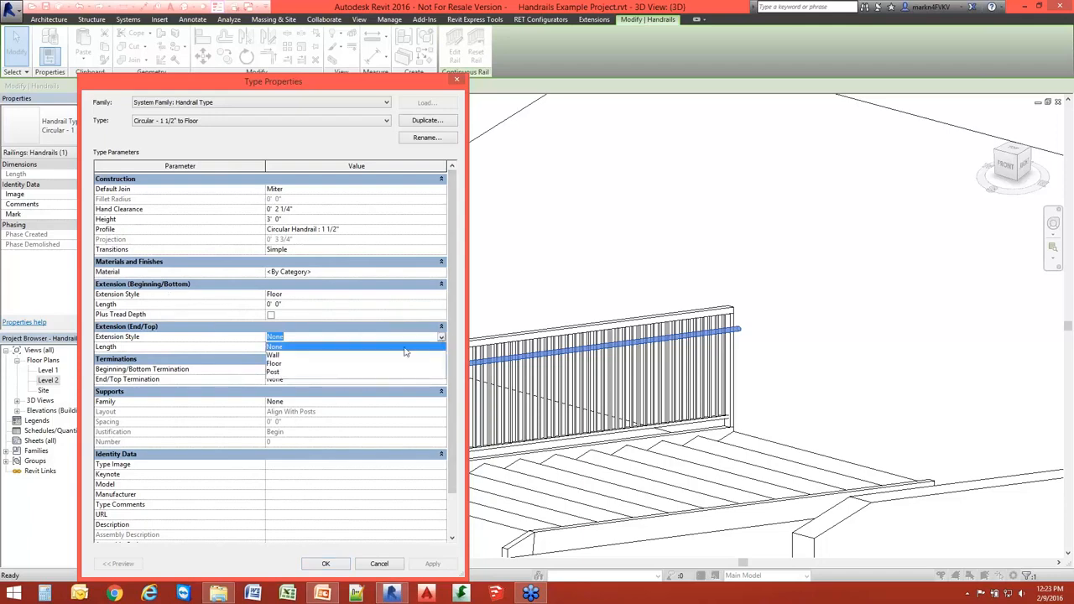
left_click(367, 365)
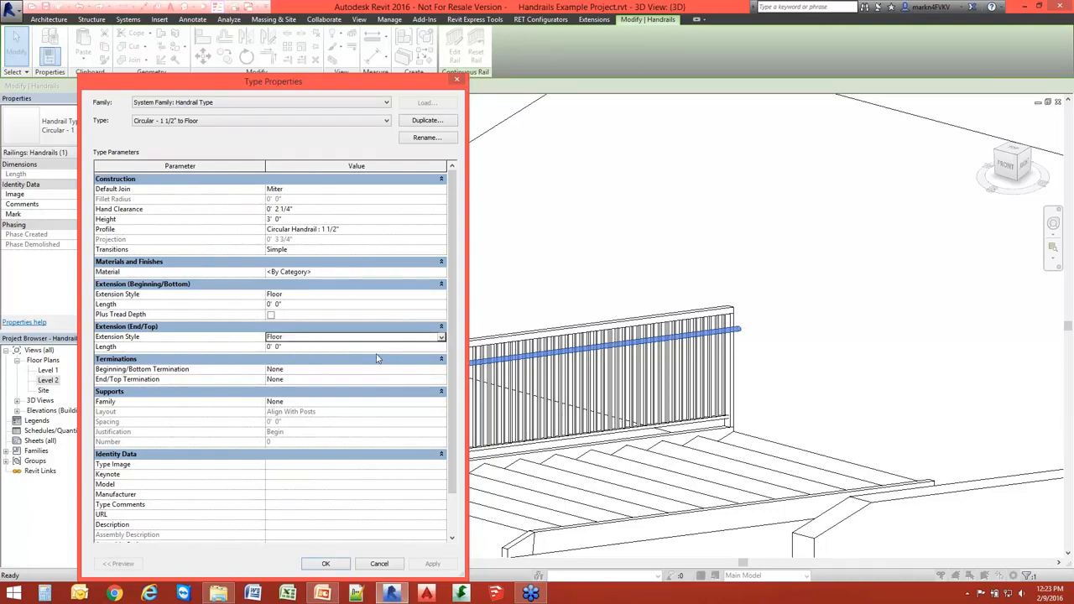
Set the end/top extension length to 1', enable Plus Tread Depth for the beginning/bottom extension, and apply the type changes
left_click(303, 348)
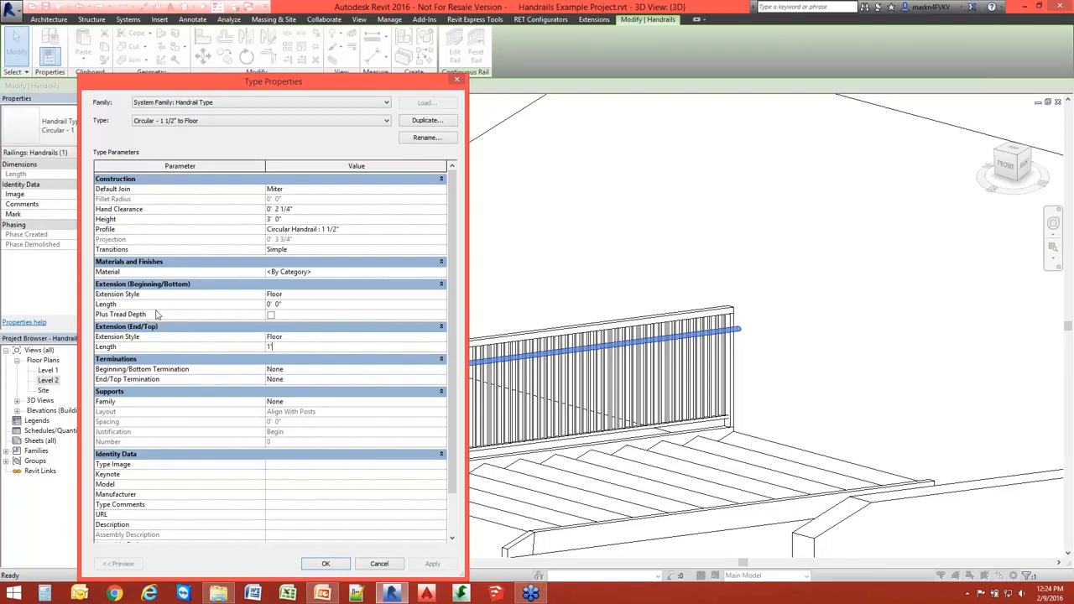
key("Return")
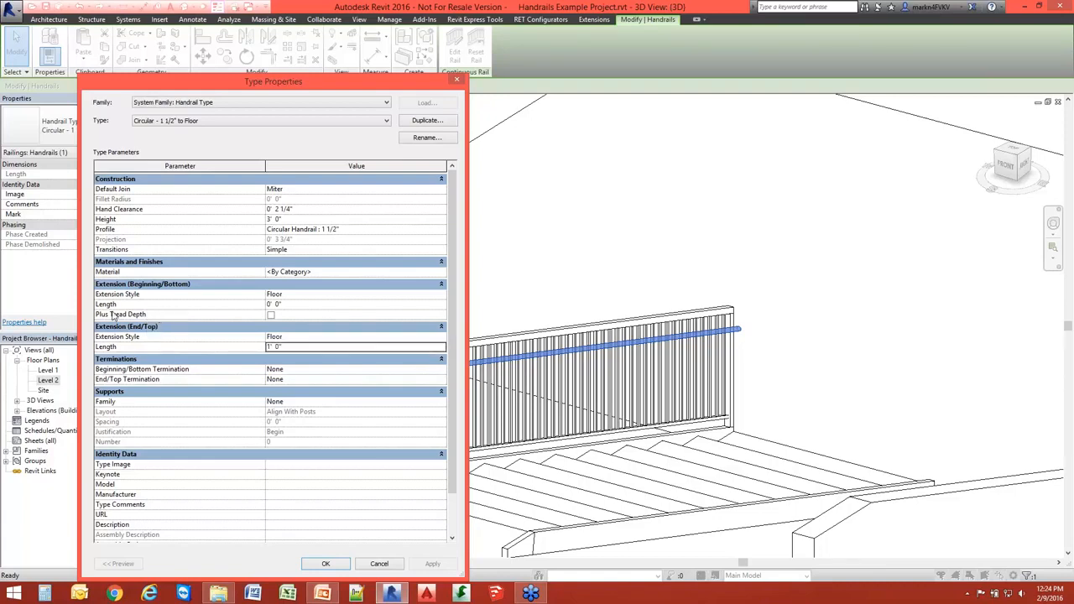
left_click(270, 315)
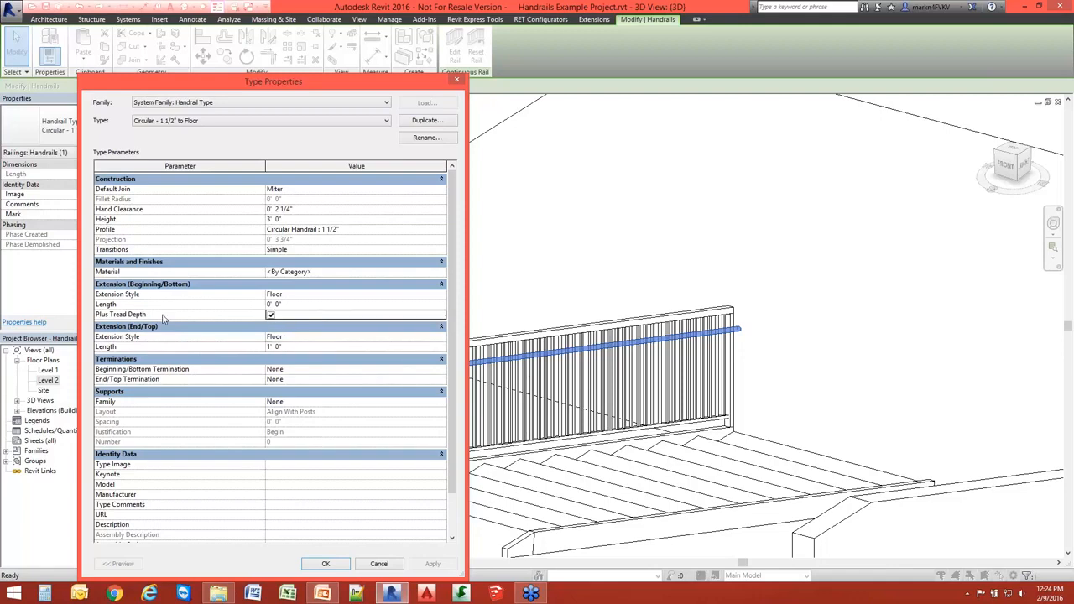
left_click(326, 564)
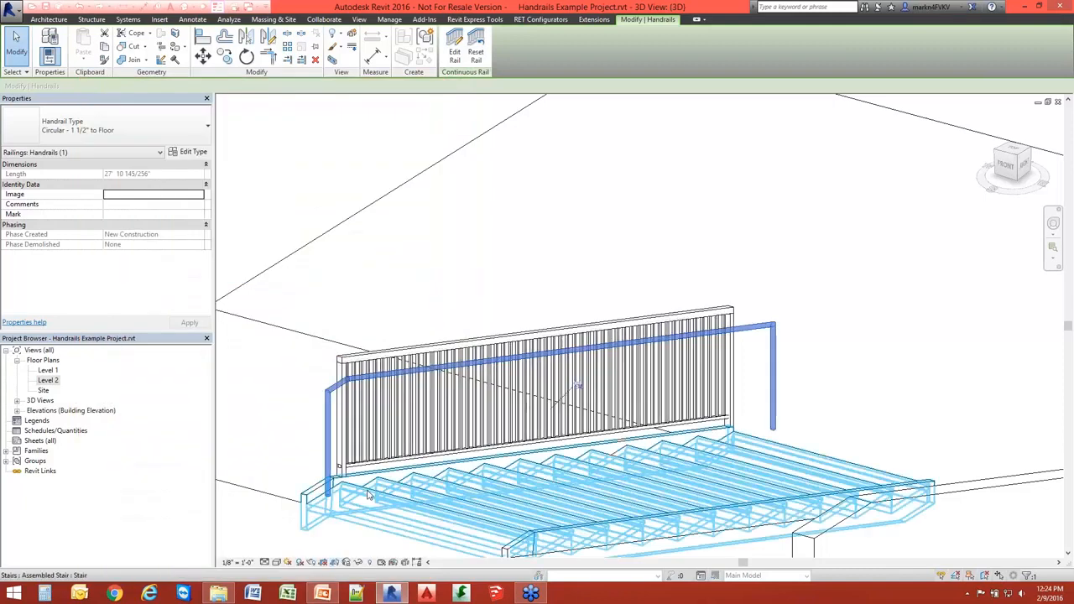
Inspect the handrail's floor extensions in 3D from the side of the stair
left_click(585, 204)
scroll(530, 401, "down", 3)
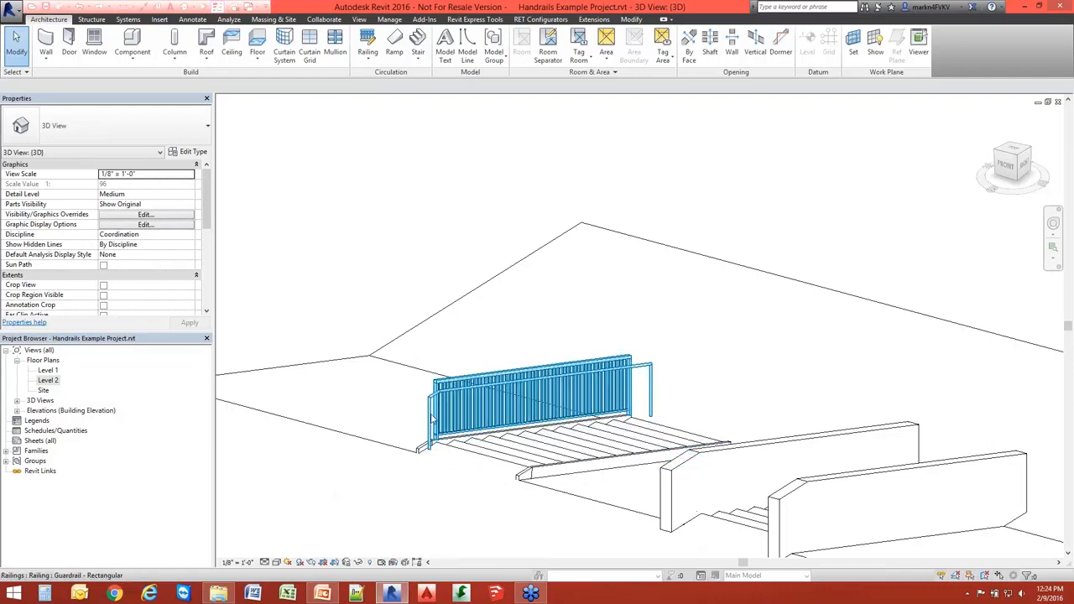
middle_click_drag(626, 386, 537, 388, "shift")
scroll(688, 313, "up", 6)
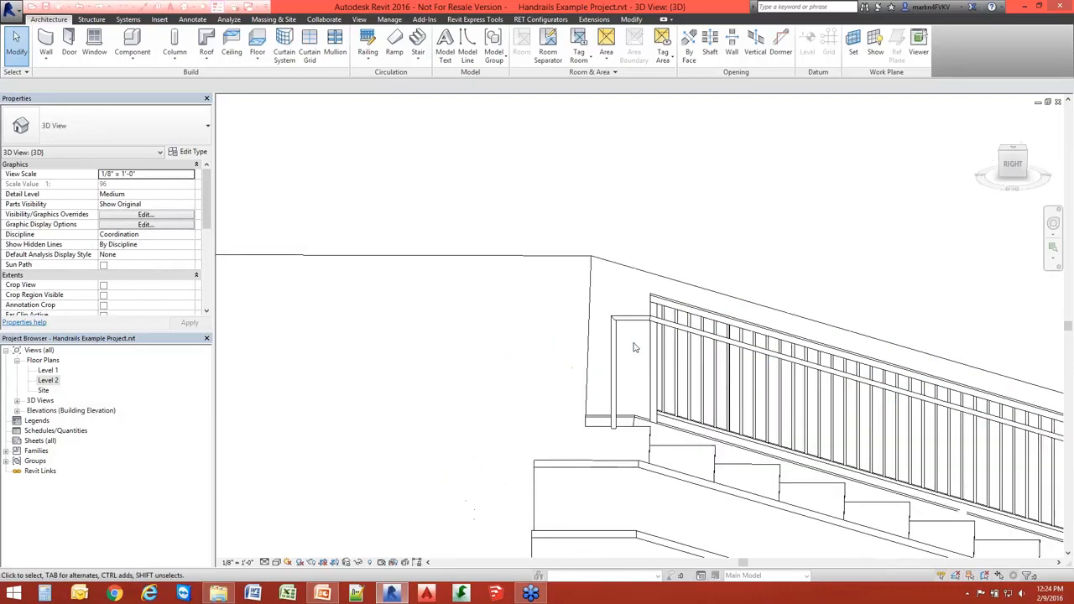
Examine the handrail's floor extension at the lower end of the stair and the whole railing in 3D
scroll(591, 311, "down", 2)
scroll(647, 383, "down", 3)
scroll(1029, 436, "up", 3)
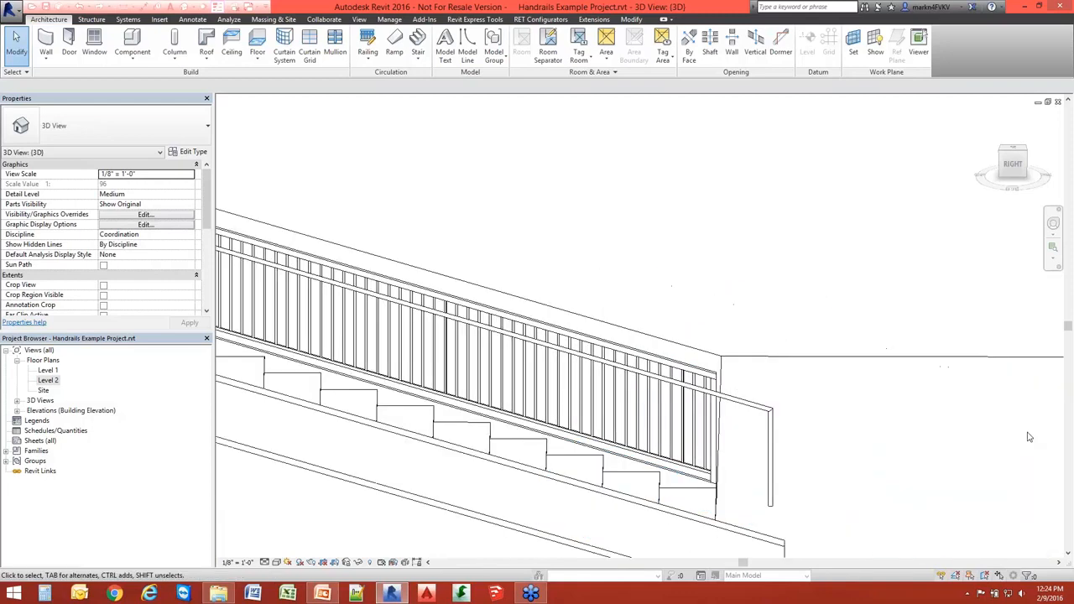
middle_click_drag(748, 399, 554, 298)
scroll(553, 298, "up", 2)
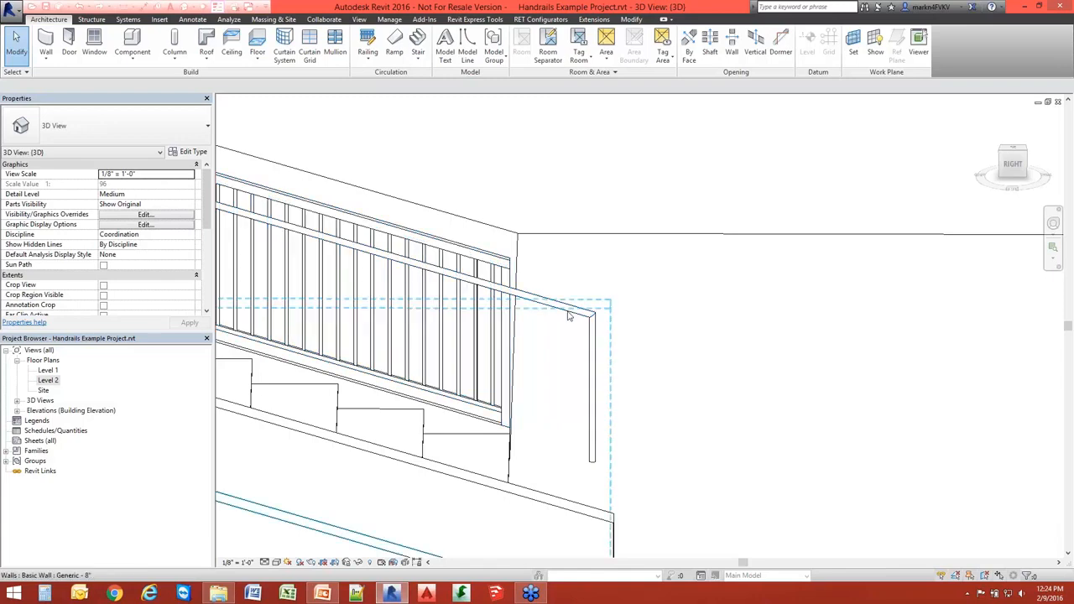
scroll(555, 310, "down", 3)
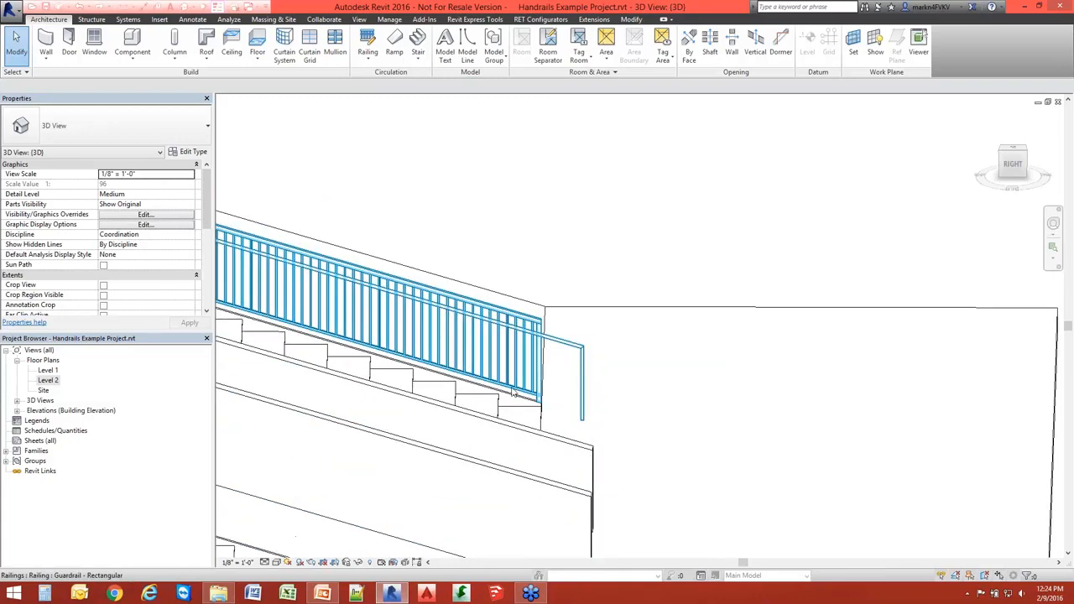
scroll(516, 369, "down", 3)
middle_click_drag(397, 386, 481, 358, "shift")
scroll(481, 358, "up", 2)
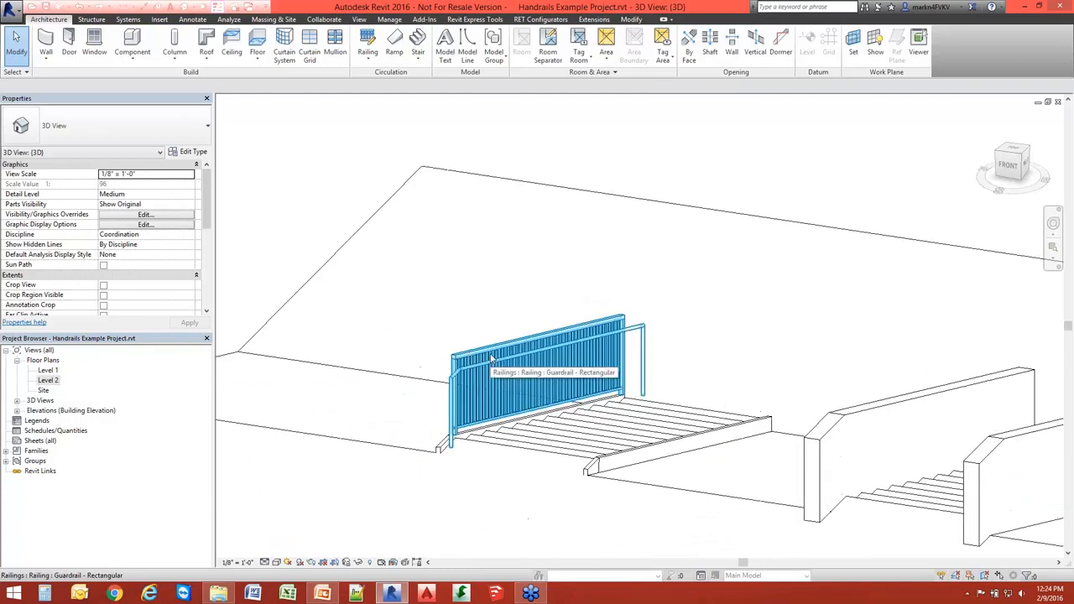
Return the guardrail's attached handrail to the Circular - 1 1/2" type
left_click(491, 361)
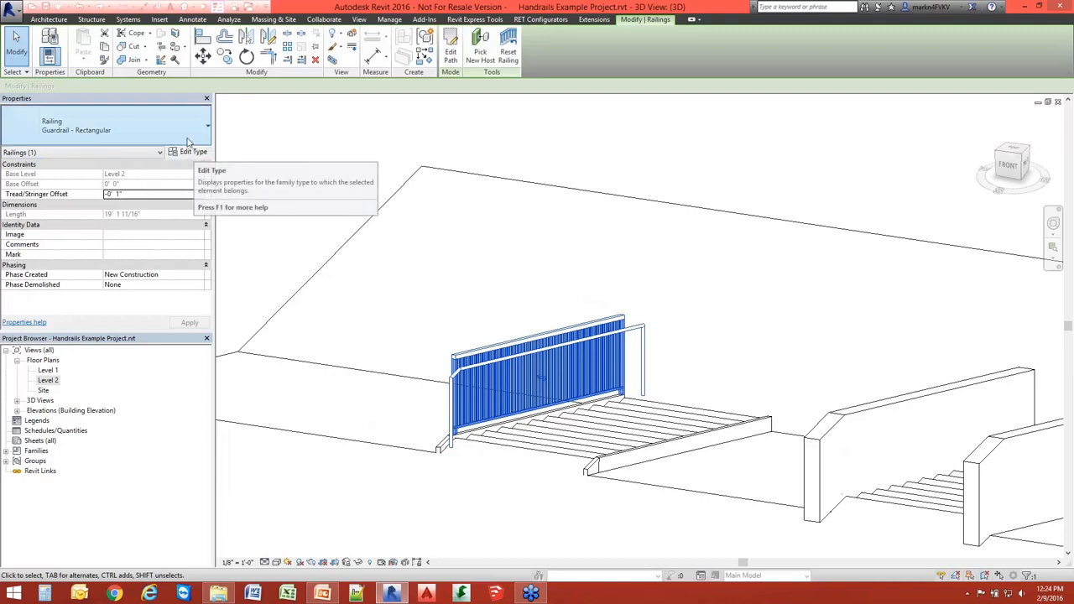
left_click(306, 160)
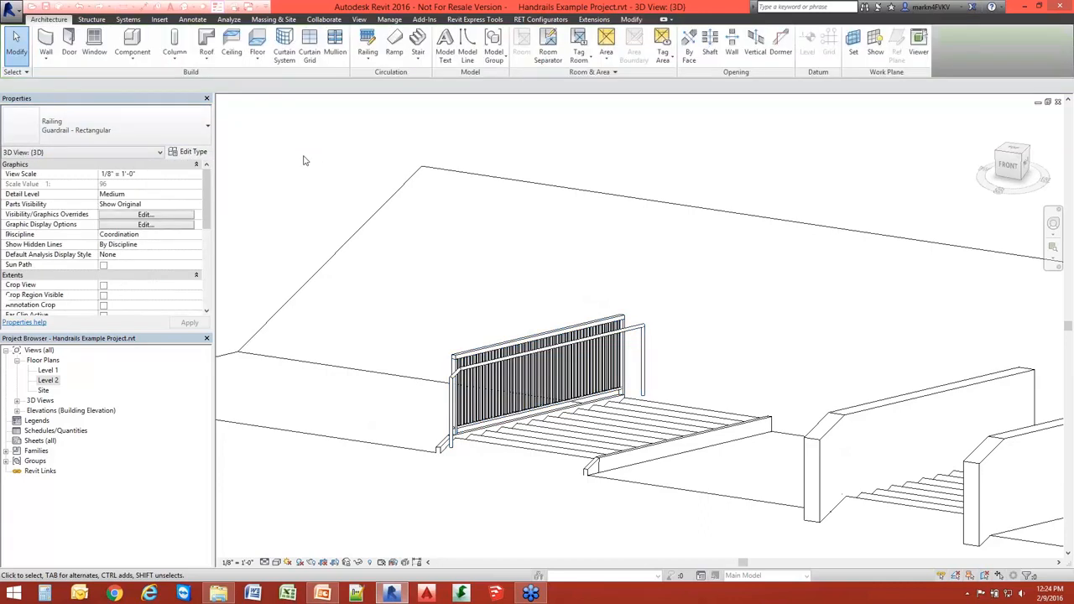
key("Tab")
left_click(642, 329)
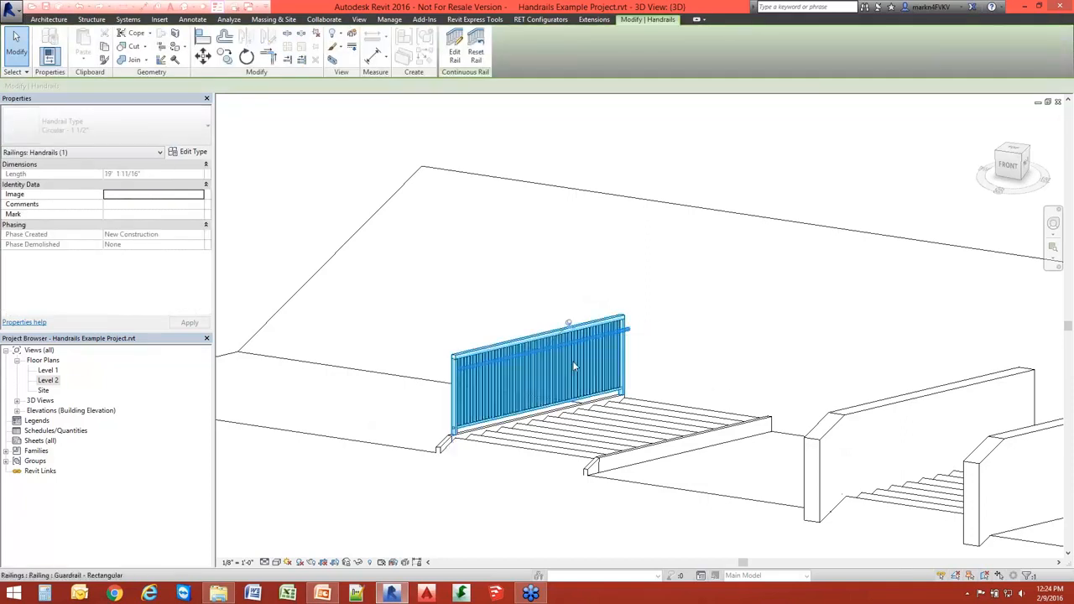
left_click(585, 318)
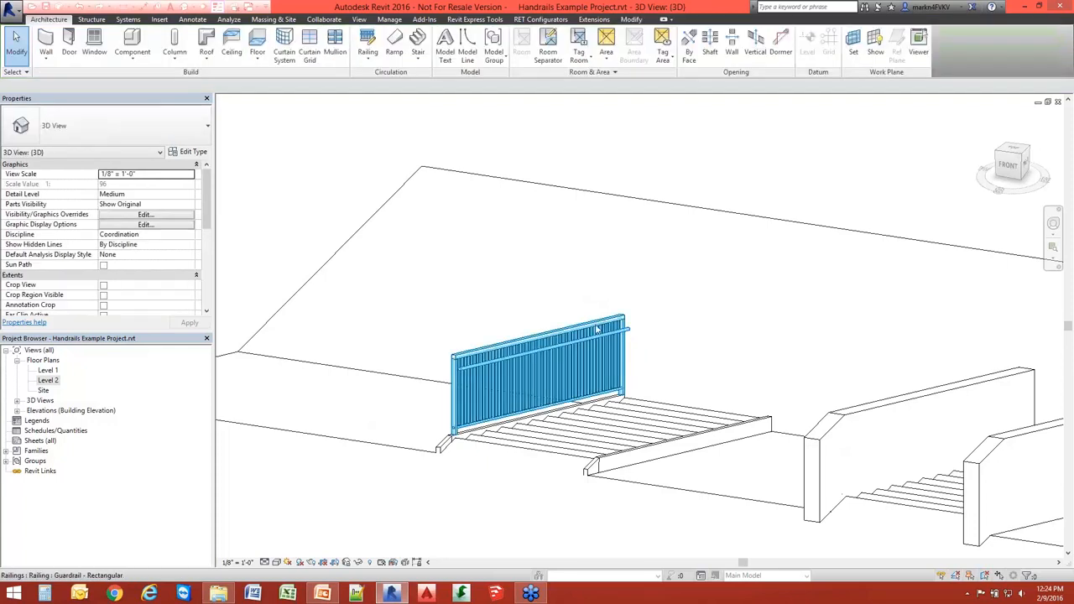
Duplicate the selected guardrail's railing type under the name Guardrail - to Floor
left_click(597, 329)
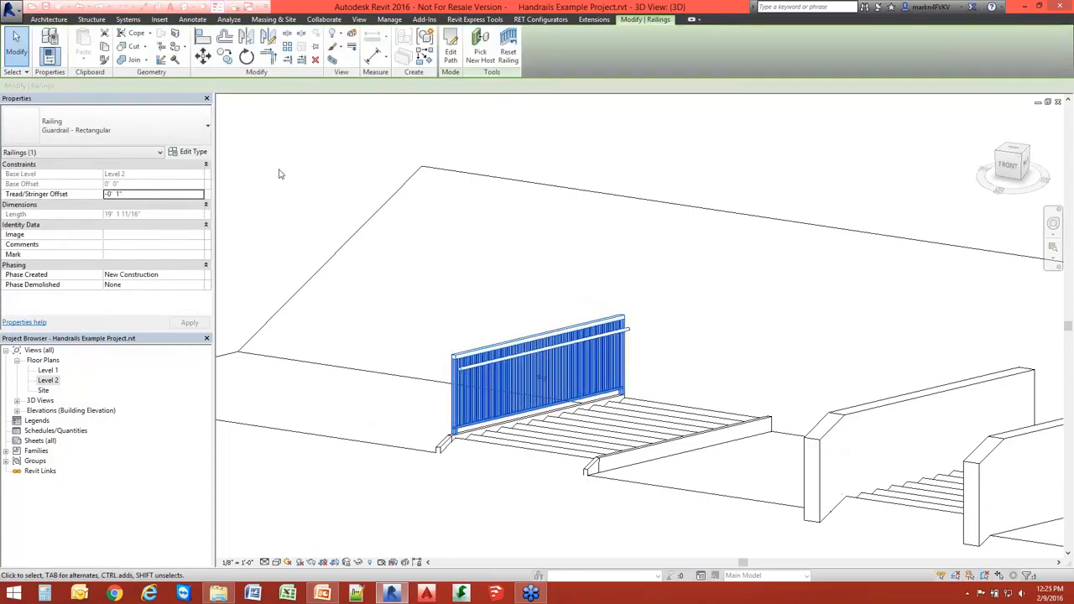
left_click(193, 151)
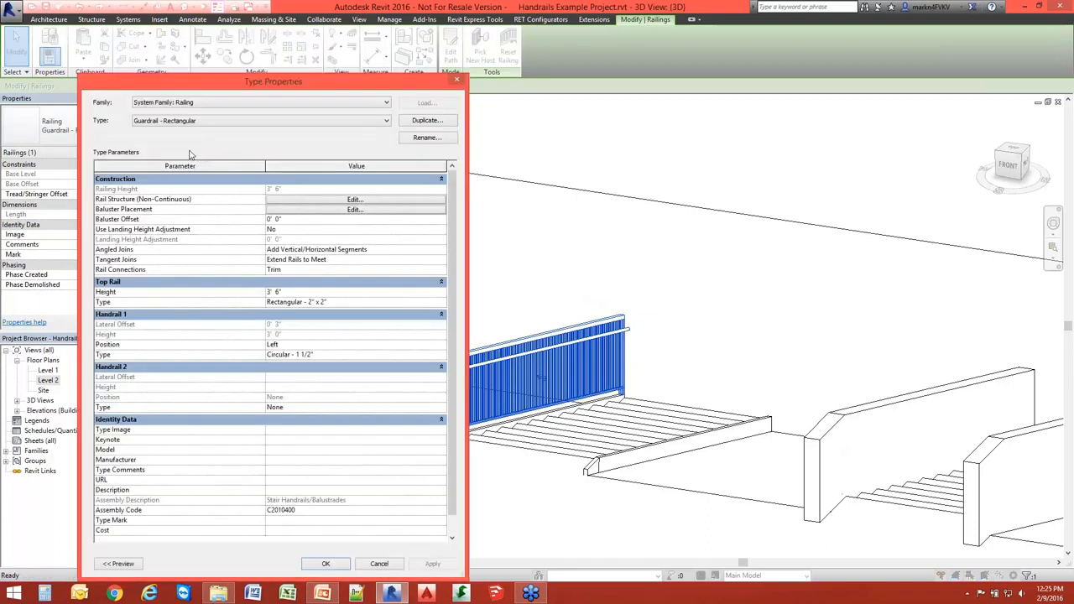
left_click(427, 120)
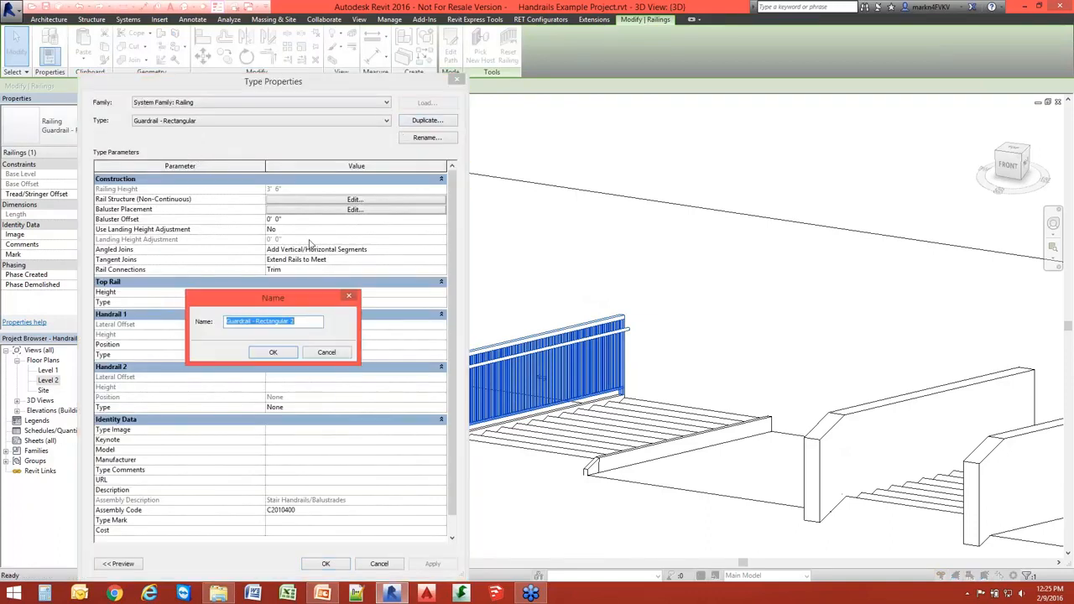
left_click_drag(307, 327, 256, 351)
type("To Floo")
left_click(273, 351)
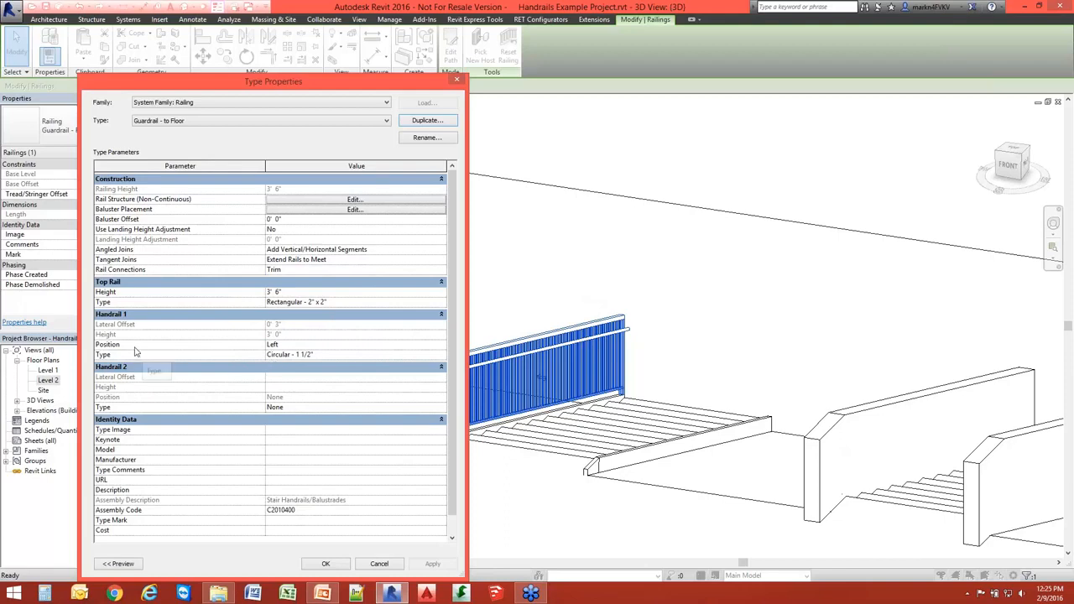
Set the Handrail 1 type of Guardrail - to Floor to Circular - 1 1/2" to Floor and apply the type changes
left_click(338, 354)
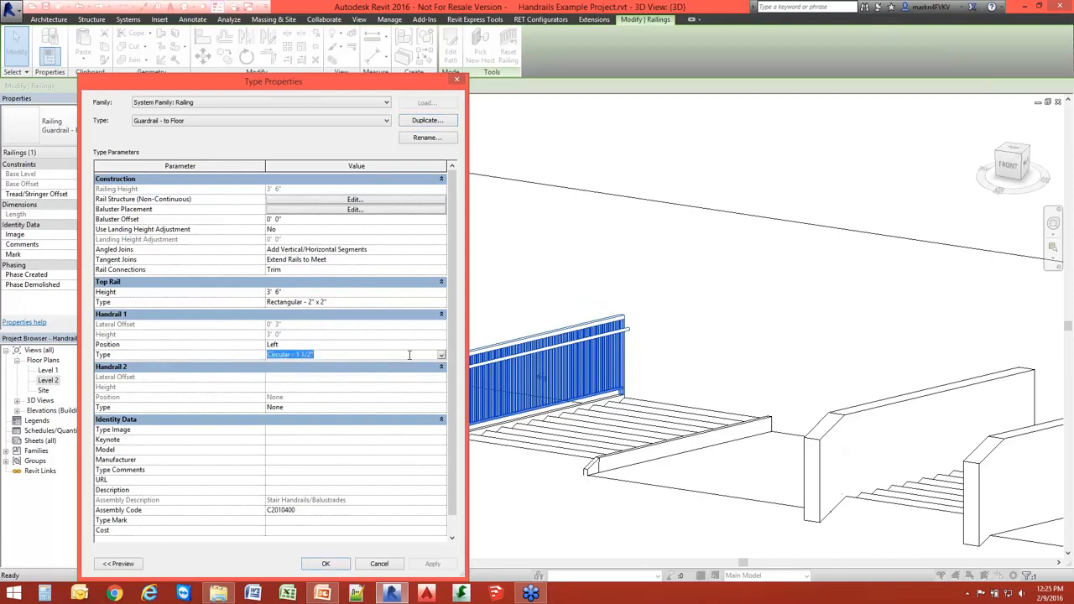
left_click(441, 356)
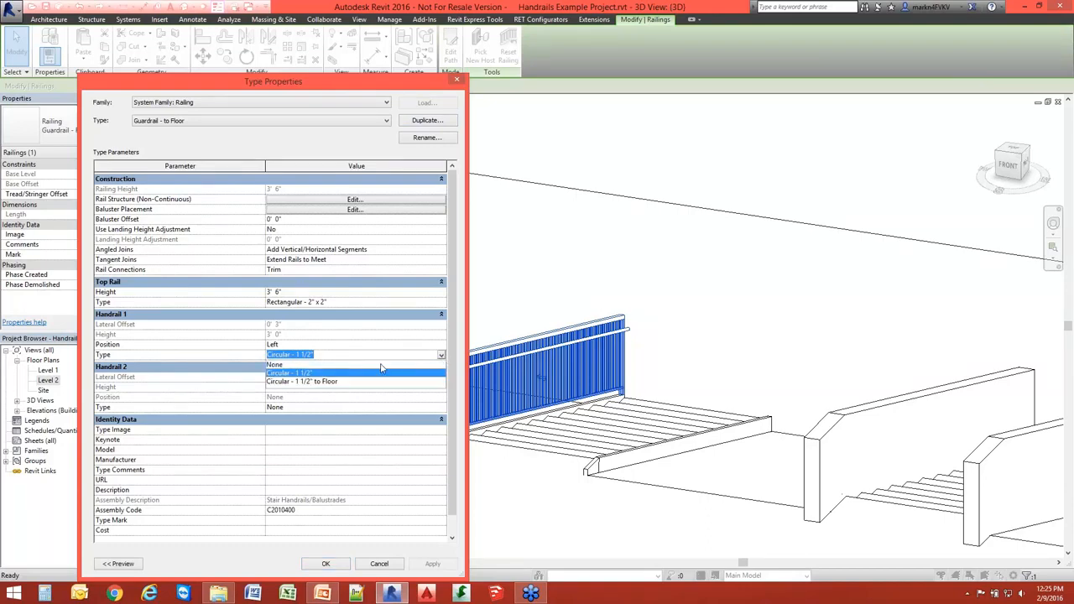
left_click(333, 382)
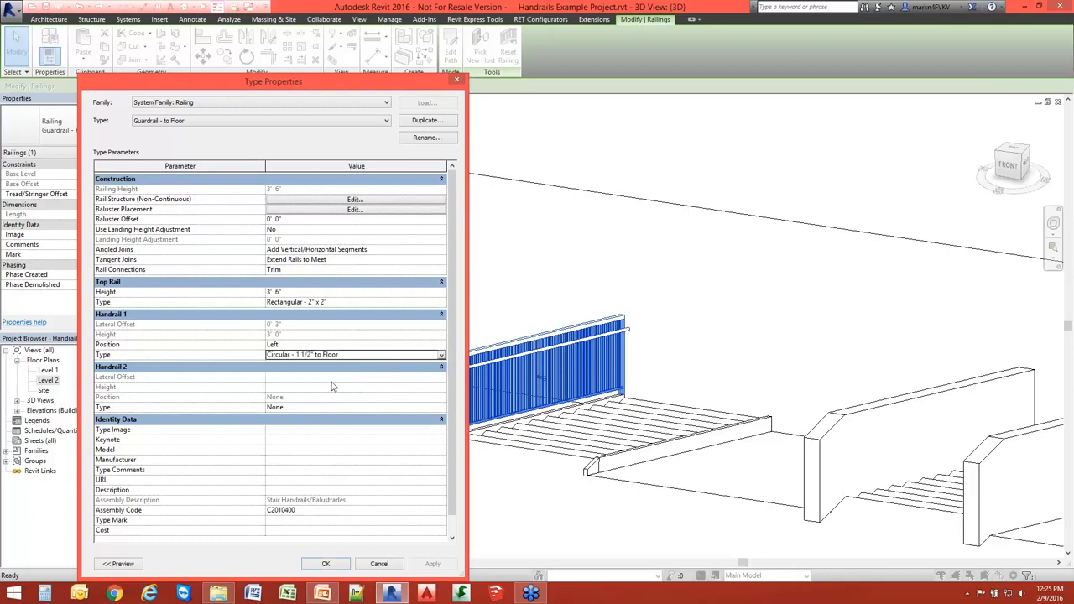
left_click(344, 568)
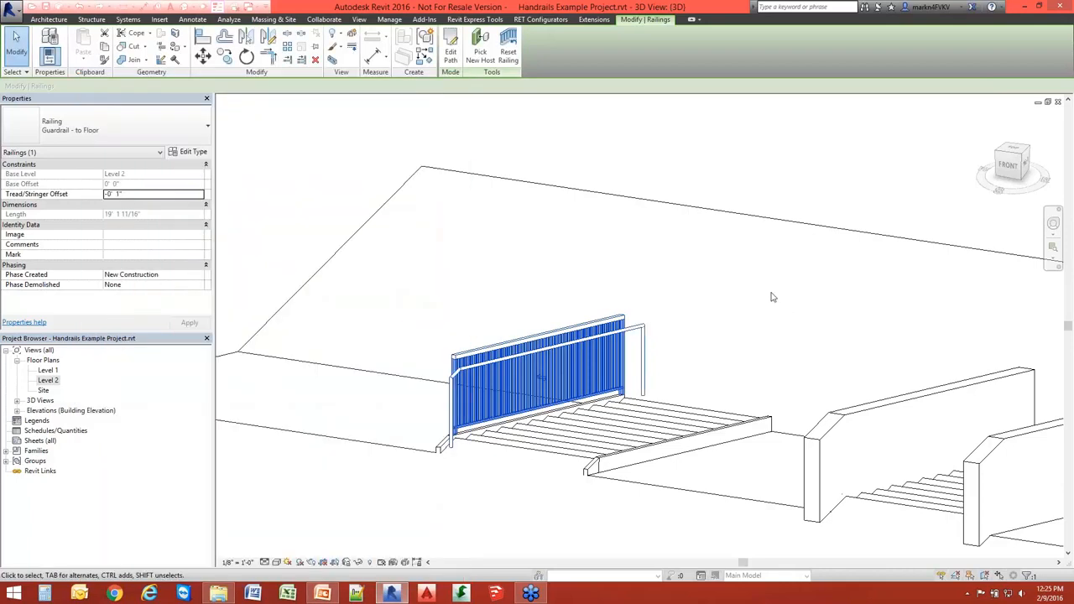
left_click(774, 298)
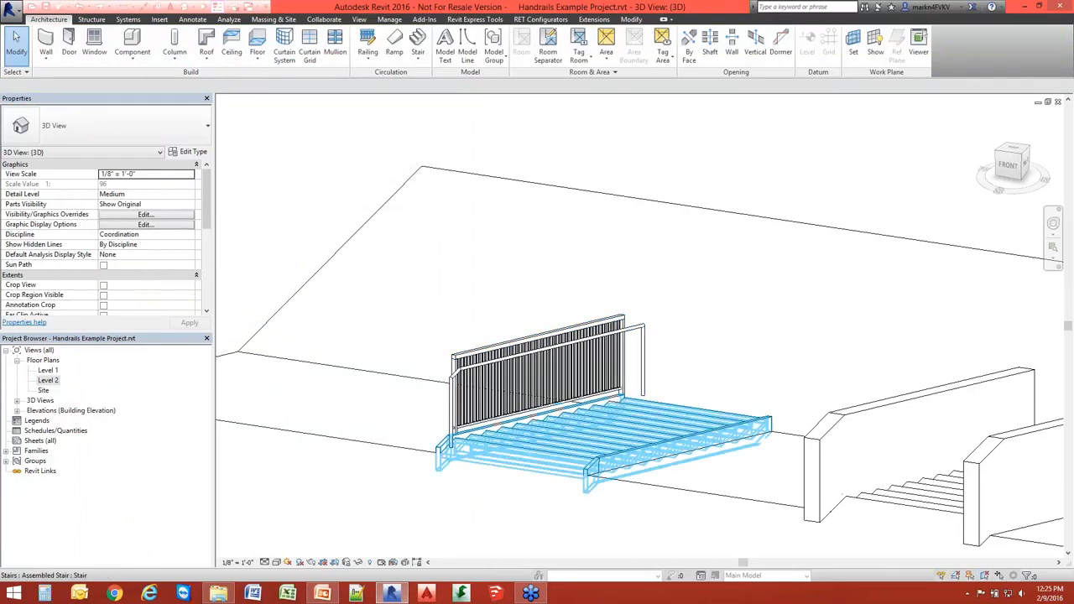
Examine the first stair's guardrail and both handrail floor extensions in 3D from several angles
middle_click_drag(599, 422, 474, 331, "shift")
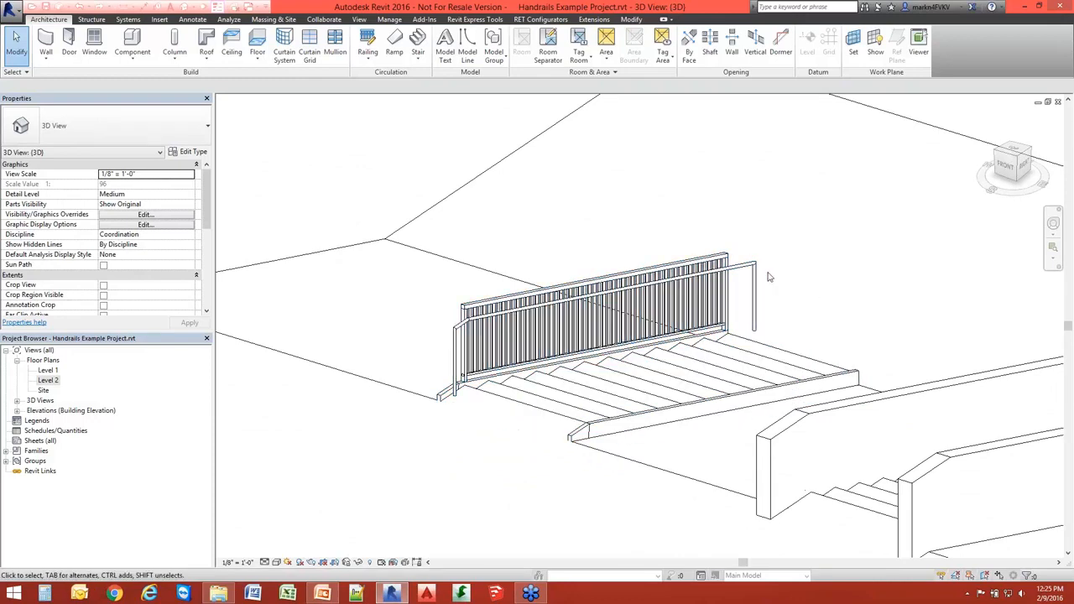
scroll(528, 490, "down", 4)
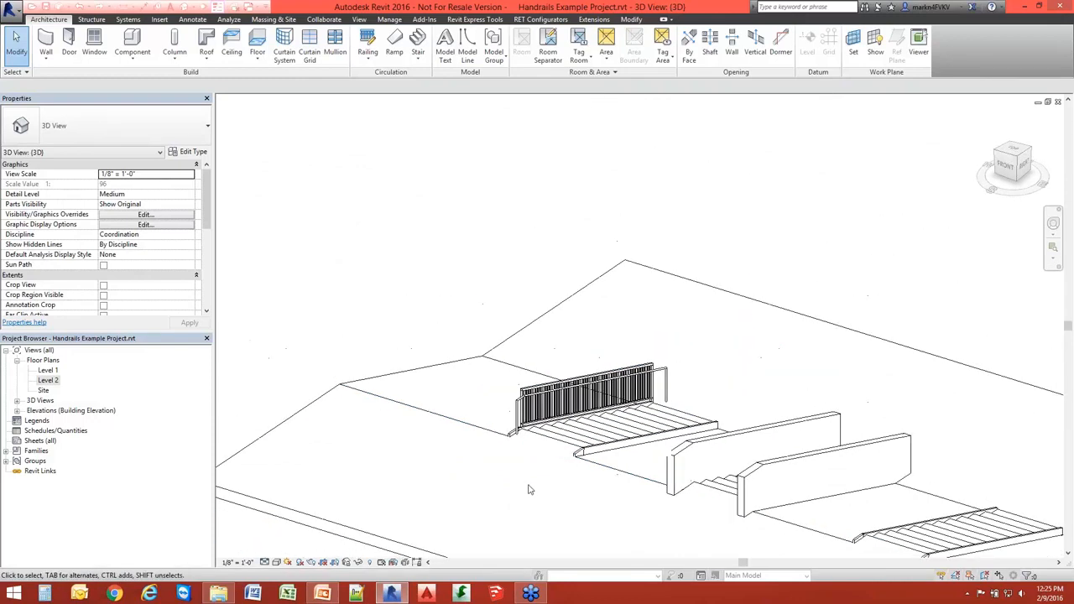
scroll(529, 490, "up", 3)
middle_click_drag(529, 487, 343, 453, "shift")
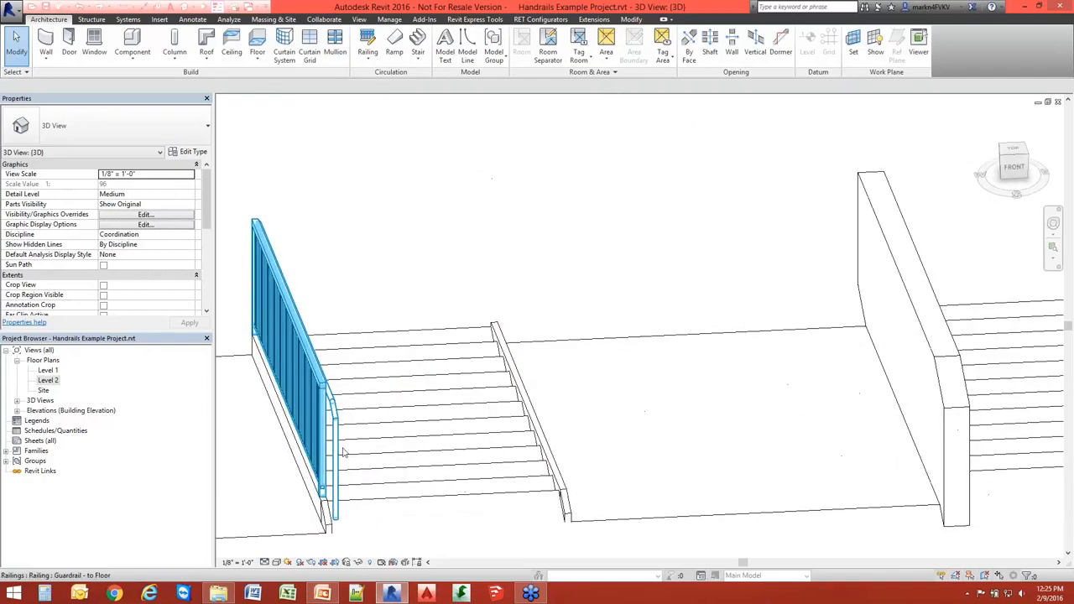
scroll(348, 453, "down", 2)
middle_click_drag(453, 466, 361, 466, "shift")
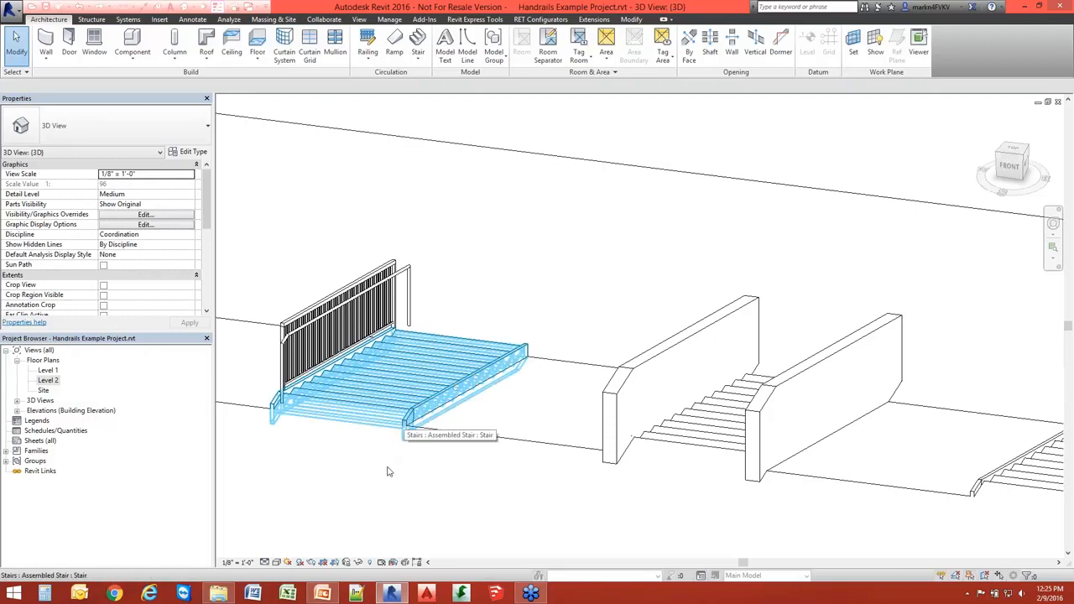
middle_click_drag(374, 449, 309, 470, "shift")
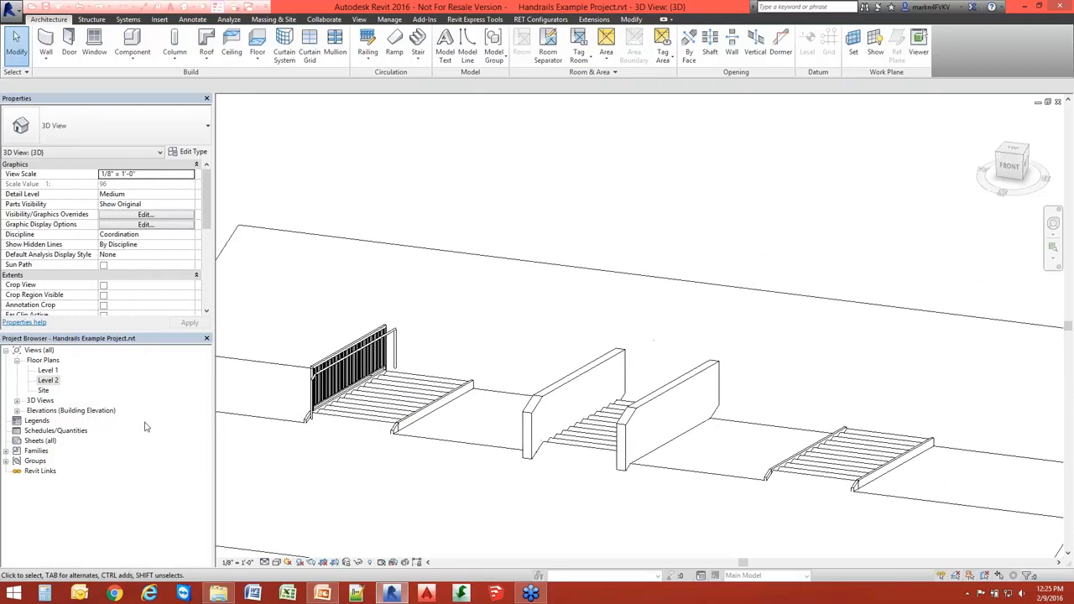
scroll(294, 427, "up", 5)
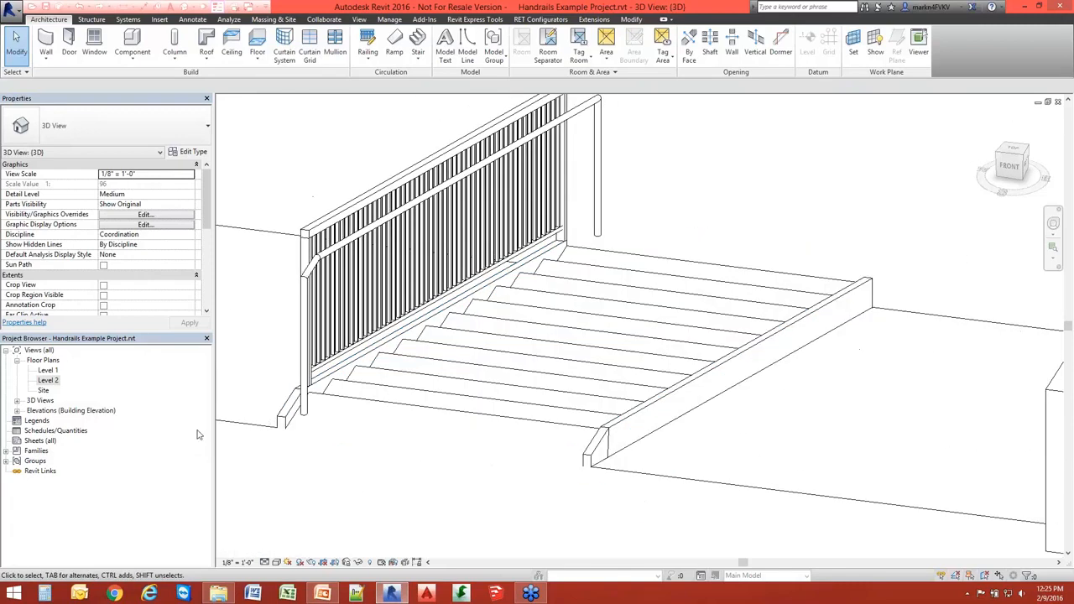
Open the Level 2 floor plan and bring all three stairs into view
double_click(48, 380)
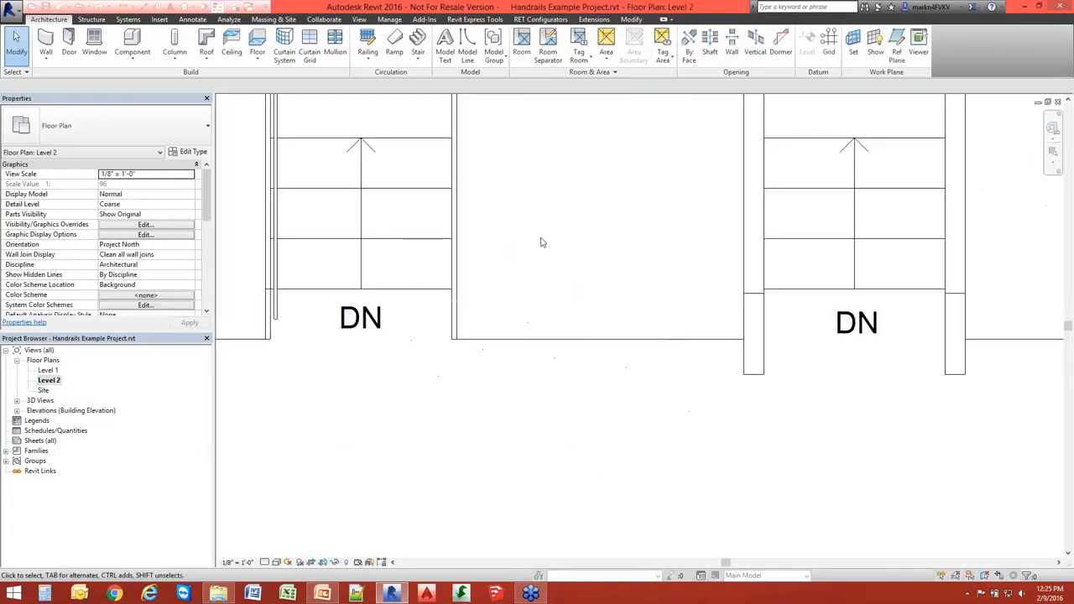
scroll(479, 312, "down", 3)
scroll(403, 433, "down", 1)
middle_click_drag(403, 433, 326, 389)
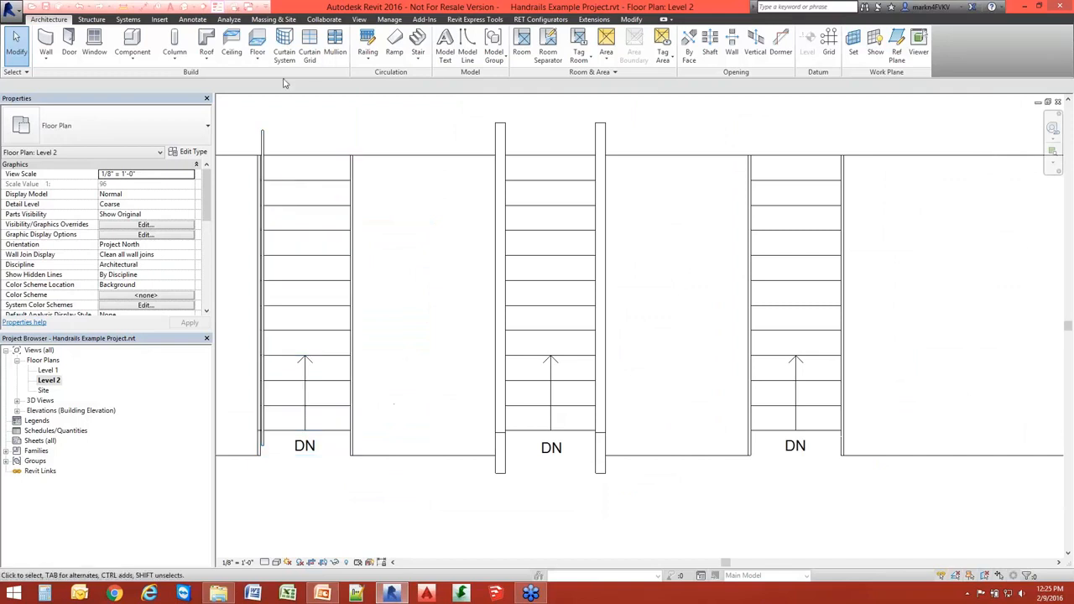
Sketch and finish a Guardrail - Rectangular railing path about 18' 4" long on the first stair's side opposite the existing guardrail
left_click(367, 40)
scroll(349, 151, "up", 2)
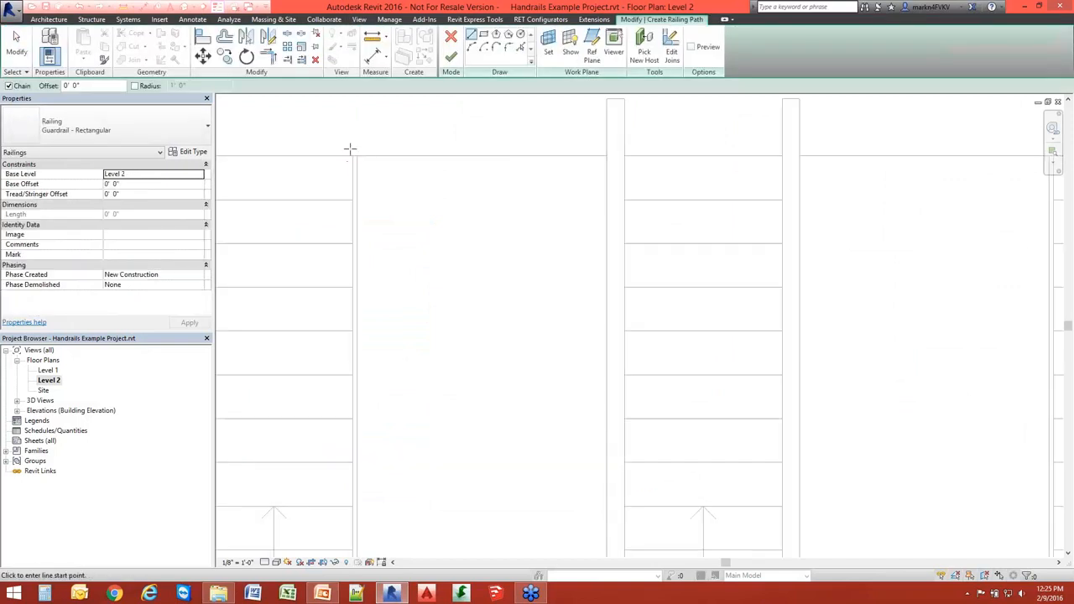
left_click(353, 156)
scroll(400, 370, "down", 3)
middle_click_drag(398, 487, 362, 326)
scroll(353, 301, "up", 4)
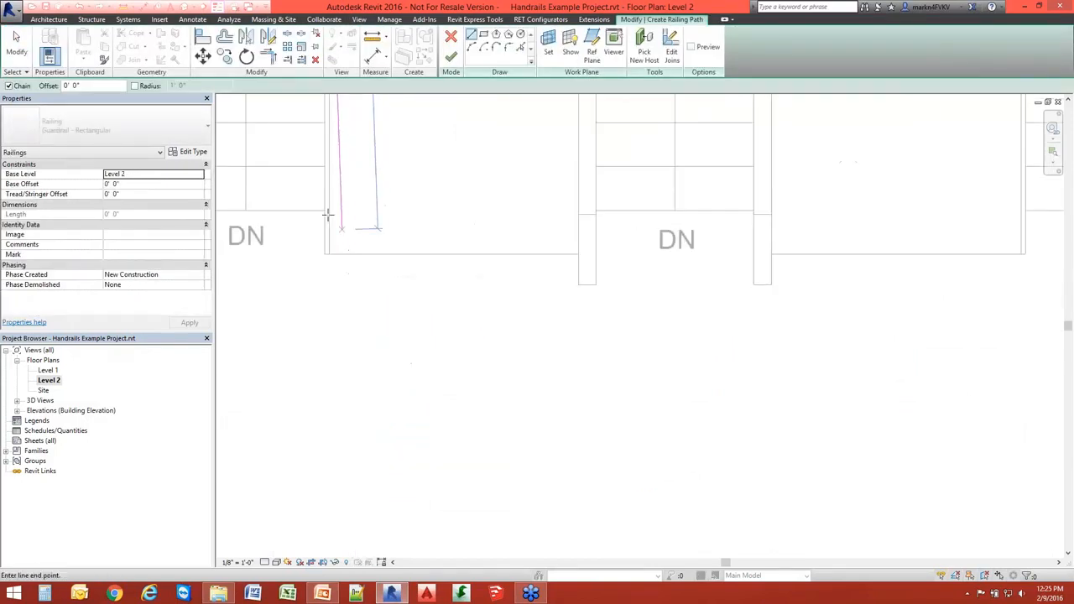
left_click(323, 209)
key("Escape")
key("Escape")
scroll(391, 299, "down", 4)
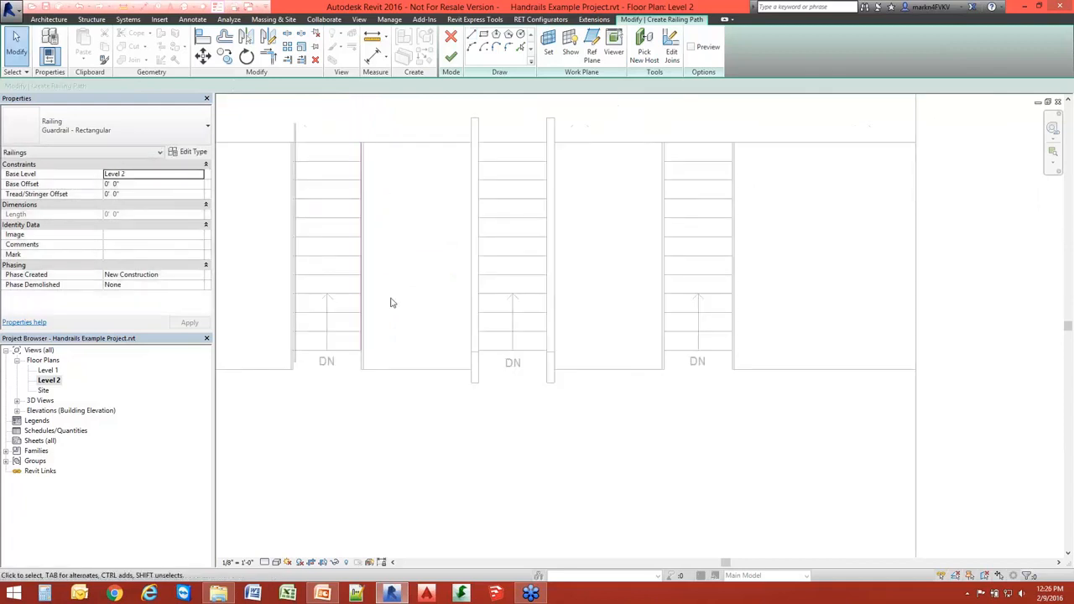
left_click(452, 60)
Set the new railing's Tread/Stringer Offset to 0' 1"
scroll(377, 151, "up", 5)
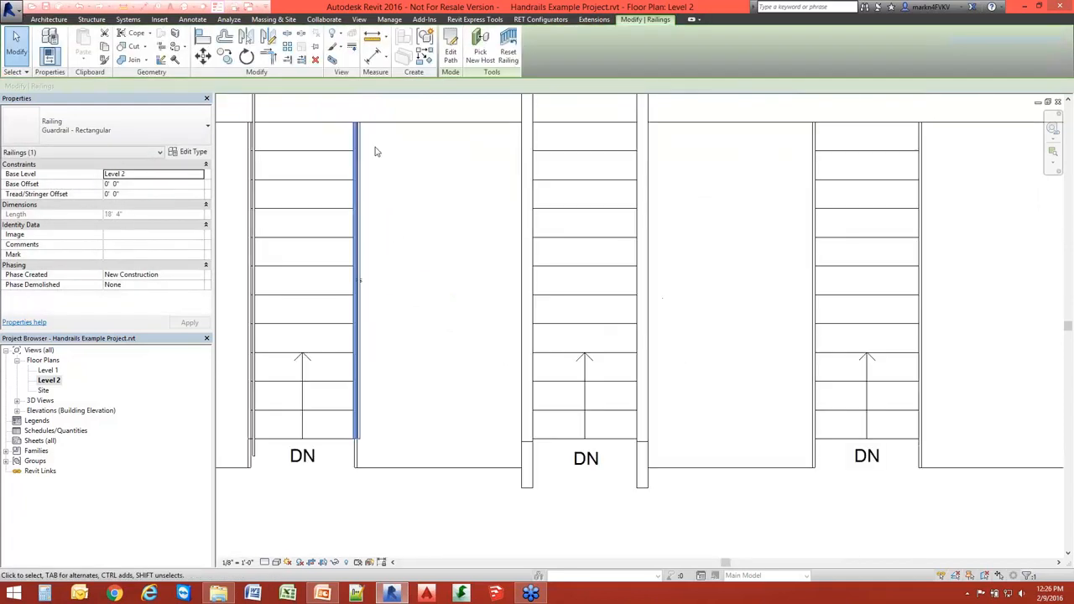
scroll(328, 448, "down", 2)
scroll(304, 470, "up", 6)
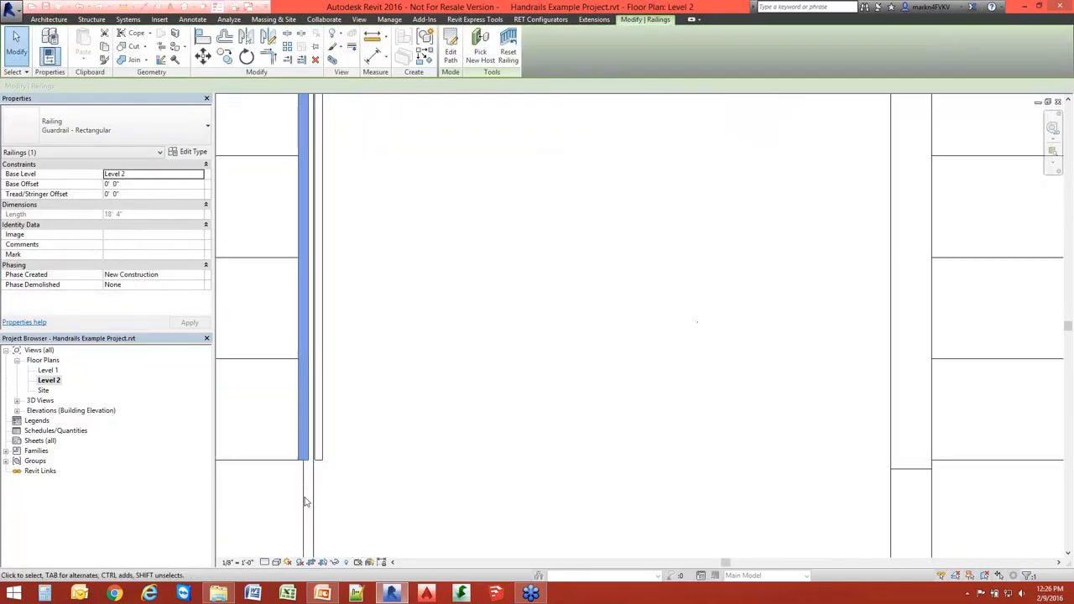
scroll(386, 349, "down", 7)
middle_click_drag(416, 296, 409, 472)
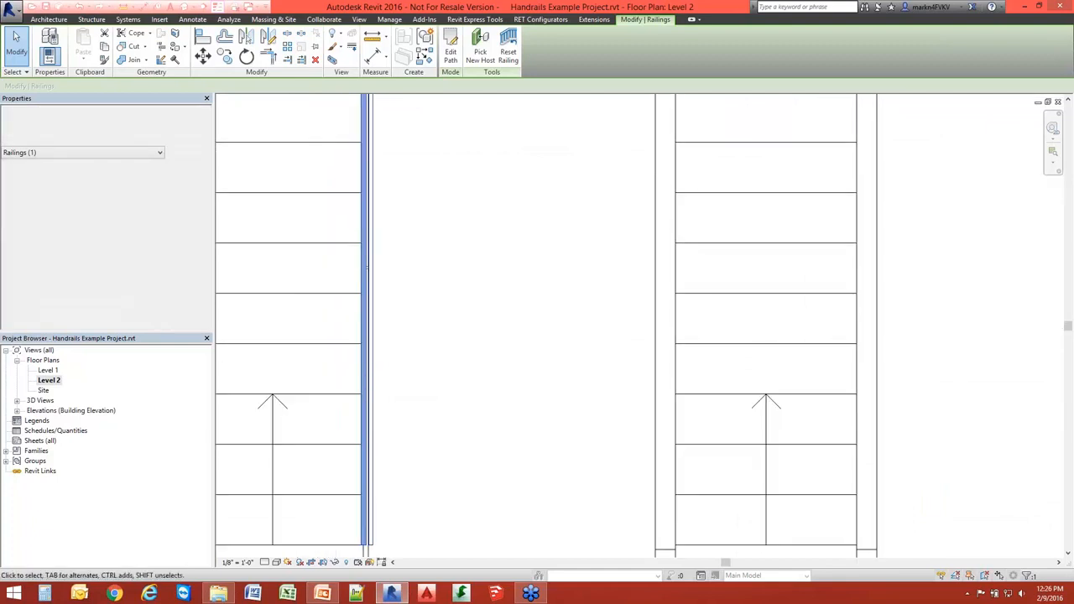
scroll(405, 389, "down", 2)
scroll(402, 470, "up", 5)
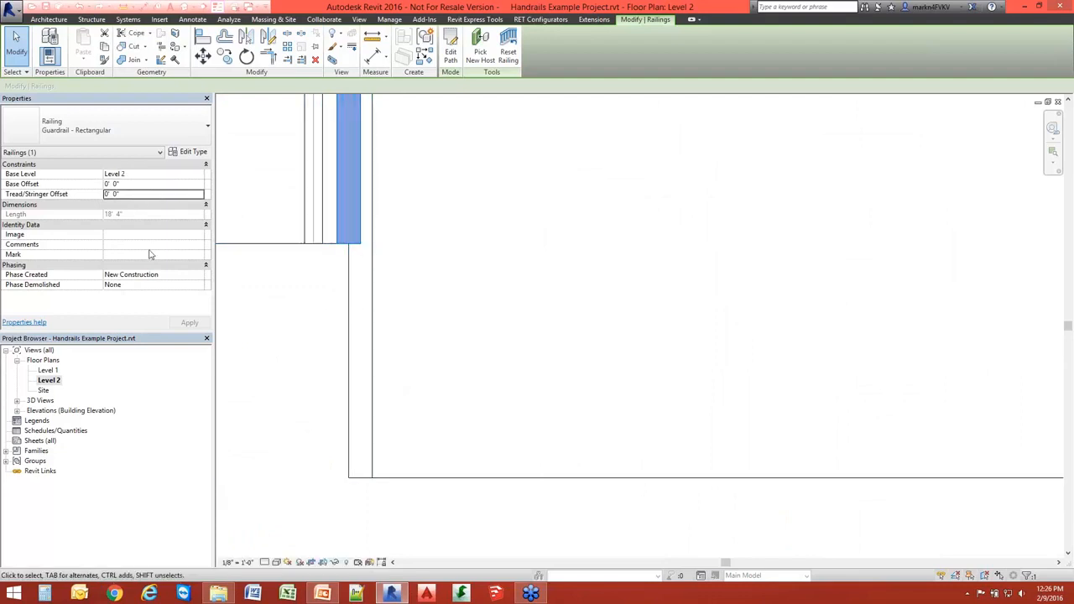
left_click(141, 195)
type("0' 1\"")
key("Return")
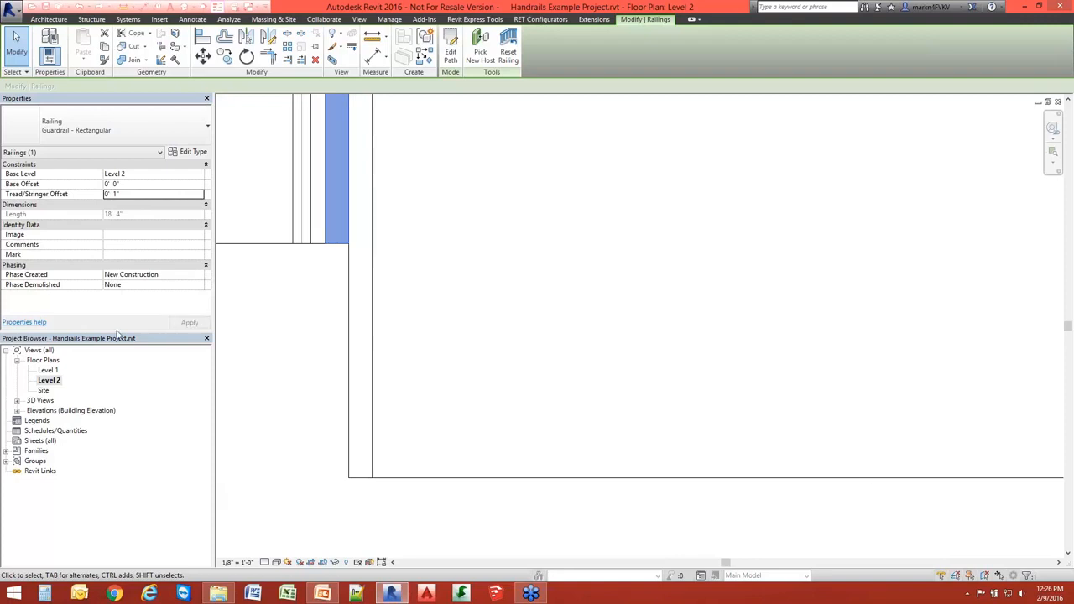
Set the new railing's Tread/Stringer Offset to -0' 1" so that it sits over the stair's stringer
left_click(135, 195)
type("-0' ")
type("1\"")
key("Return")
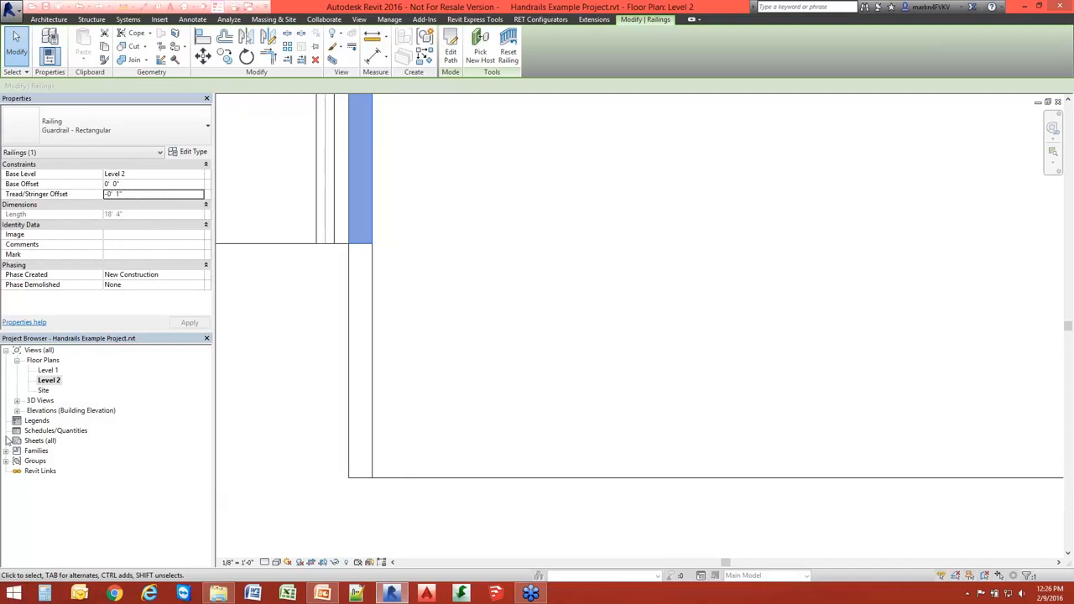
Change the selected railing's type to Guardrail - to Floor
left_click(128, 145)
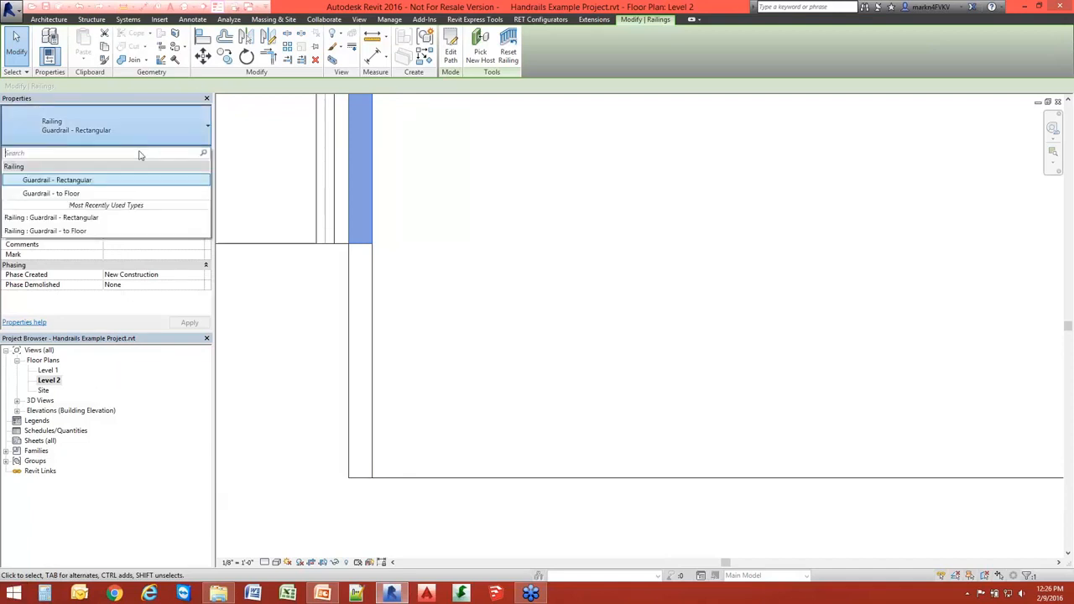
left_click(51, 193)
left_click(558, 299)
Rehost the new Guardrail - to Floor railing on the first stair so that it follows the slope
scroll(506, 289, "down", 2)
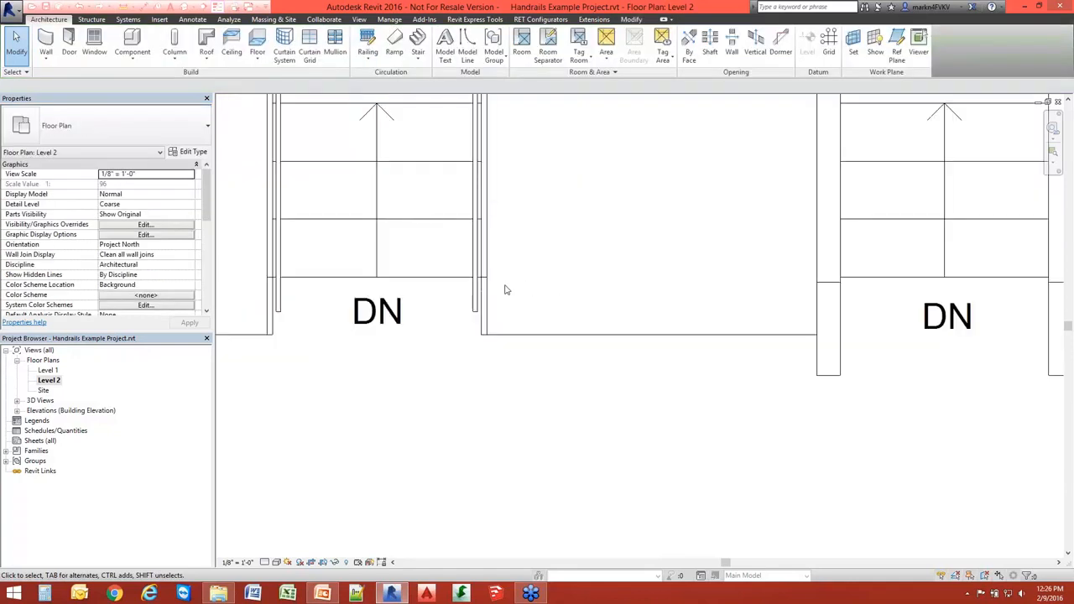
scroll(498, 288, "down", 1)
scroll(496, 291, "up", 1)
scroll(540, 272, "down", 1)
middle_click_drag(540, 271, 573, 271)
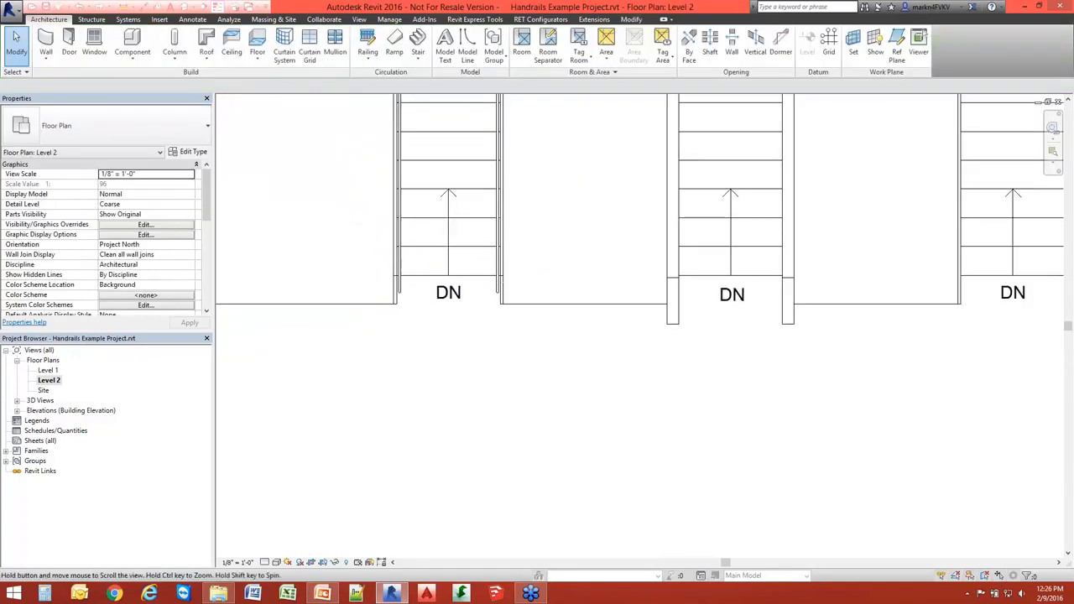
scroll(479, 305, "up", 2)
scroll(457, 172, "up", 1)
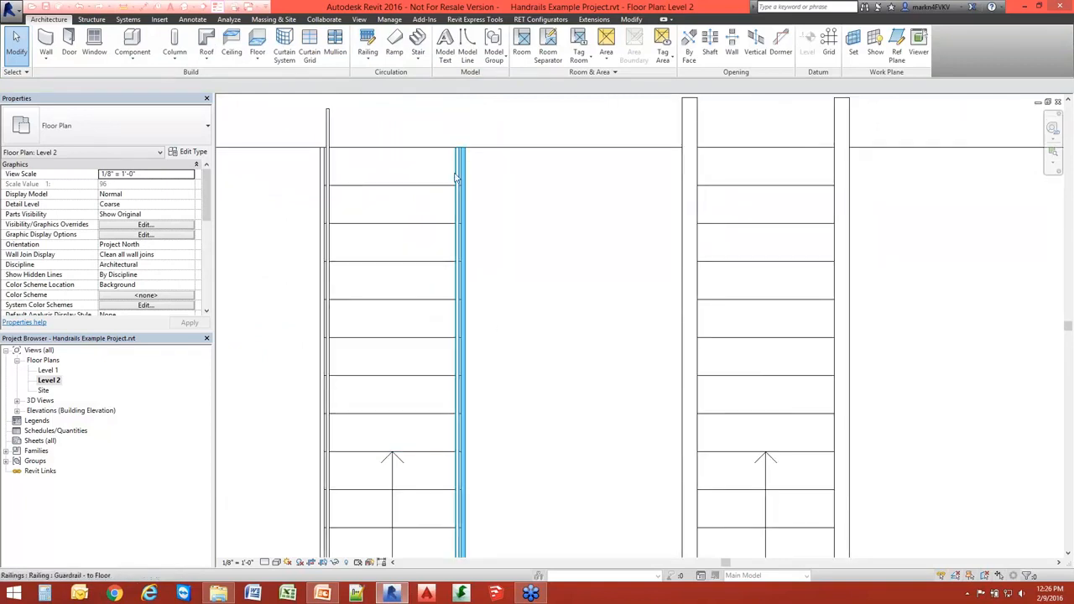
left_click(456, 177)
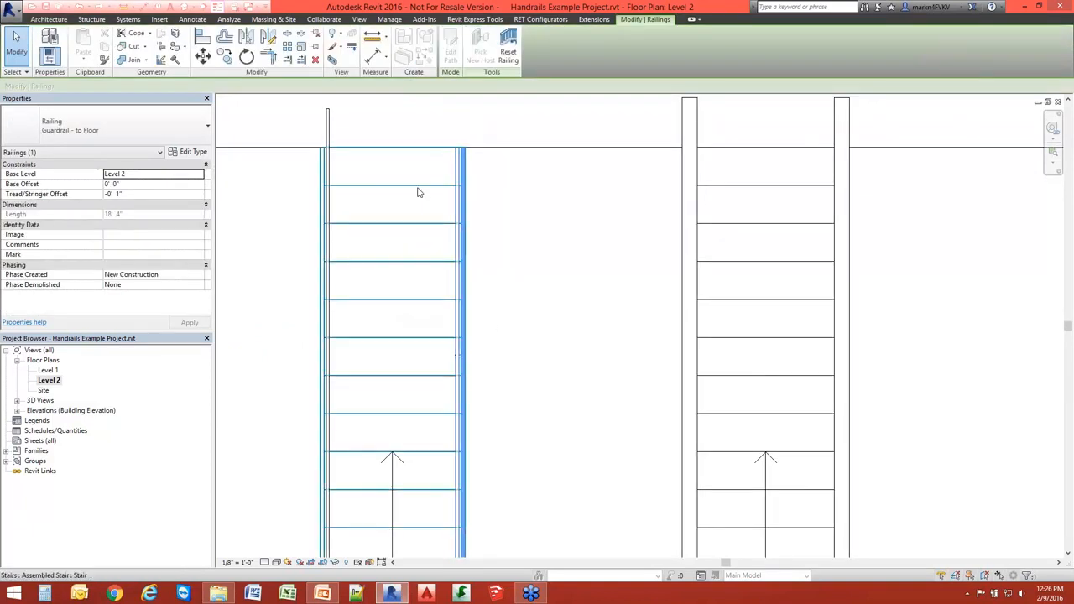
key("Escape")
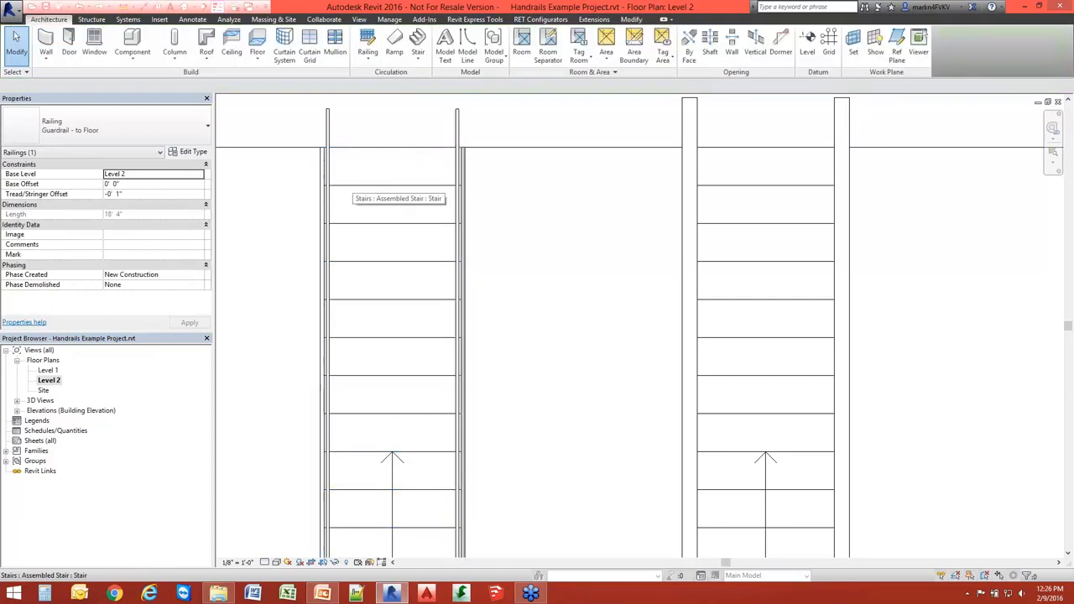
Open the 3D view and examine the two guardrails on the first stair and the other two stairs from several angles
scroll(357, 183, "down", 2)
scroll(361, 176, "down", 1)
scroll(316, 129, "down", 1)
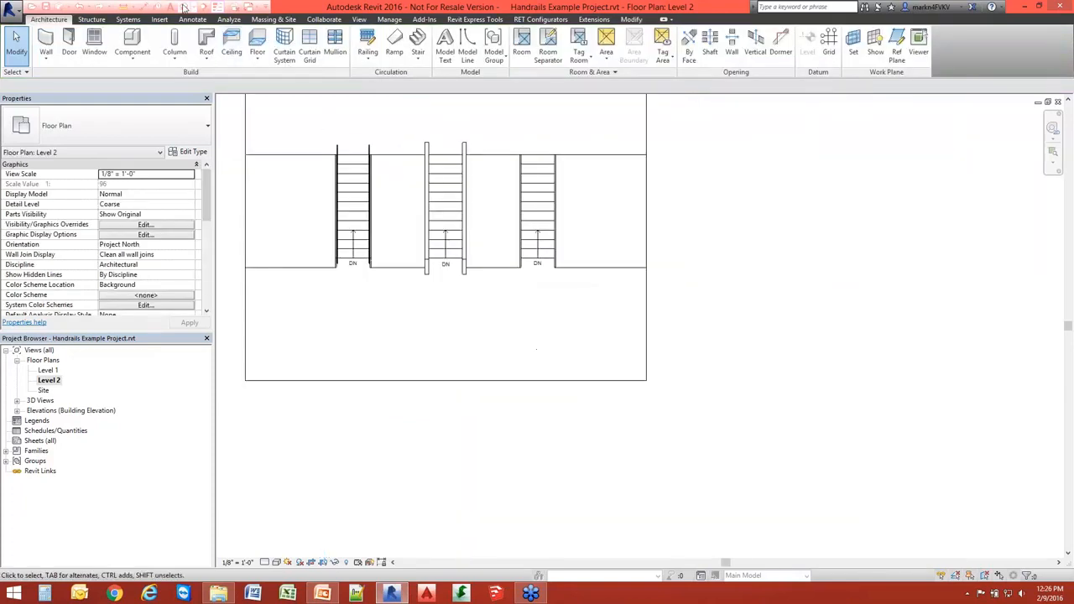
left_click(191, 7)
middle_click_drag(498, 319, 470, 289, "shift")
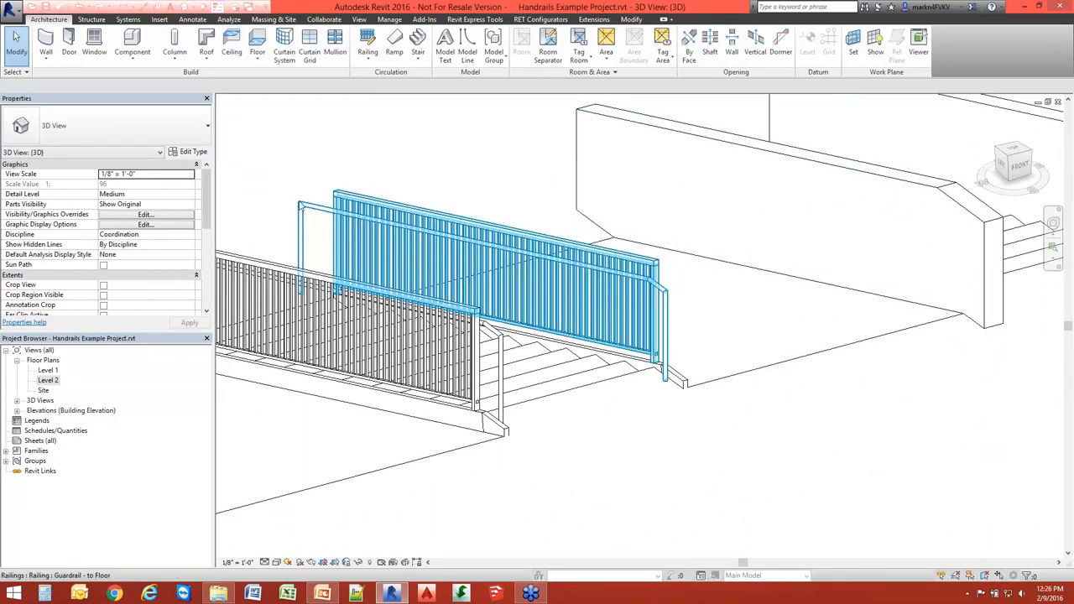
scroll(682, 323, "down", 5)
middle_click_drag(671, 359, 475, 342, "shift")
scroll(561, 225, "up", 3)
middle_click_drag(561, 224, 584, 208)
left_click(598, 235)
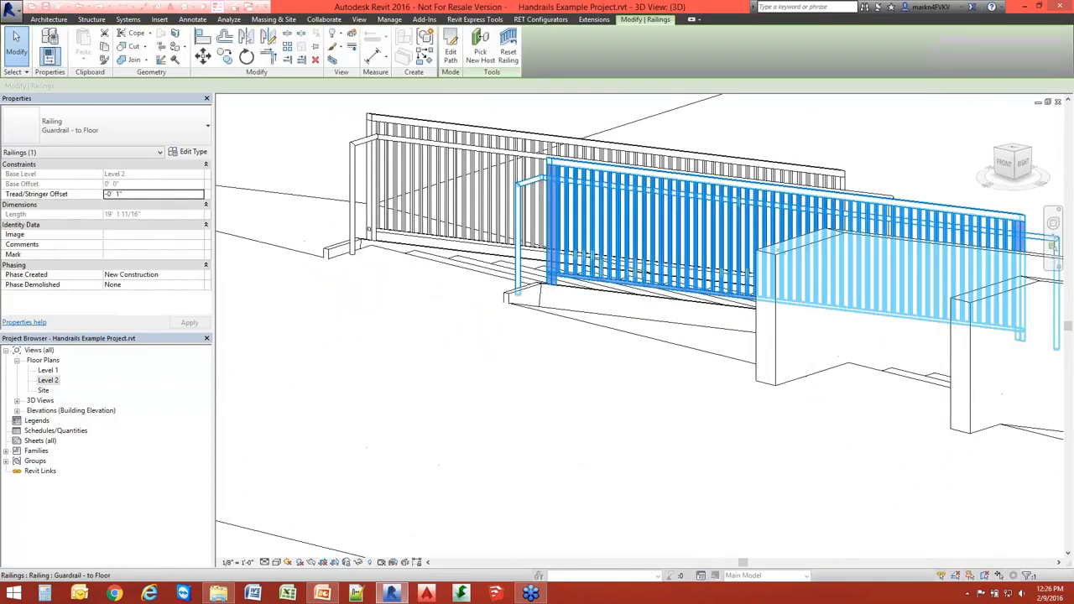
scroll(607, 238, "down", 2)
scroll(498, 201, "up", 5)
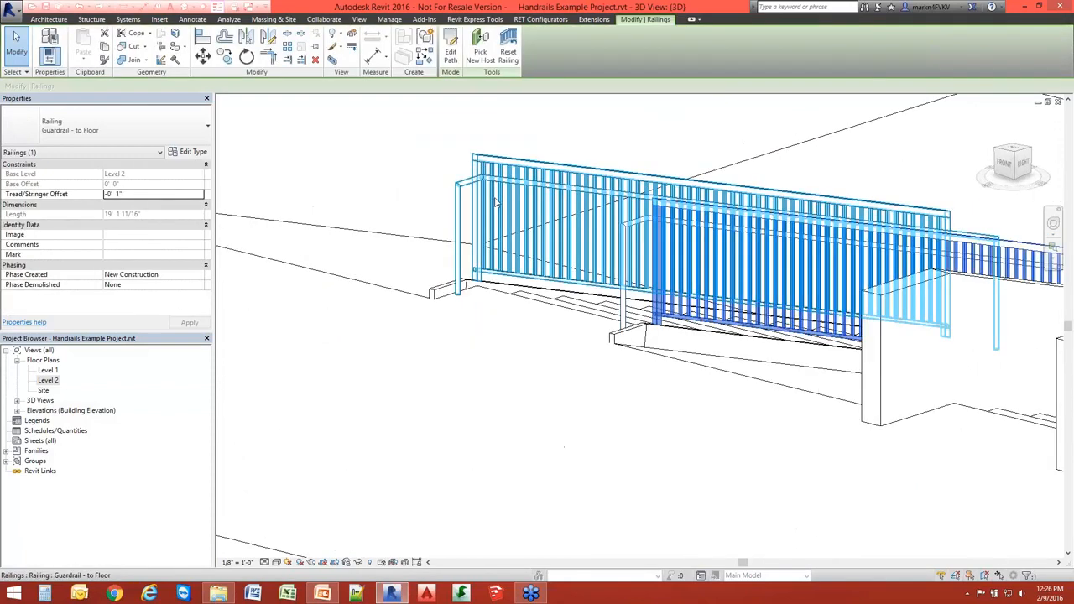
scroll(499, 201, "down", 6)
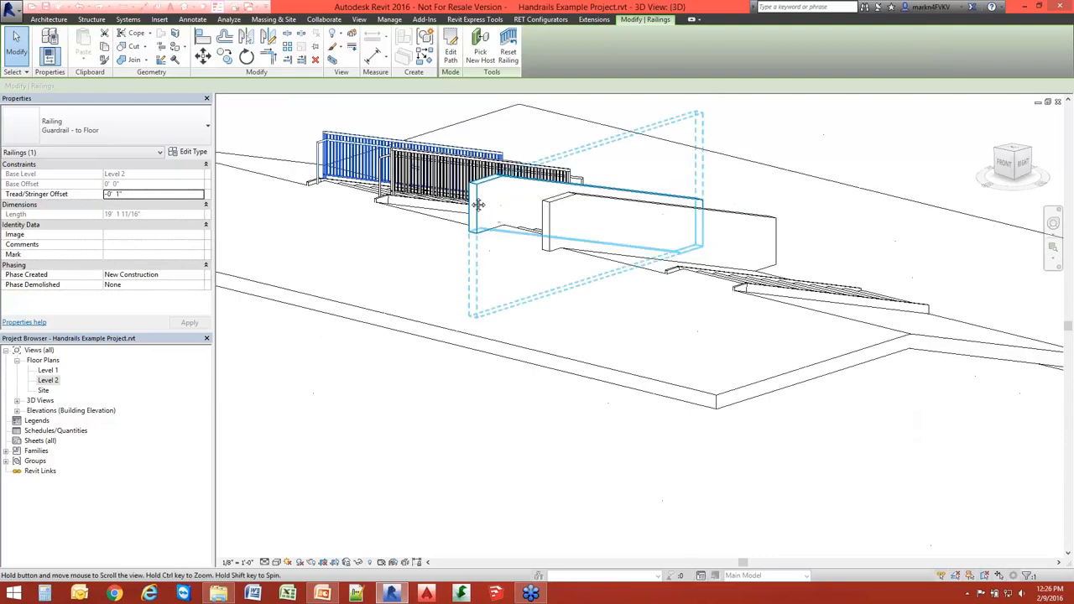
scroll(383, 209, "up", 3)
middle_click_drag(421, 177, 435, 227)
scroll(436, 227, "down", 2)
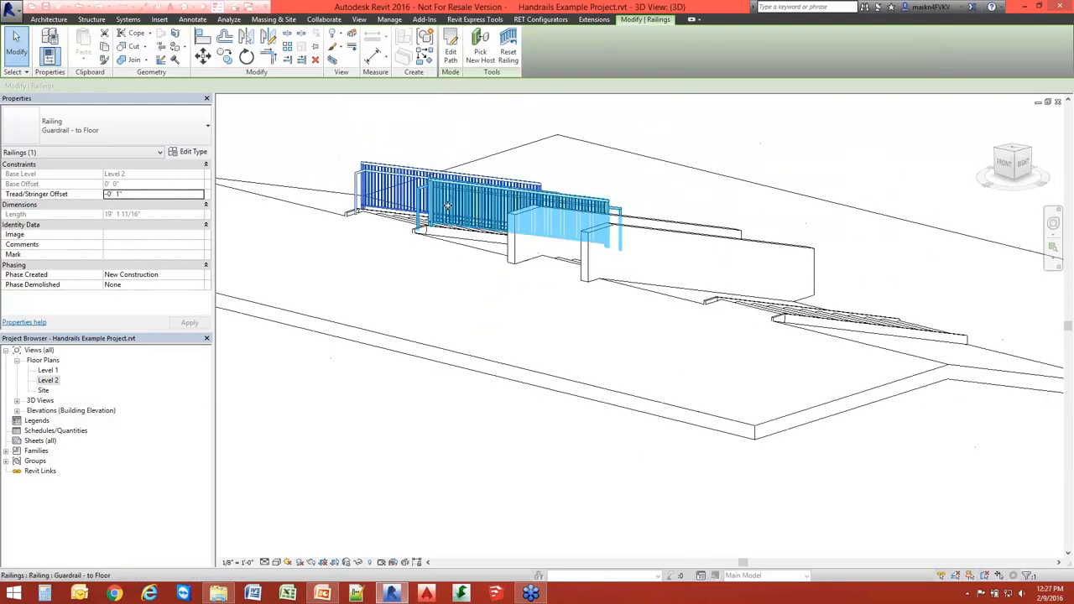
scroll(579, 251, "down", 2)
middle_click_drag(579, 252, 531, 335)
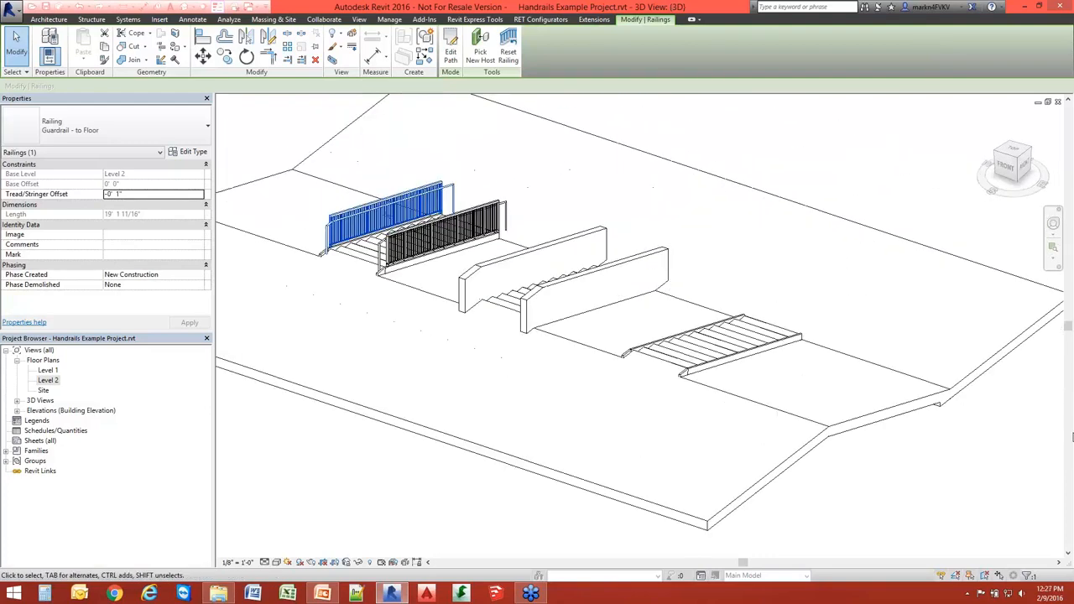
left_click(953, 446)
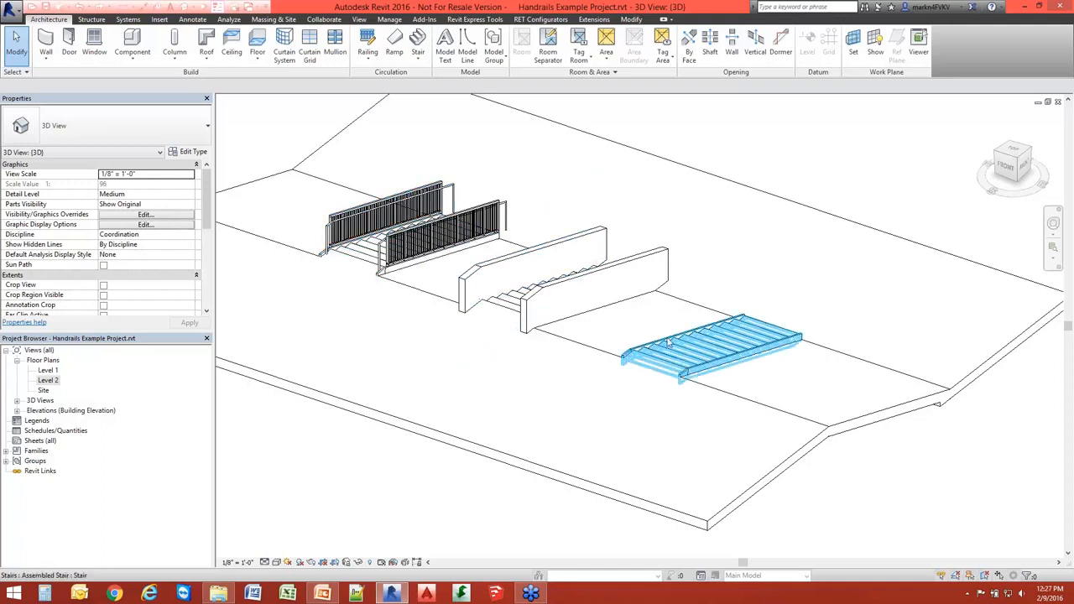
middle_click_drag(626, 355, 705, 349)
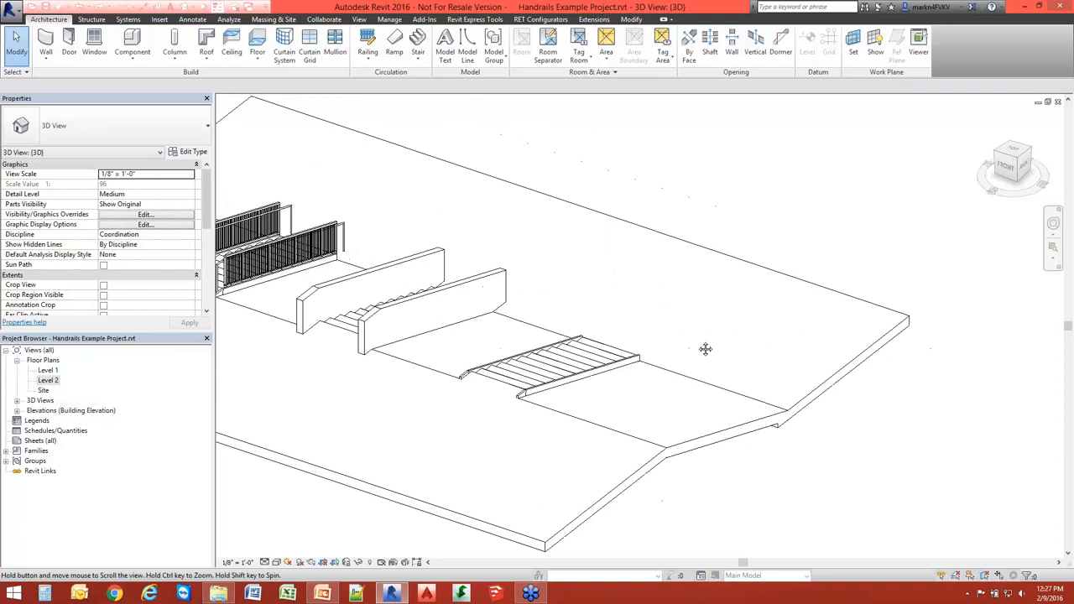
middle_click_drag(312, 248, 403, 249)
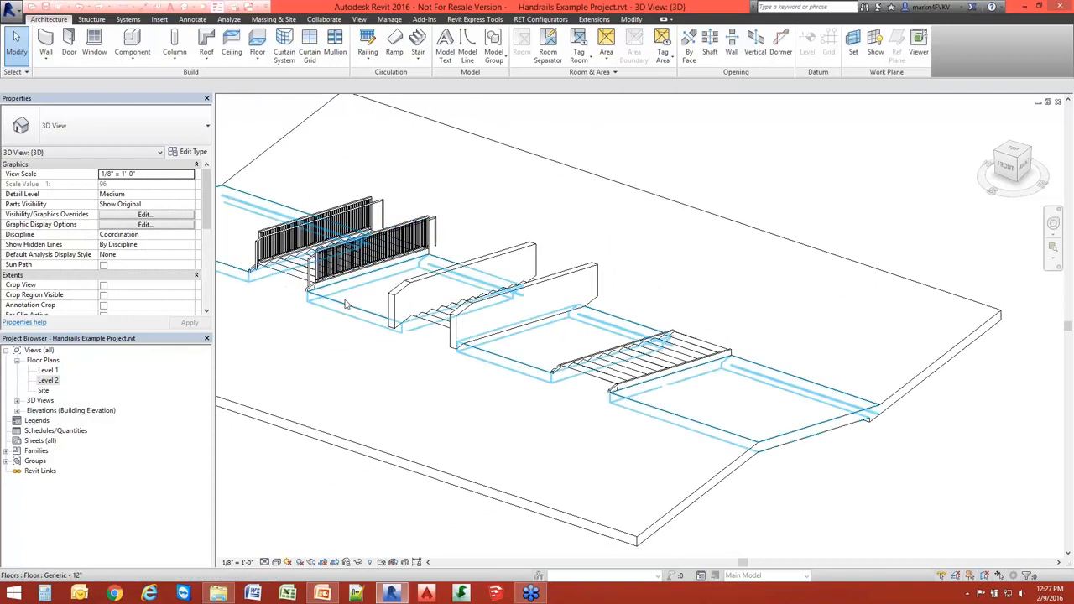
scroll(684, 285, "down", 3)
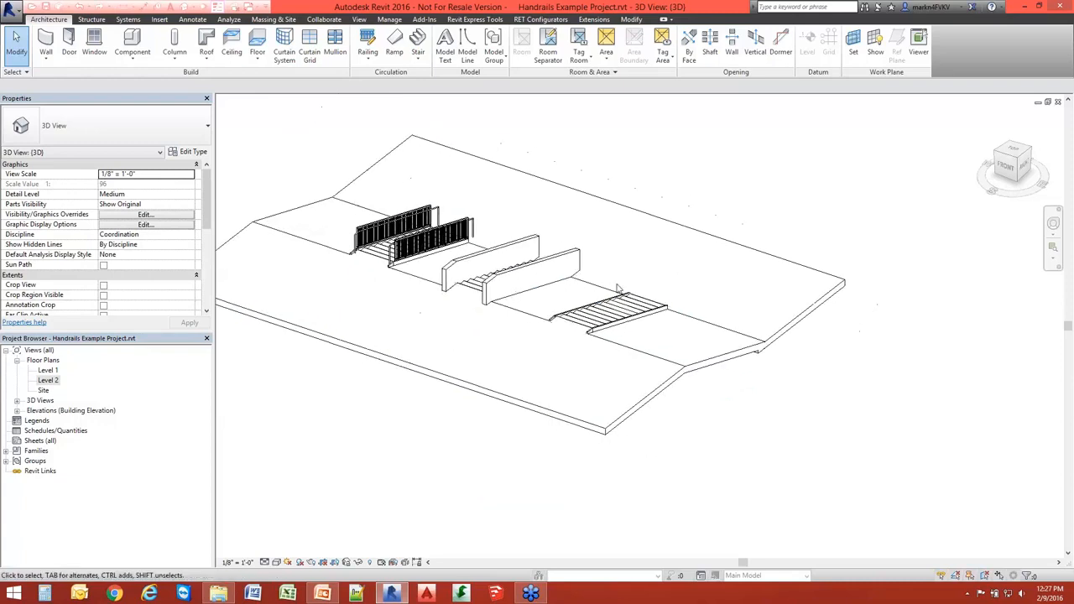
scroll(660, 279, "up", 1)
middle_click_drag(639, 271, 307, 272, "shift")
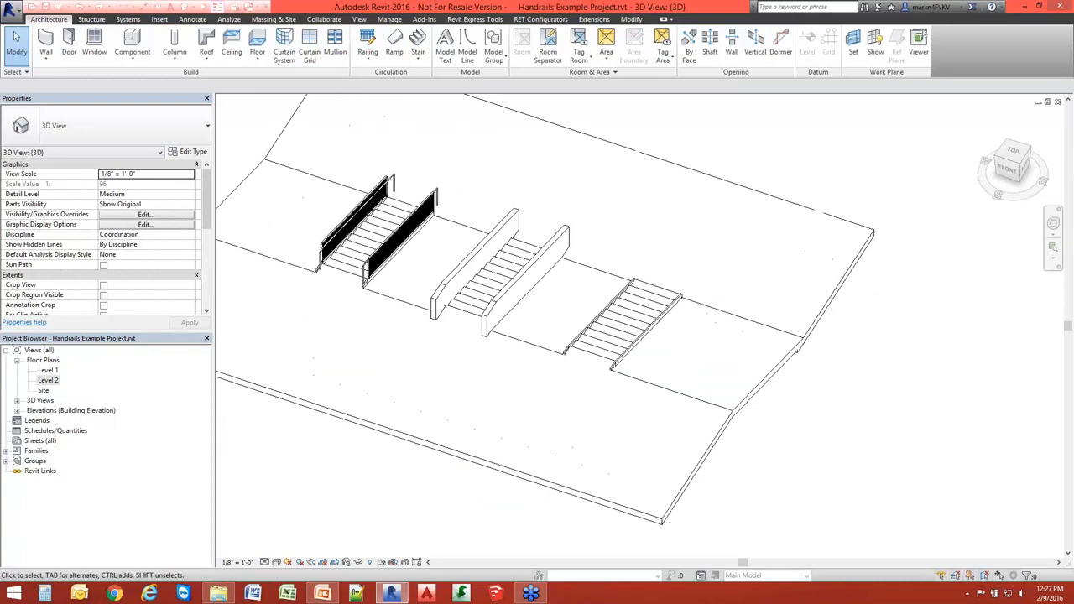
In the Level 2 floor plan, sketch and finish a Guardrail - Rectangular path about 18' 4" long on the third stair's side facing the middle stair
double_click(48, 382)
scroll(481, 172, "up", 5)
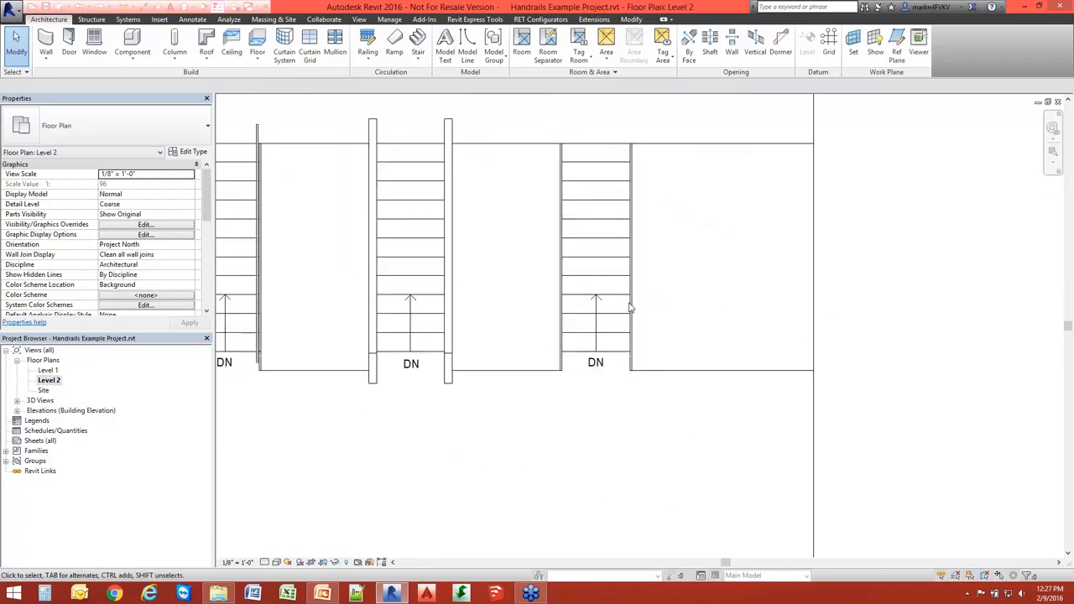
left_click(358, 35)
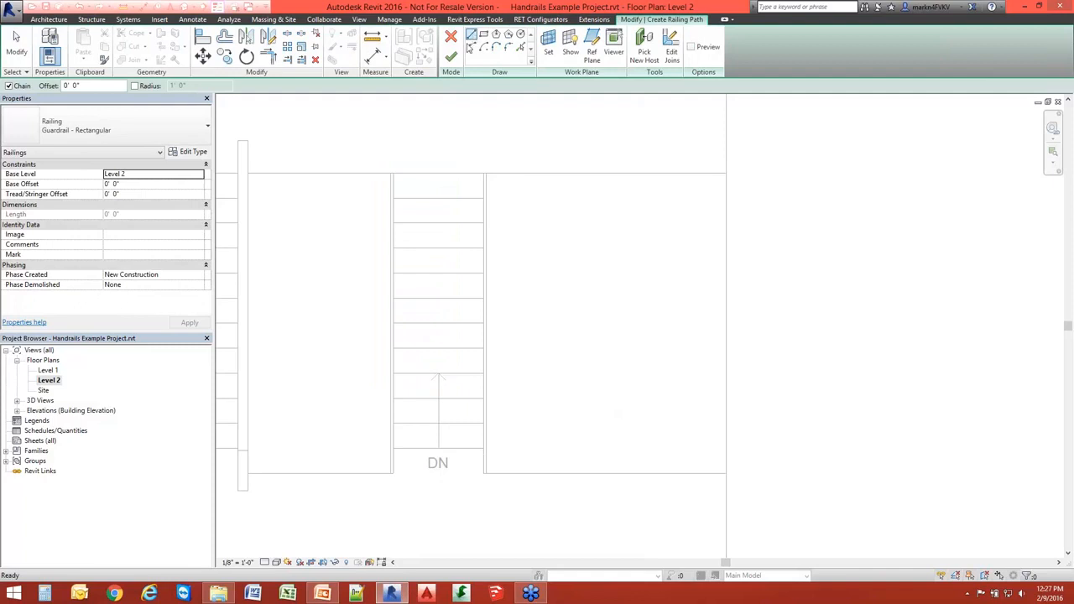
scroll(409, 171, "up", 2)
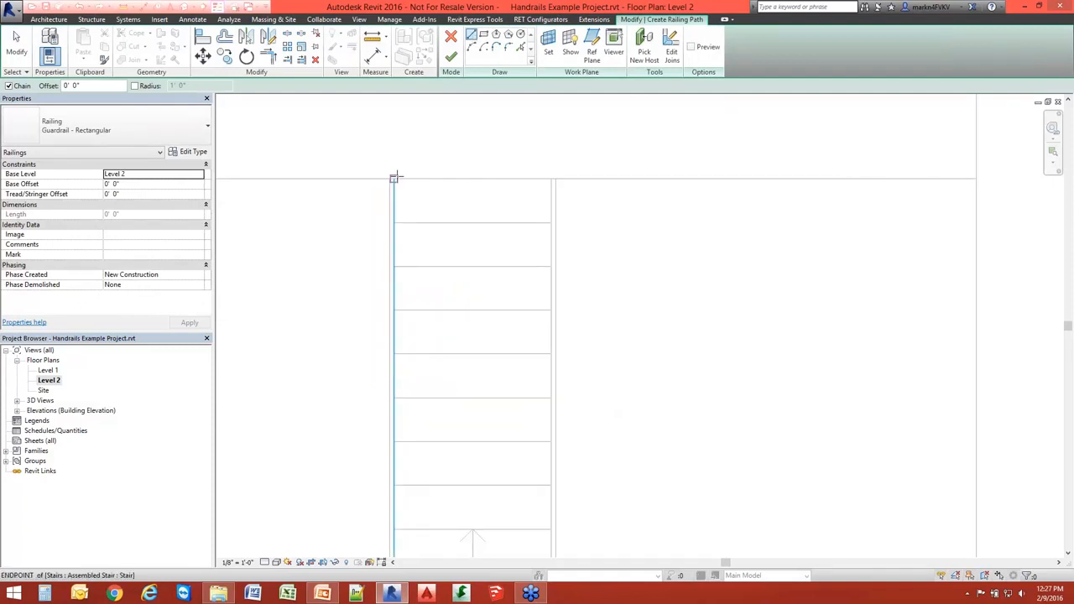
left_click(394, 178)
scroll(394, 178, "down", 2)
middle_click_drag(460, 528, 456, 327)
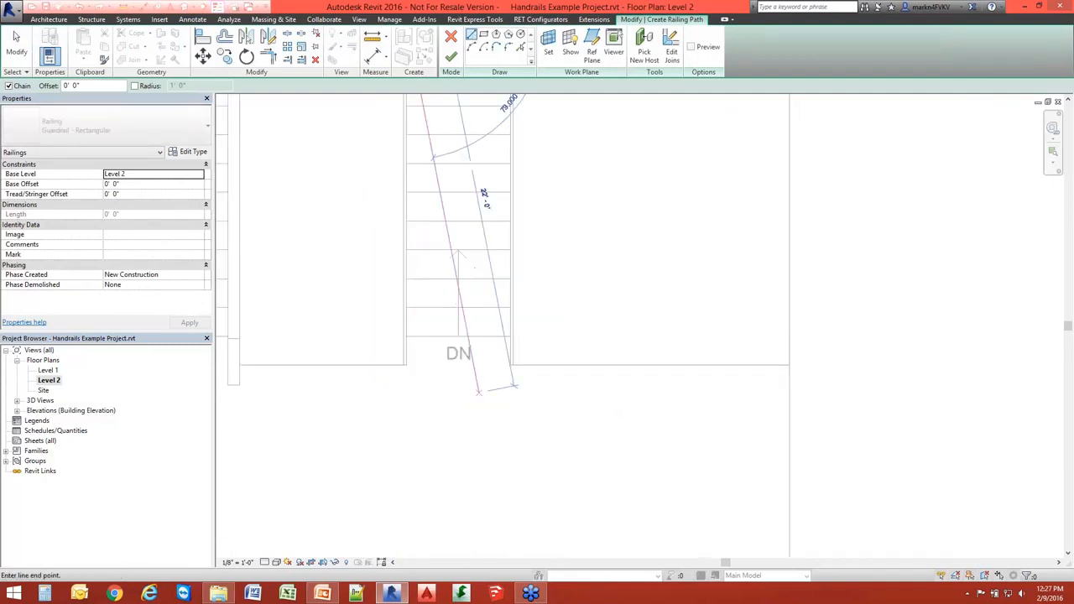
scroll(410, 356, "up", 2)
left_click(402, 328)
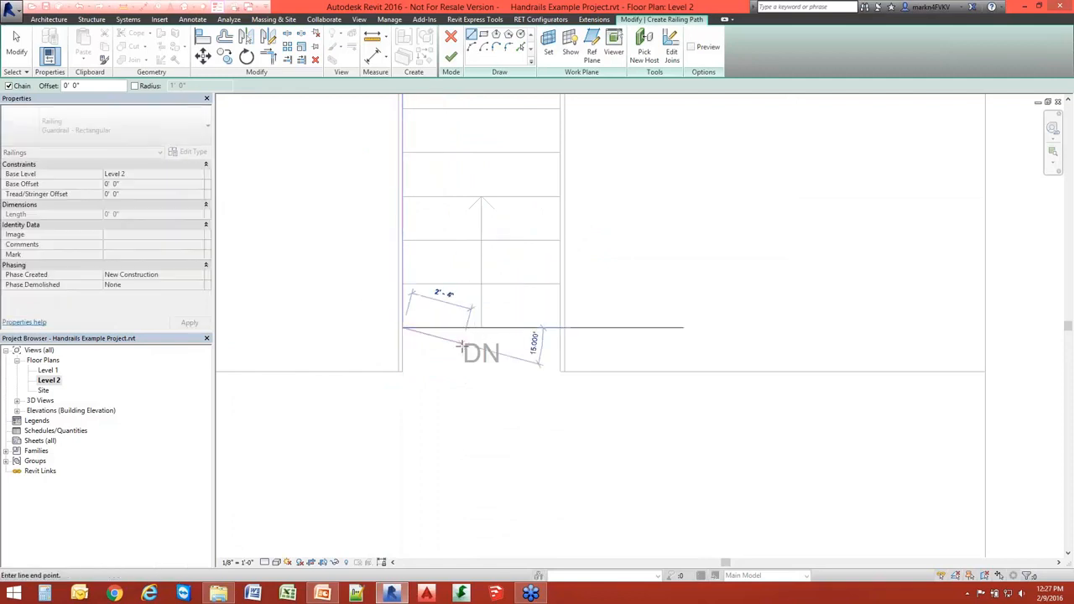
key("Escape")
key("Escape")
scroll(410, 300, "down", 2)
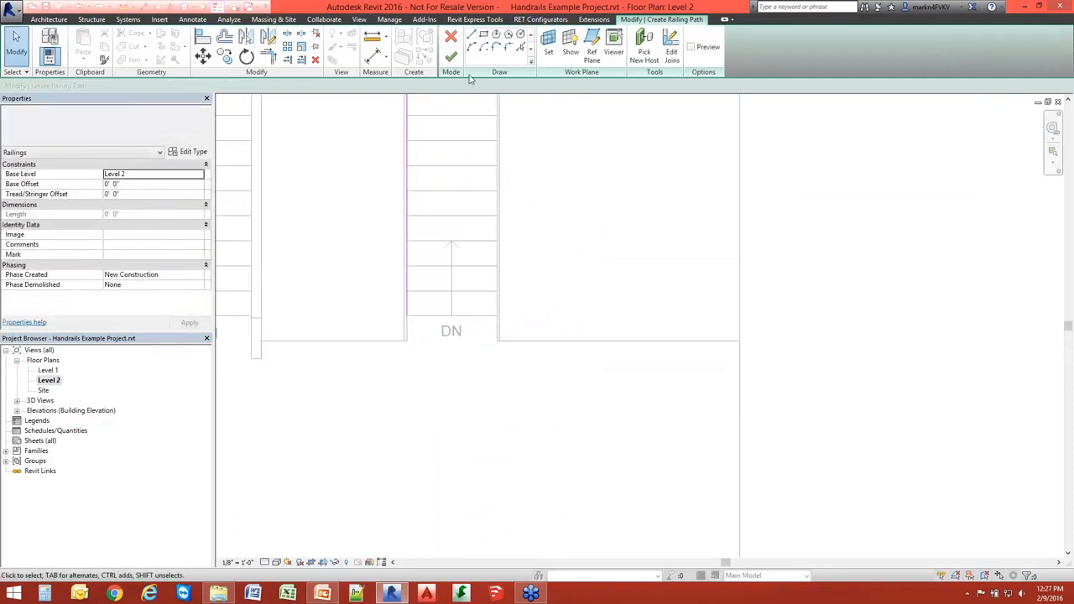
left_click(450, 56)
scroll(522, 277, "down", 1)
Set the third stair railing's Tread/Stringer Offset to -0' 1"
left_click(571, 287)
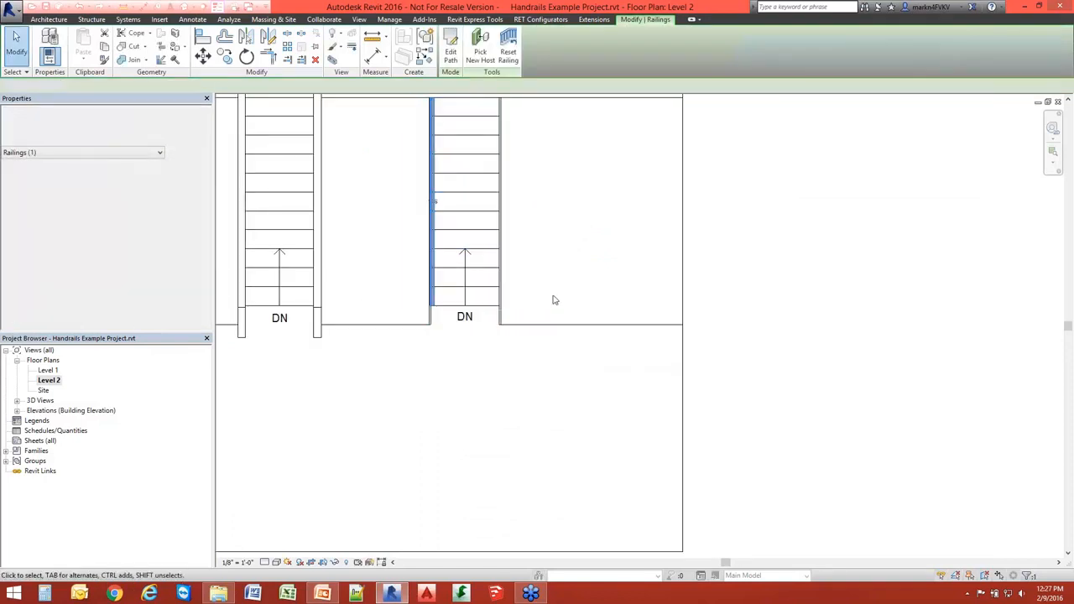
scroll(453, 303, "up", 7)
left_click(422, 296)
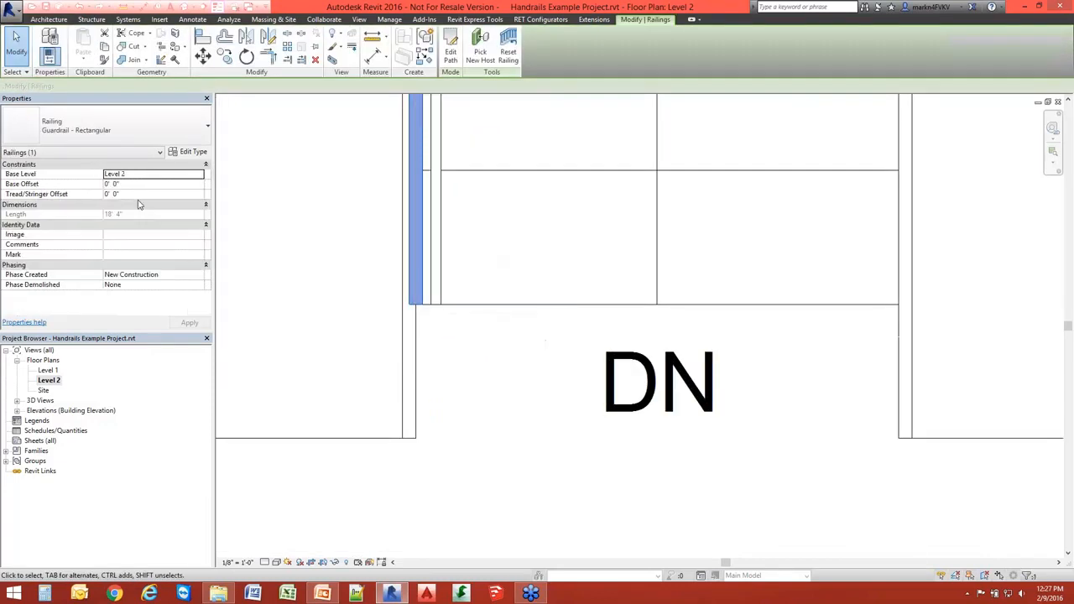
left_click(144, 196)
type("-0' 1\"")
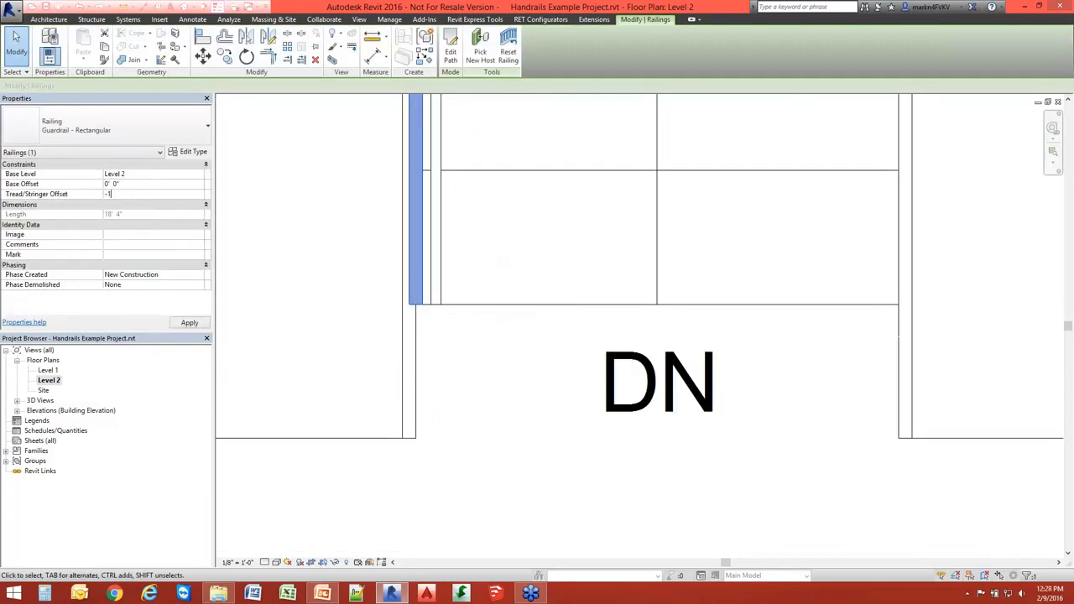
key("Return")
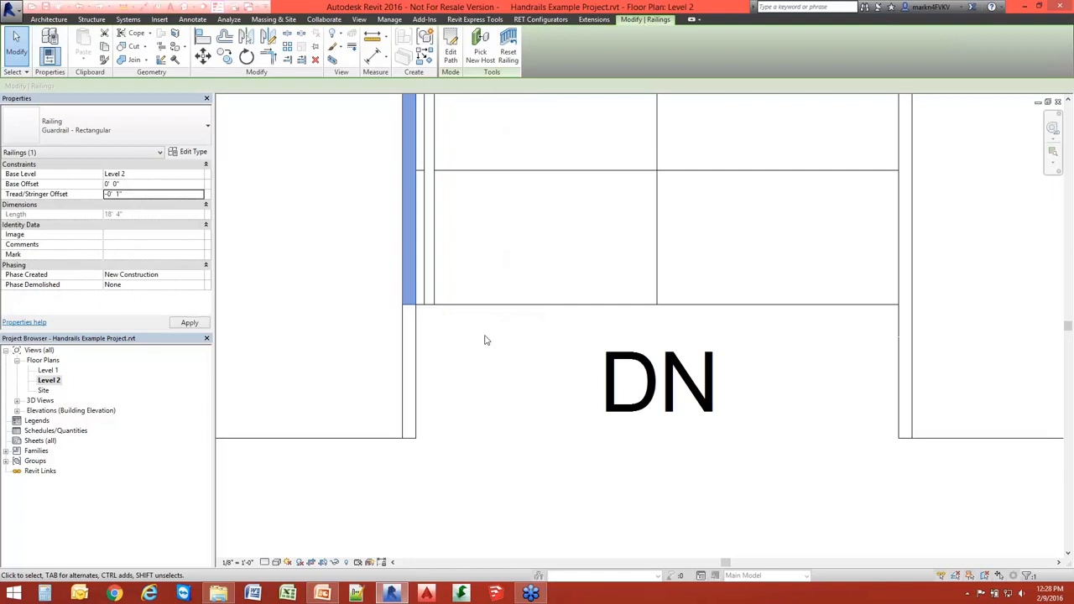
left_click(485, 338)
Open the 3D view and rehost the new Guardrail - Rectangular railing on the third stair
scroll(499, 333, "down", 4)
scroll(483, 323, "down", 5)
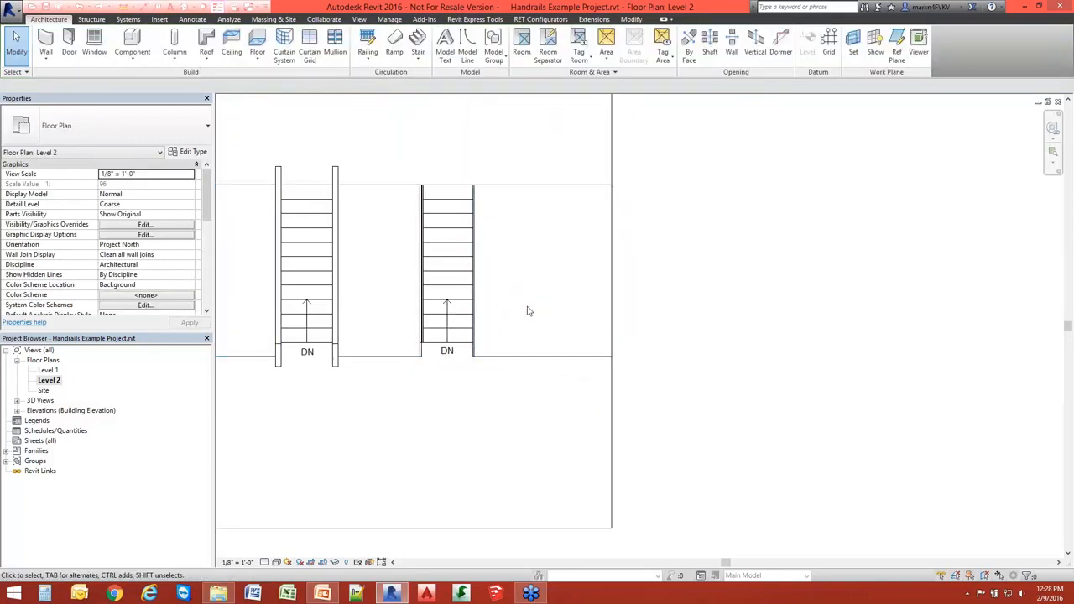
left_click(191, 7)
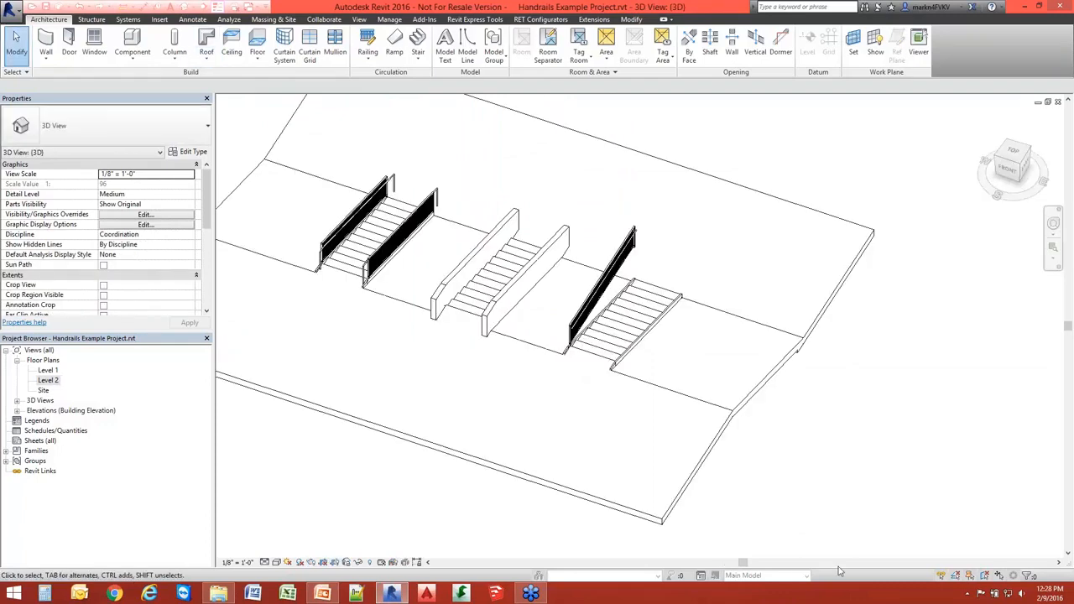
middle_click_drag(839, 570, 587, 319, "shift")
left_click(547, 272)
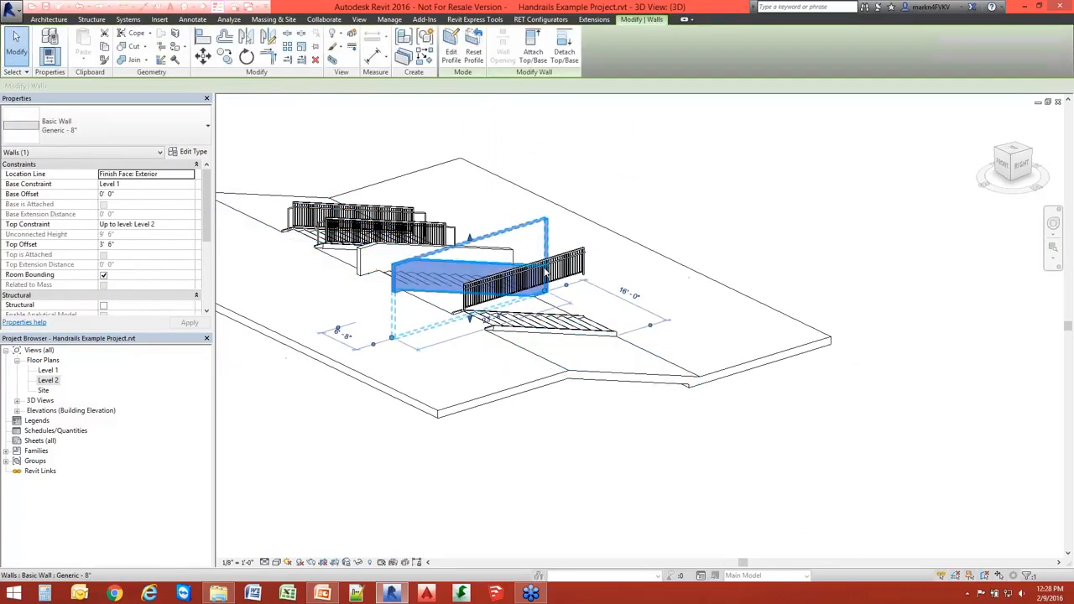
left_click(545, 271)
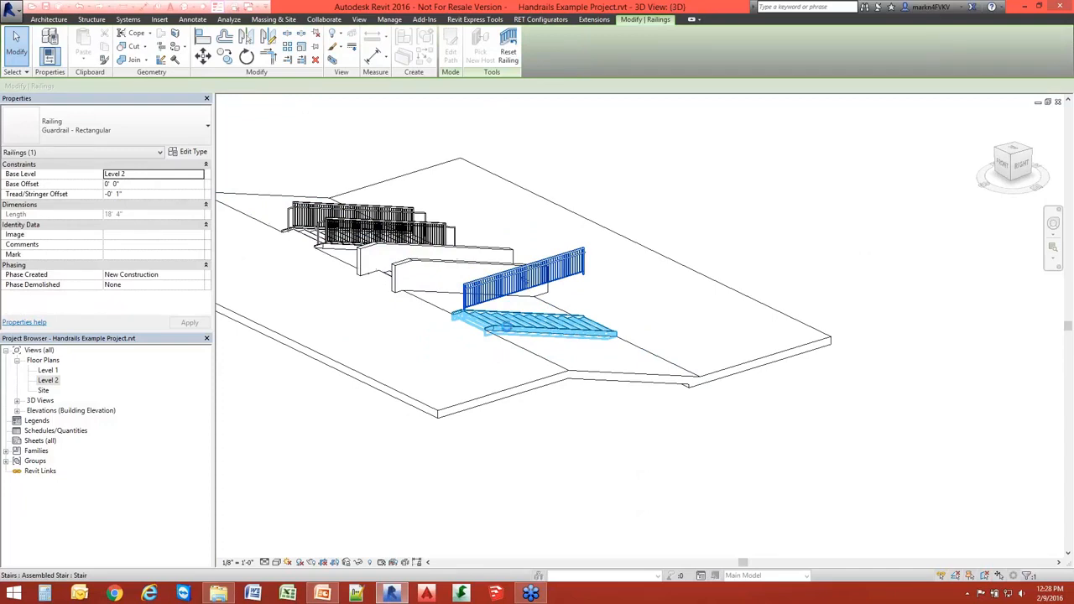
key("Escape")
Examine the third stair's guardrail and its handrail ends up close in 3D
scroll(504, 323, "up", 2)
scroll(486, 315, "up", 9)
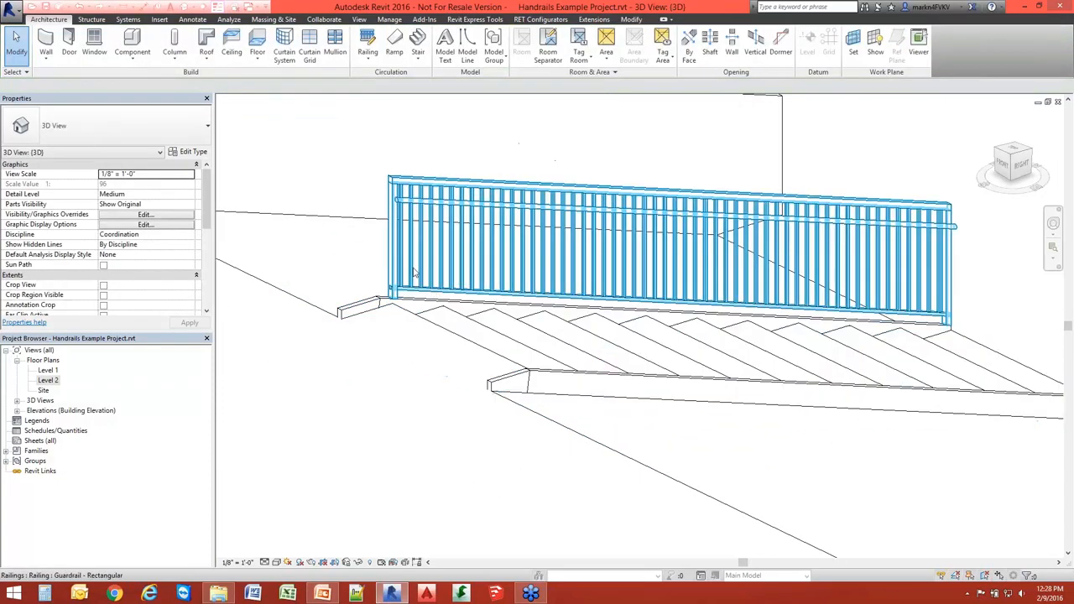
scroll(415, 271, "down", 5)
middle_click_drag(415, 270, 442, 320)
scroll(442, 320, "up", 2)
scroll(446, 268, "up", 2)
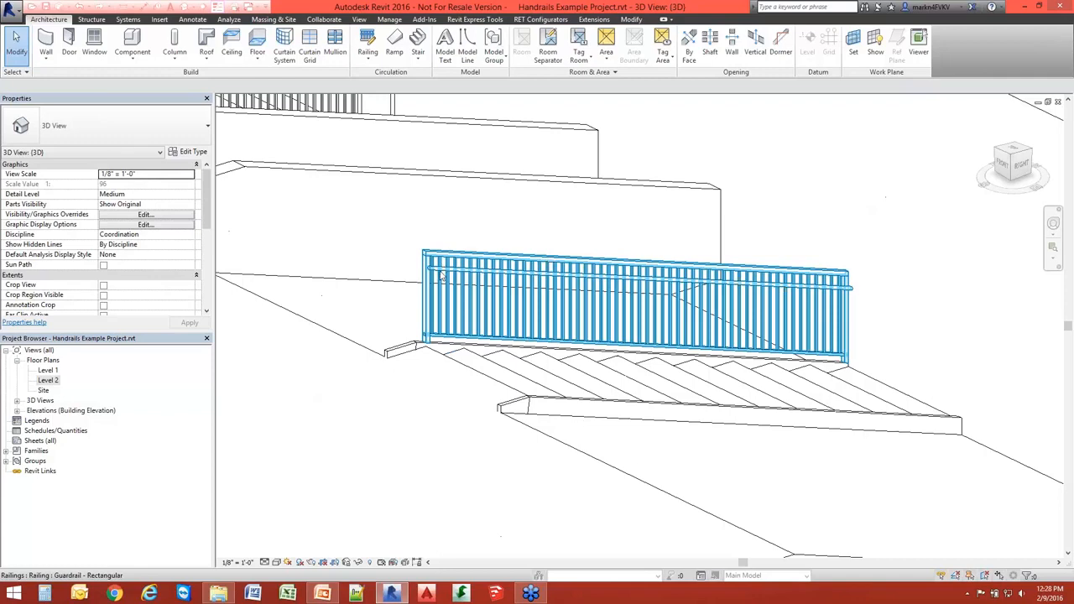
scroll(443, 295, "down", 5)
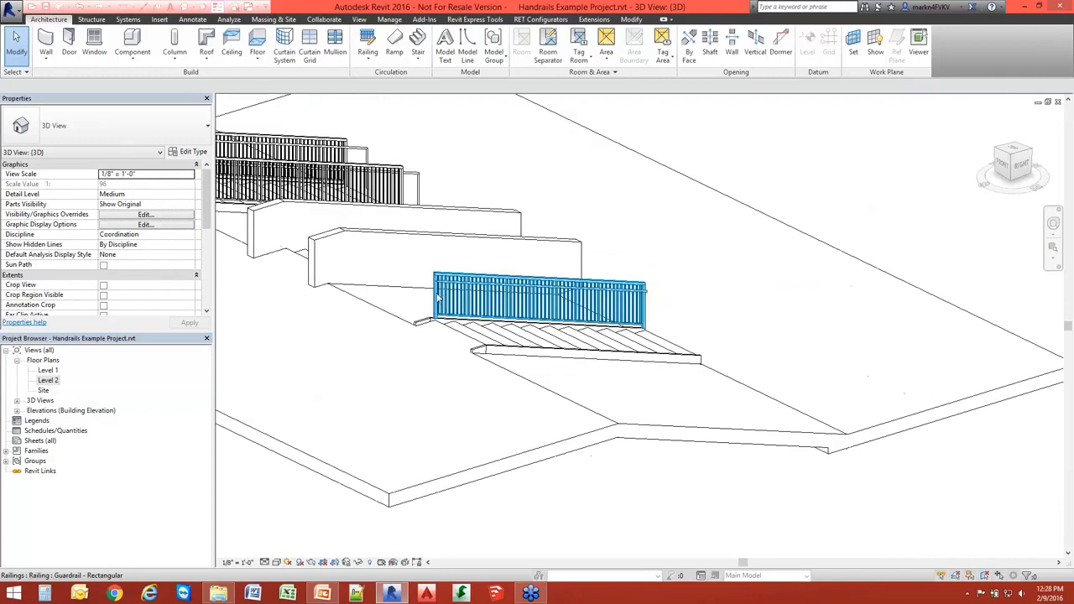
Duplicate the third stair guardrail's railing type as "Guardrail - to Post"
middle_click_drag(271, 220, 446, 275)
scroll(445, 273, "up", 3)
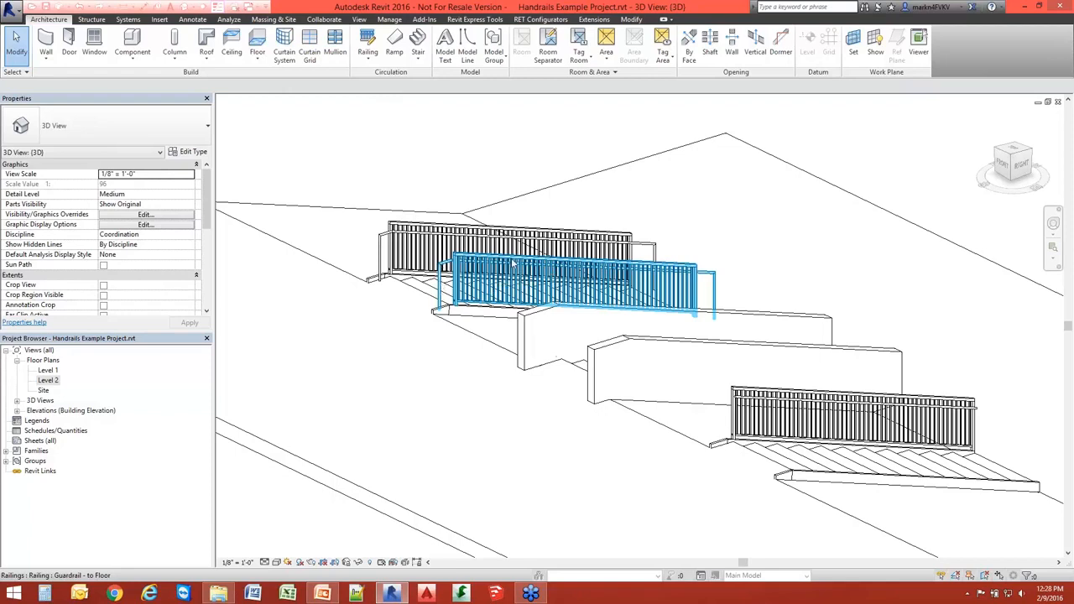
scroll(760, 357, "down", 2)
middle_click_drag(759, 356, 637, 298)
scroll(755, 352, "up", 3)
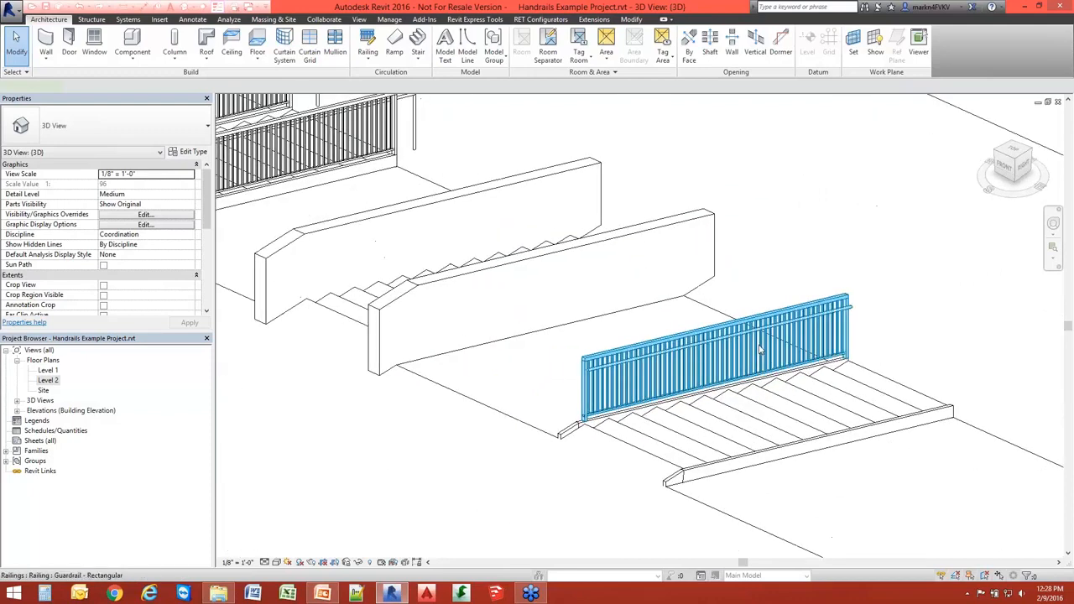
left_click(755, 350)
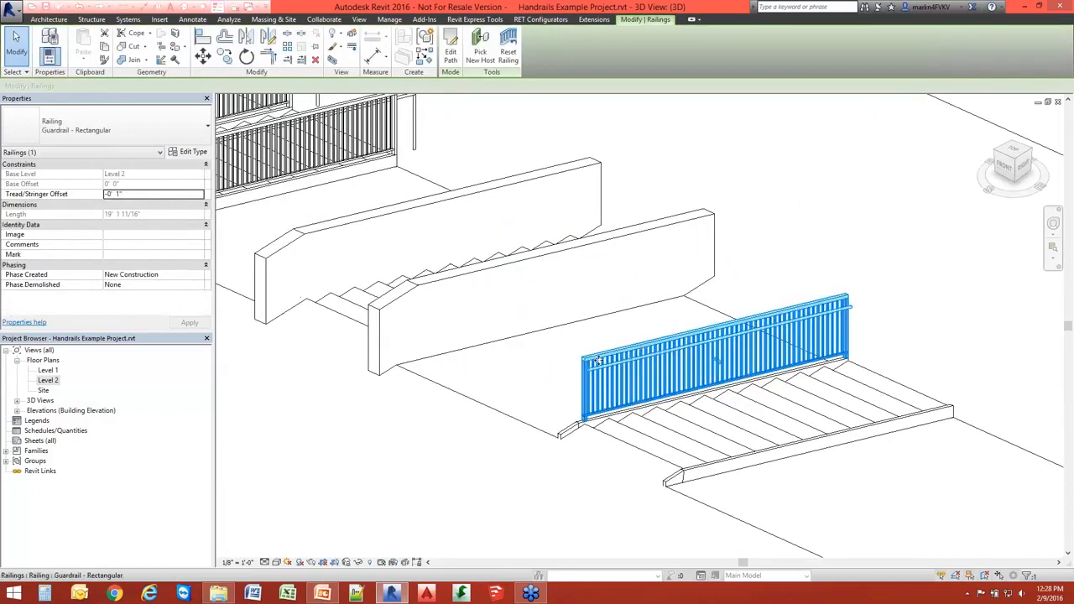
left_click(189, 151)
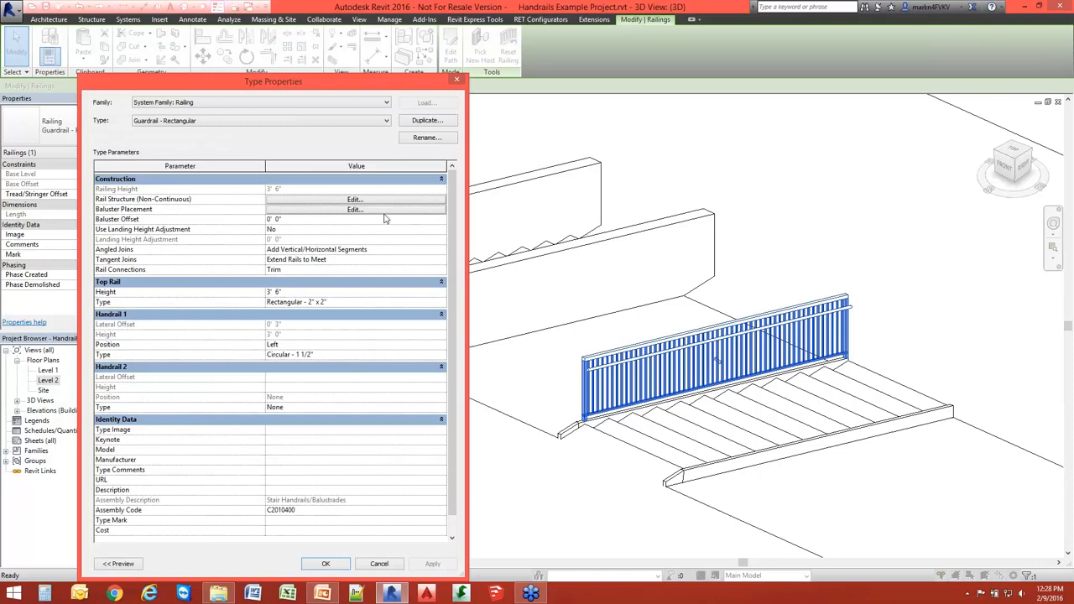
left_click(413, 123)
left_click_drag(300, 321, 256, 353)
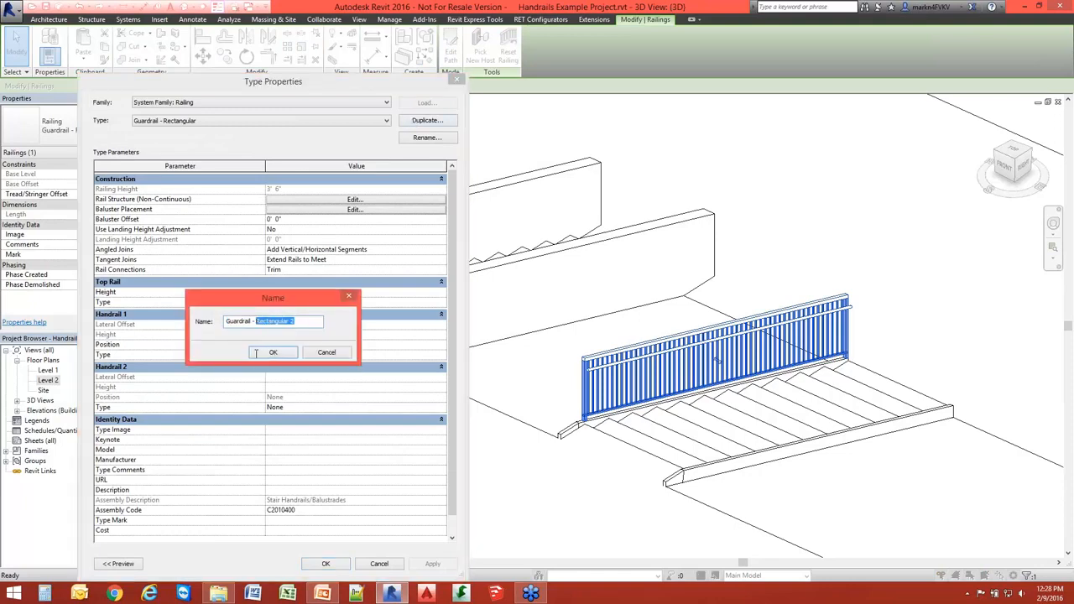
type("to")
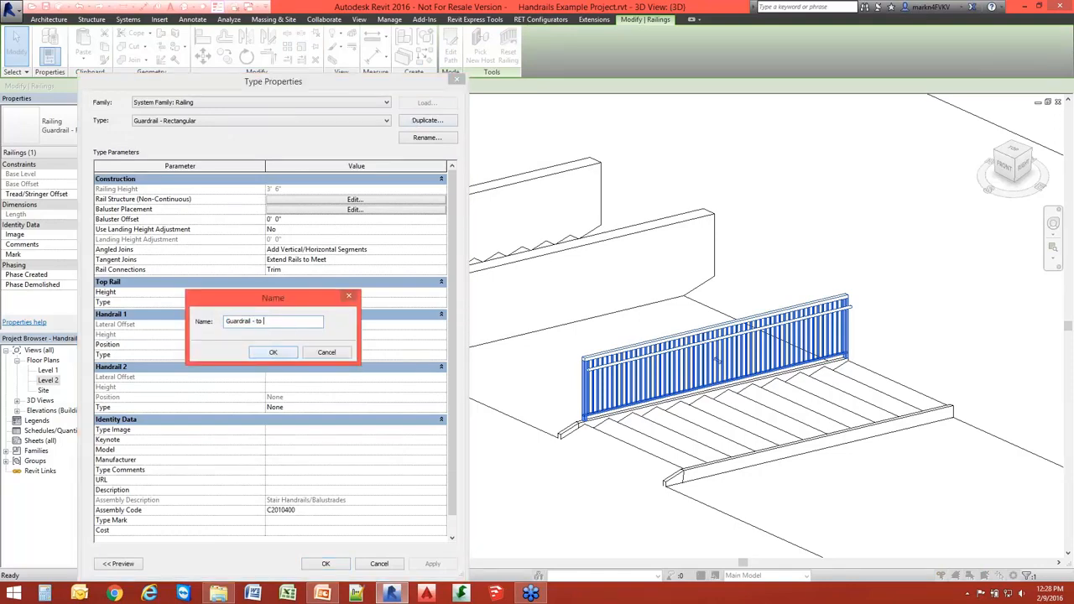
left_click(283, 356)
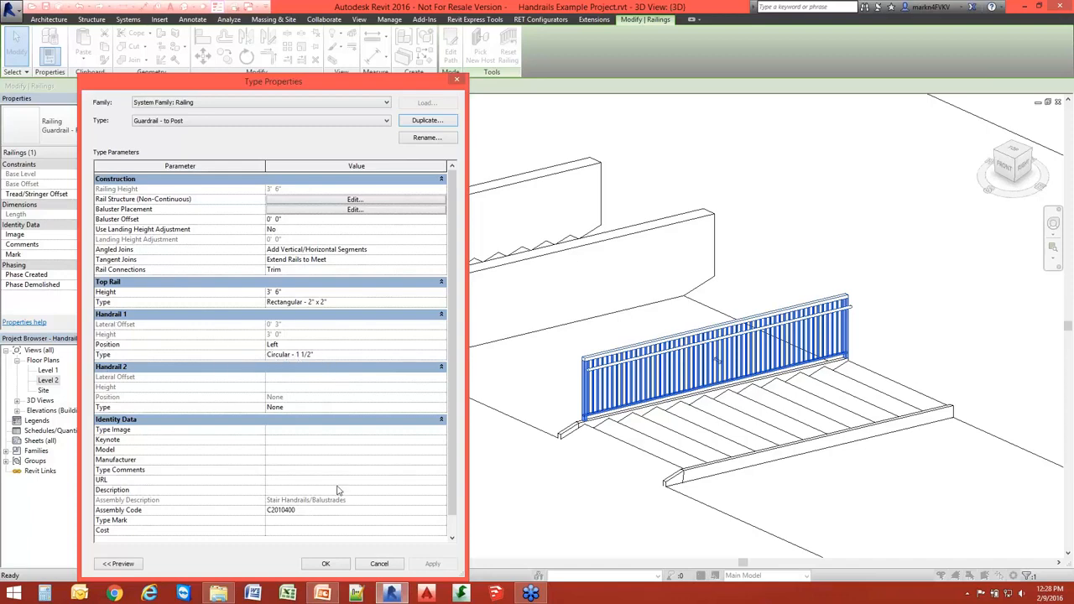
left_click(325, 563)
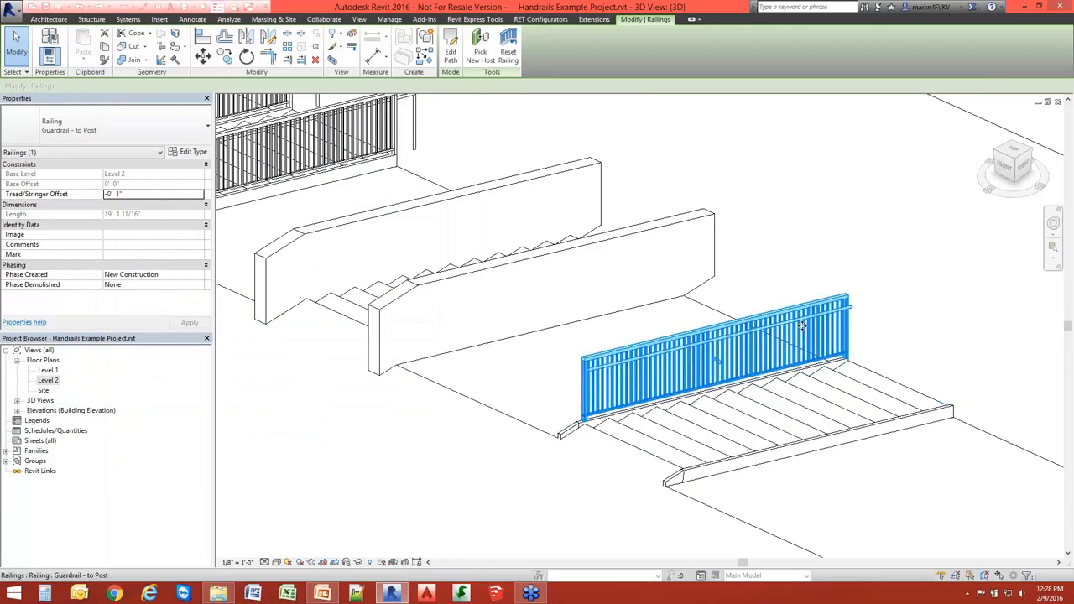
Select the third stair guardrail's handrail and duplicate its handrail type as "Circular - to Post"
scroll(818, 342, "up", 1)
key("Escape")
scroll(818, 341, "up", 2)
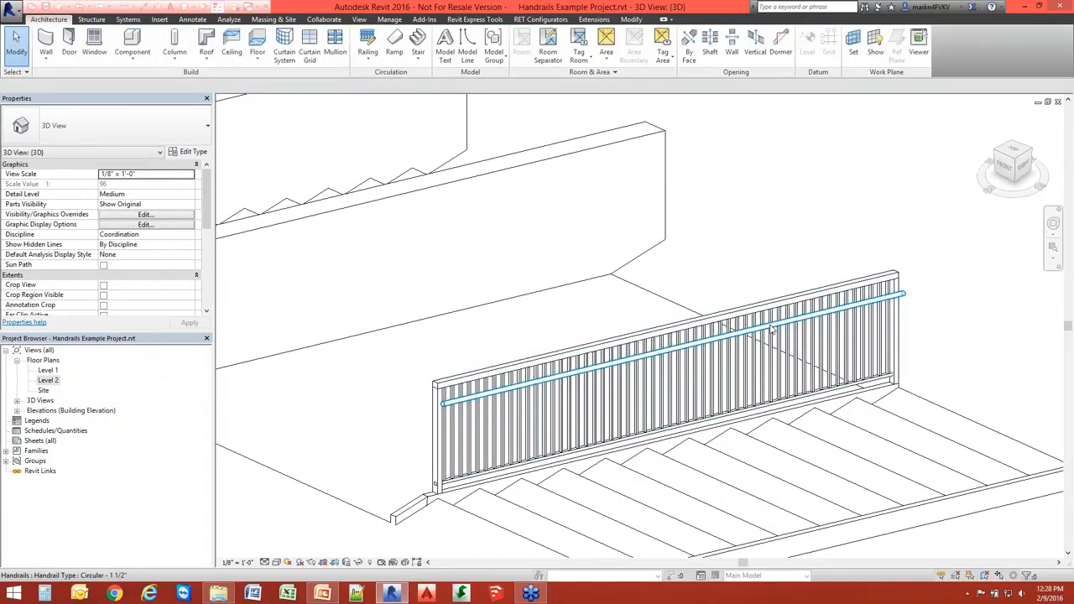
left_click(702, 328)
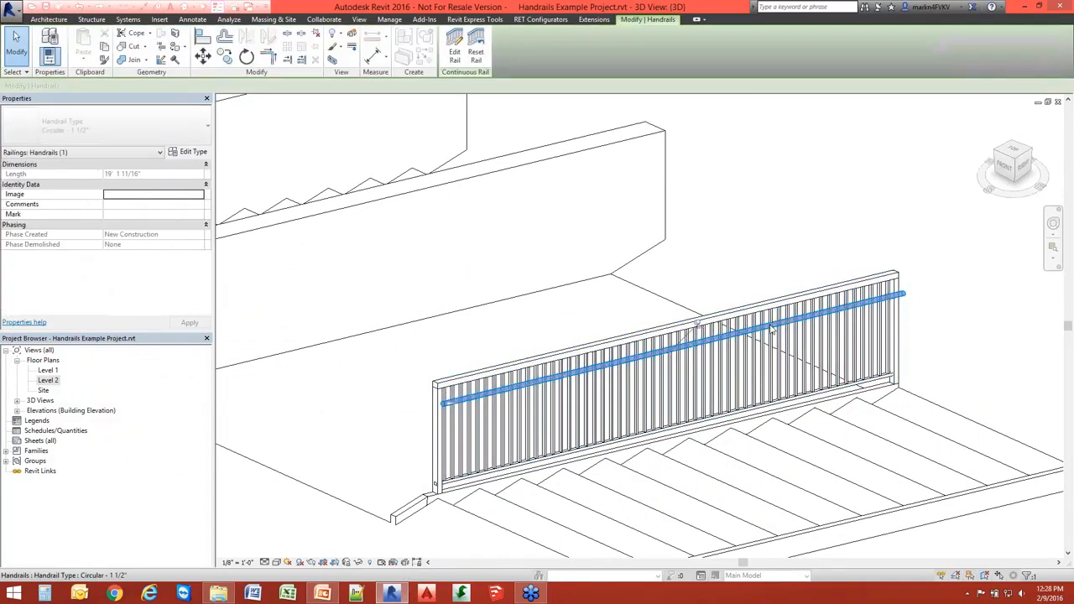
left_click(195, 152)
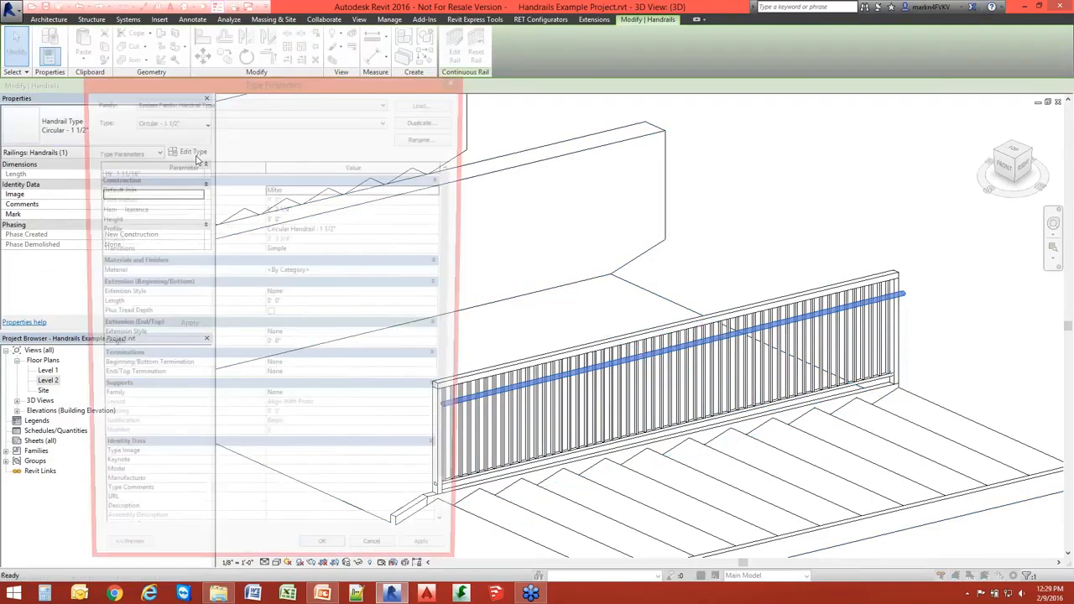
left_click(427, 121)
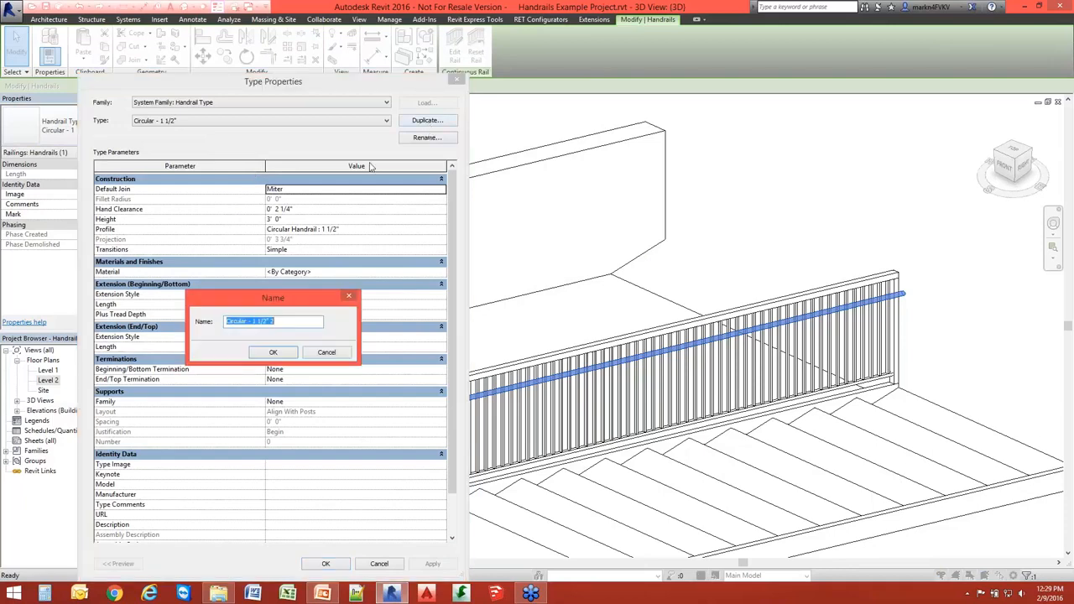
left_click_drag(275, 322, 254, 341)
type("T")
key("Return")
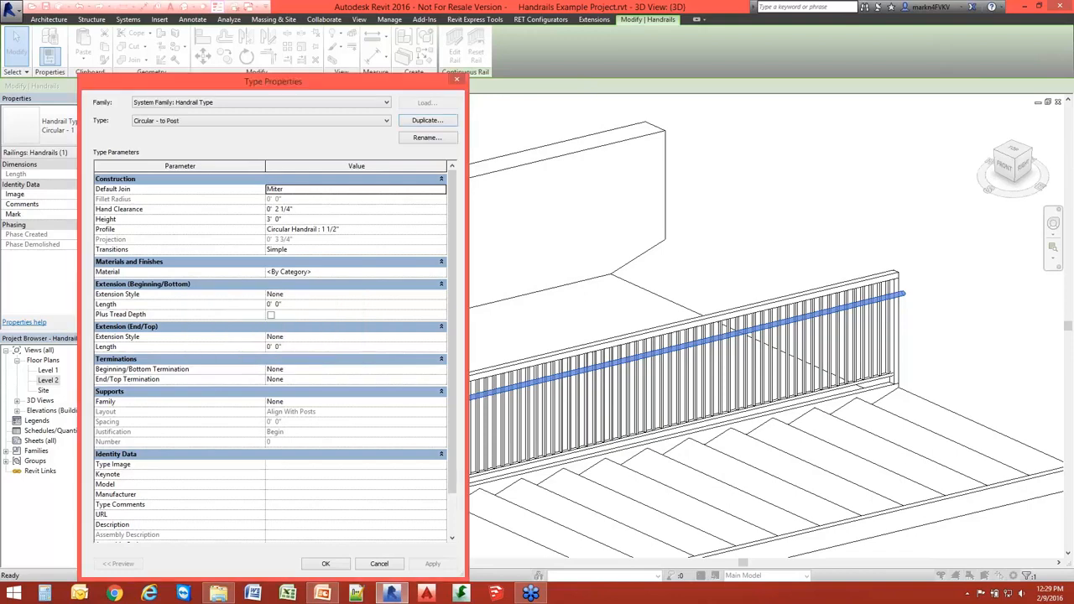
Set both the Beginning/Bottom and End/Top extension styles of the Circular - to Post handrail type to Post
left_click(331, 294)
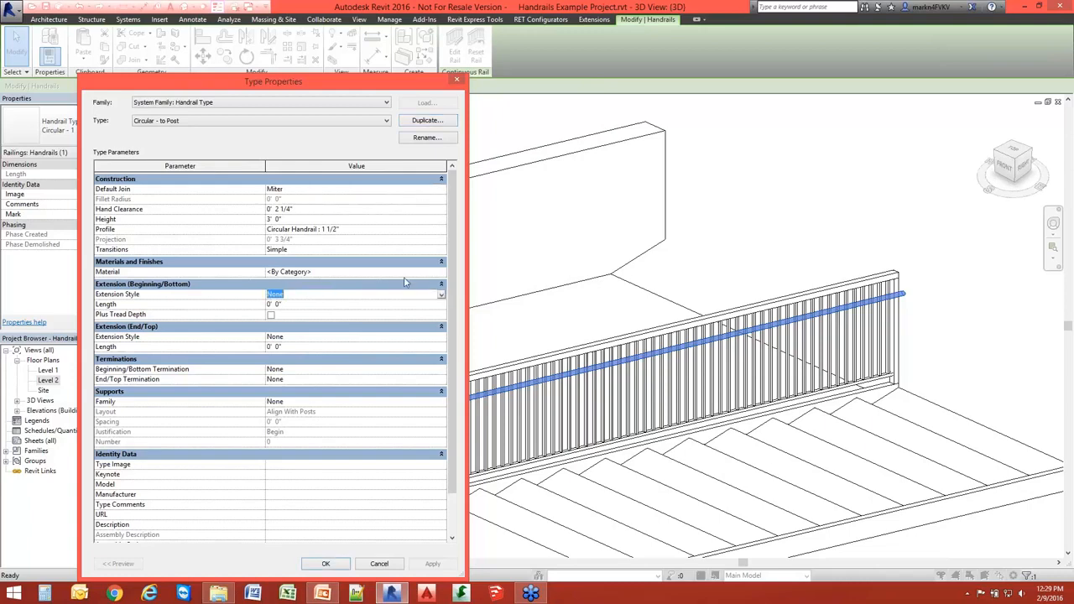
left_click(441, 295)
left_click(280, 330)
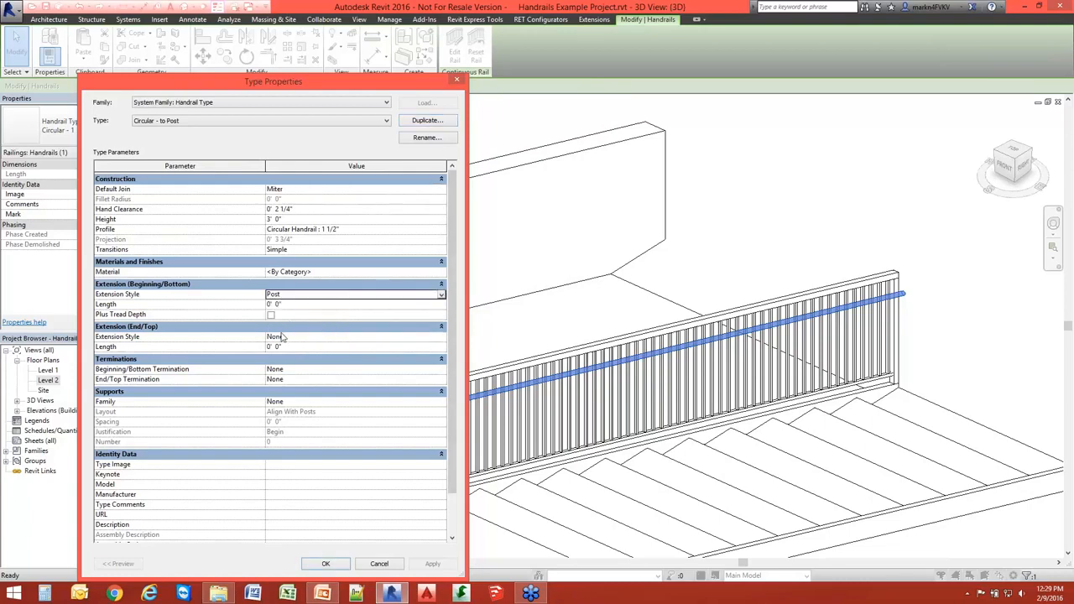
left_click(441, 337)
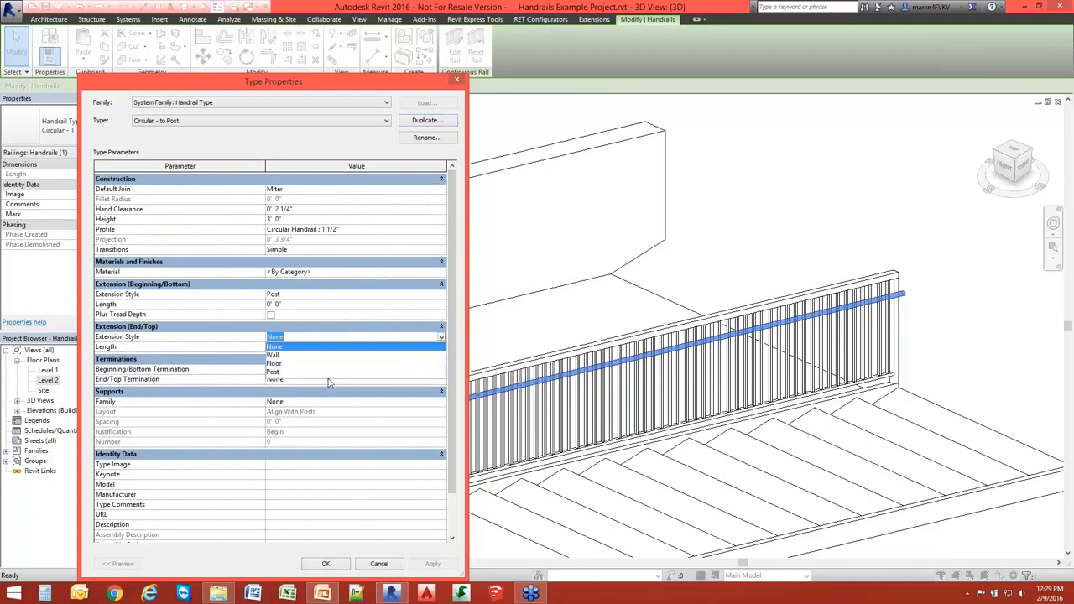
left_click(331, 372)
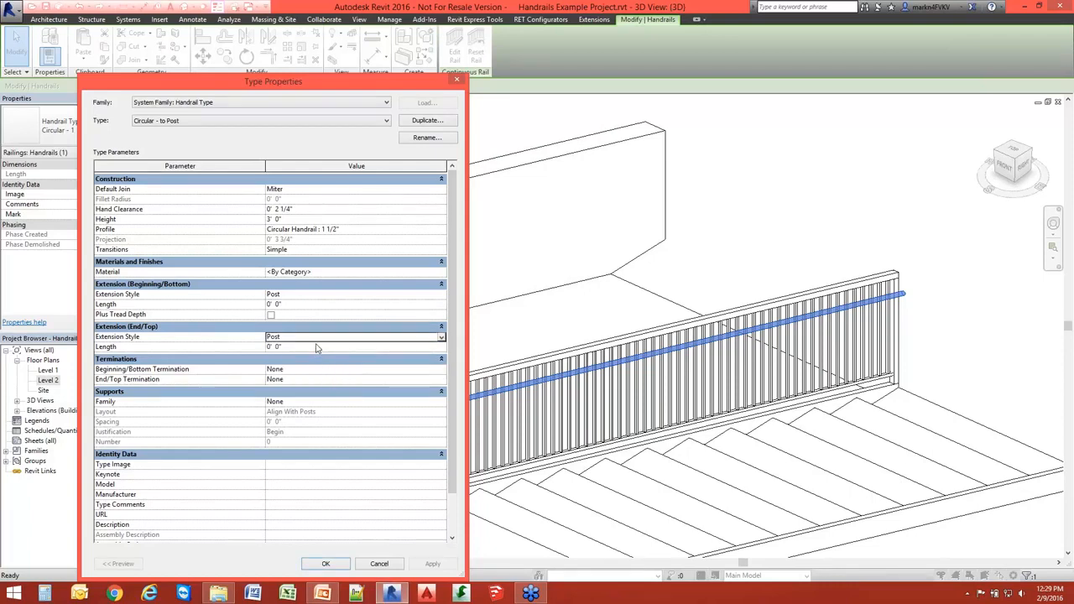
Set the handrail type's End/Top extension length to 1' 0", enable Plus Tread Depth for the bottom extension, and apply the type changes
left_click(317, 347)
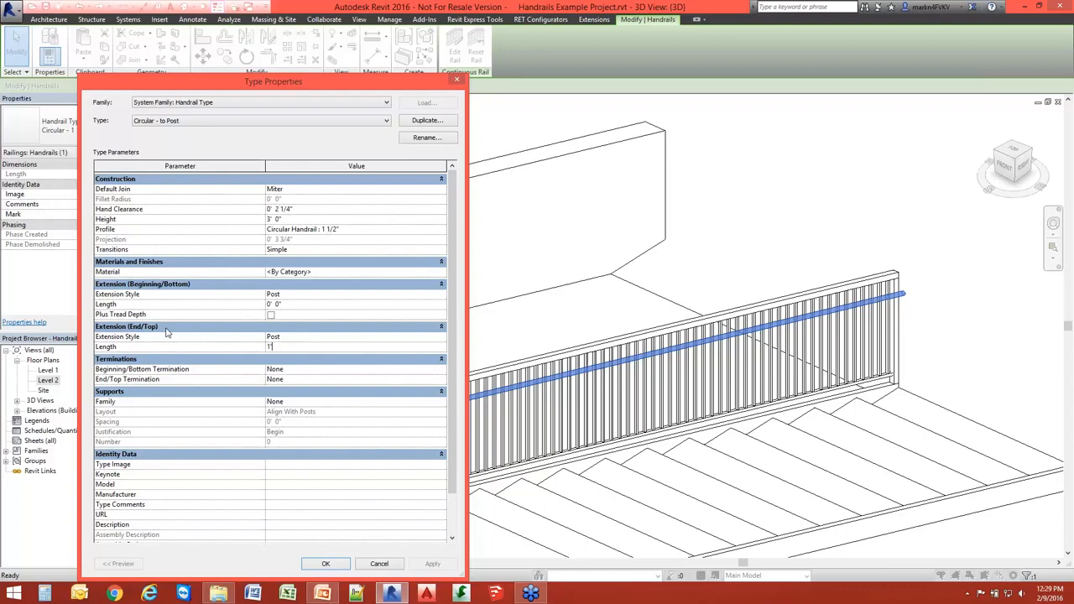
type("1'")
key("Return")
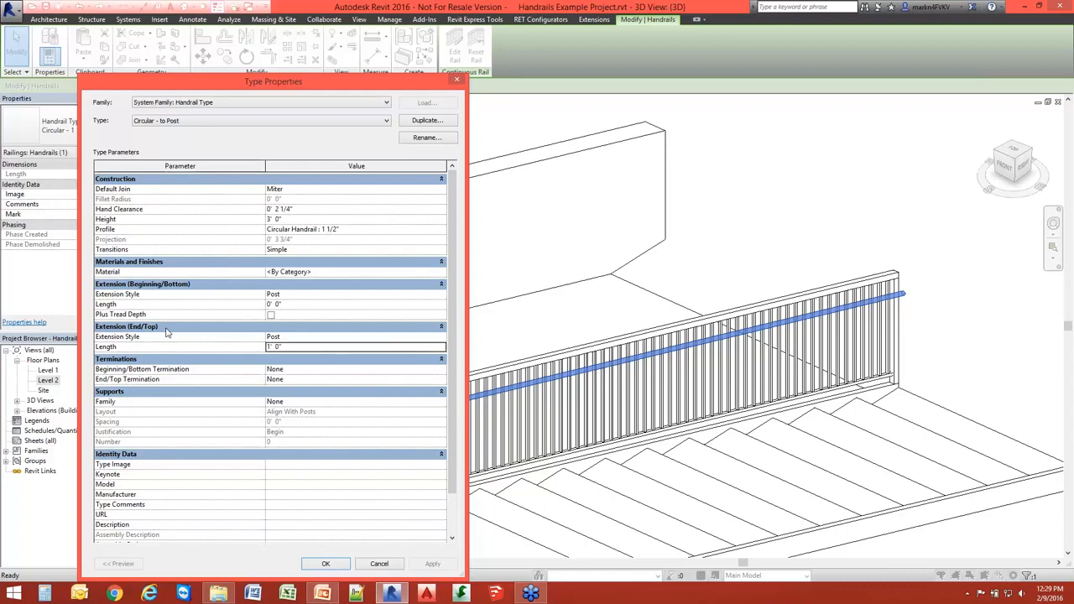
left_click(271, 316)
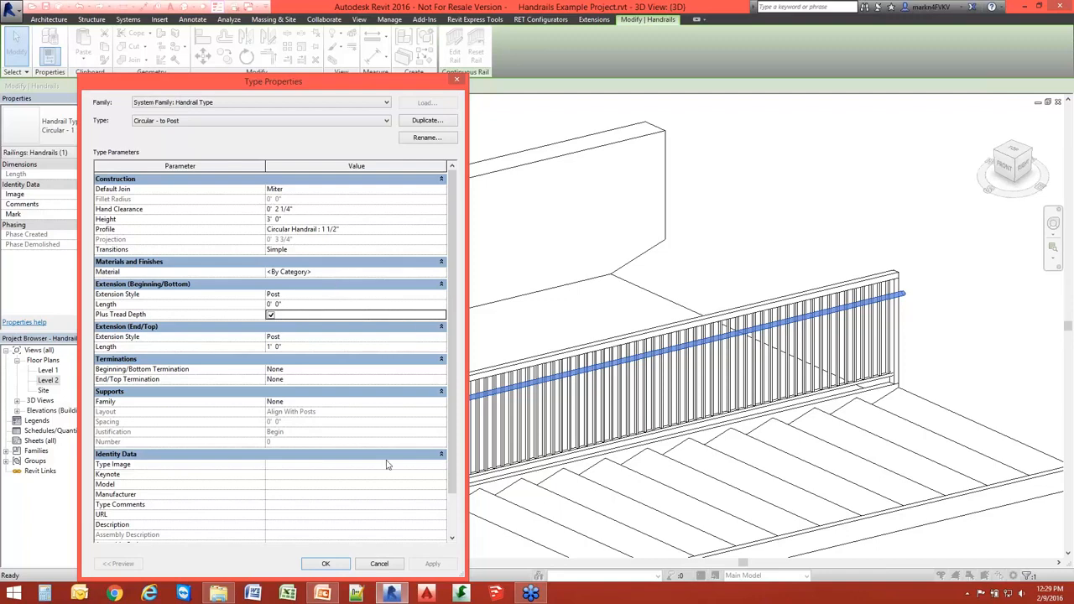
left_click(326, 565)
left_click(855, 176)
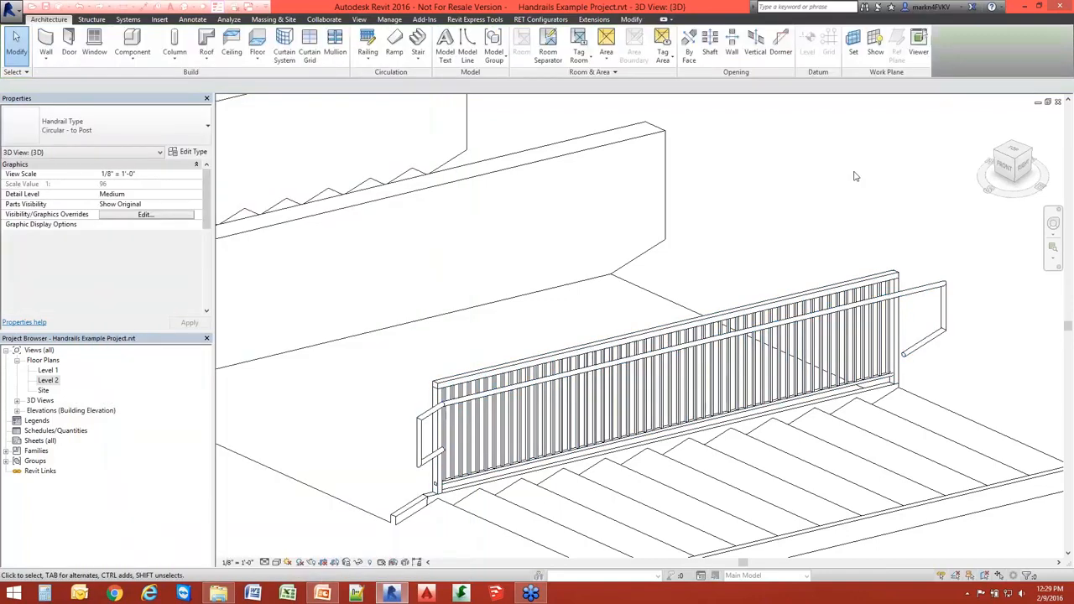
Set the Hand Clearance of the third stair's Circular - to Post handrail type to -0' 0 3/4"
middle_click_drag(854, 176, 615, 390, "shift")
scroll(615, 391, "up", 4)
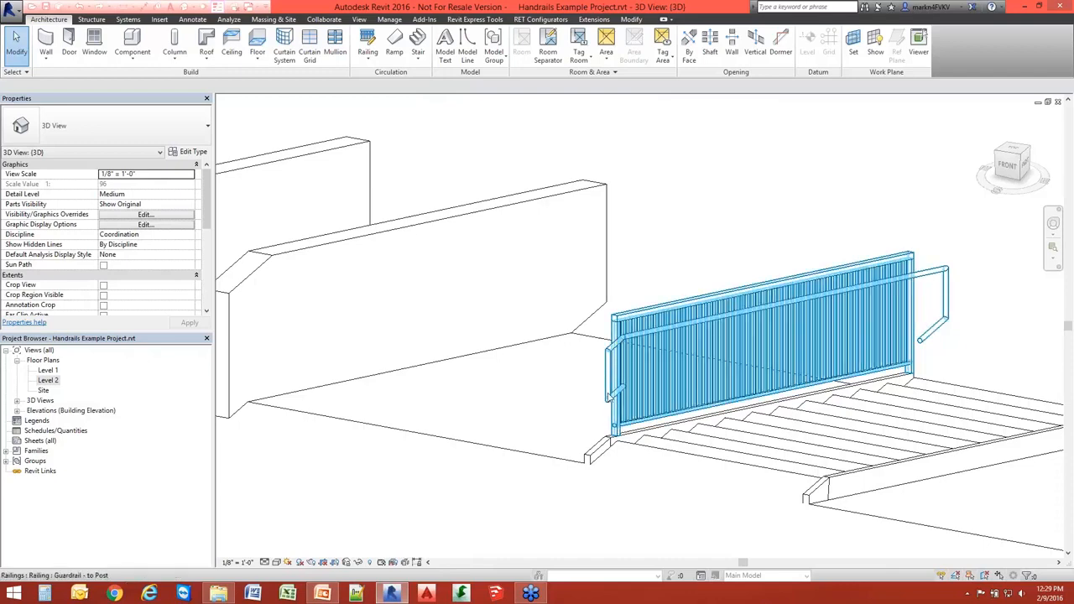
scroll(619, 395, "down", 3)
middle_click_drag(563, 386, 587, 377, "shift")
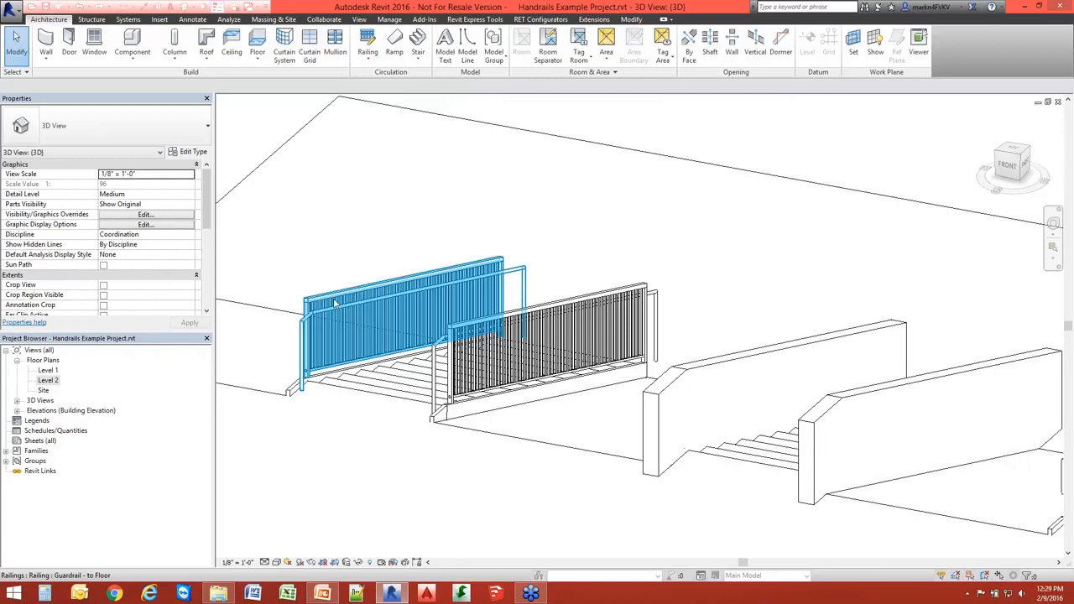
middle_click_drag(360, 314, 581, 347, "shift")
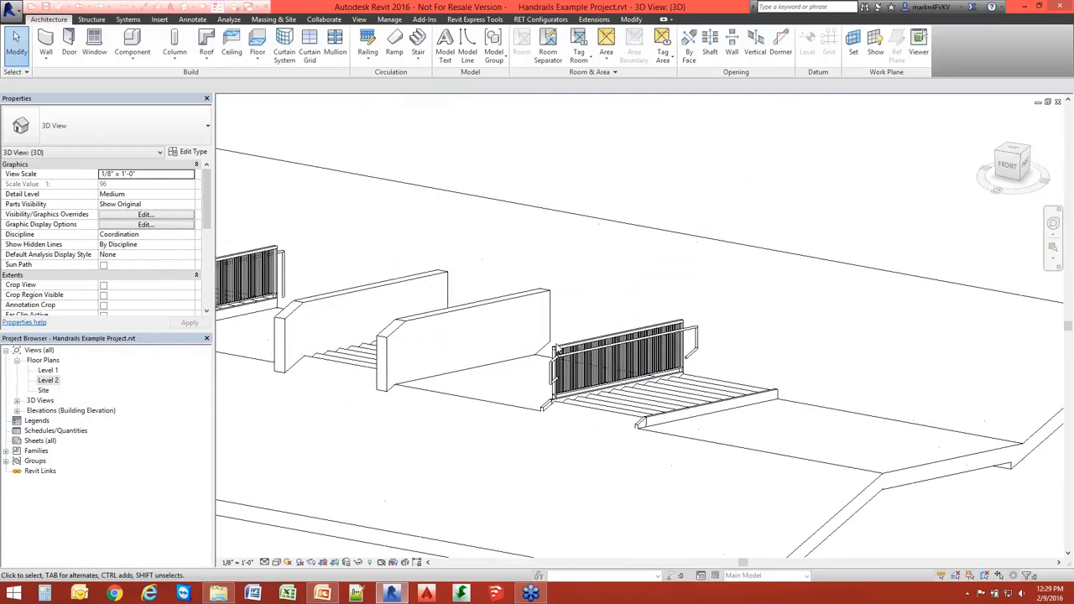
scroll(581, 347, "up", 3)
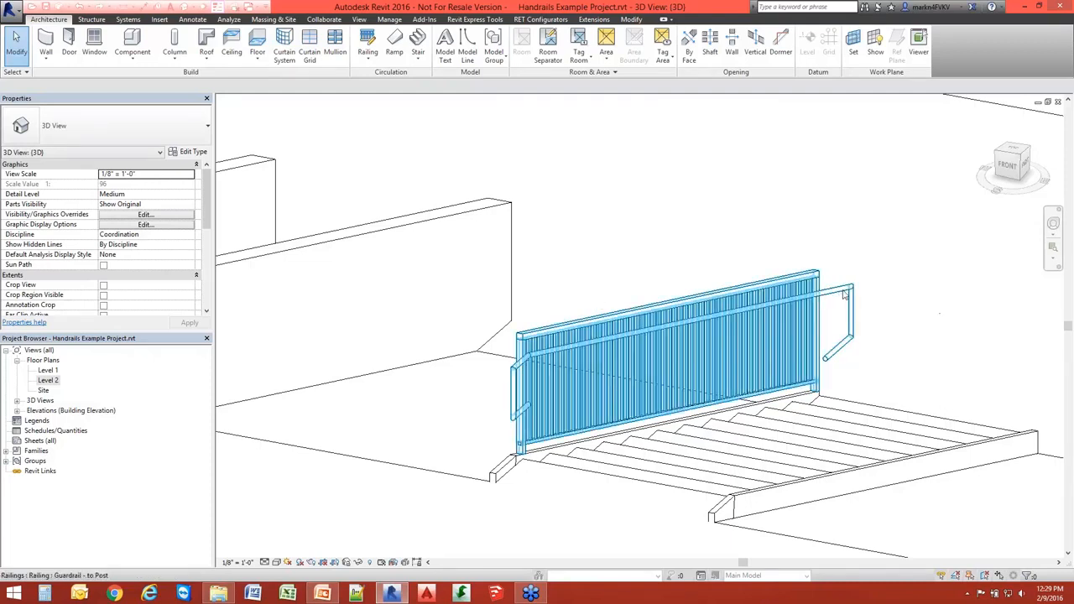
key("Tab")
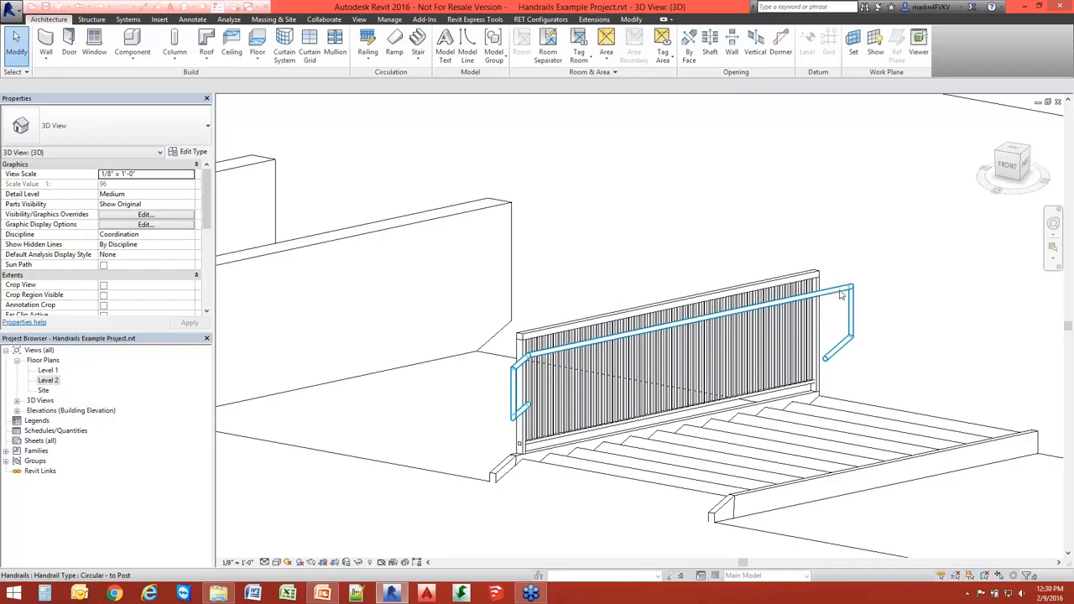
left_click(839, 294)
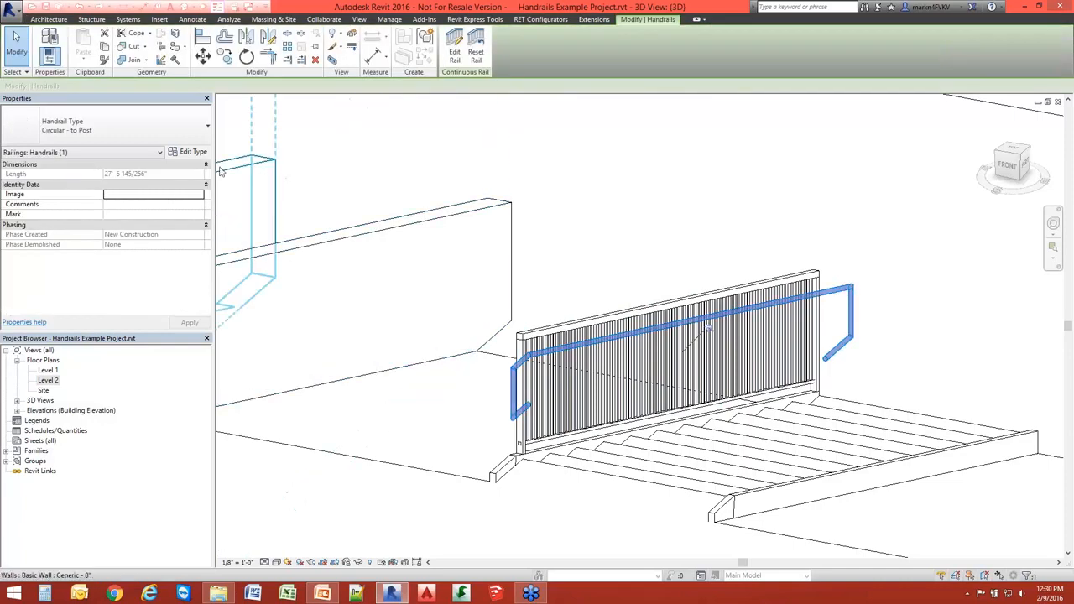
left_click(188, 152)
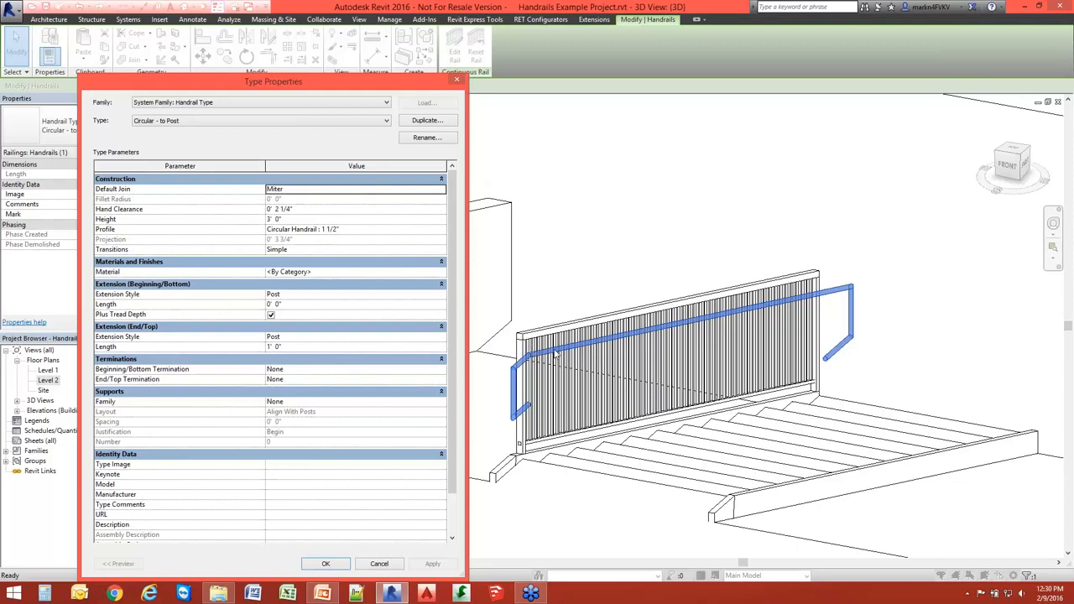
left_click(325, 210)
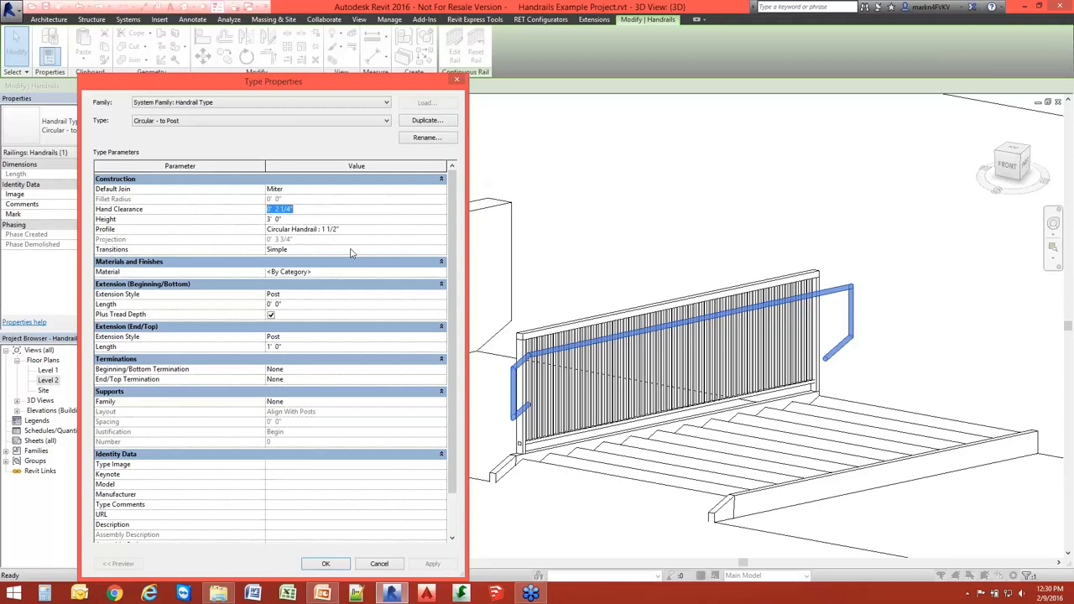
type("-")
left_click(433, 564)
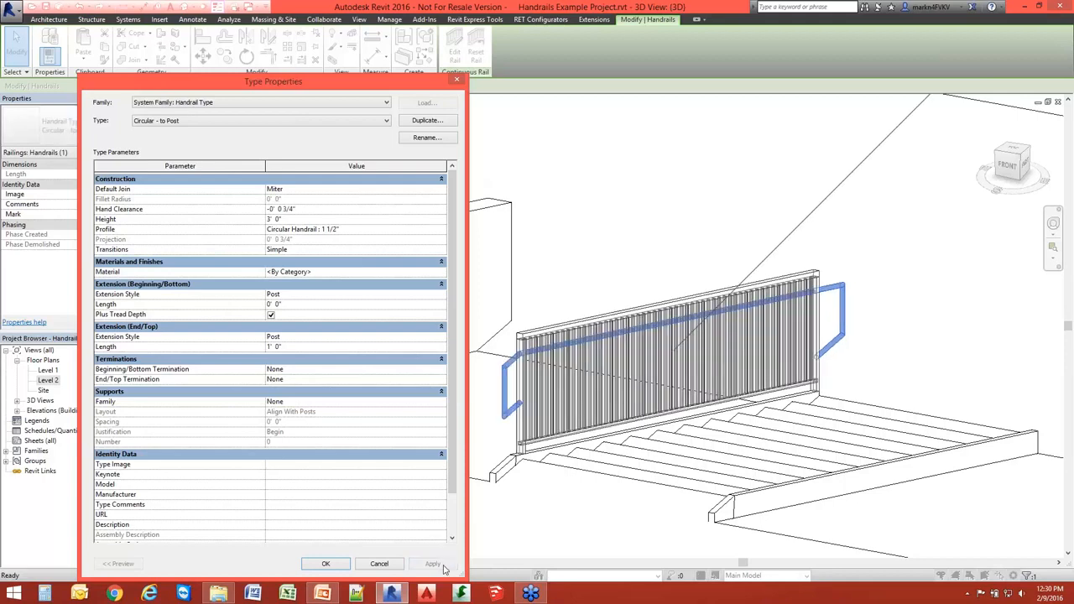
left_click(326, 564)
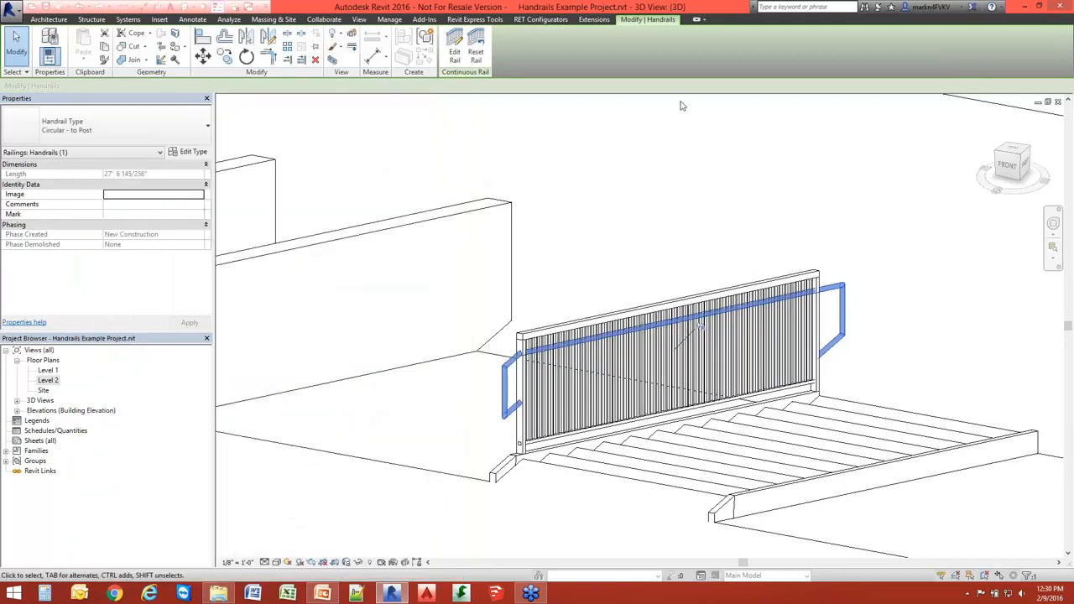
left_click(688, 197)
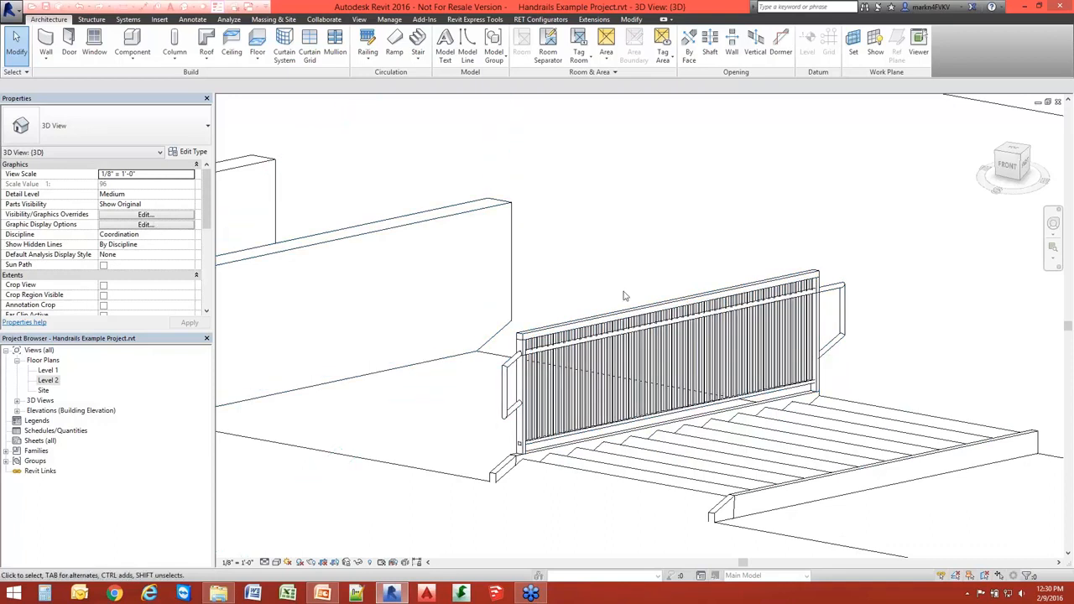
In the third stair's Guardrail - to Post railing type, set the top rail height to 3' 0" and its type to Circular - 1 1/2"
left_click(639, 321)
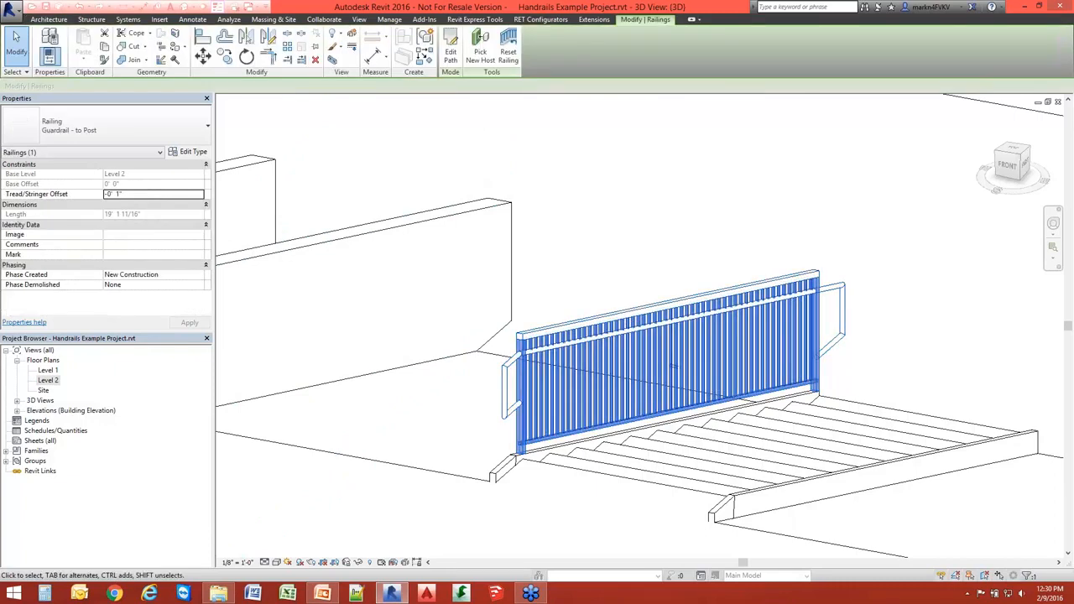
left_click(192, 154)
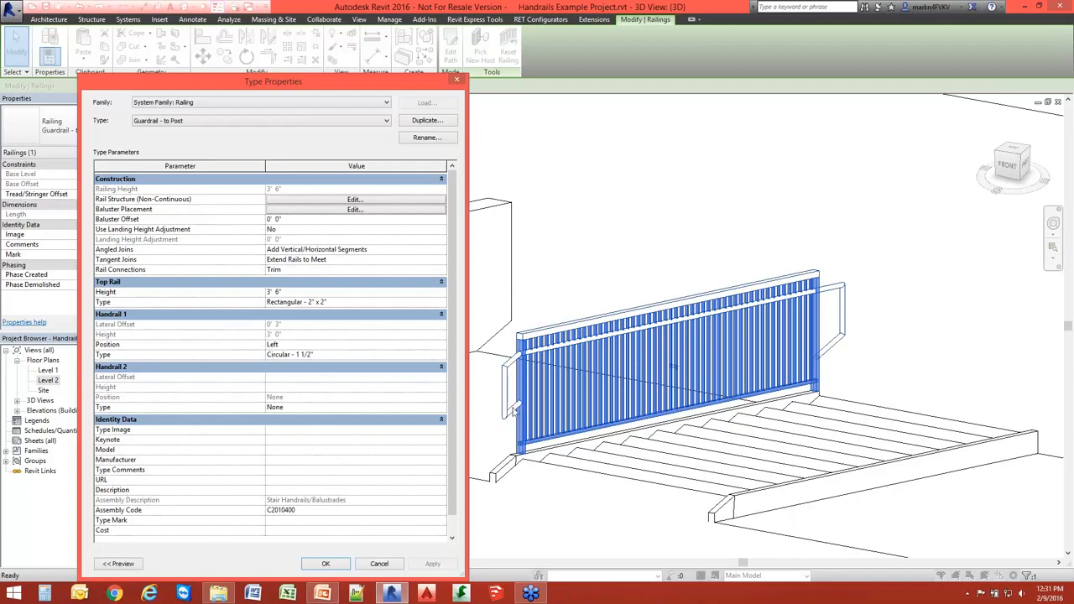
left_click(292, 293)
type("3'")
key("Tab")
left_click(441, 302)
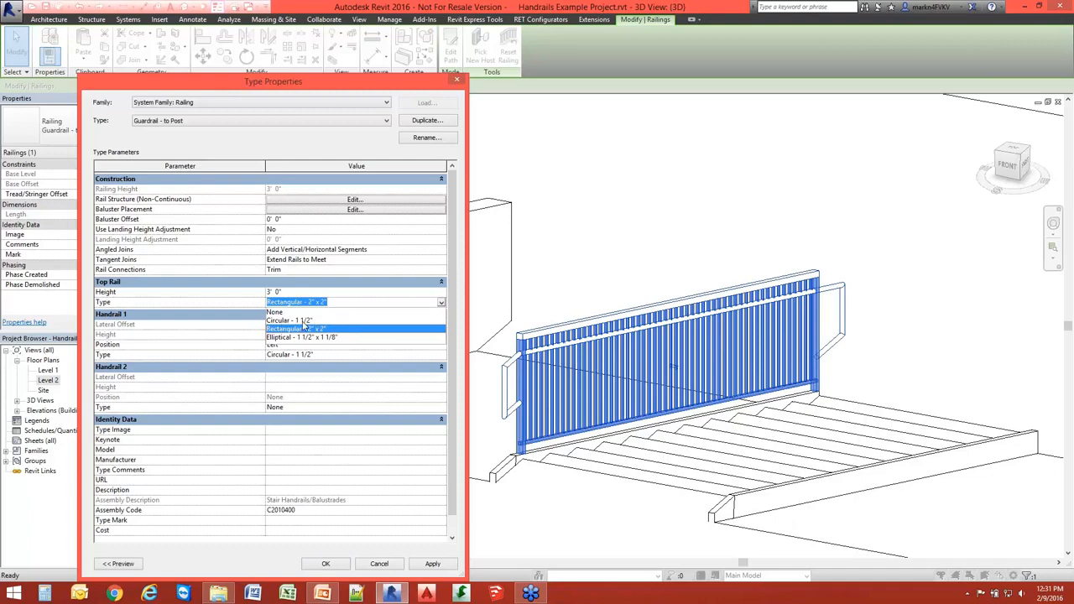
left_click(302, 321)
left_click(432, 564)
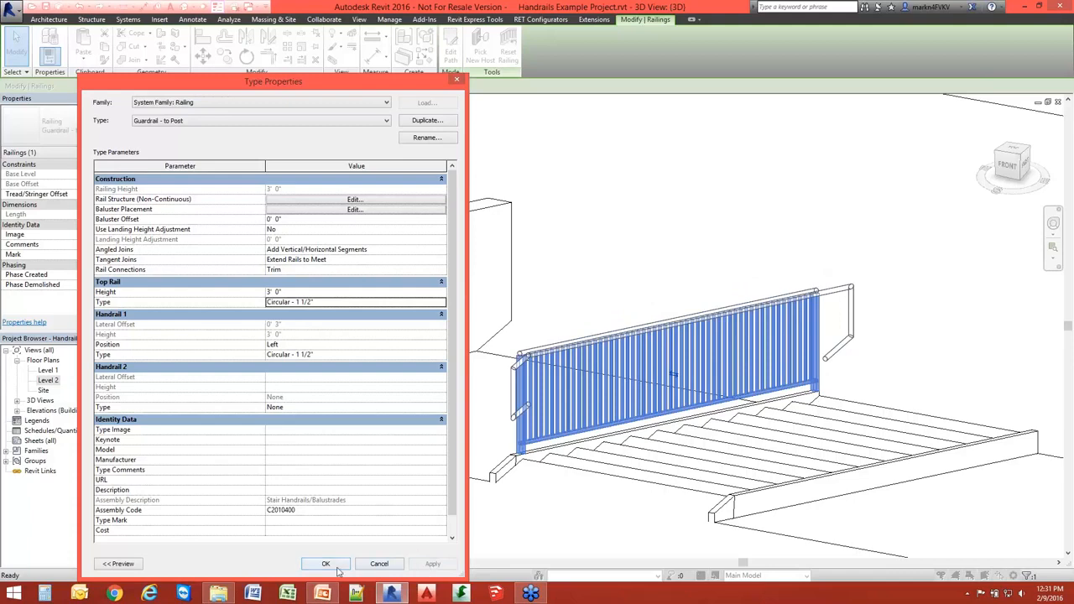
left_click(337, 568)
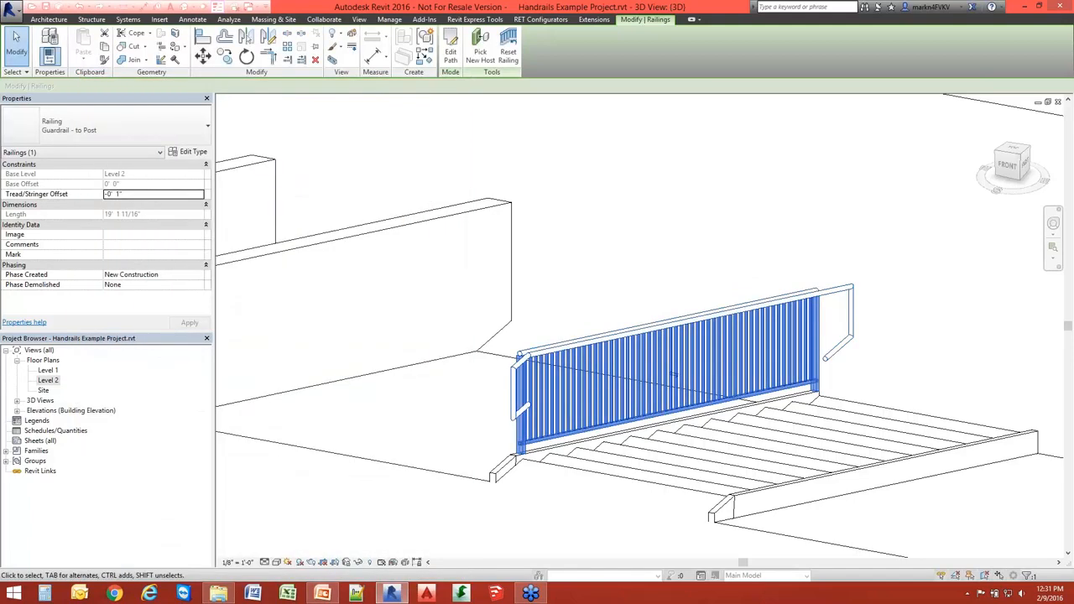
Unpin the third stair guardrail's handrail and remove it from the railing
key("Tab")
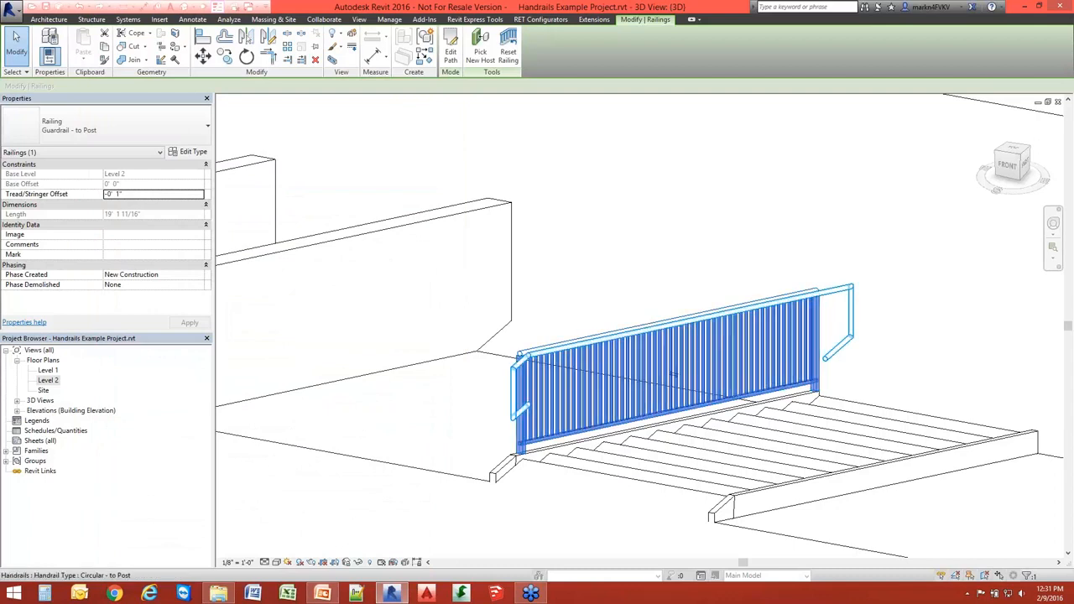
left_click(519, 362)
left_click(709, 329)
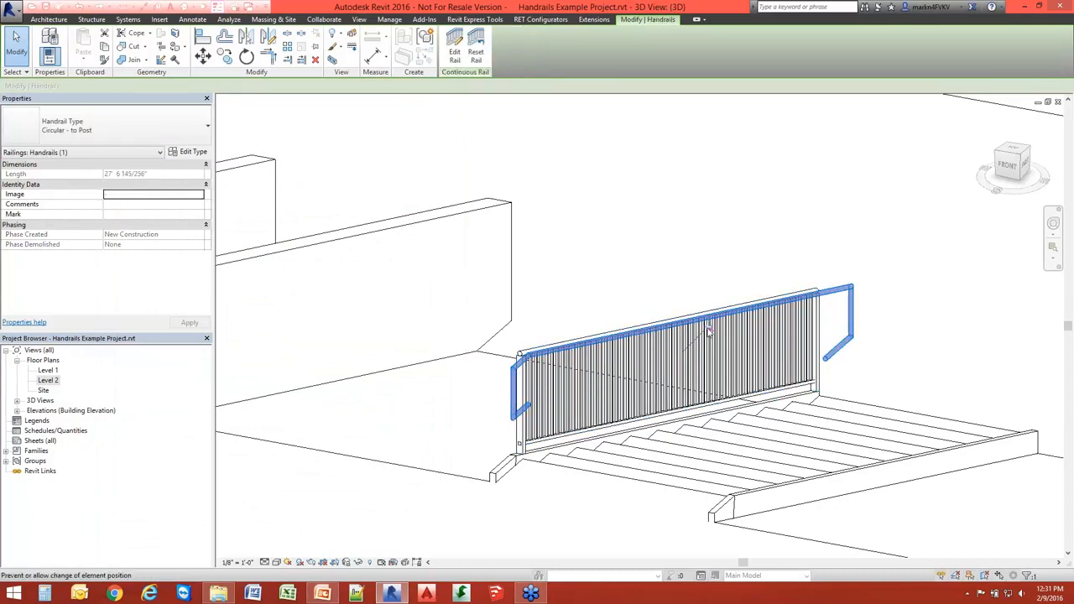
left_click(696, 233)
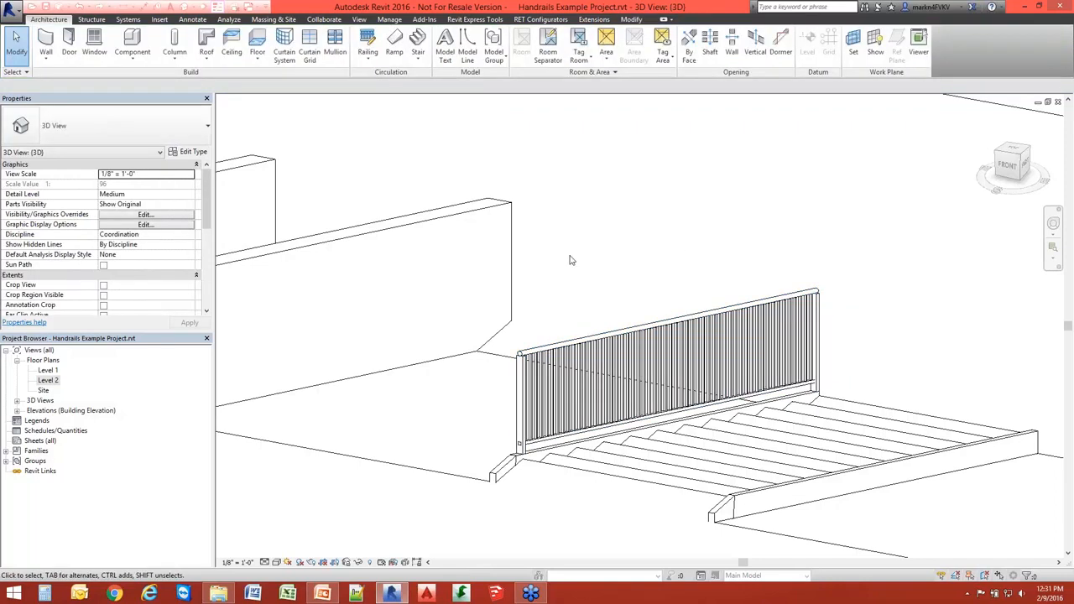
Set the Handrail 1 type of the Guardrail - to Post railing type to Circular - to Post and apply it
left_click(659, 338)
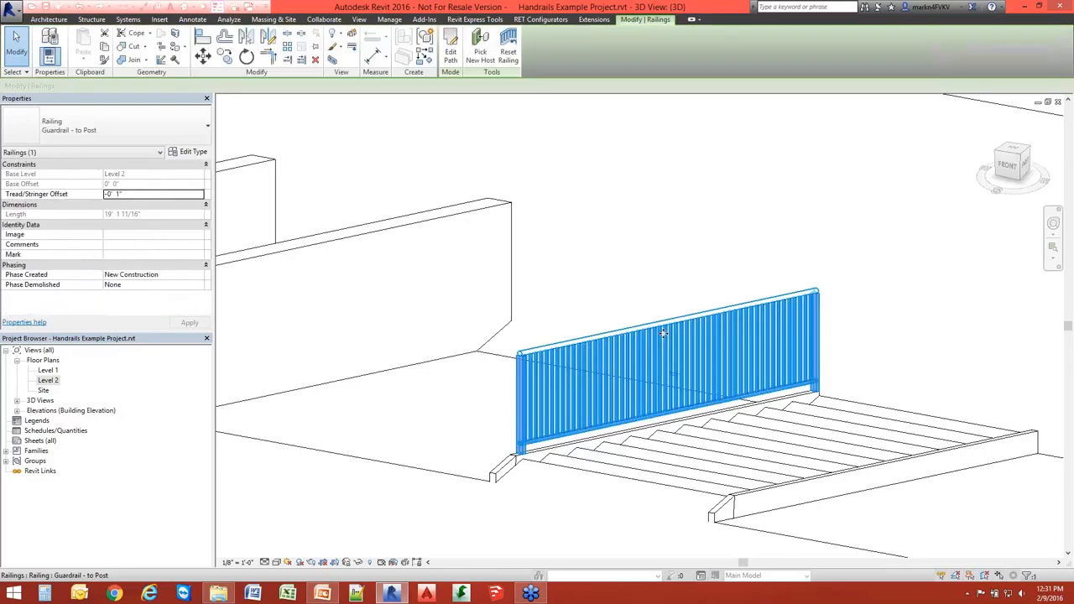
left_click(191, 153)
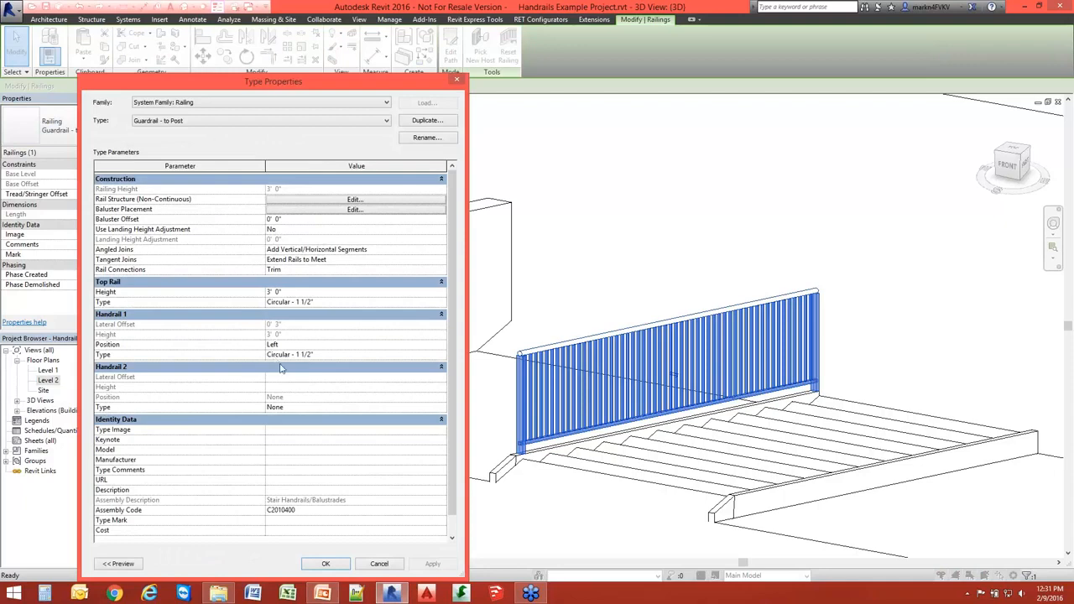
left_click(321, 355)
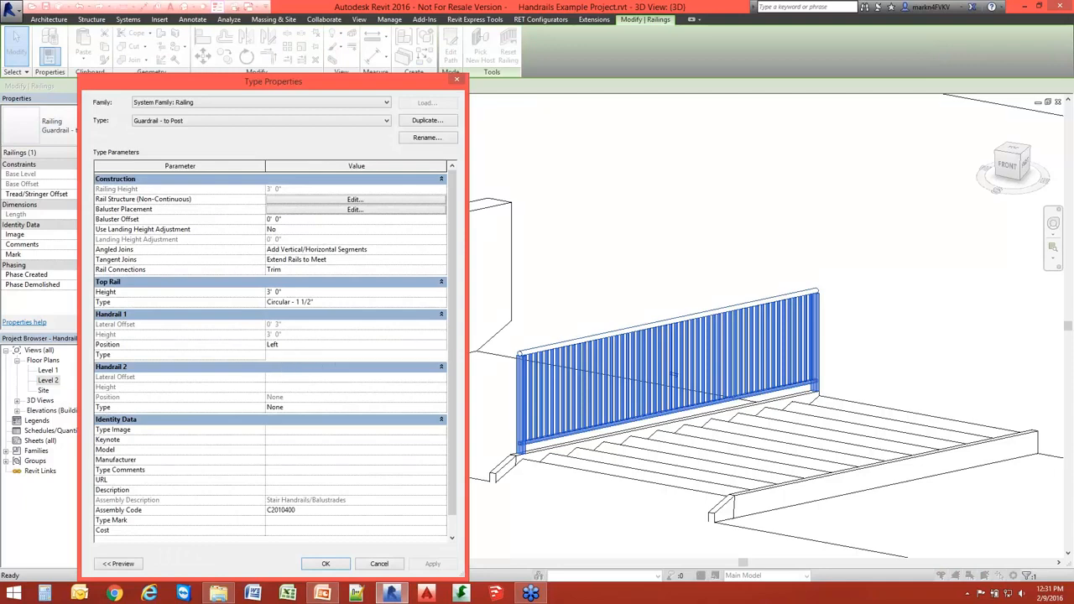
left_click(441, 355)
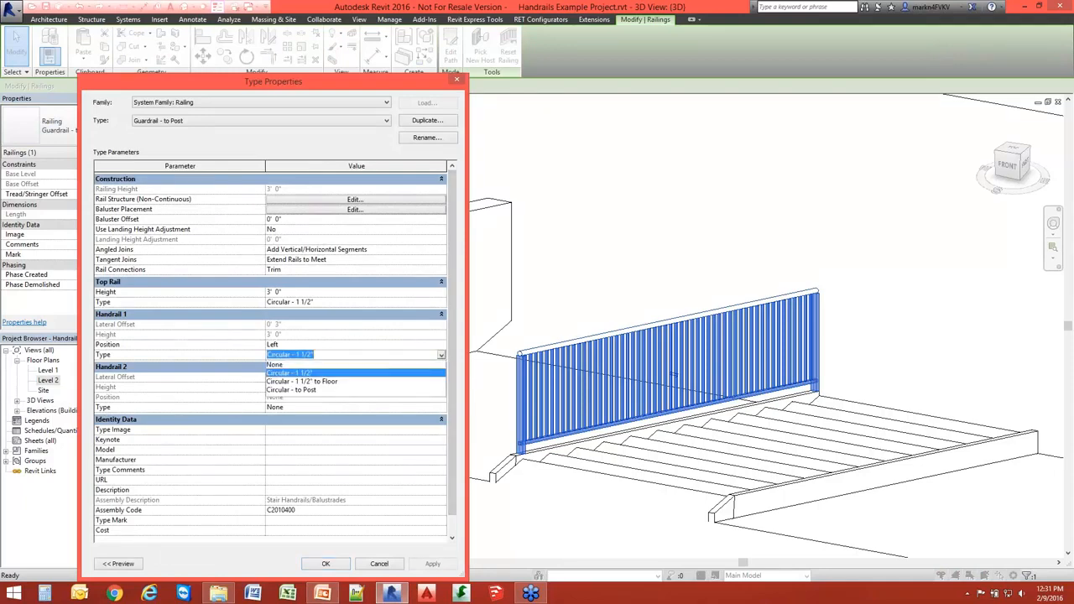
left_click(310, 391)
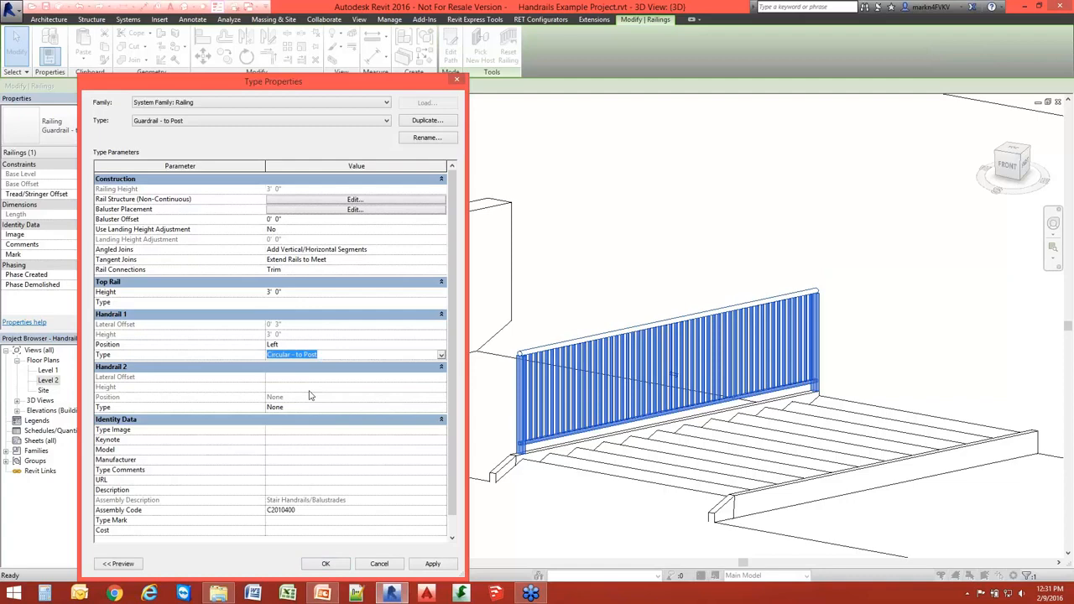
left_click(426, 567)
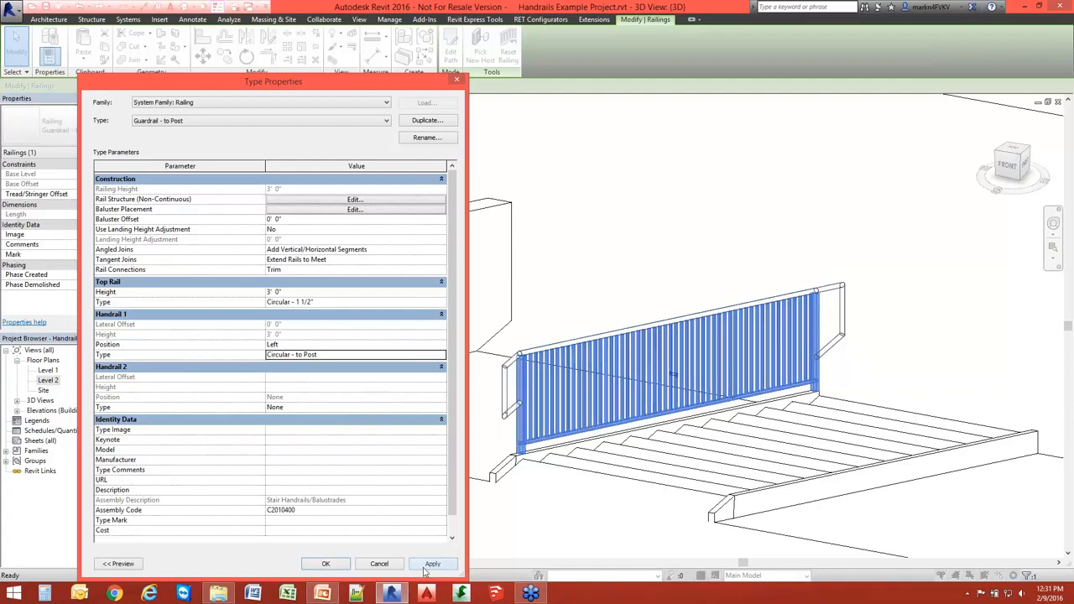
left_click(326, 564)
left_click(701, 285)
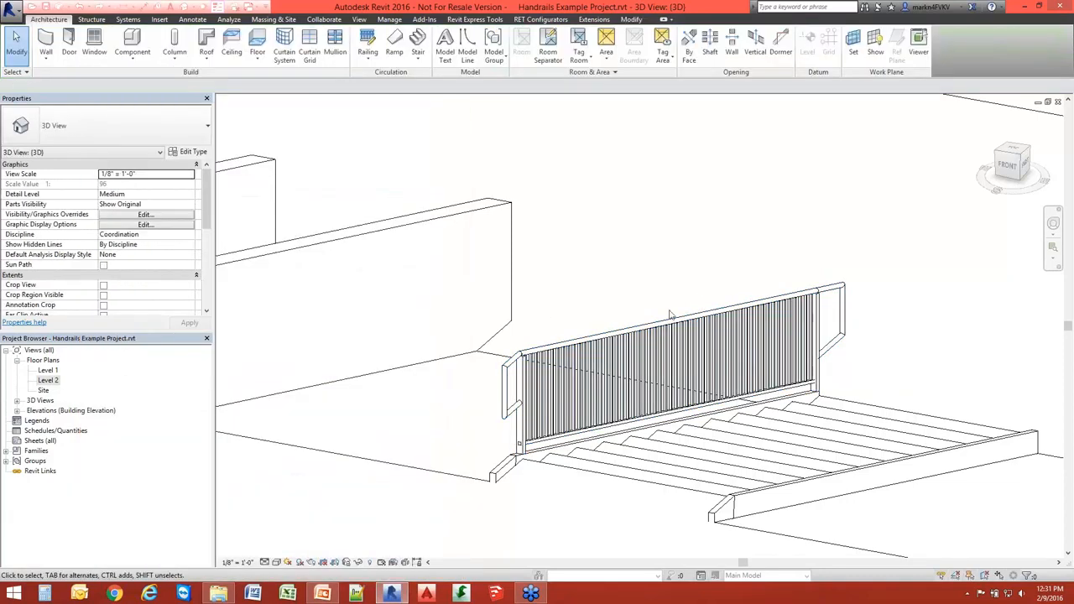
Examine how the top rail and the handrail extensions meet at the end posts of the third stair's guardrail
middle_click_drag(534, 365, 537, 294, "shift")
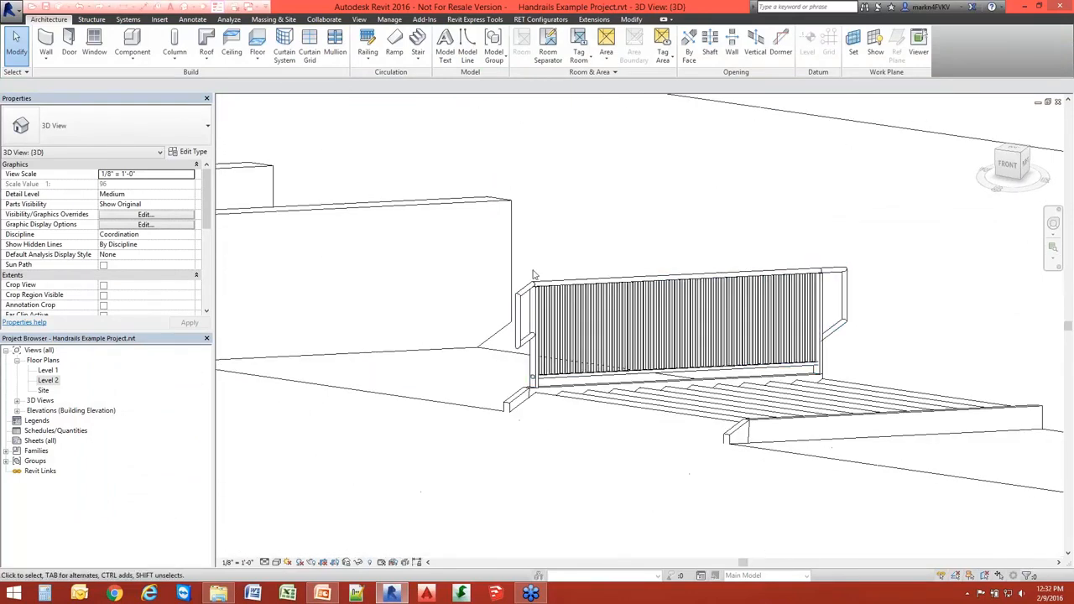
scroll(541, 286, "up", 3)
scroll(542, 285, "down", 6)
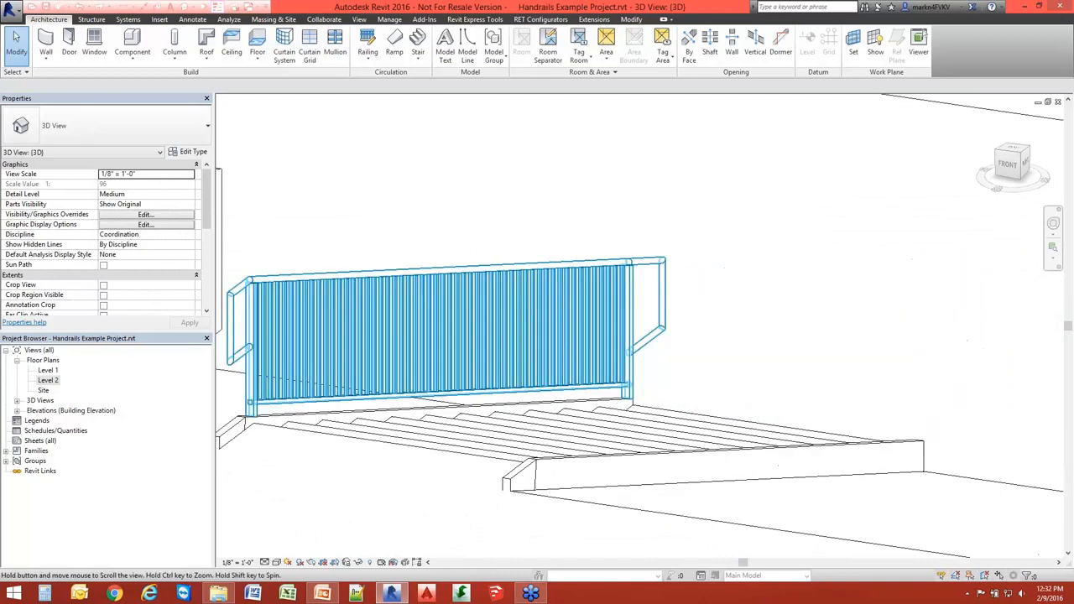
middle_click_drag(719, 333, 614, 355, "shift")
middle_click_drag(402, 534, 797, 419)
scroll(537, 412, "down", 1)
scroll(349, 317, "up", 4)
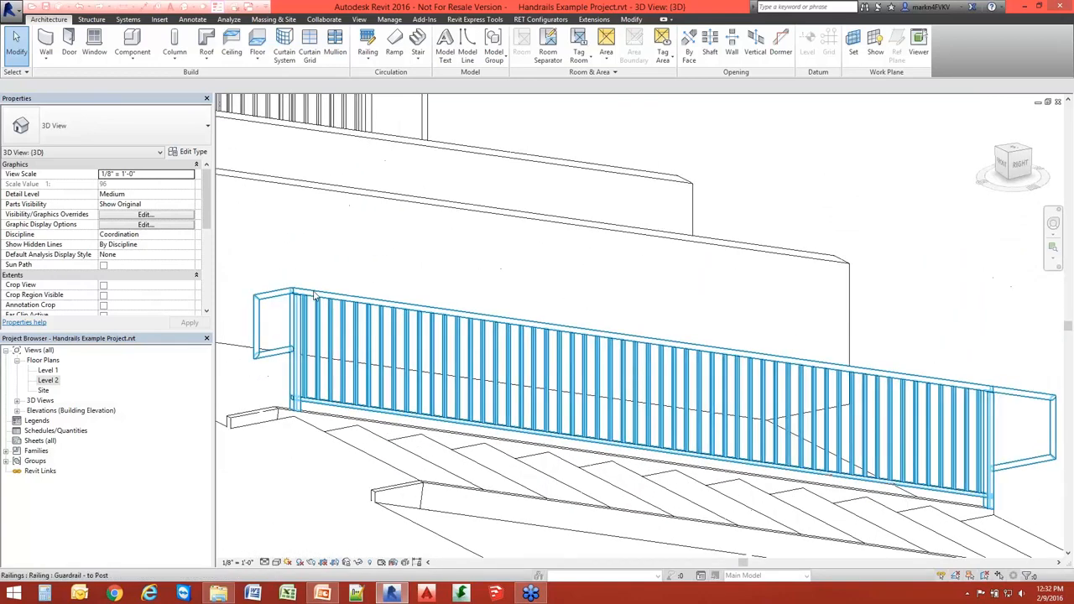
scroll(307, 304, "up", 4)
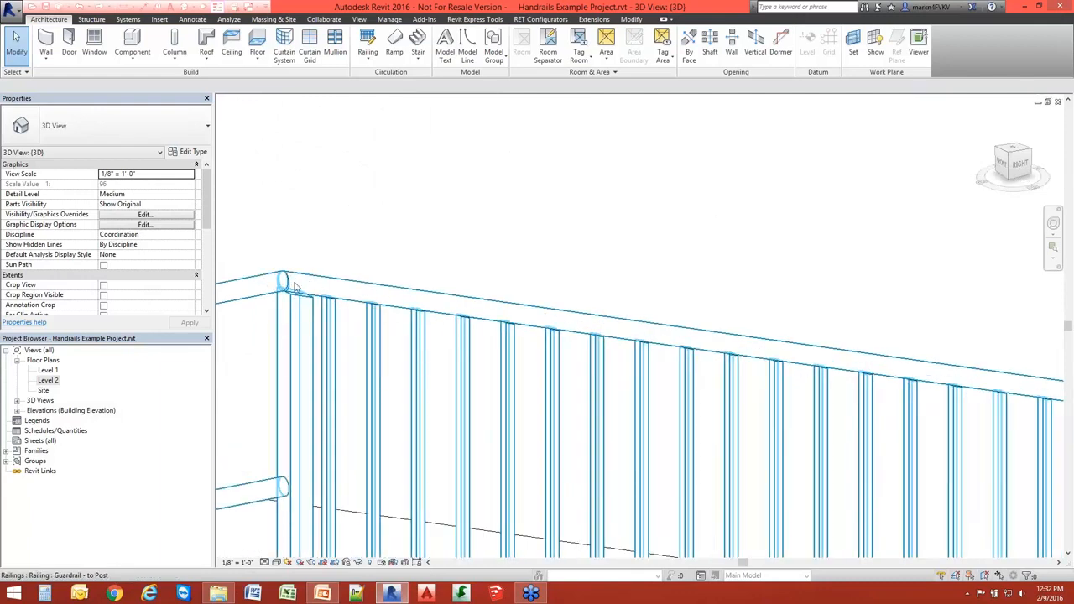
key("Tab")
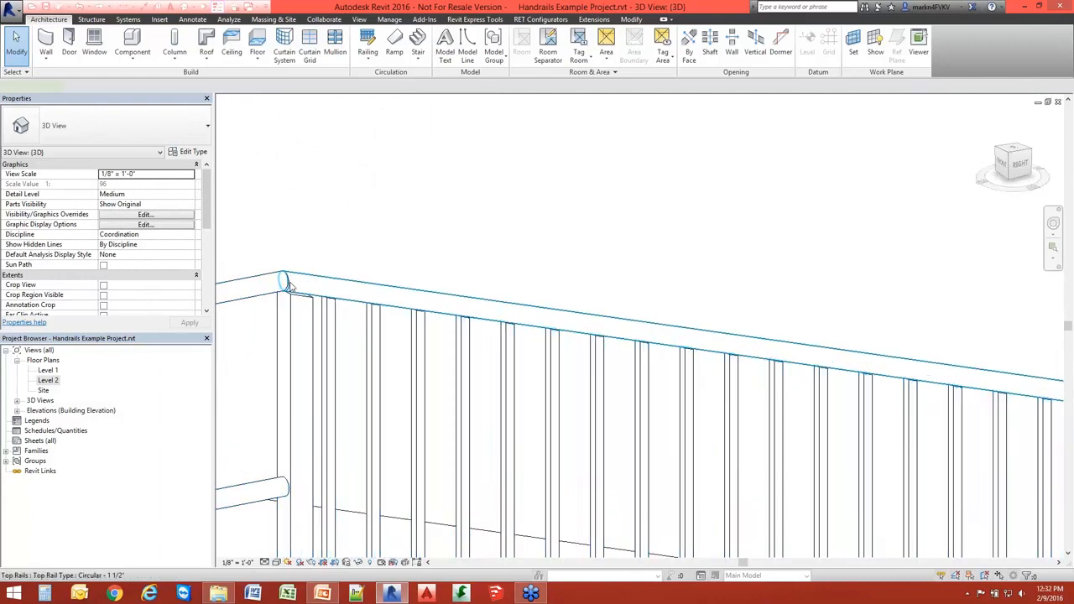
left_click(288, 285)
scroll(834, 354, "down", 3)
scroll(834, 359, "up", 1)
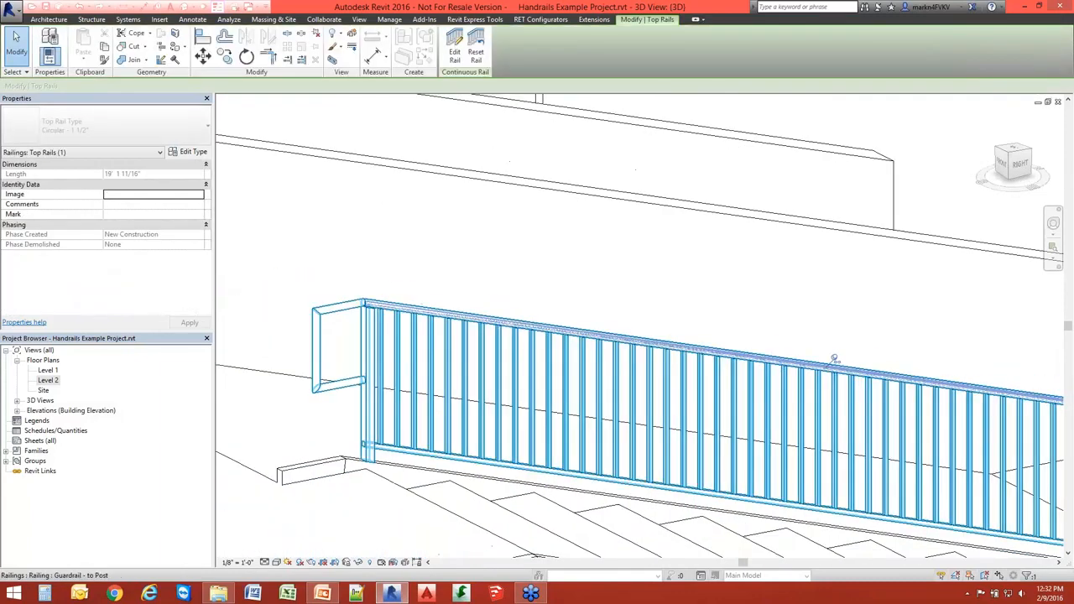
scroll(546, 357, "down", 5)
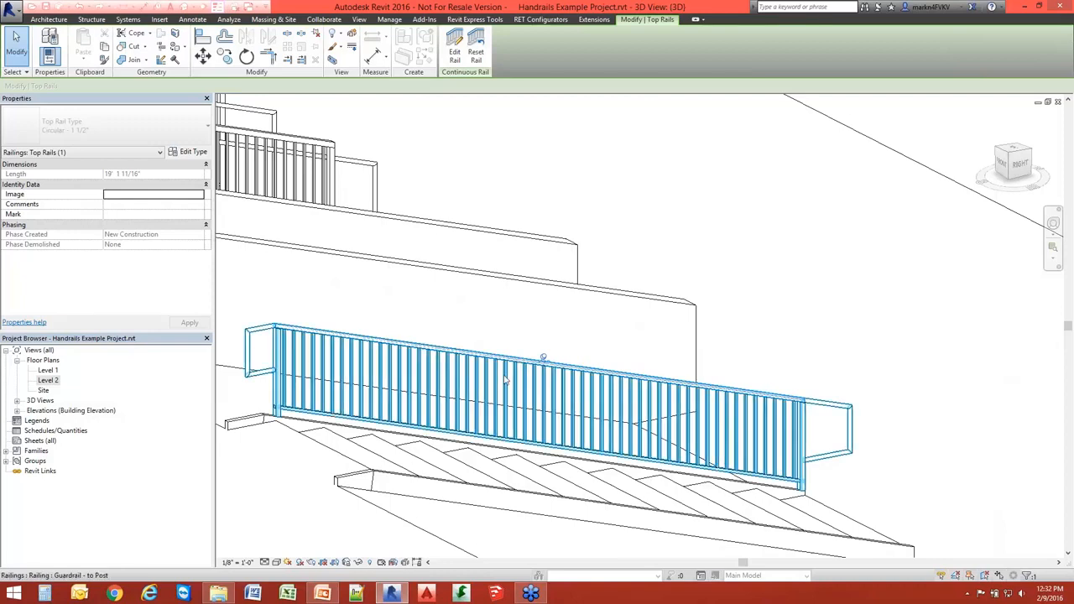
middle_click_drag(520, 361, 503, 386, "shift")
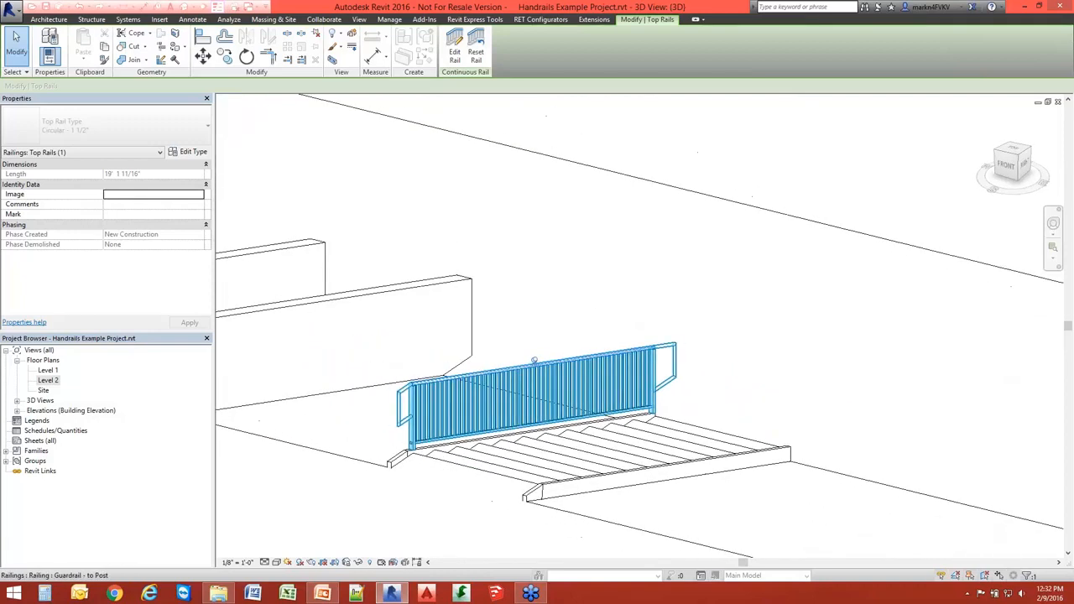
key("Escape")
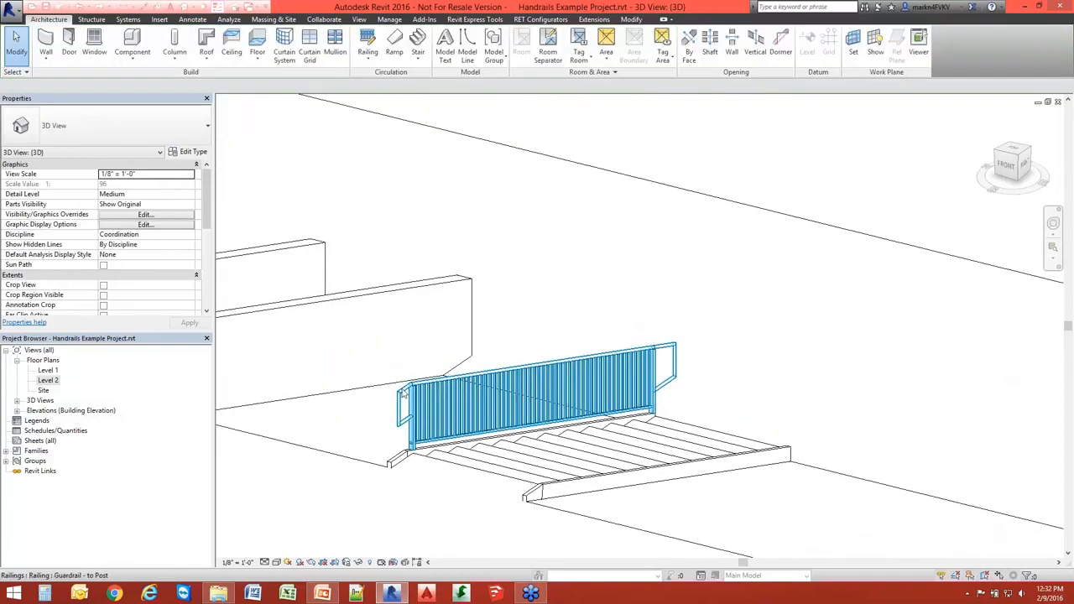
Set the Handrail 1 type of the third stair's Guardrail - to Post railing type to None and apply the change
left_click(189, 152)
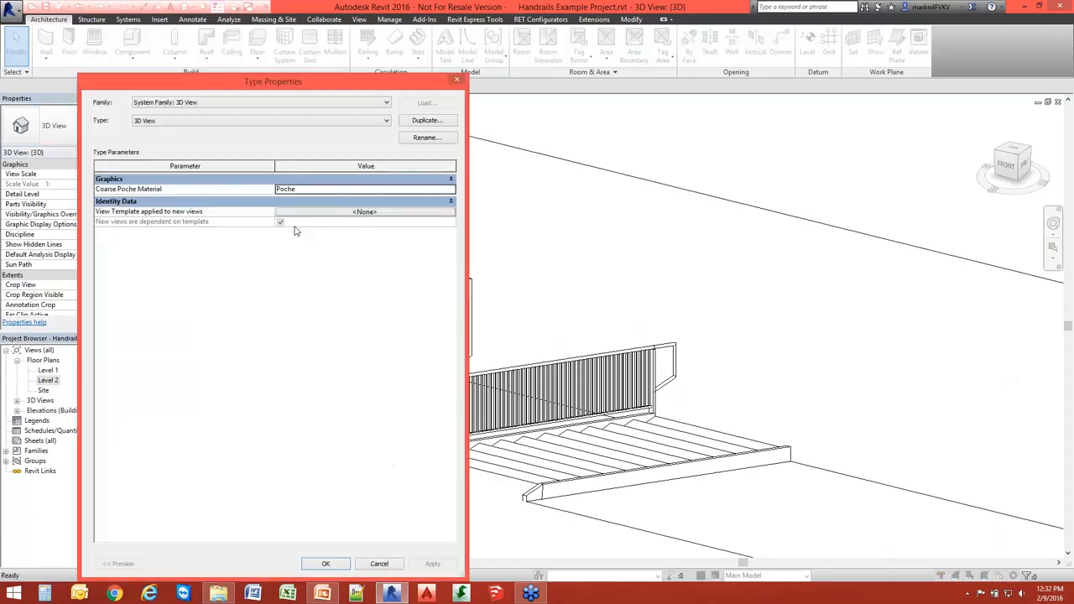
key("Escape")
left_click(619, 386)
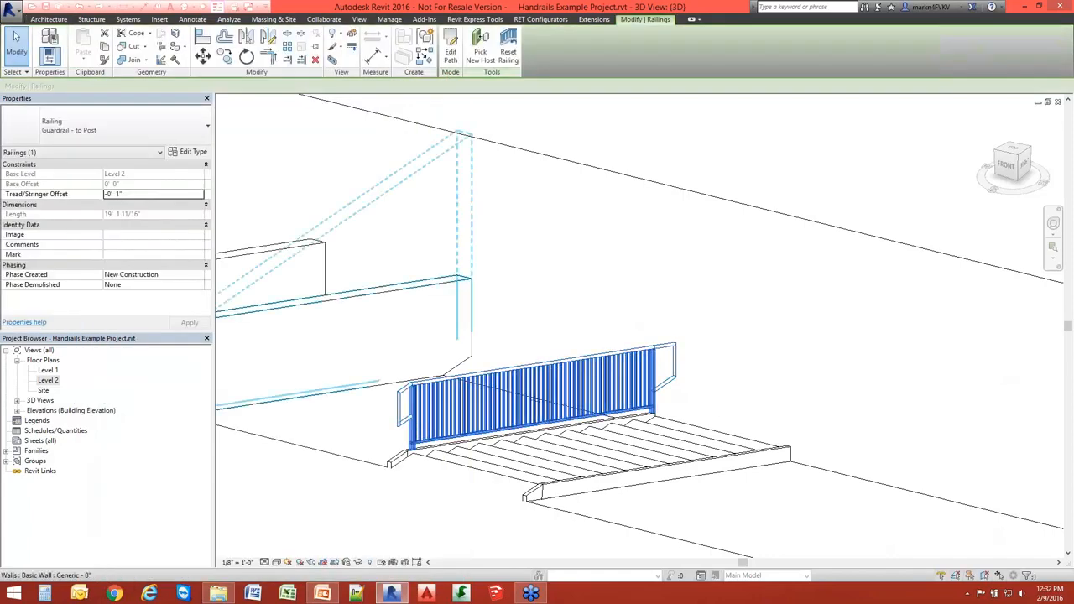
left_click(187, 152)
left_click(369, 356)
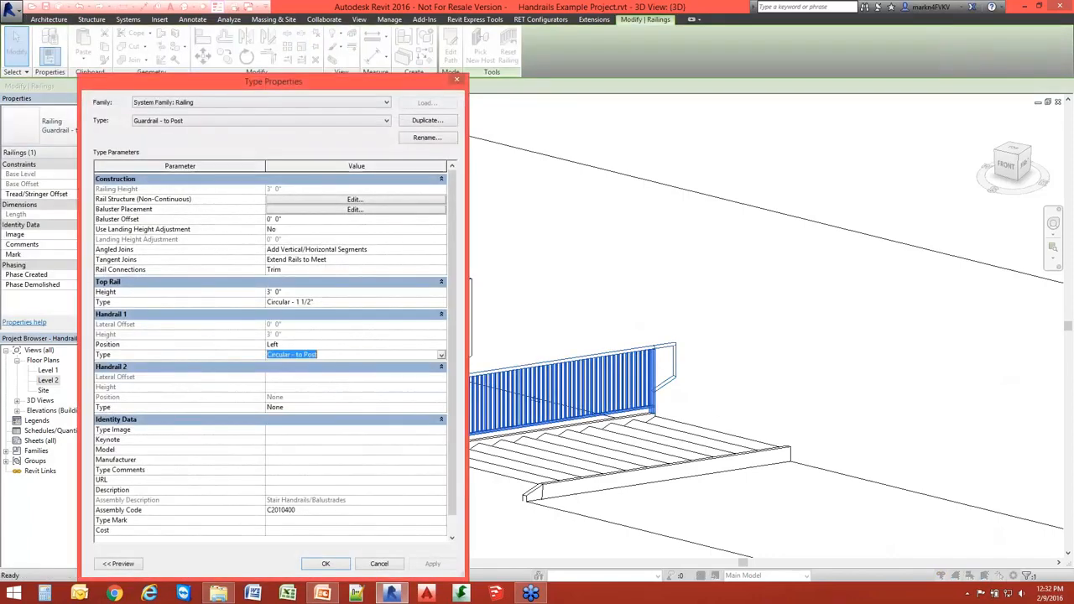
left_click(392, 356)
left_click(394, 365)
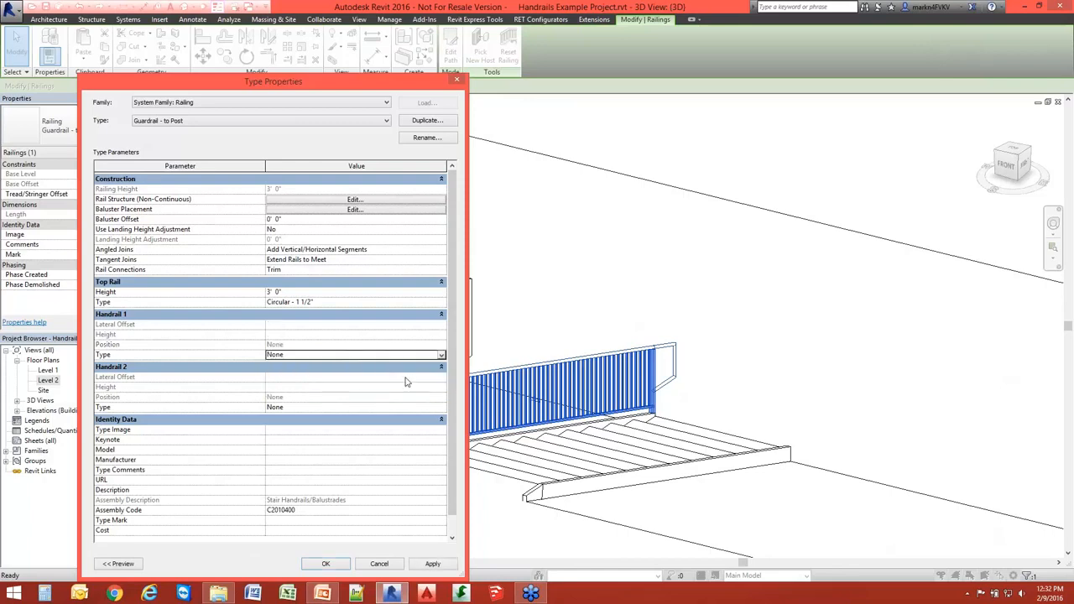
left_click(432, 564)
left_click(325, 563)
key("Escape")
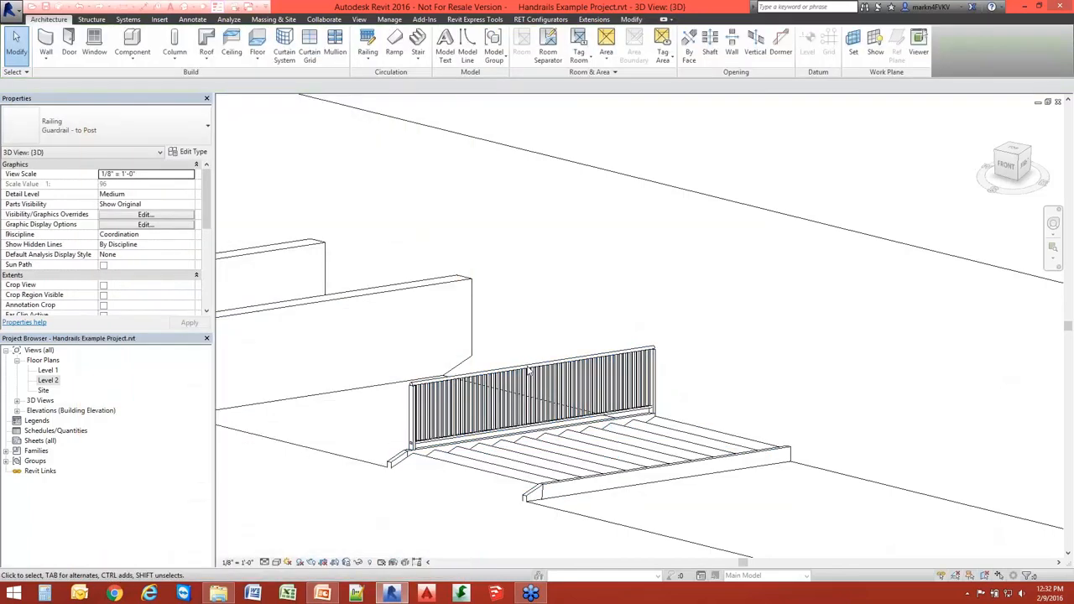
Select the third stair guardrail's top rail and duplicate its top rail type as "Circular - 1 1/2" to Post"
scroll(529, 370, "up", 5)
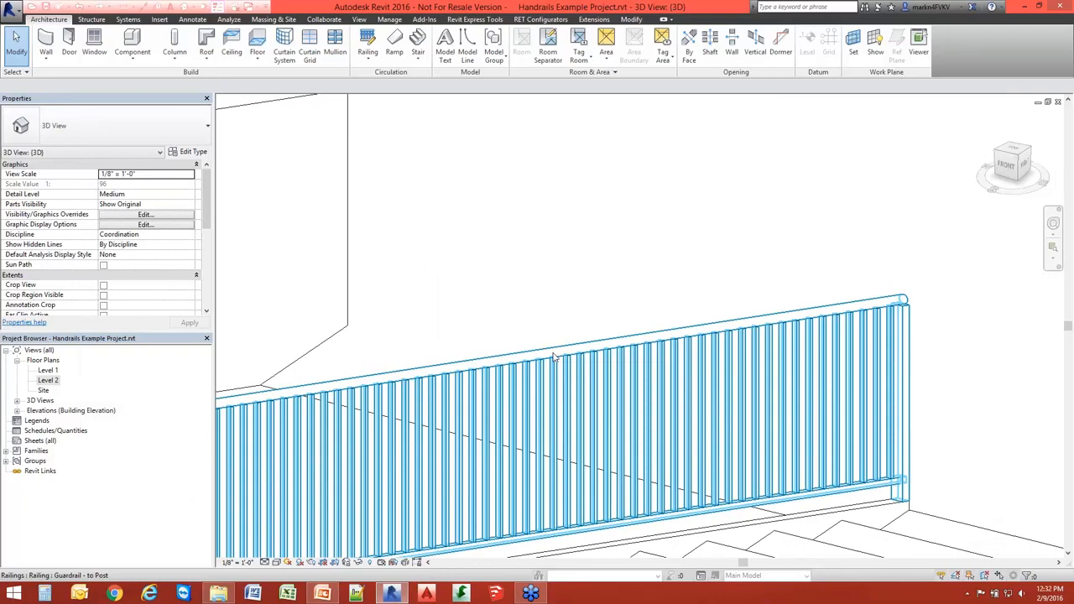
scroll(555, 355, "down", 3)
key("Tab")
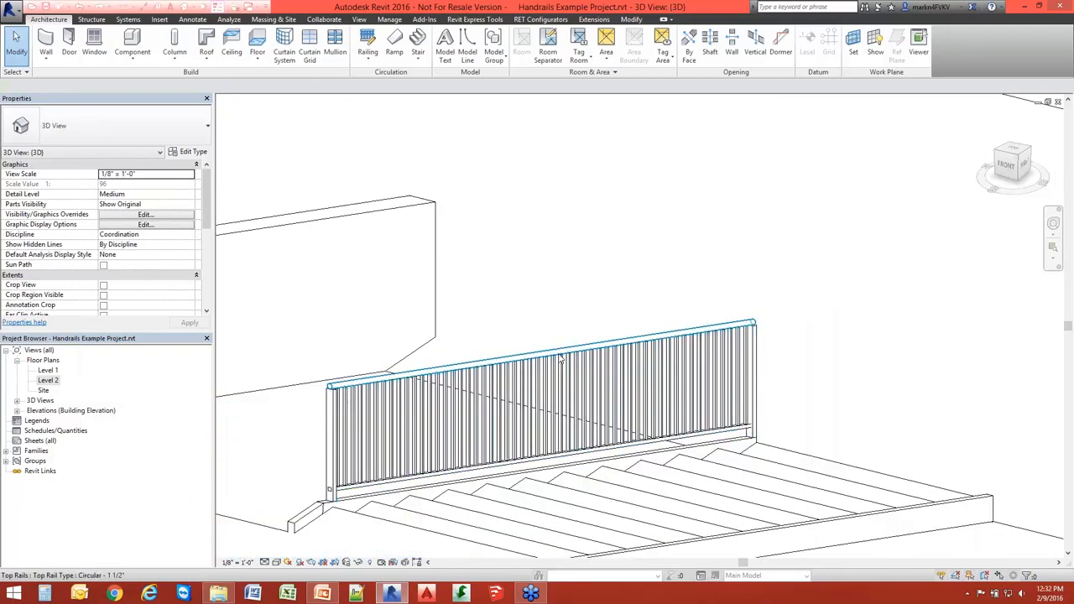
left_click(560, 357)
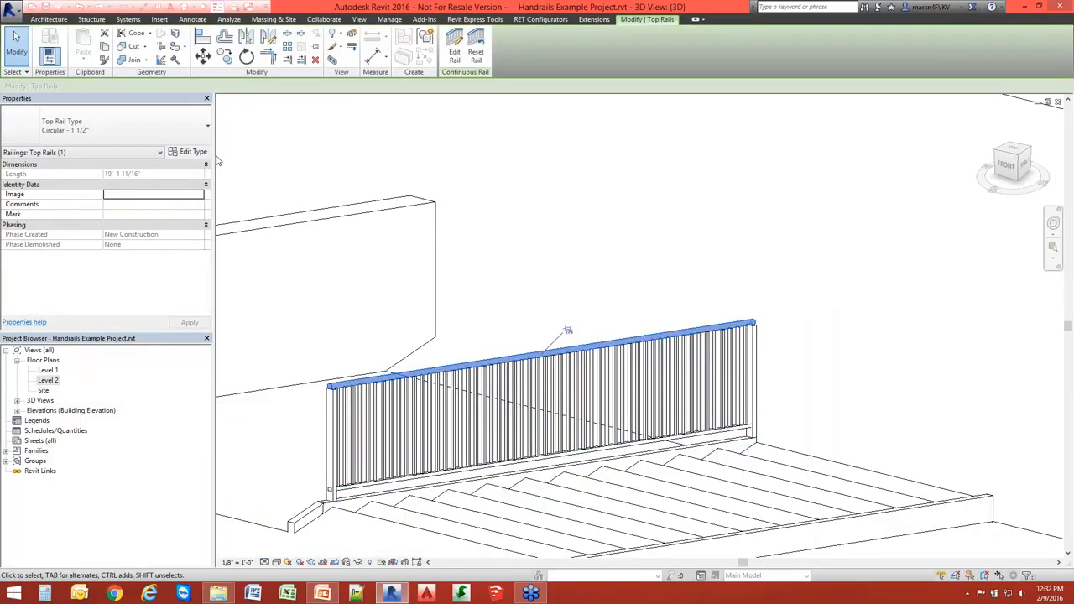
left_click(188, 151)
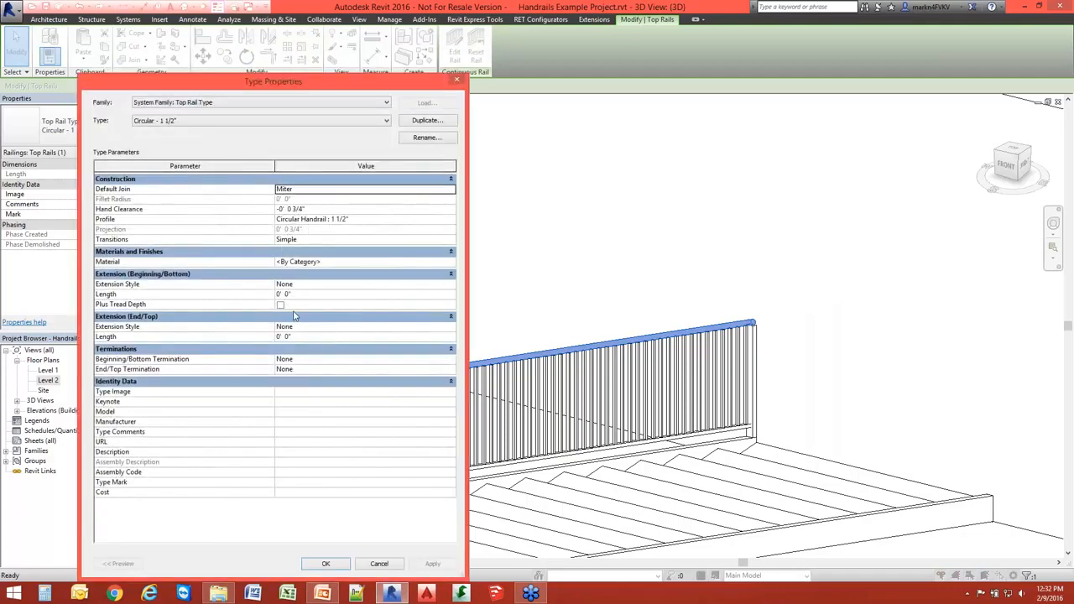
left_click(417, 122)
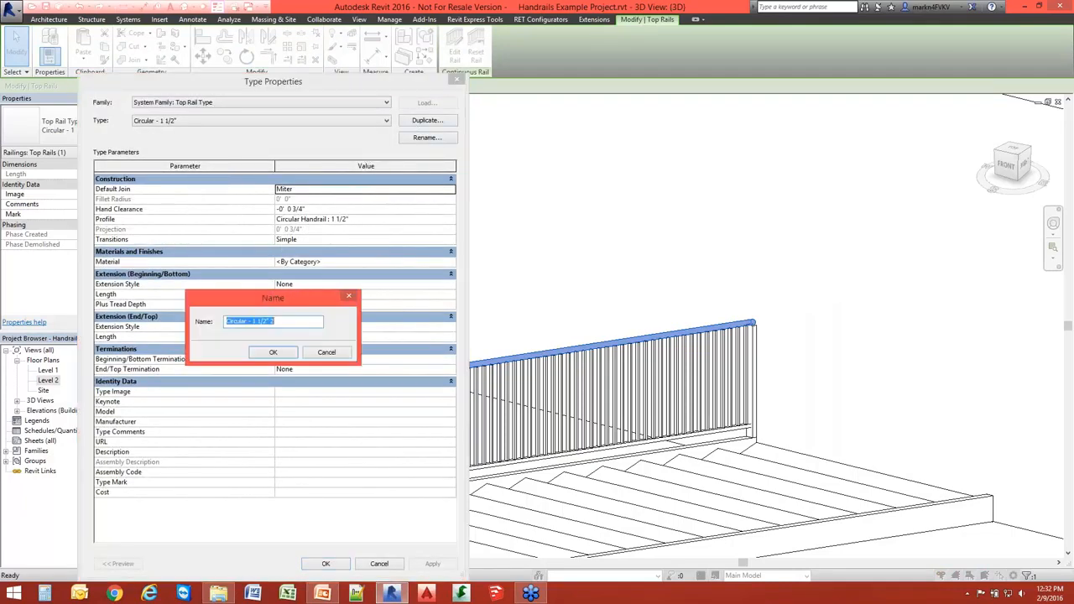
left_click(293, 324)
type("to Post")
left_click(272, 351)
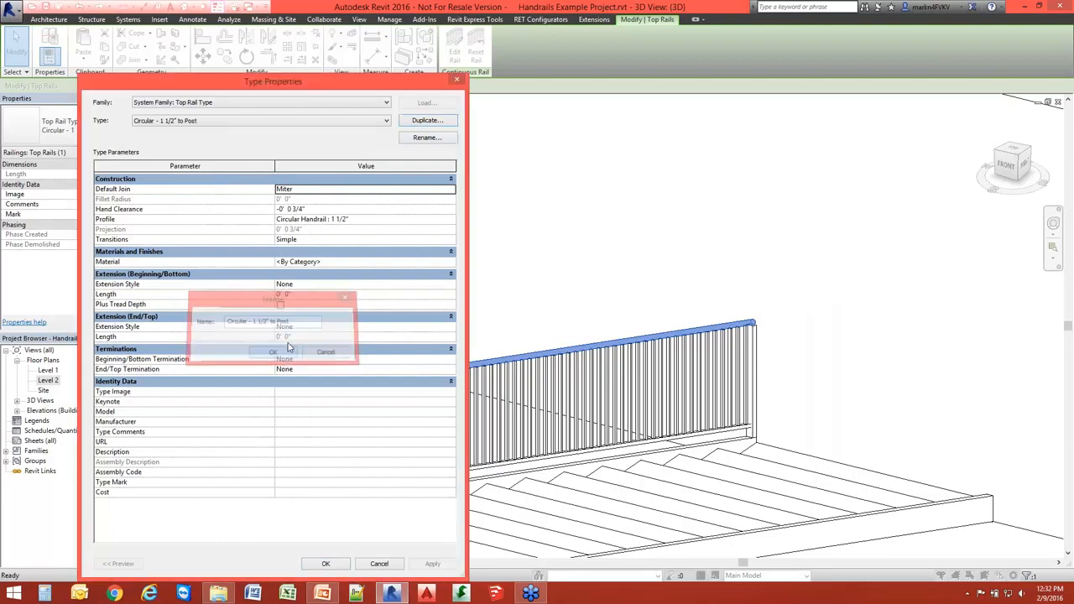
Set the top rail type's beginning/bottom extension style to Post and include the tread depth
left_click(348, 284)
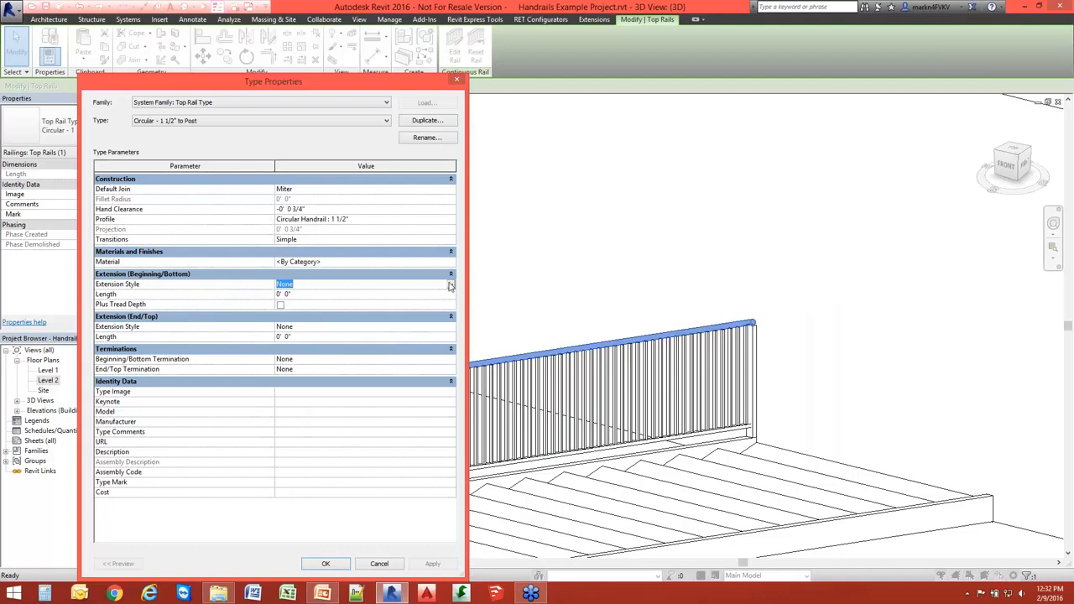
left_click(450, 285)
left_click(349, 319)
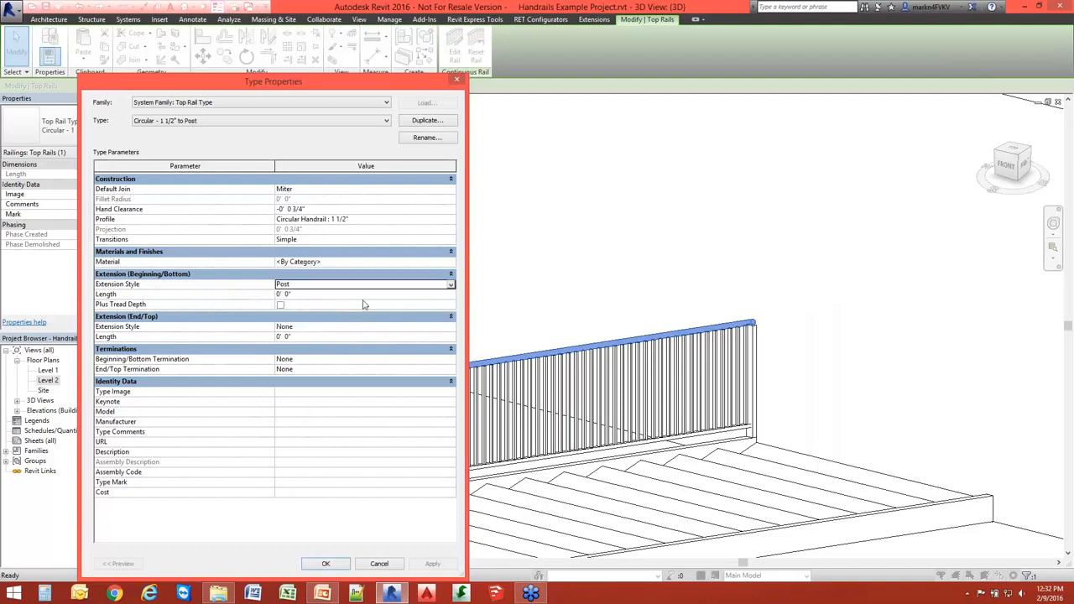
key("Tab")
left_click(284, 308)
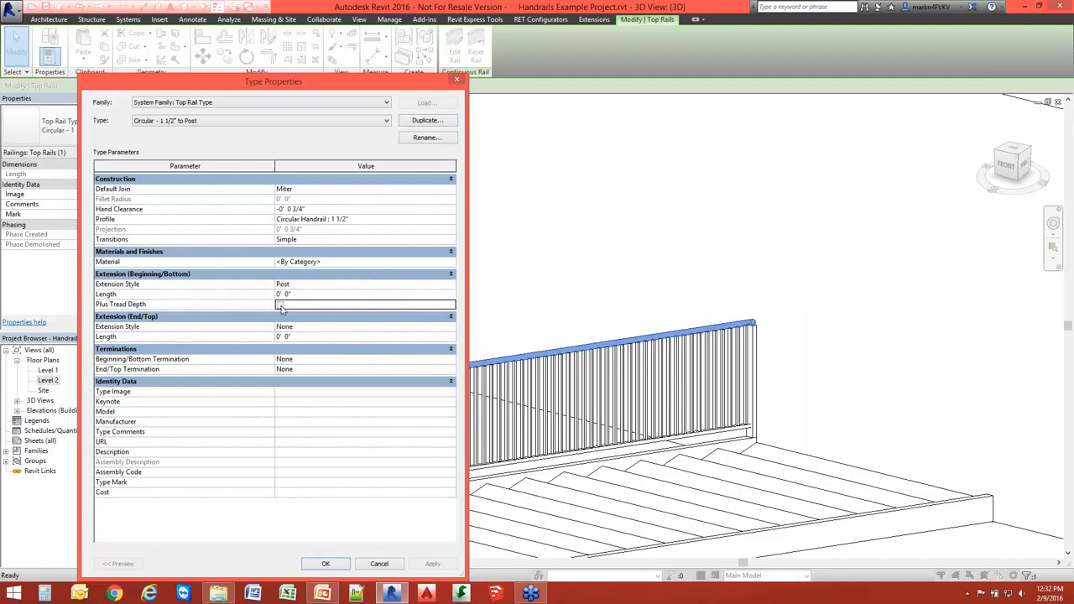
left_click(280, 305)
Set the top rail type's end/top extension style to Post with a length of 1' 0" and accept the type changes
left_click(351, 328)
left_click(450, 329)
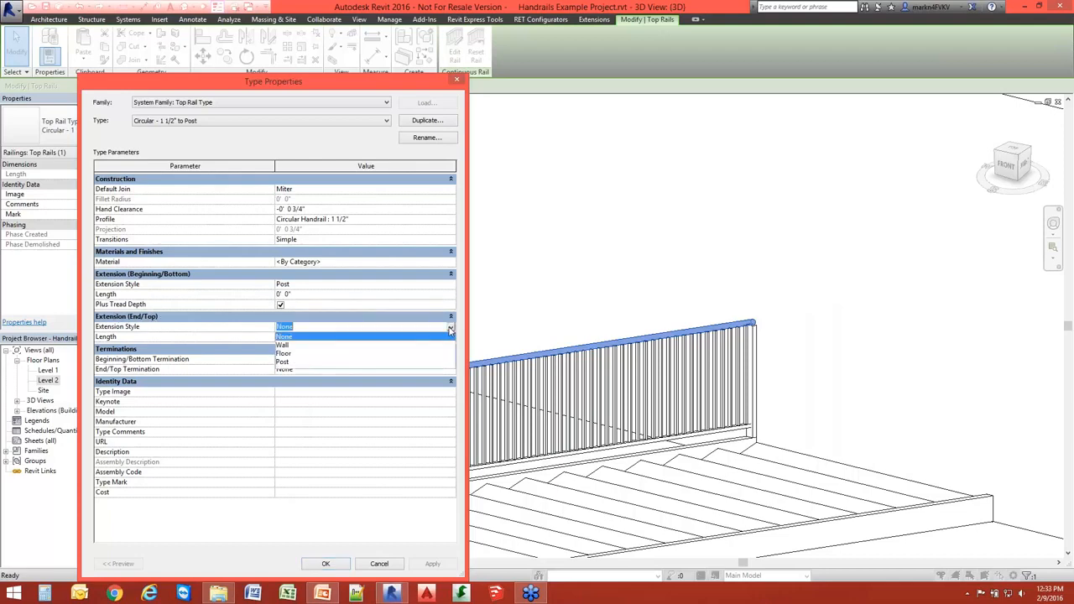
left_click(308, 363)
left_click(318, 339)
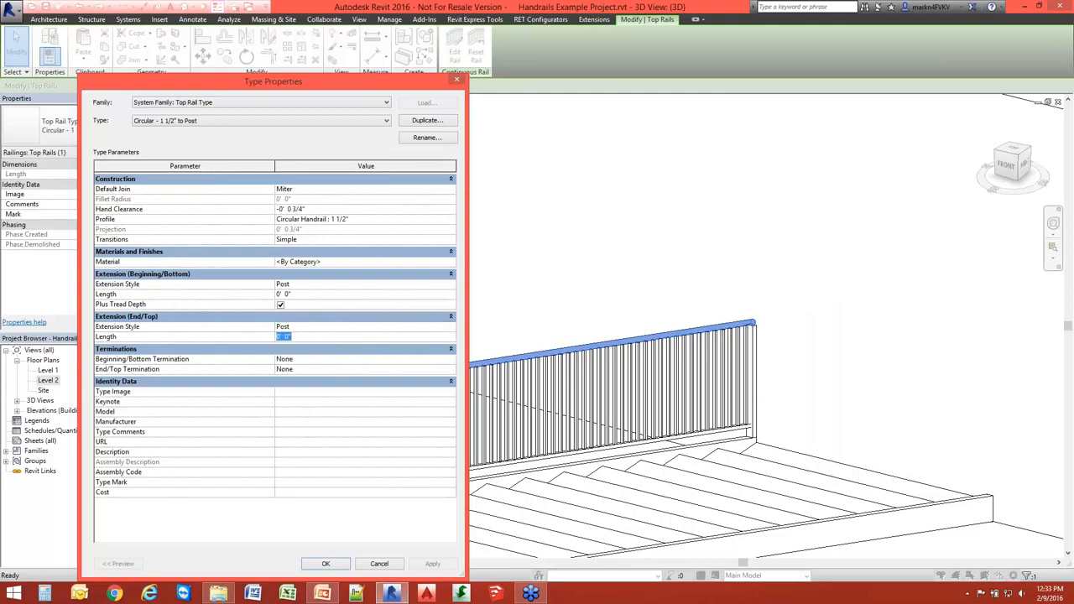
type("1' 0\"")
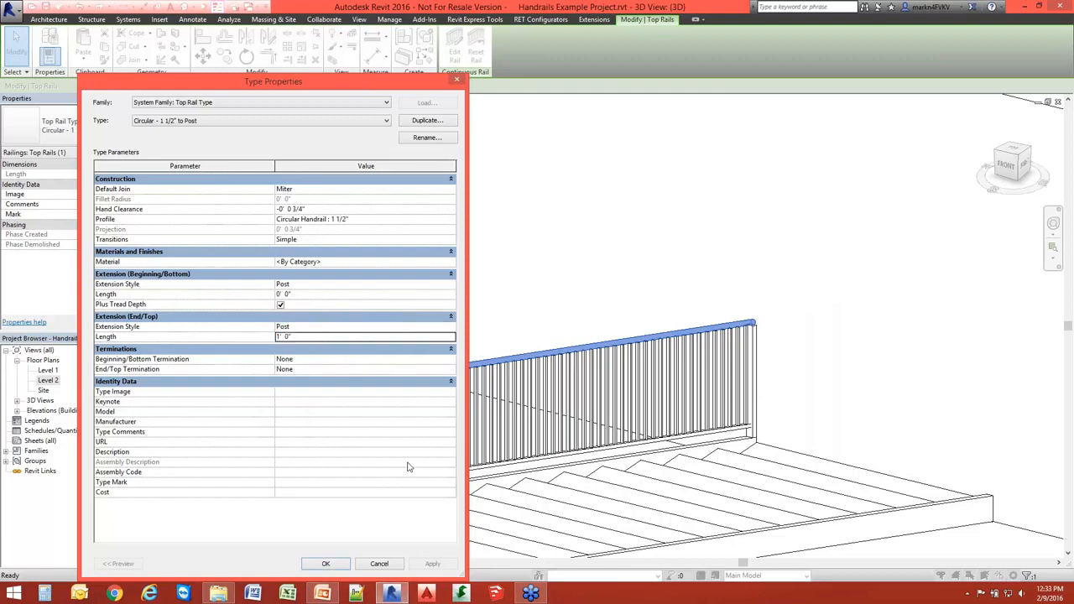
left_click(336, 564)
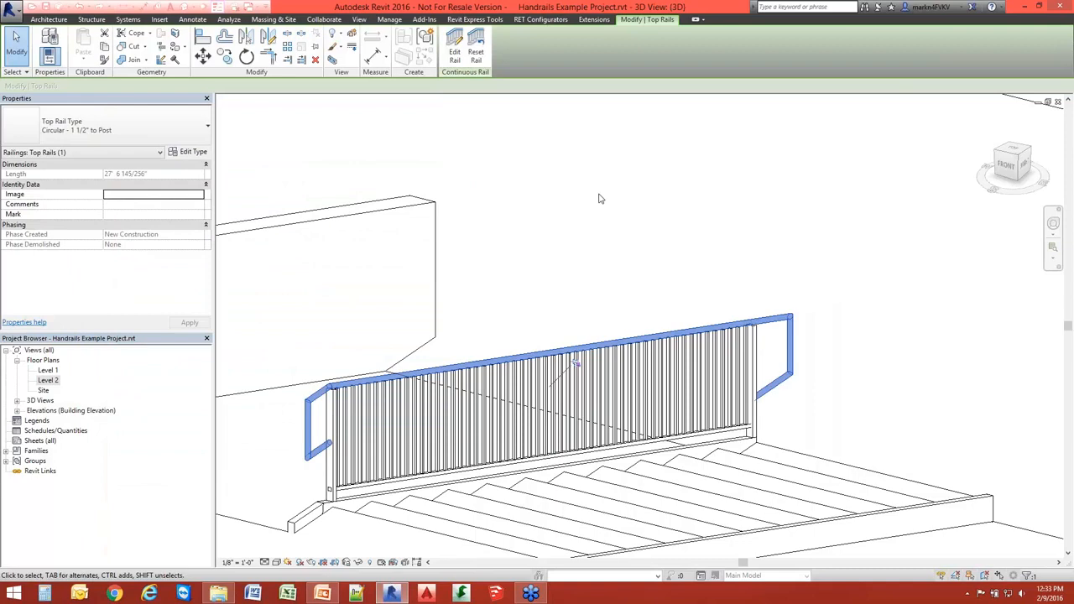
Examine how the top rail returns to the end posts at both ends of the third stair's guardrail
left_click(648, 199)
scroll(649, 199, "down", 2)
scroll(714, 321, "up", 5)
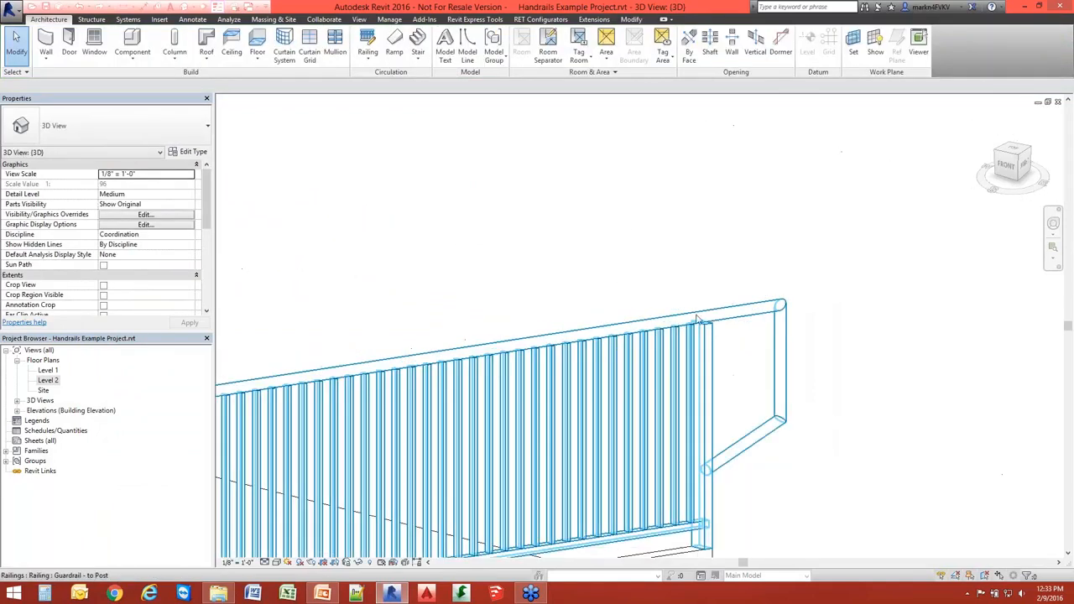
scroll(703, 323, "down", 3)
scroll(422, 349, "up", 5)
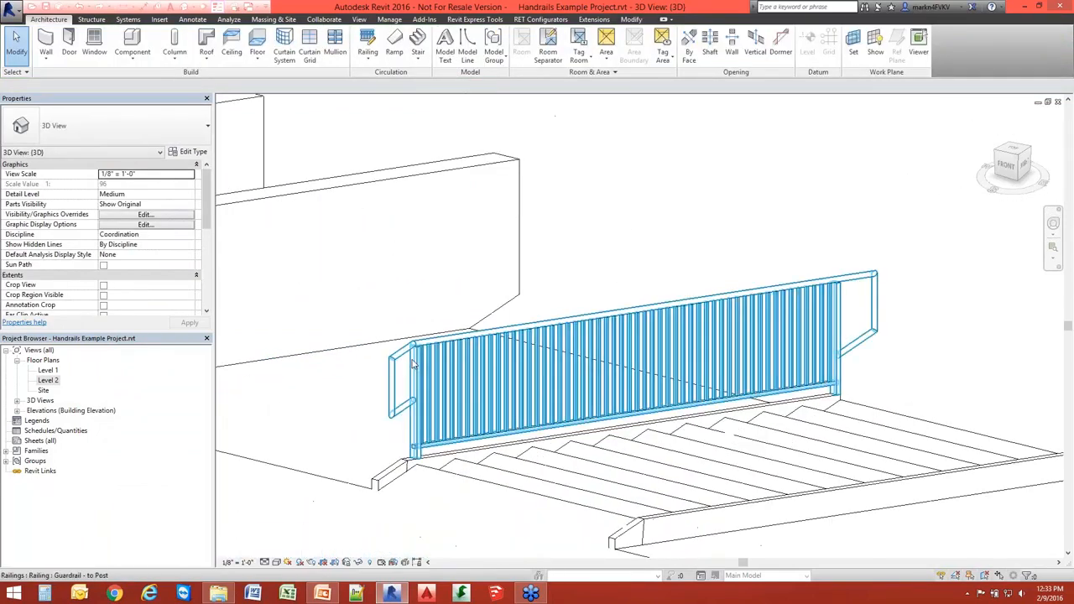
scroll(449, 336, "down", 3)
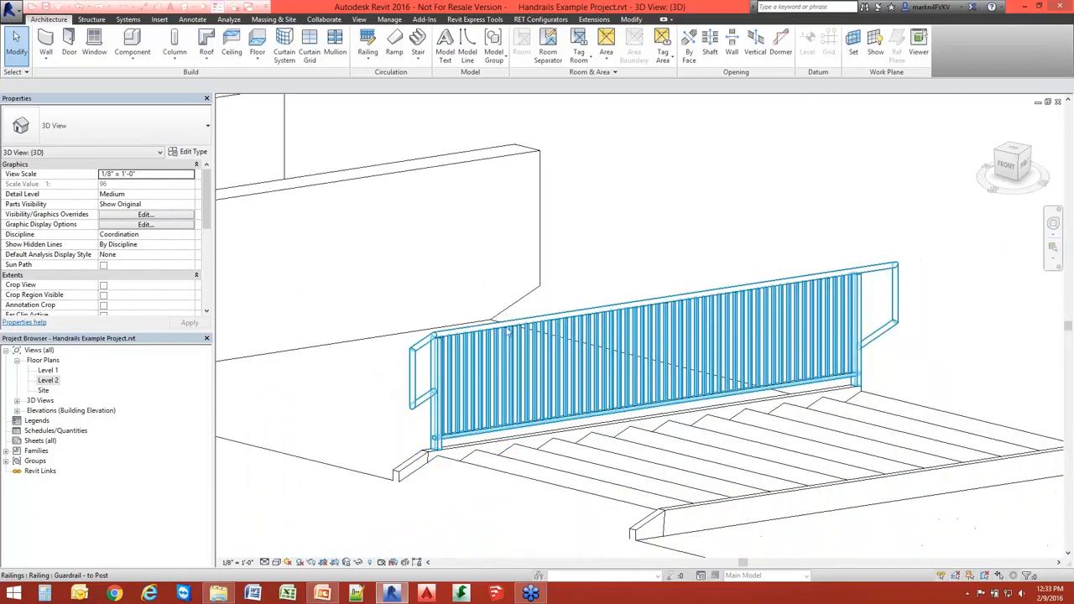
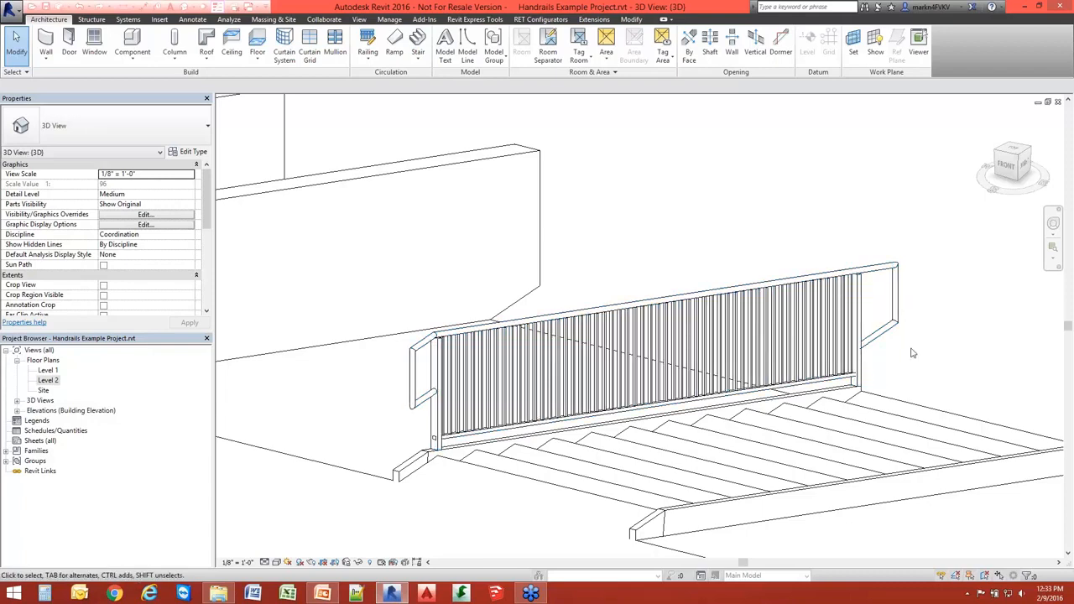
scroll(915, 351, "down", 4)
middle_click_drag(918, 349, 789, 332)
scroll(790, 331, "down", 1)
scroll(789, 333, "down", 1)
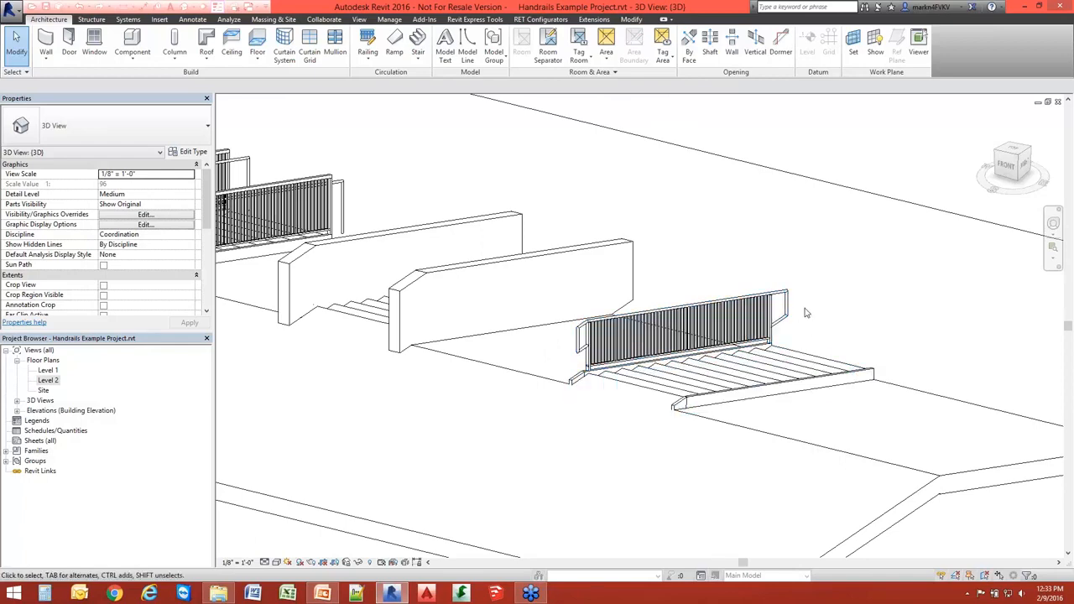
scroll(750, 338, "up", 3)
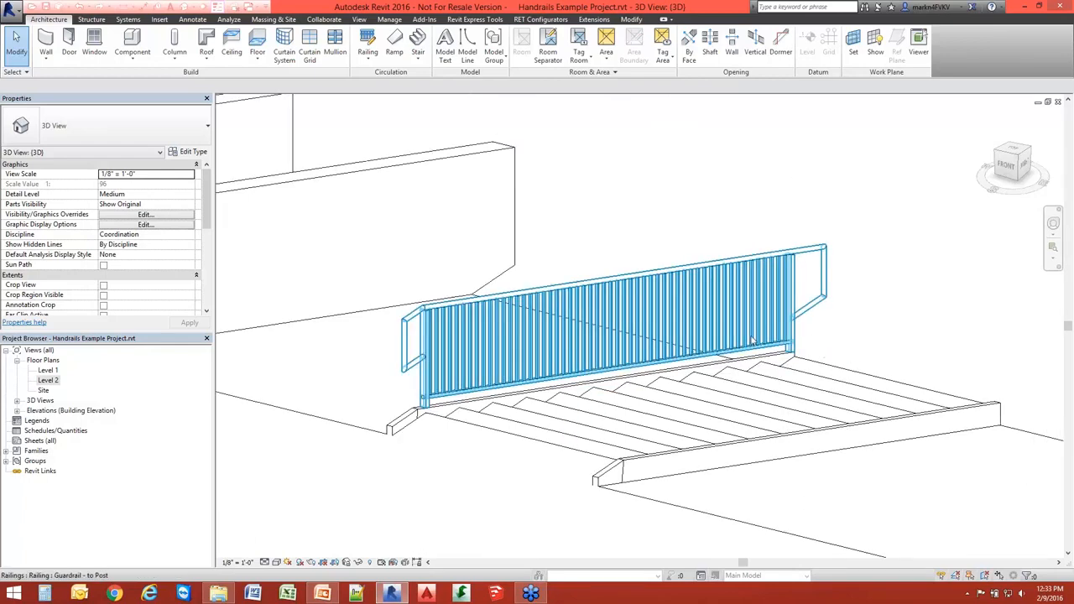
scroll(753, 340, "down", 5)
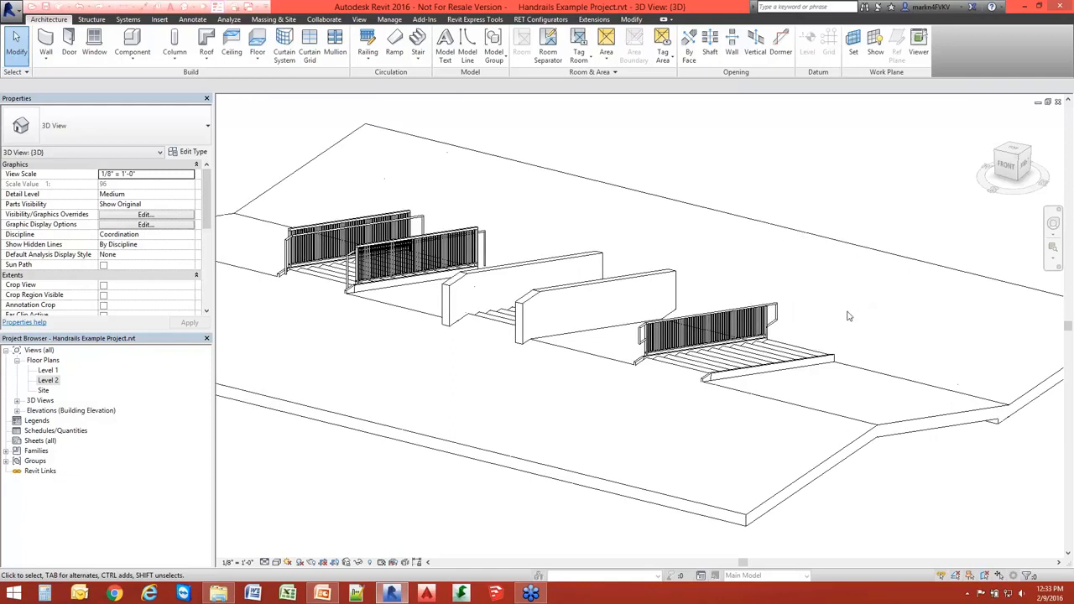
middle_click_drag(847, 315, 709, 337, "shift")
Open the Level 2 floor plan and start a new railing path with the type Guardrail - to Post
left_click(709, 337)
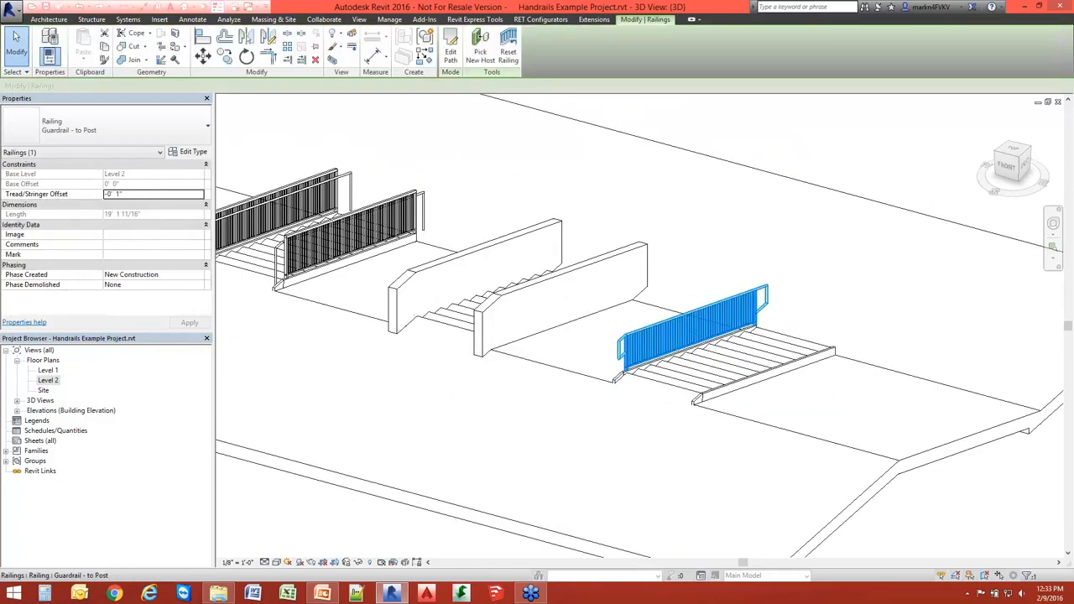
double_click(48, 381)
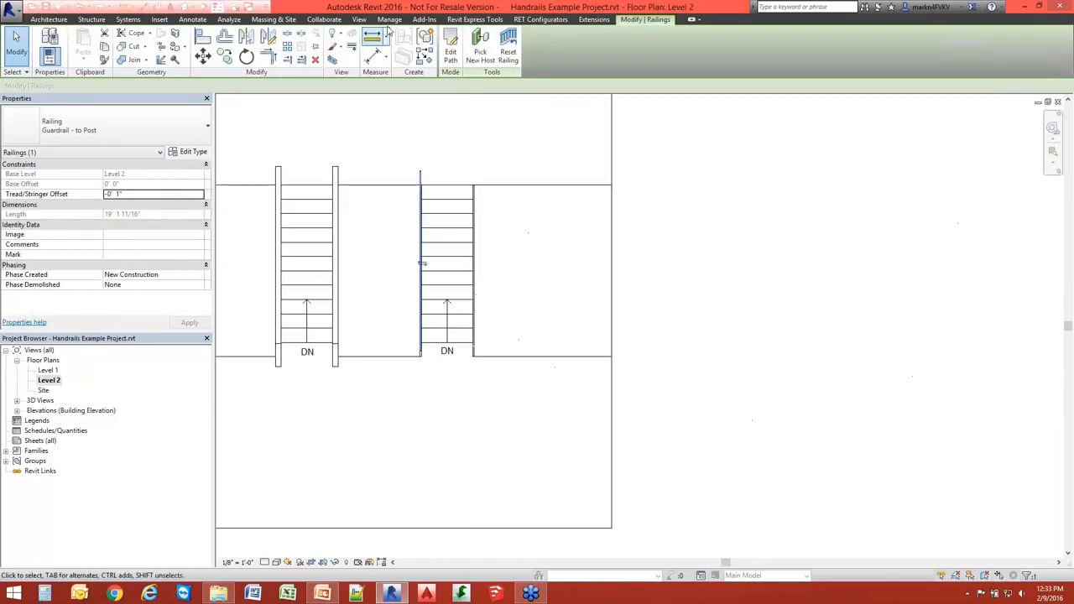
left_click(472, 138)
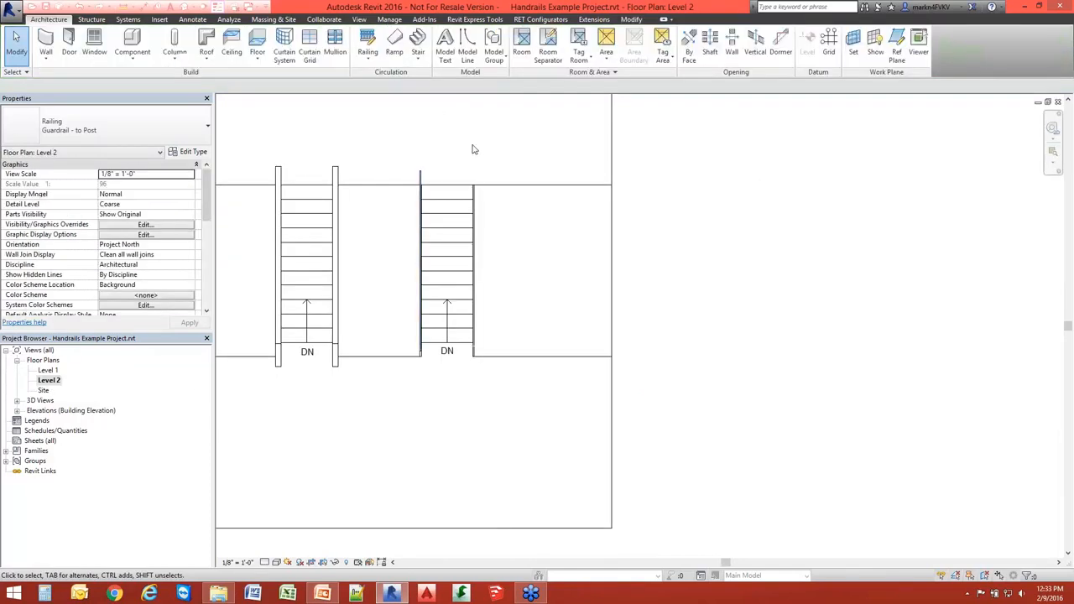
left_click(368, 42)
left_click(158, 131)
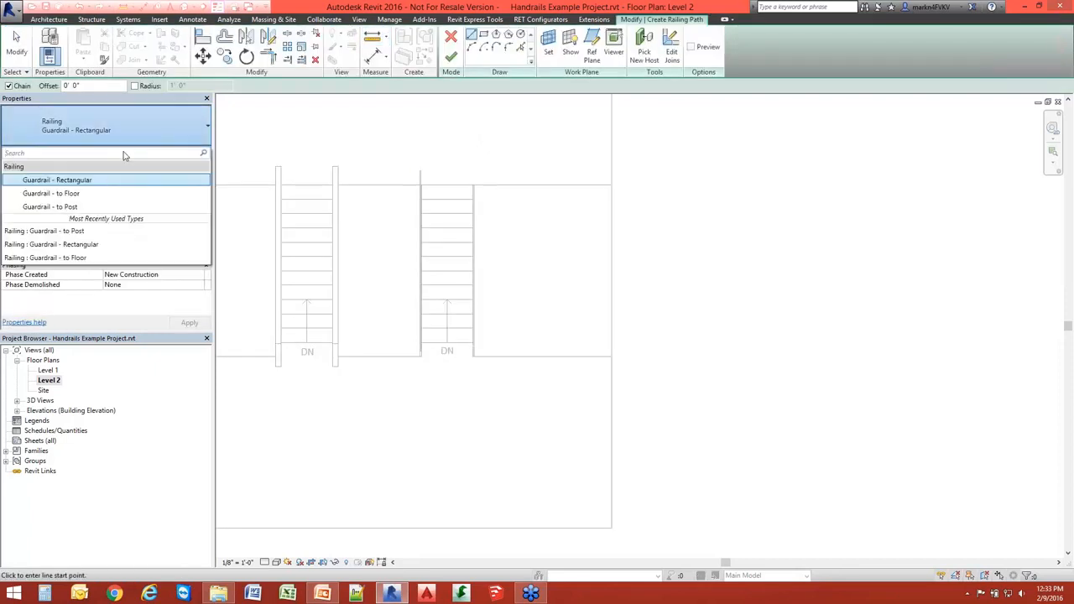
left_click(90, 209)
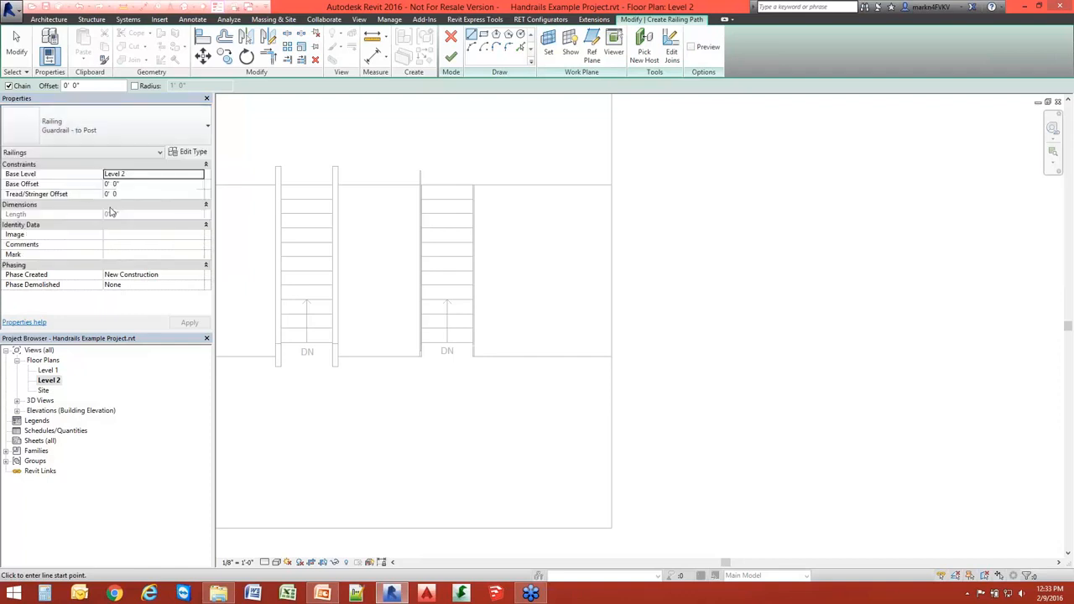
Sketch a straight railing path about 18' 4" long down the third stair's unrailed edge, from the upper floor edge to the last riser, and finish it
scroll(477, 181, "up", 3)
scroll(476, 180, "up", 3)
left_click(464, 184)
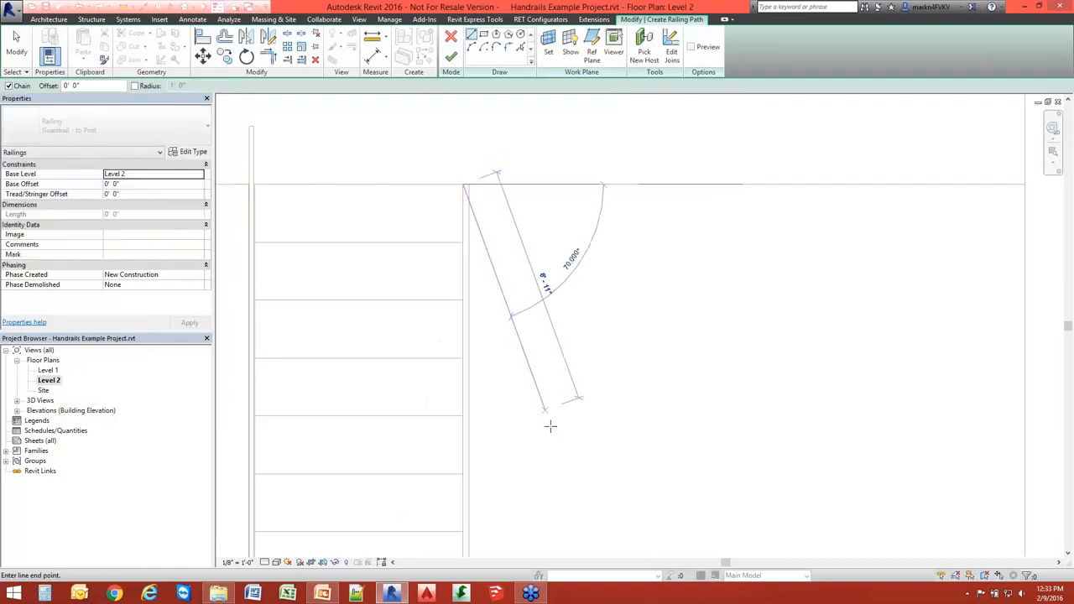
scroll(537, 504, "down", 1)
middle_click_drag(513, 537, 432, 242)
left_click(401, 333)
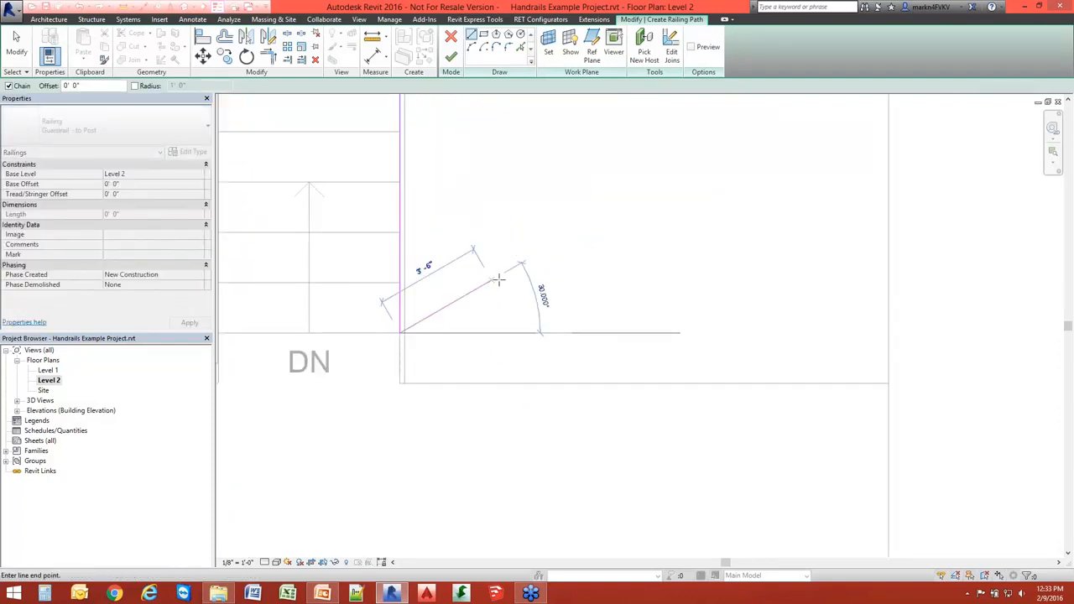
scroll(489, 283, "down", 2)
key("Escape")
scroll(468, 153, "down", 1)
middle_click_drag(468, 153, 418, 212)
scroll(460, 265, "down", 1)
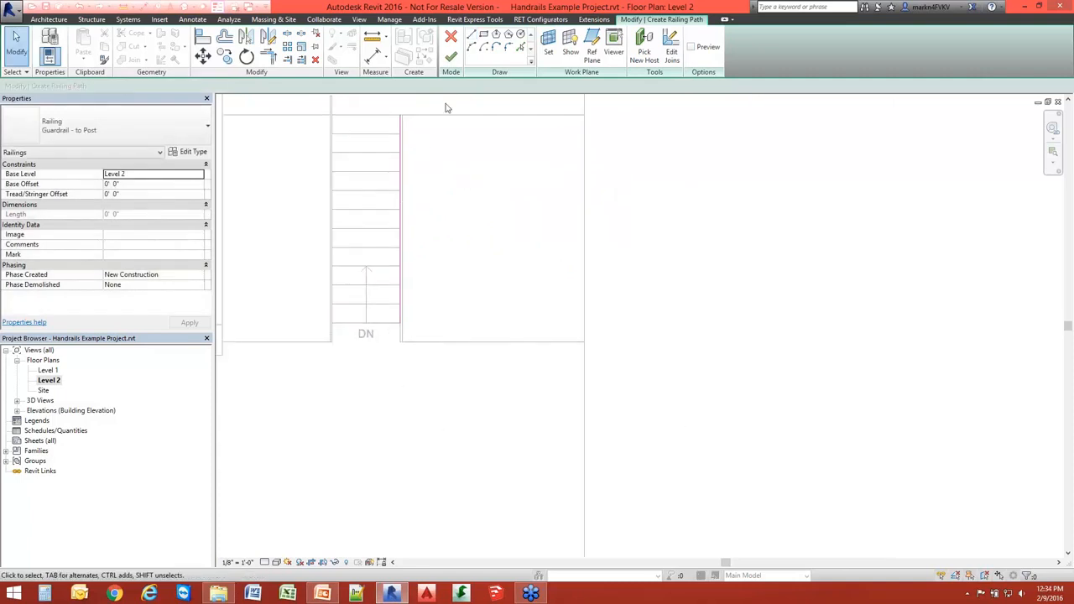
left_click(450, 56)
Try a Tread/Stringer Offset of -0' 1" on the new guardrail of the third stair
left_click(401, 317)
scroll(401, 322, "up", 4)
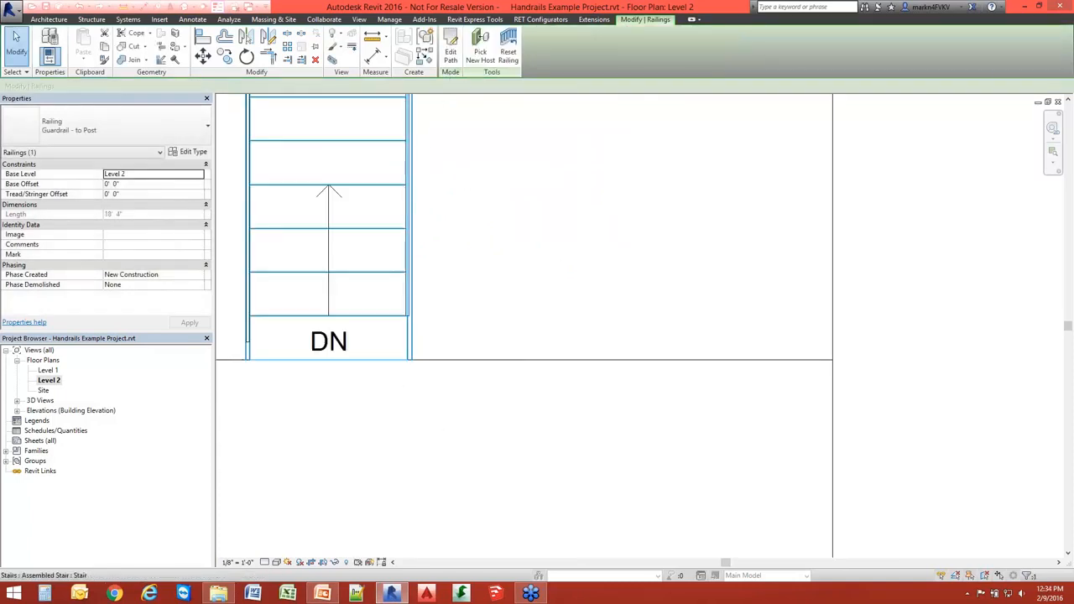
scroll(394, 272, "down", 6)
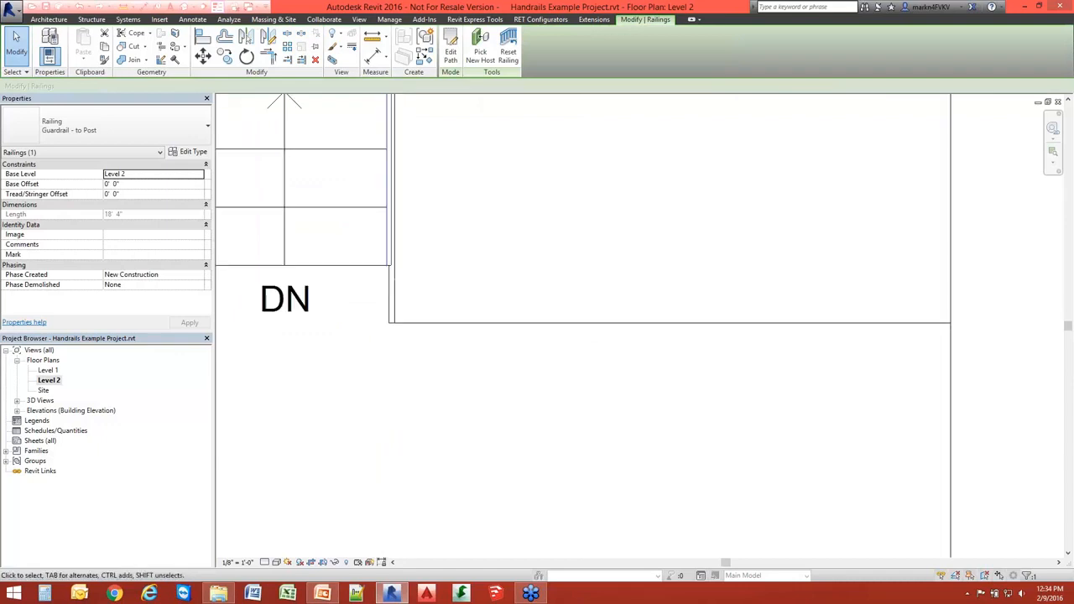
middle_click_drag(391, 257, 380, 453)
scroll(416, 401, "up", 1)
scroll(362, 338, "up", 4)
middle_click_drag(365, 491, 356, 308)
left_click(161, 196)
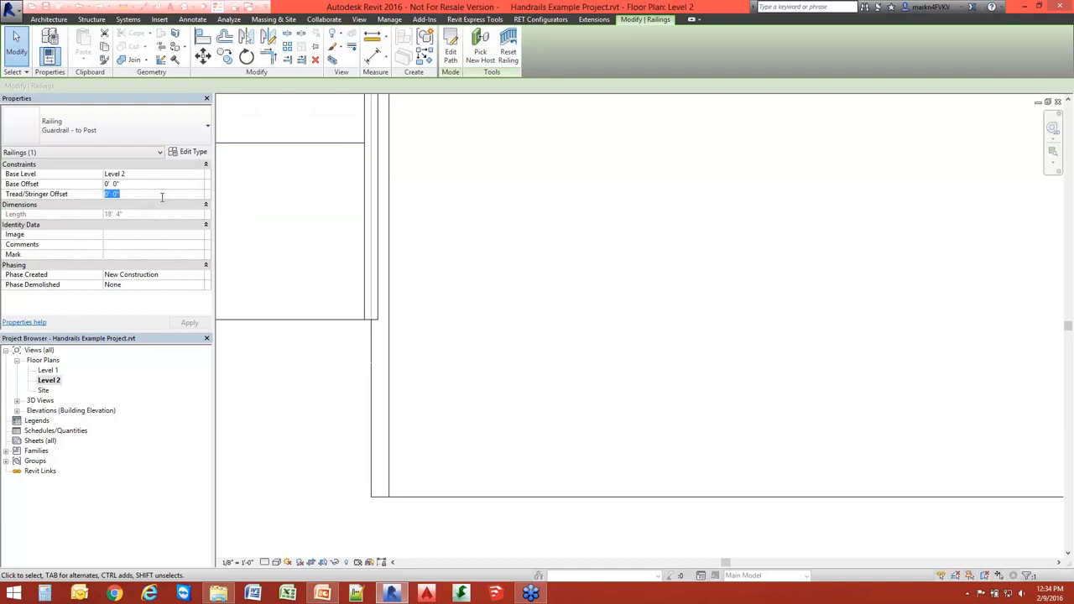
type("-0' 1")
key("Return")
Set the new guardrail's Tread/Stringer Offset to 0' 1"
left_click(178, 205)
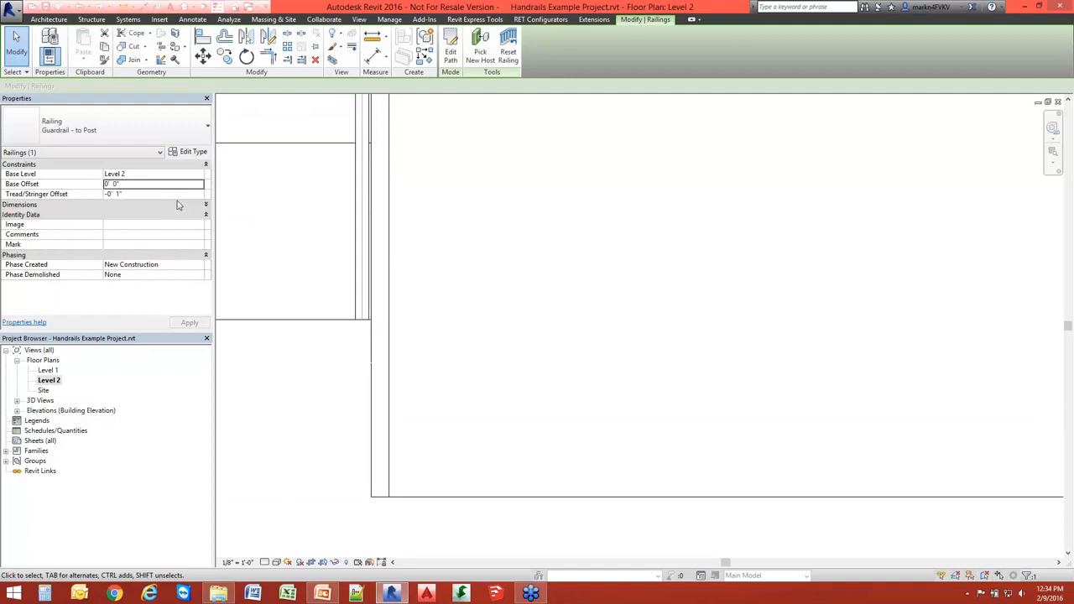
key("Tab")
type("1\"")
key("Return")
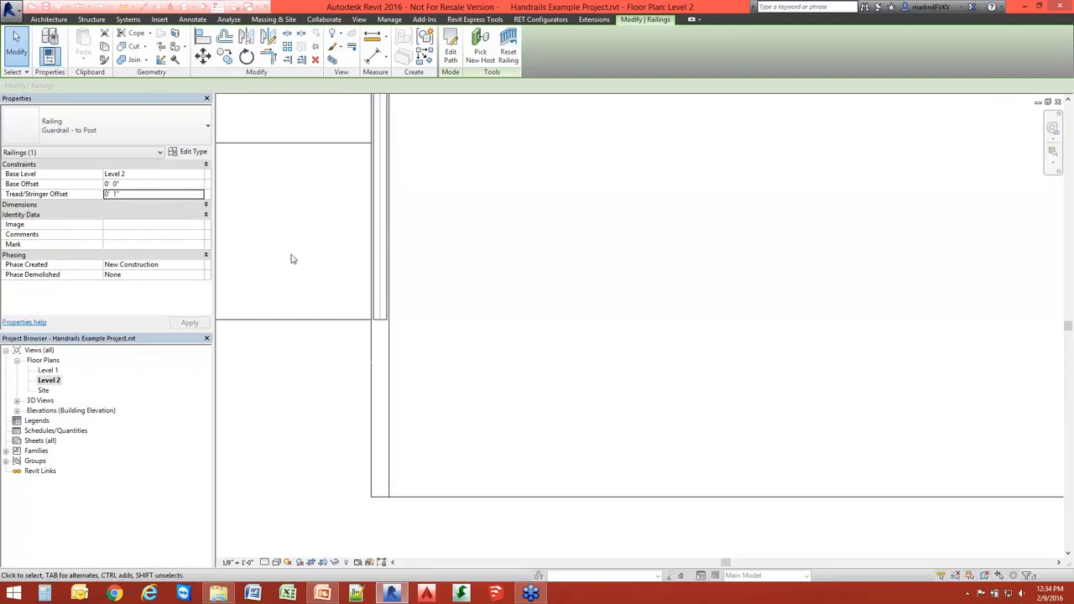
Host the guardrail along the right side of the DN stair on that stair using Pick New Host
left_click(333, 244)
scroll(336, 251, "down", 2)
scroll(587, 372, "up", 2)
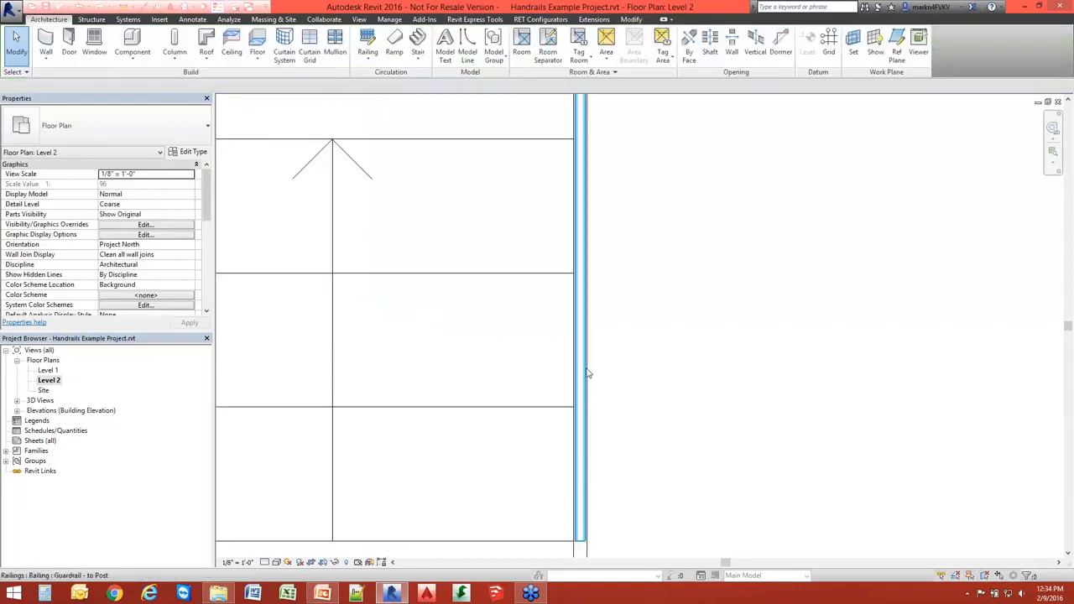
left_click(587, 373)
scroll(587, 373, "down", 3)
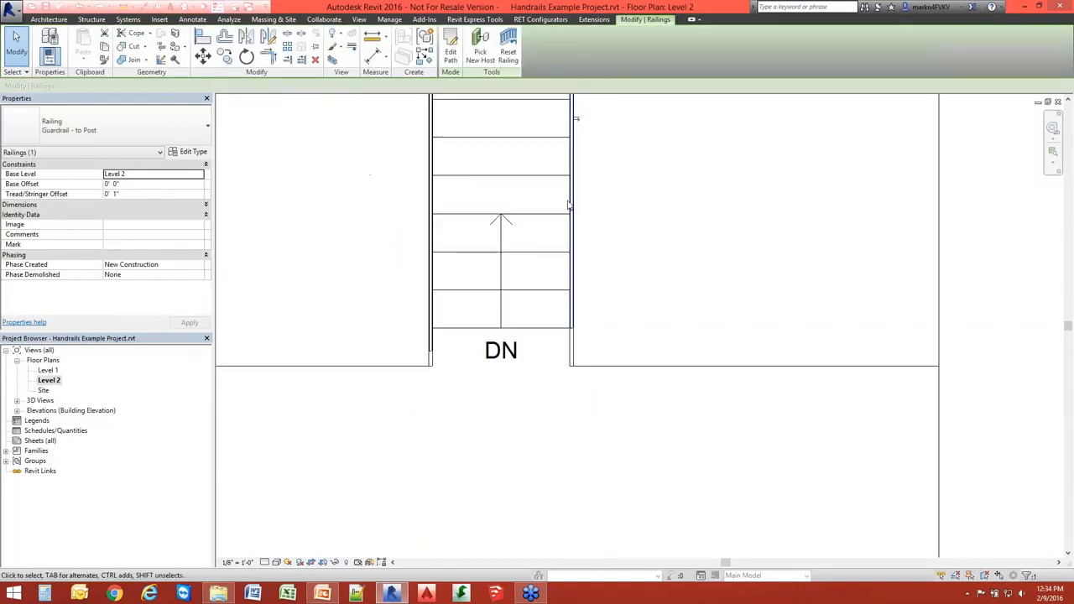
left_click(483, 55)
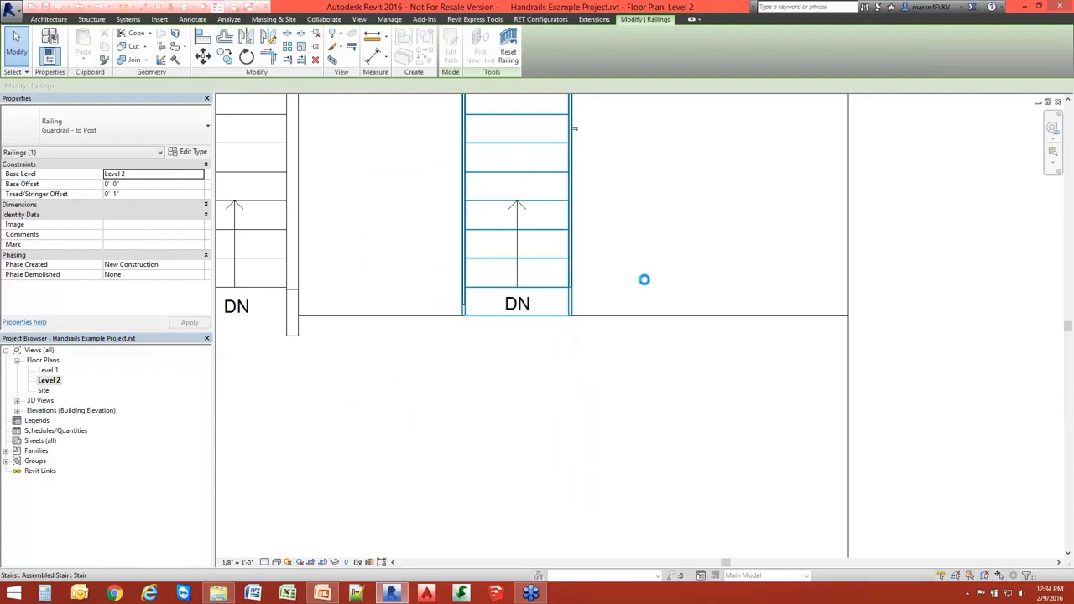
key("Escape")
key("Escape")
Check the newly hosted guardrail in the Level 2 plan and open the default 3D view
scroll(514, 323, "down", 3)
scroll(513, 166, "up", 2)
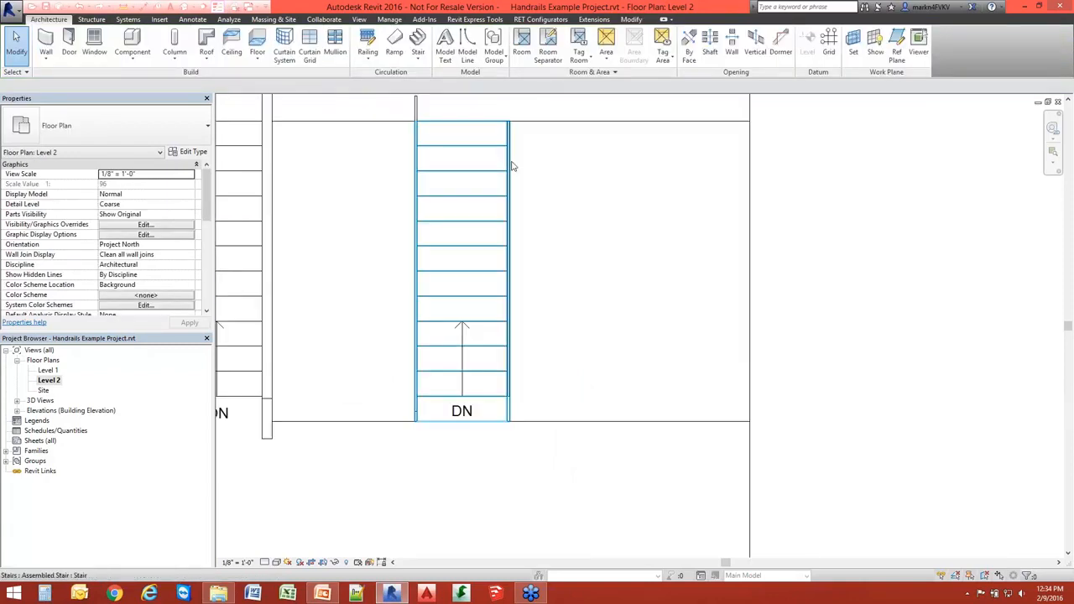
left_click(511, 172)
scroll(509, 151, "up", 3)
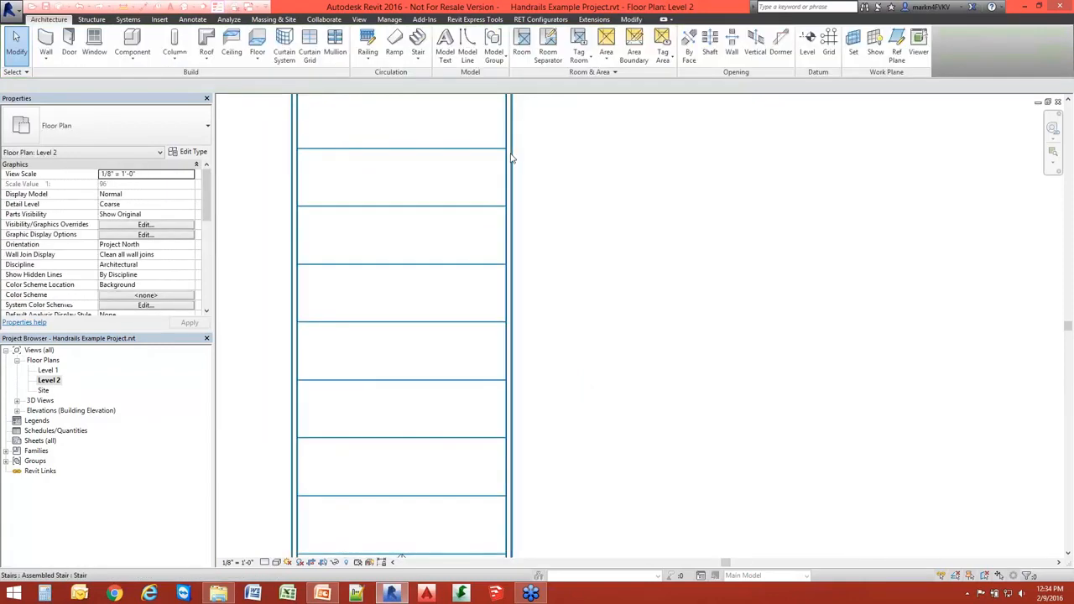
key("Escape")
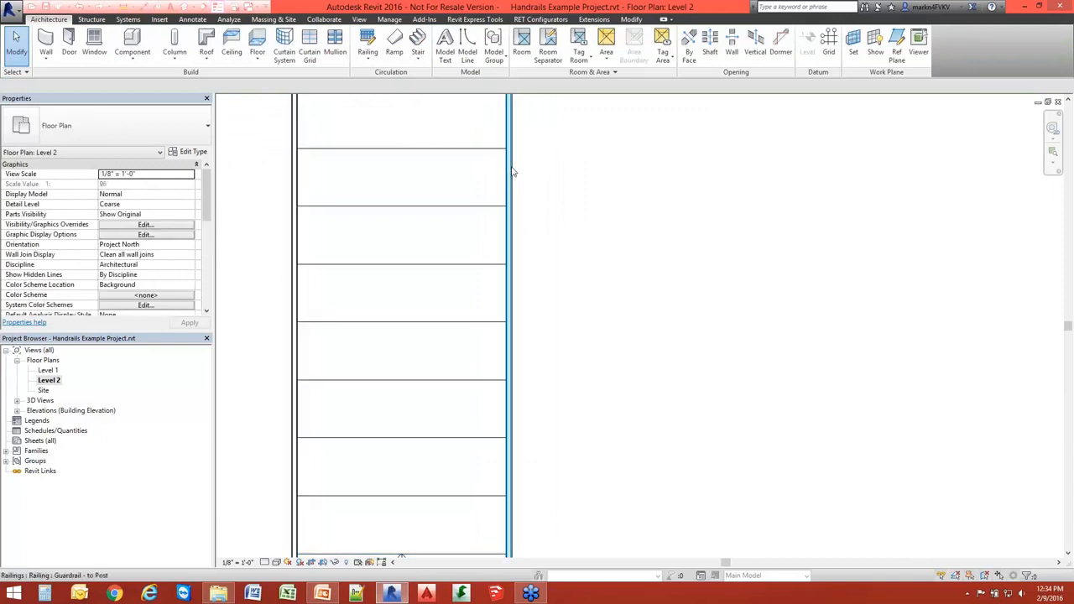
scroll(532, 180, "down", 2)
left_click(188, 7)
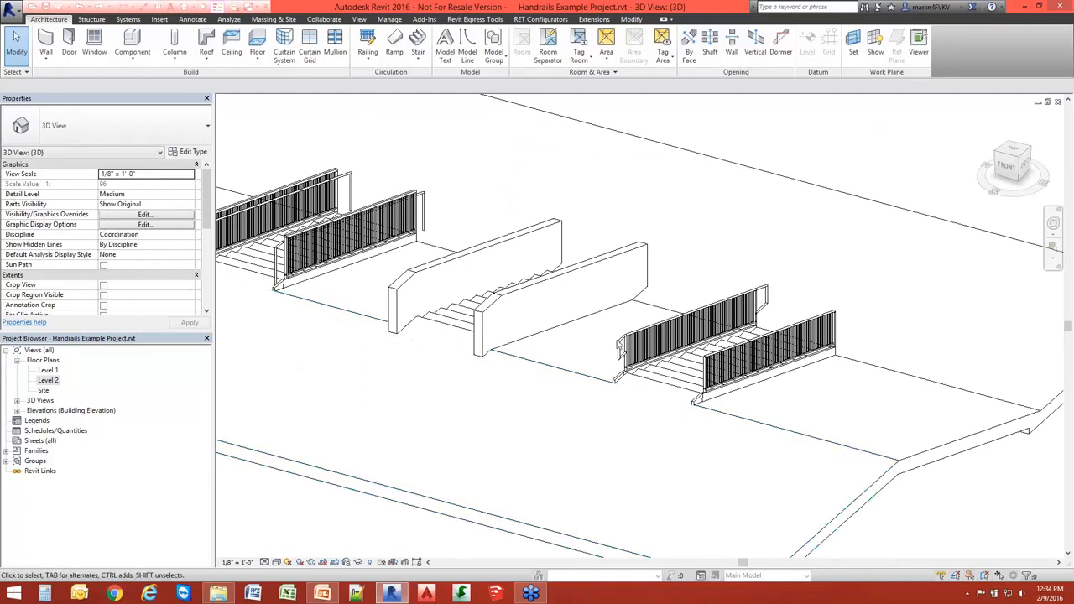
Pin the far guardrail's top rail so that it follows its railing type again
scroll(732, 346, "up", 3)
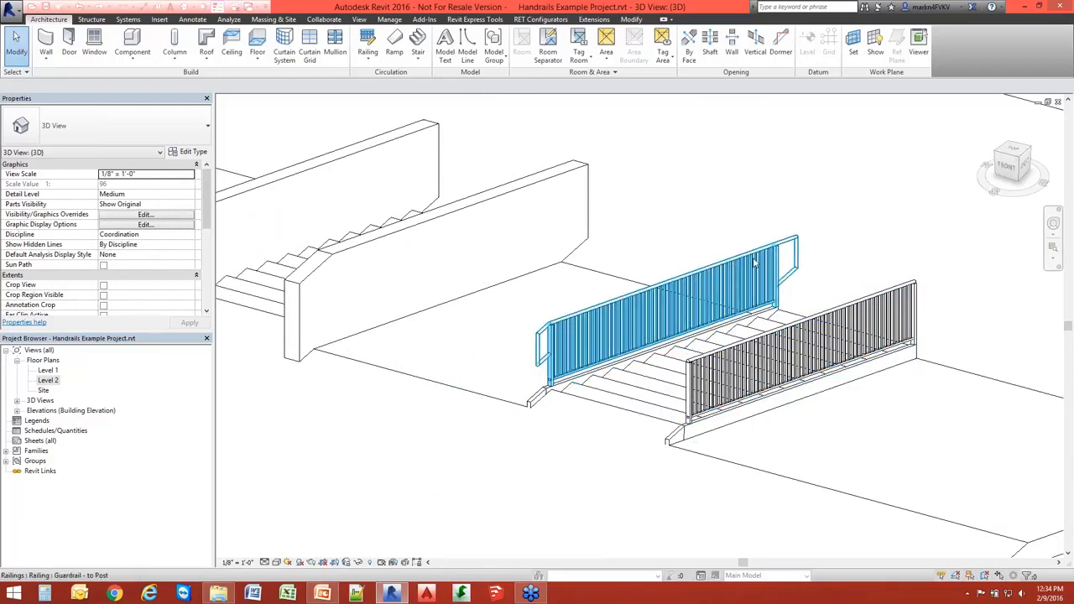
key("Tab")
left_click(726, 267)
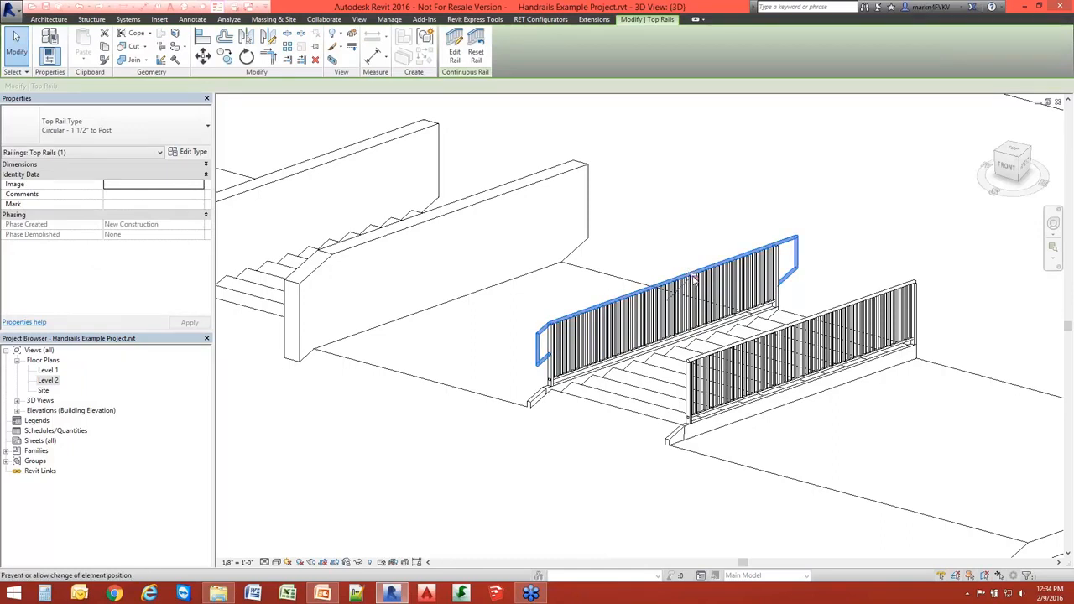
left_click(690, 312)
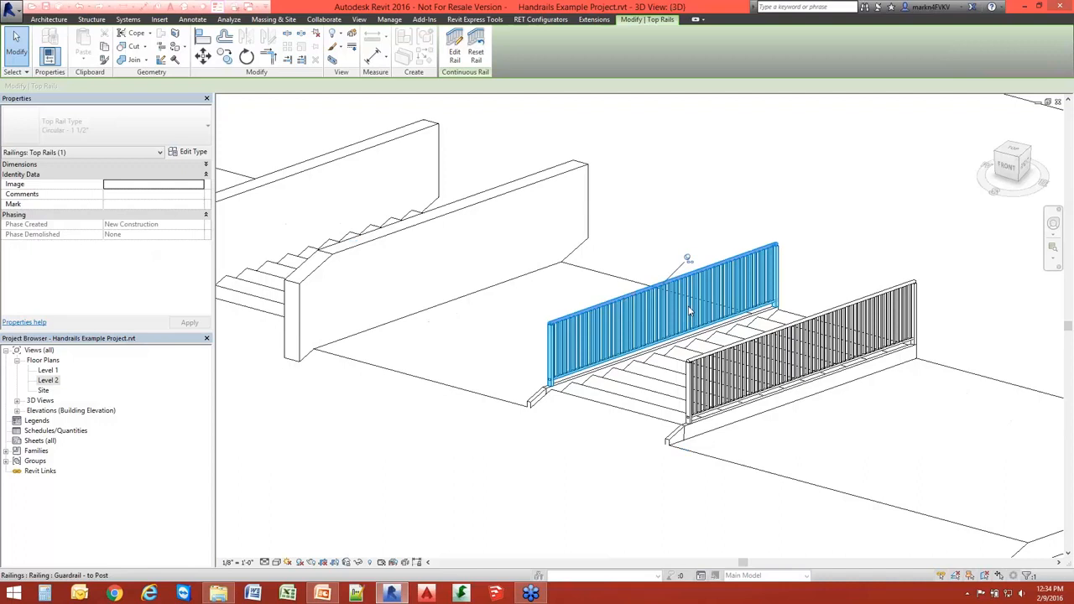
key("Escape")
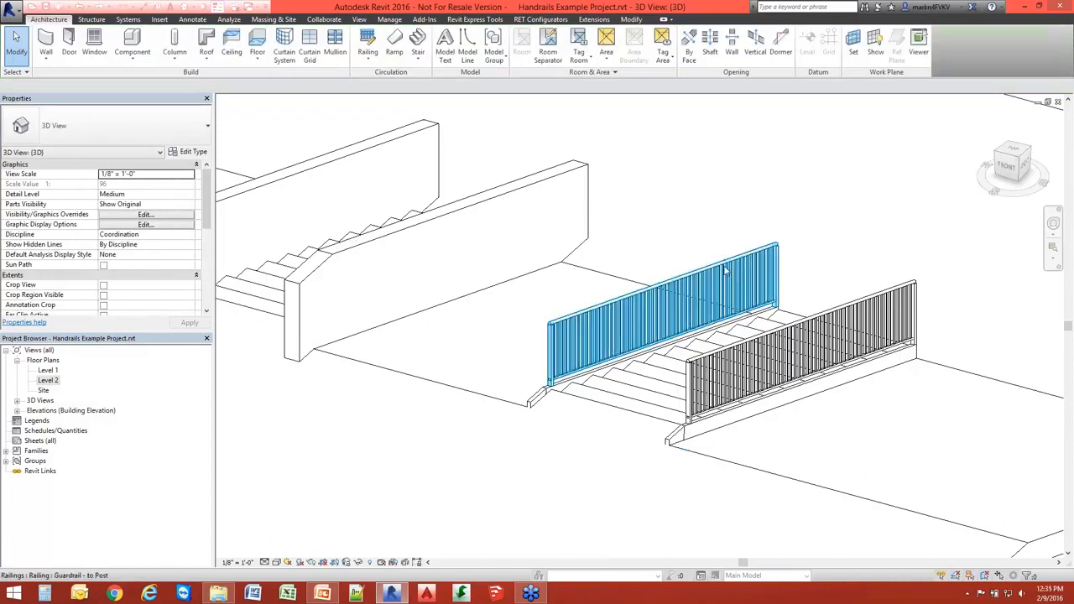
Set the Top Rail type of the Guardrail - to Post railing type to Circular - 1 1/2" to Post
left_click(725, 274)
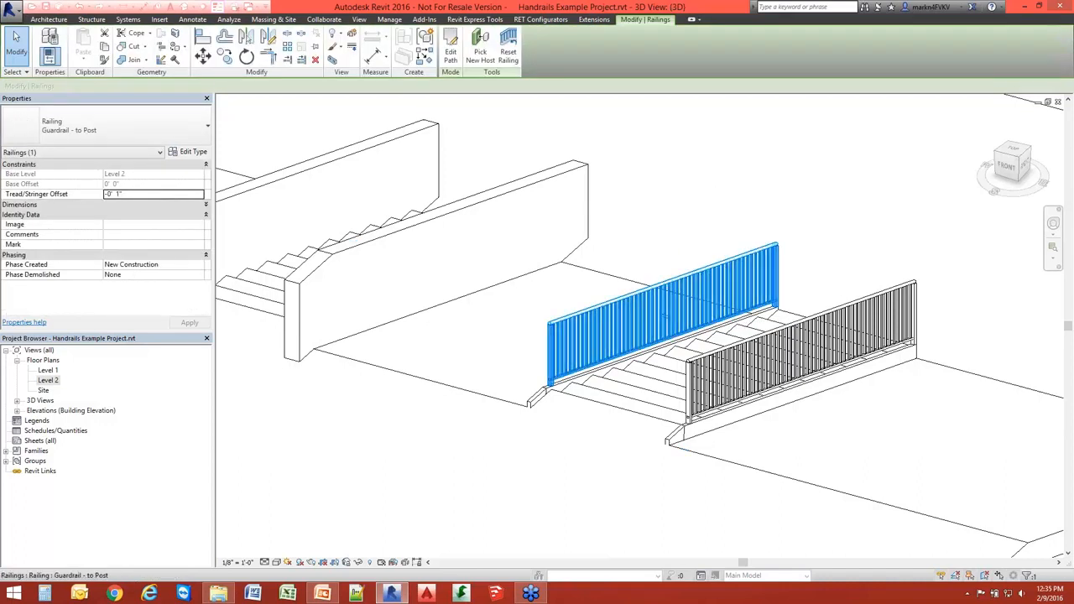
left_click(188, 152)
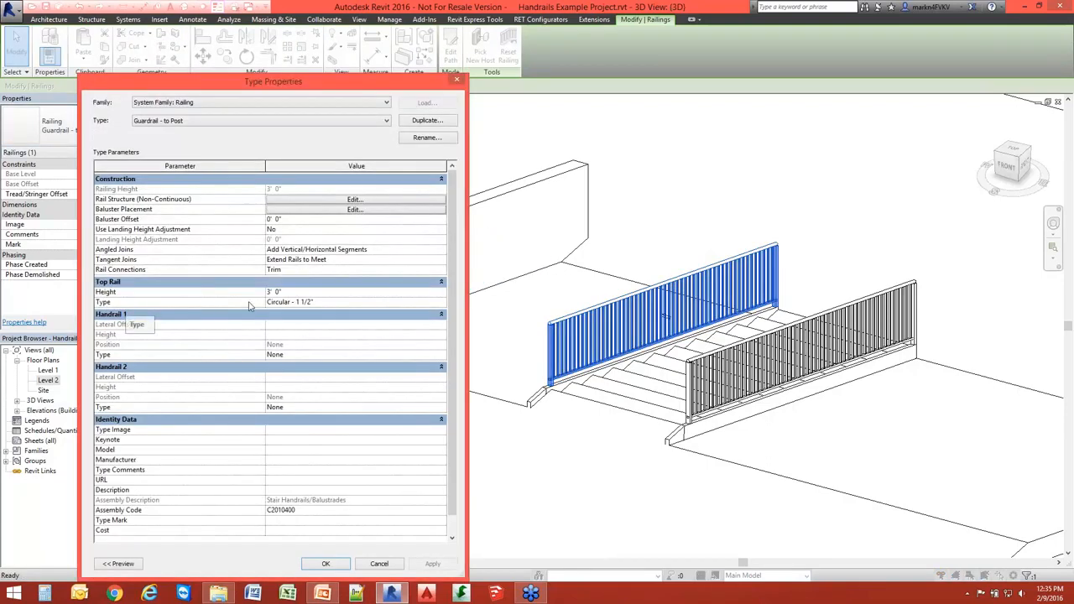
left_click(336, 304)
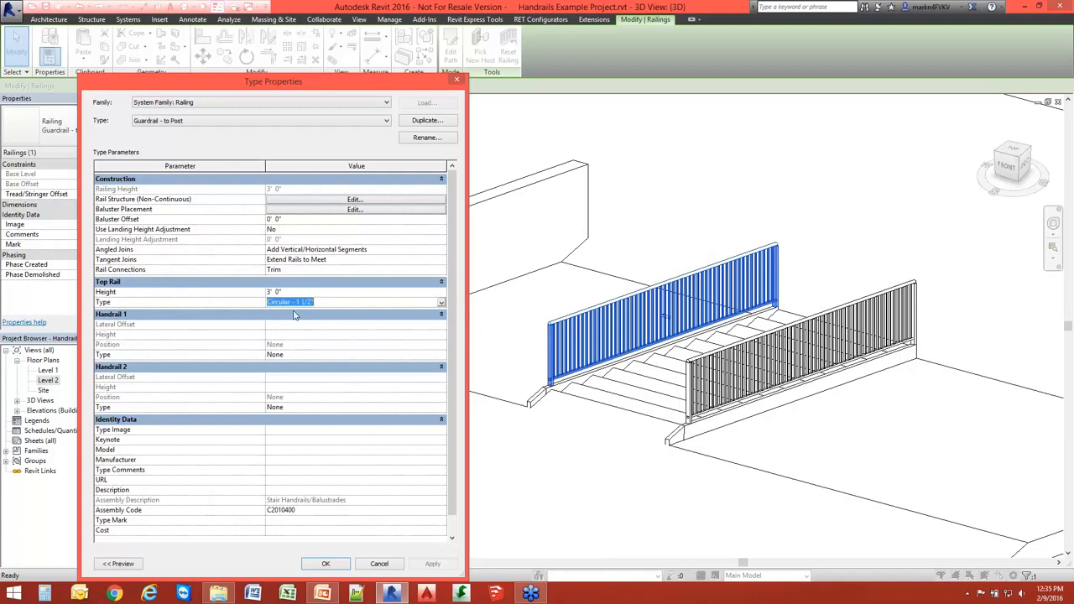
left_click(442, 302)
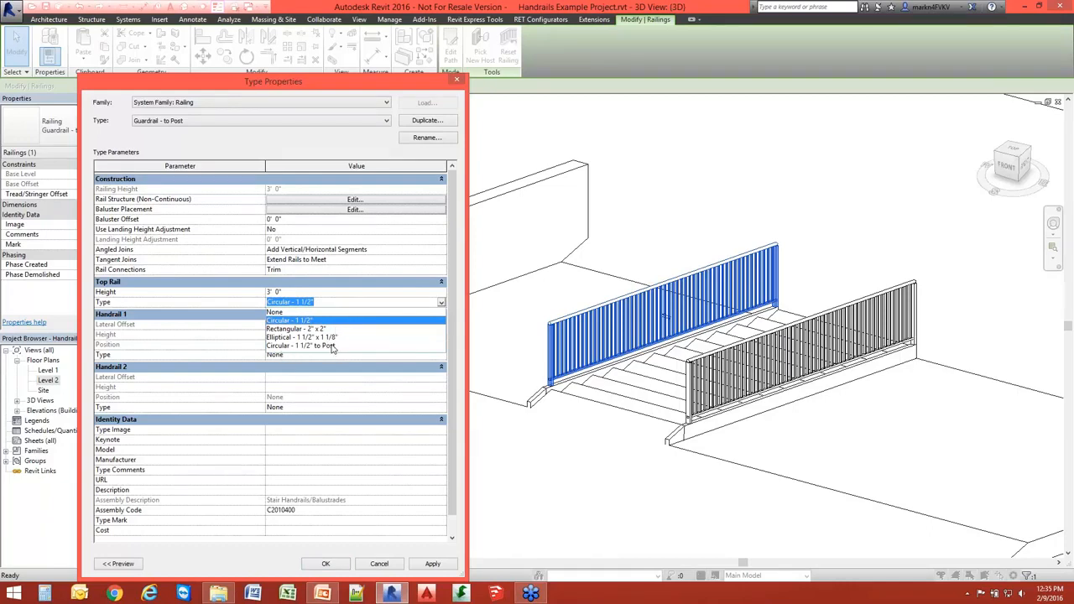
left_click(331, 346)
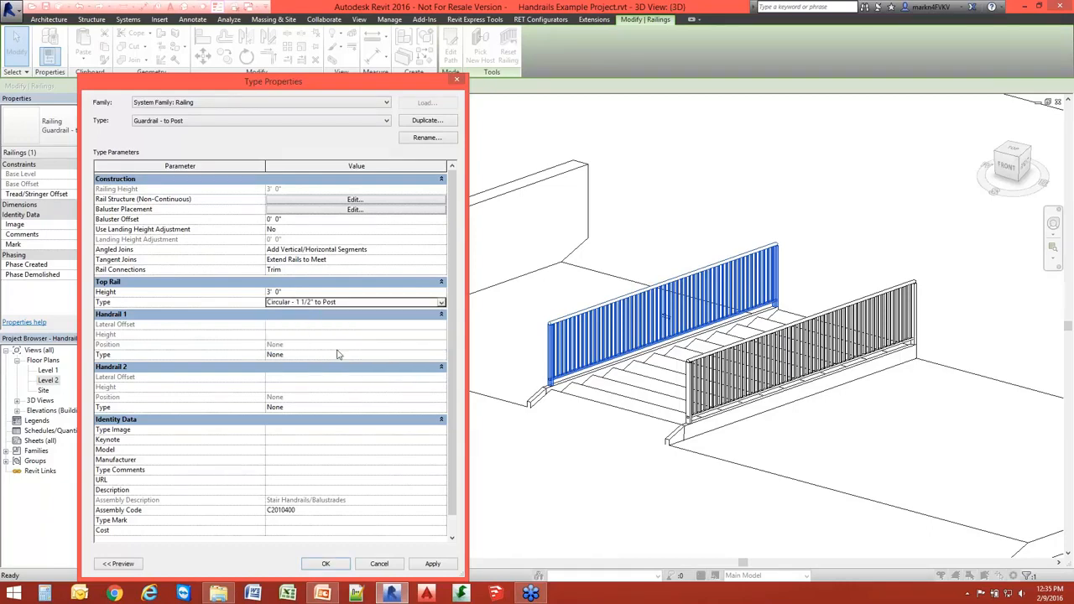
left_click(437, 565)
left_click(327, 563)
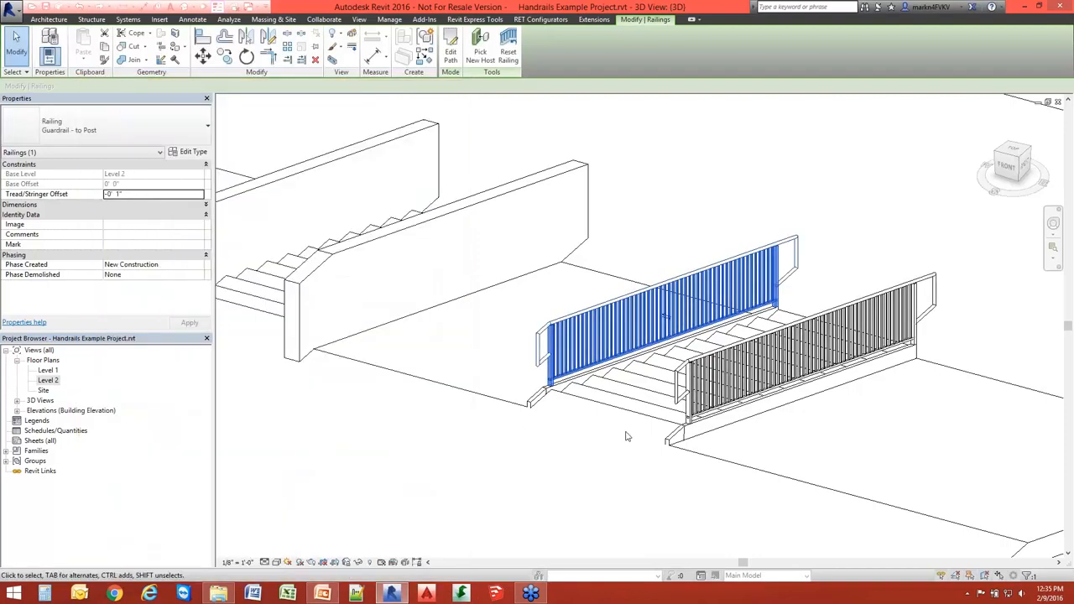
Examine the top rail extensions at both ends of the two stair guardrails from several angles
left_click(570, 470)
middle_click_drag(570, 470, 837, 462, "shift")
scroll(645, 461, "up", 5)
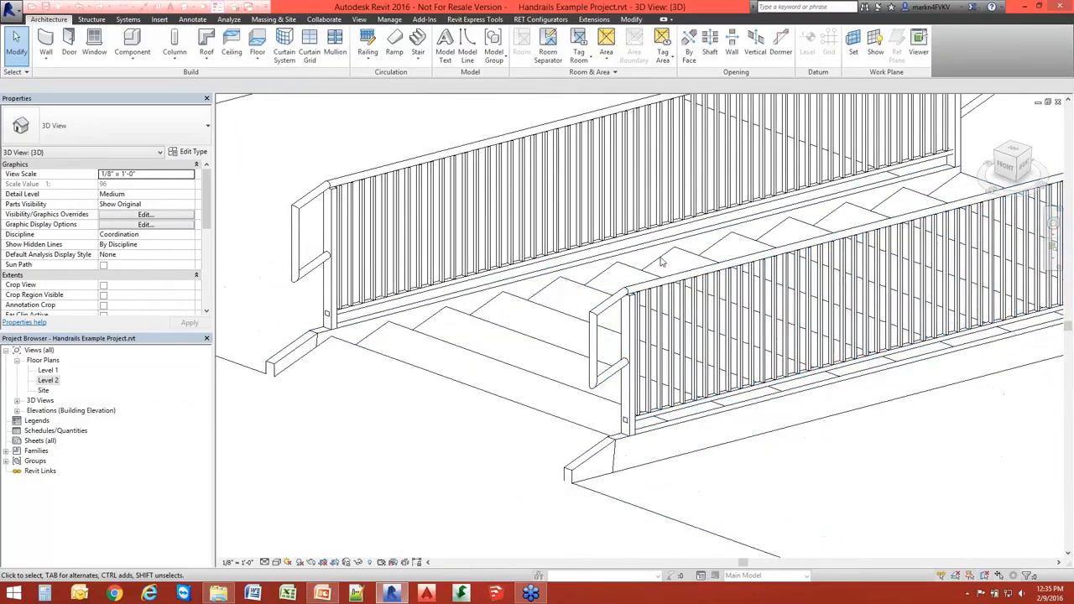
scroll(661, 262, "down", 2)
scroll(719, 347, "down", 2)
middle_click_drag(830, 344, 728, 399)
scroll(690, 403, "up", 1)
scroll(714, 433, "down", 1)
scroll(525, 429, "up", 1)
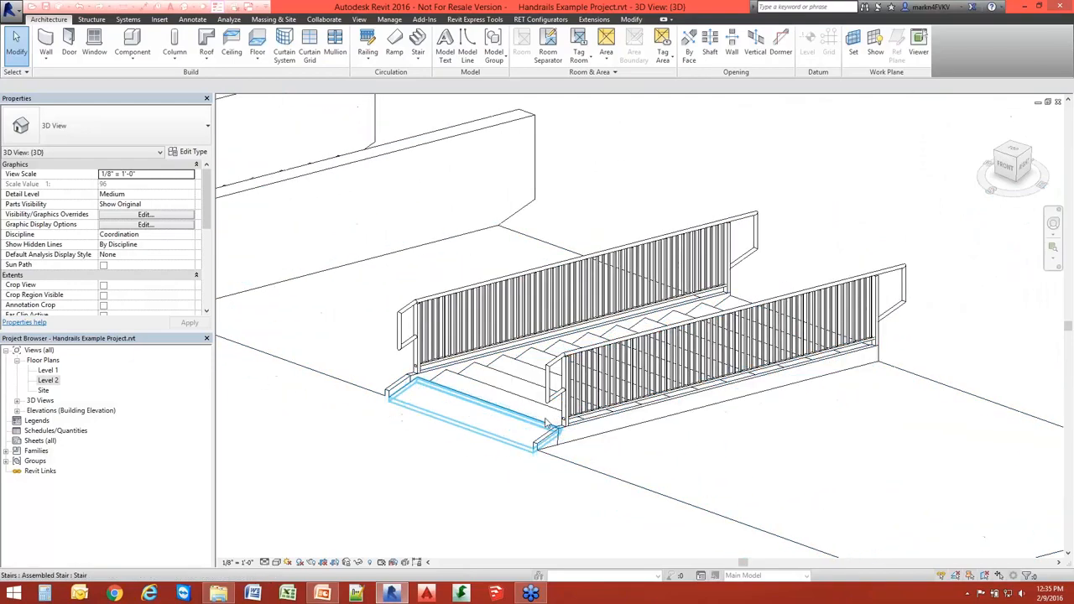
scroll(841, 454, "down", 2)
middle_click_drag(841, 454, 760, 468)
scroll(760, 470, "down", 1)
middle_click_drag(855, 402, 740, 380, "shift")
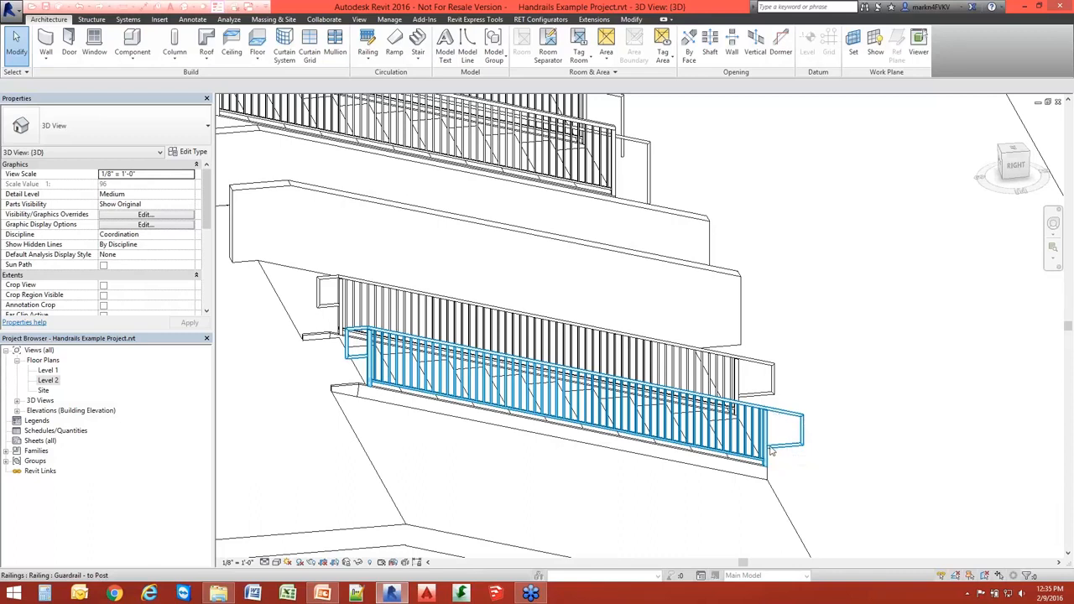
scroll(352, 332, "up", 5)
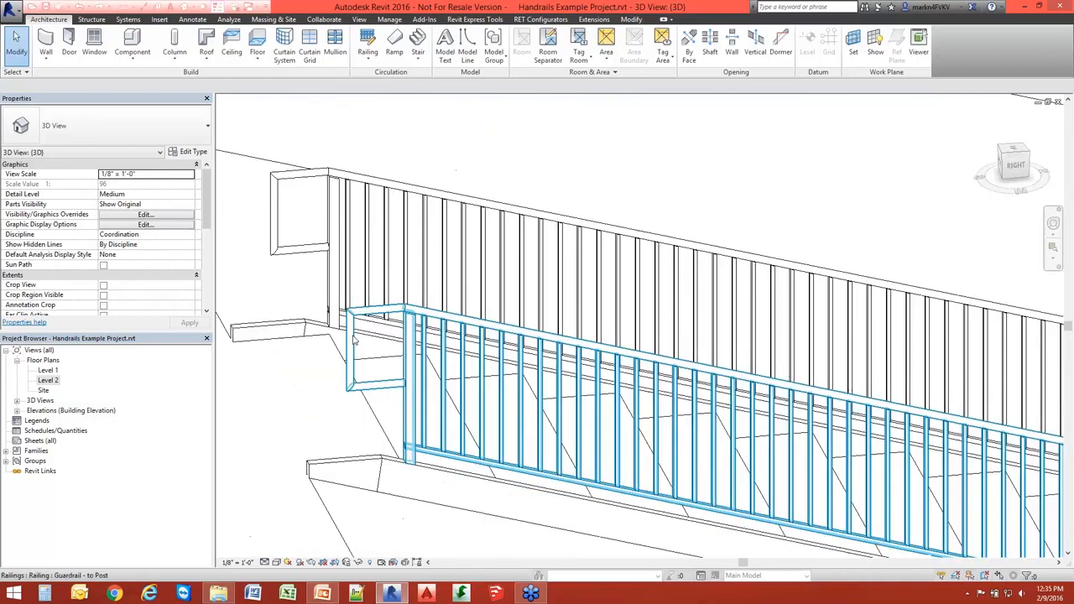
Unpin the near guardrail's top rail so that it can be edited separately from its railing
left_click(352, 333)
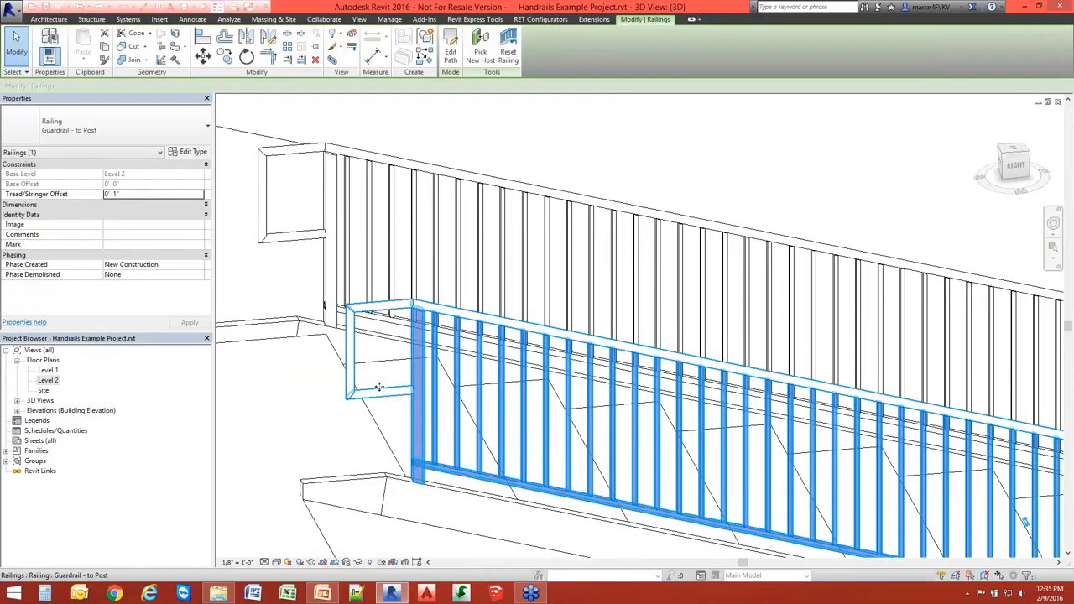
scroll(379, 386, "down", 2)
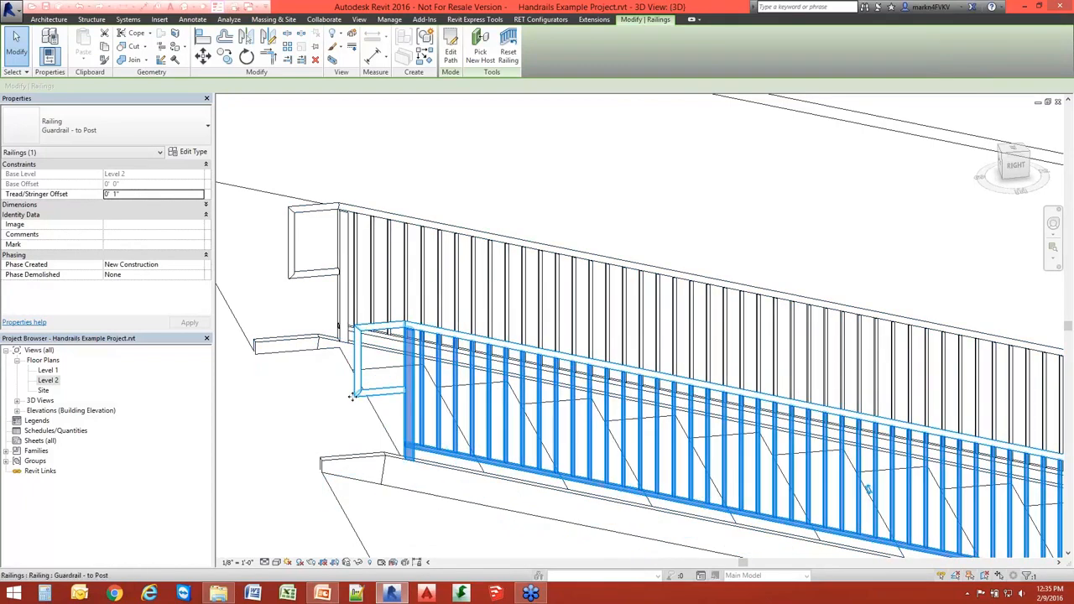
scroll(351, 392, "down", 1)
left_click(292, 370)
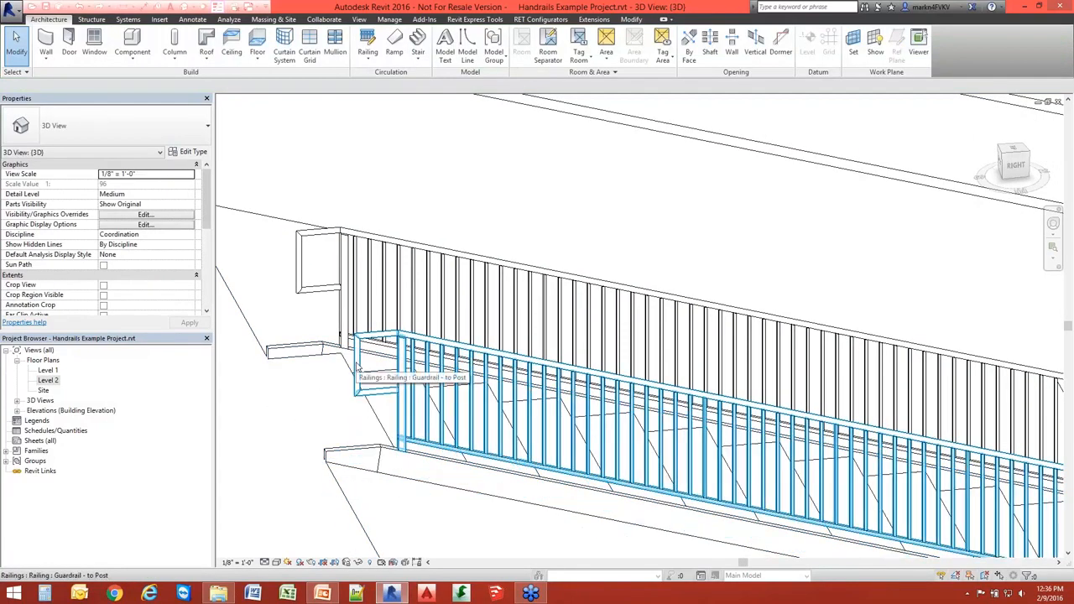
key("Tab")
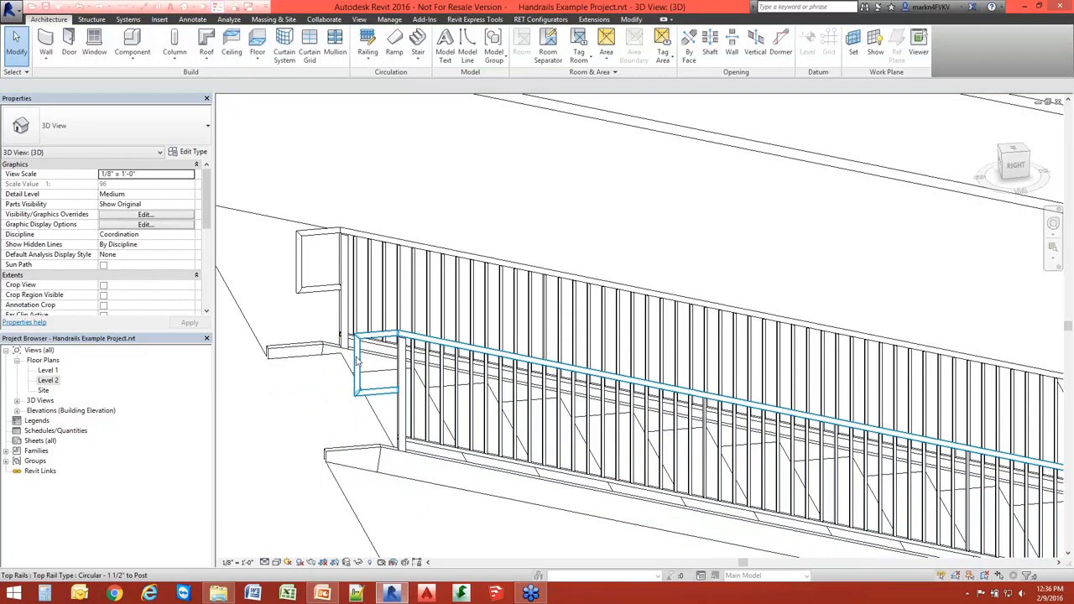
left_click(355, 360)
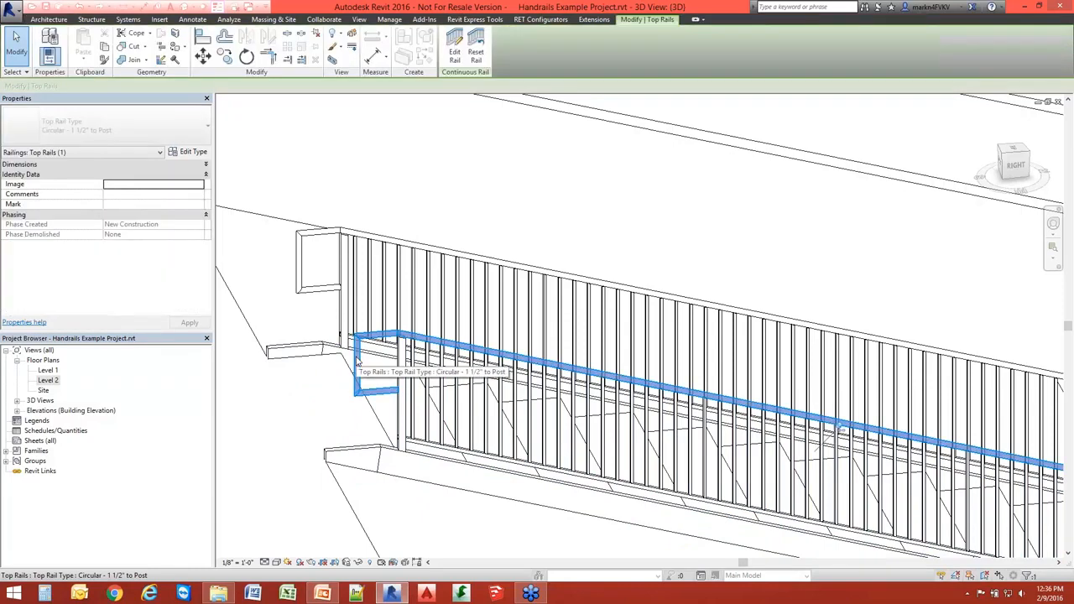
left_click(454, 57)
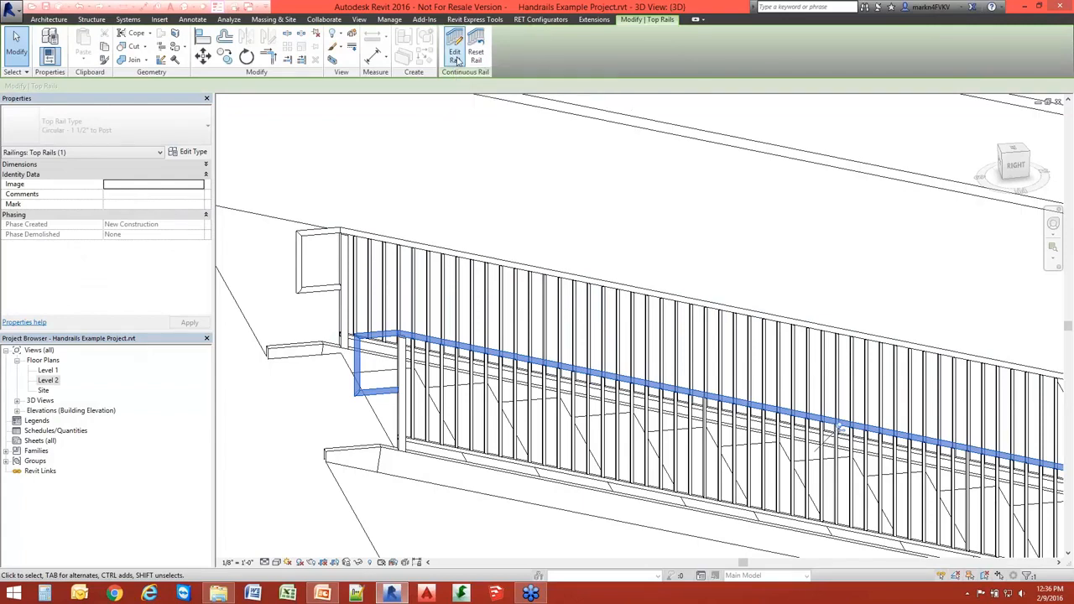
left_click(841, 430)
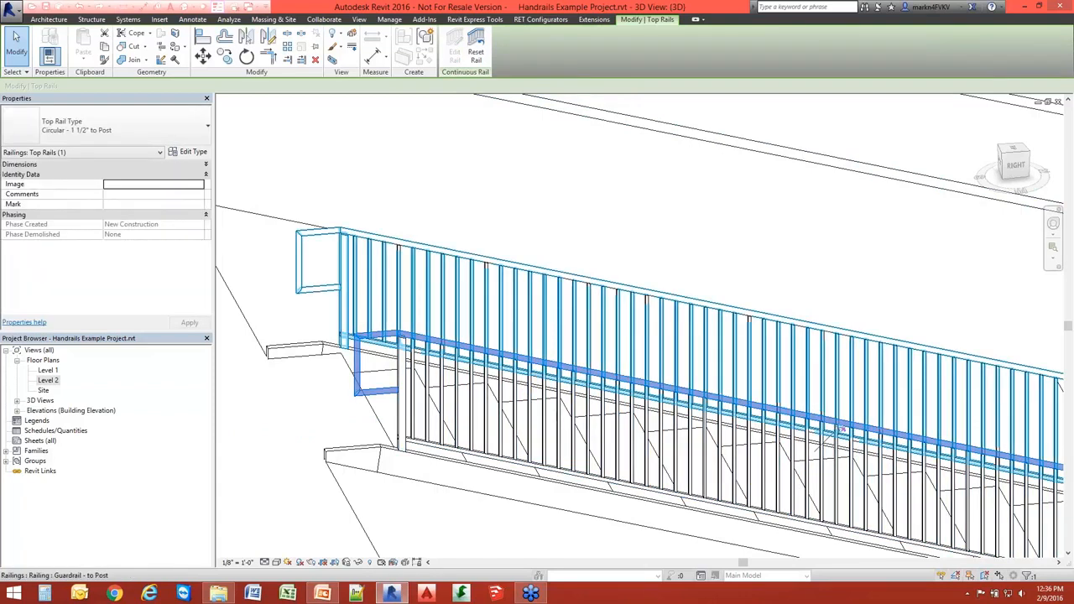
left_click(468, 174)
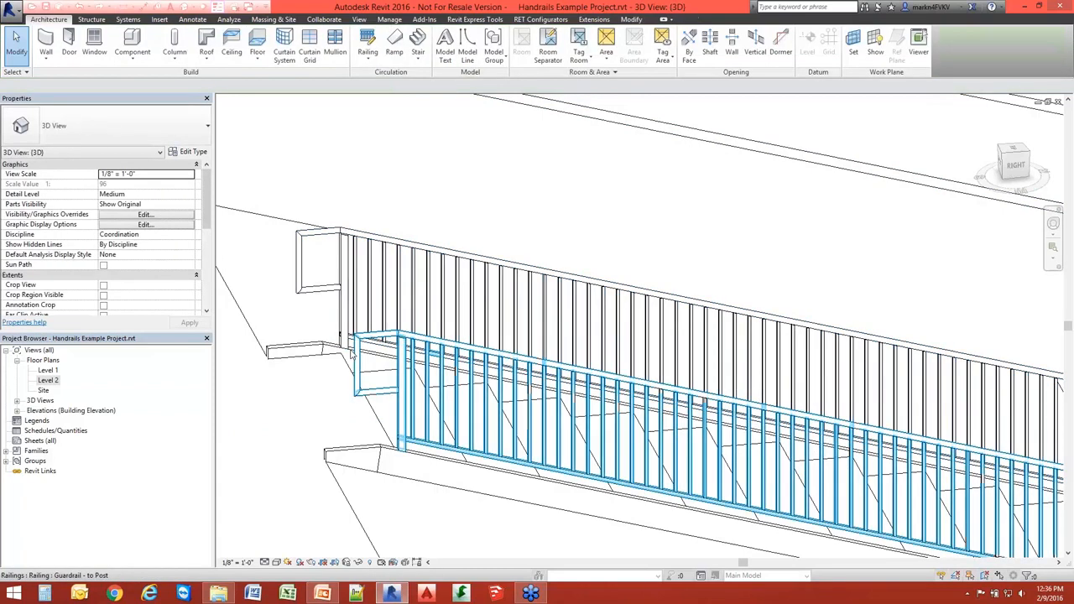
Edit the near guardrail's unpinned top rail and open its rail path for editing
key("Tab")
left_click(369, 340)
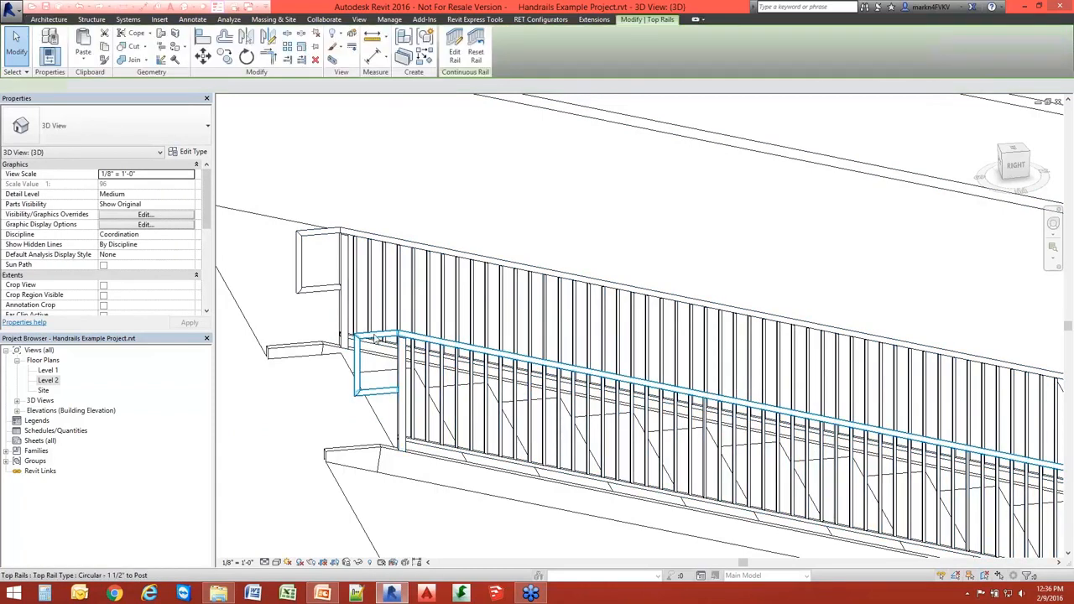
left_click(454, 56)
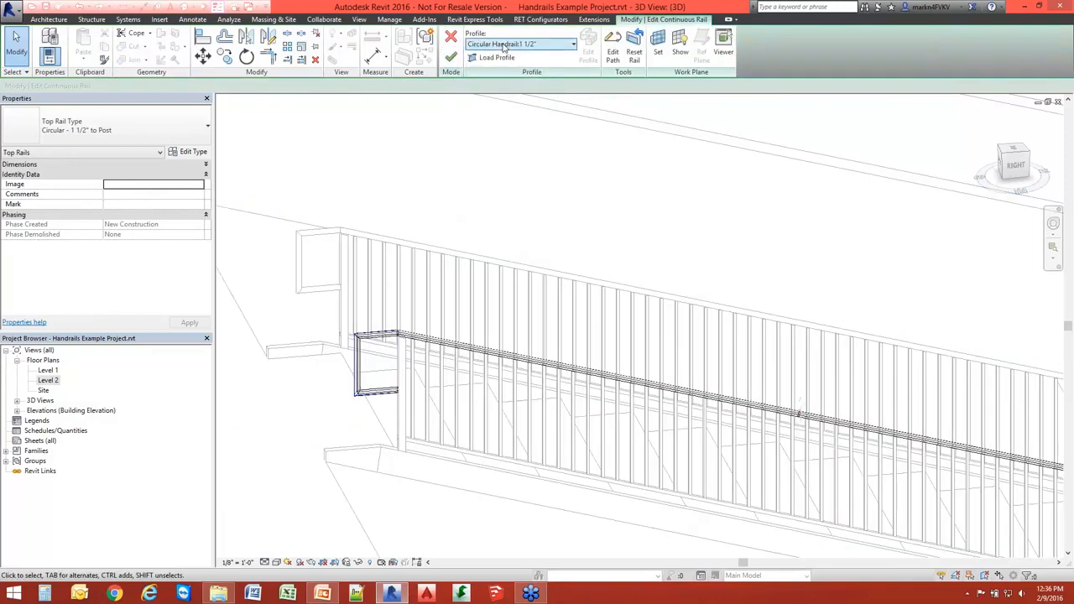
left_click(613, 56)
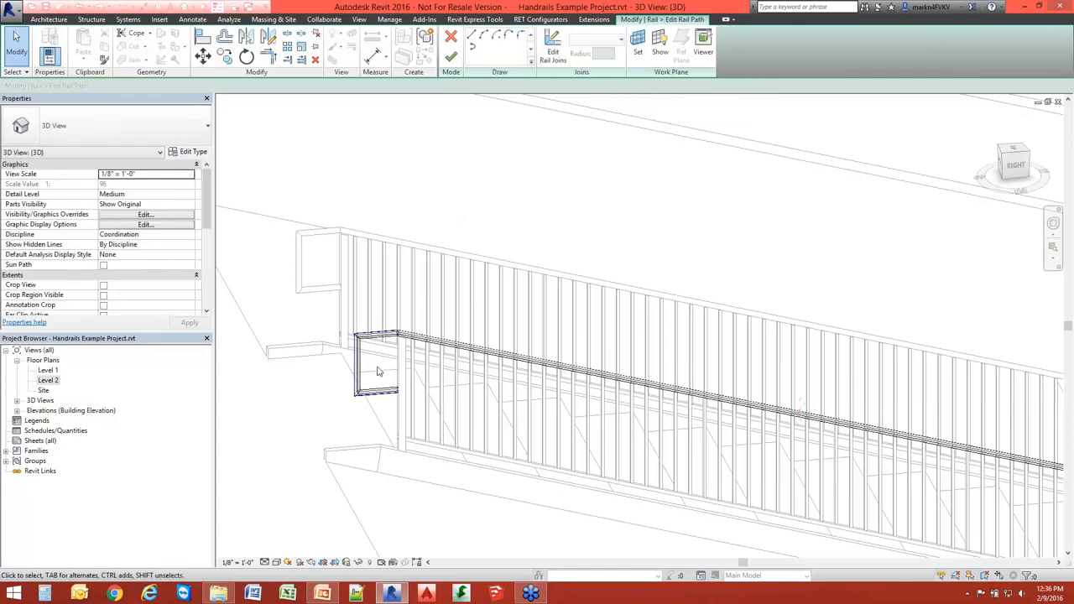
Delete the vertical line of the extension loop at the top rail path's upper end
scroll(359, 355, "up", 5)
left_click(378, 339)
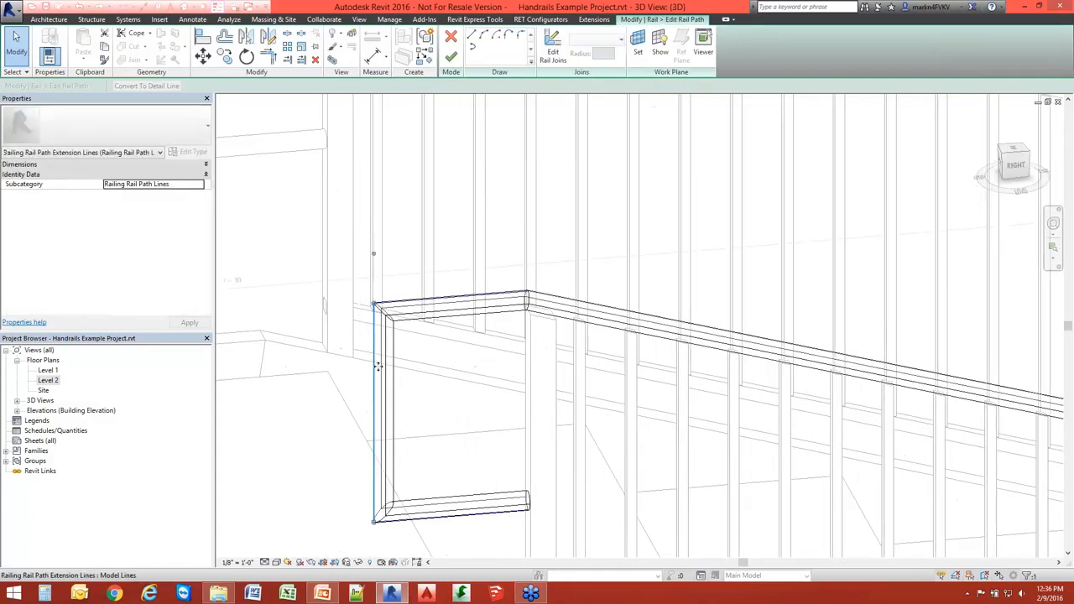
scroll(377, 340, "down", 2)
middle_click_drag(377, 340, 348, 236)
scroll(350, 319, "up", 2)
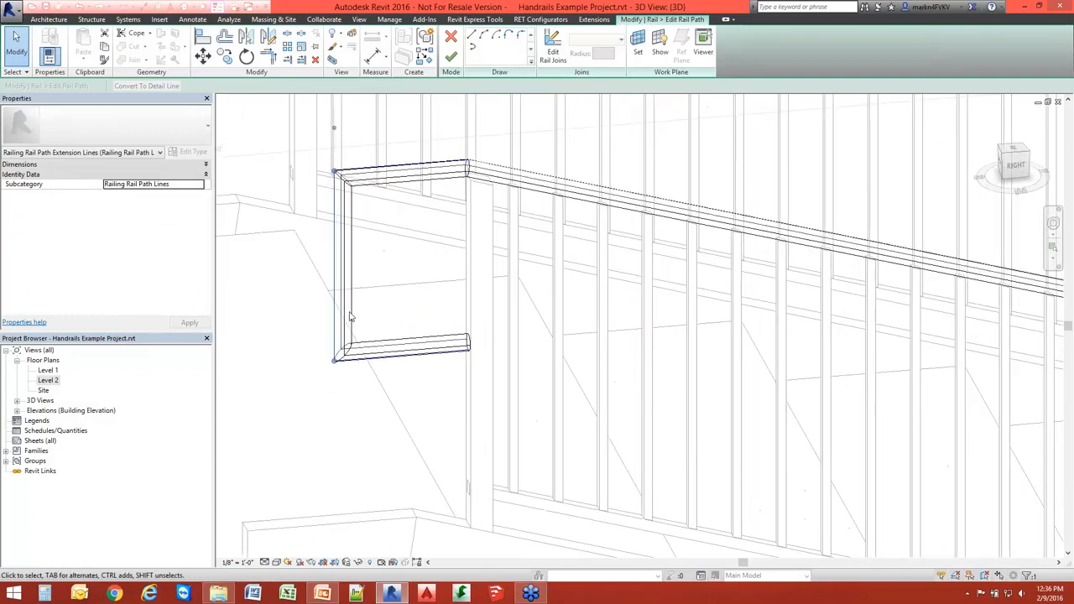
left_click(379, 294)
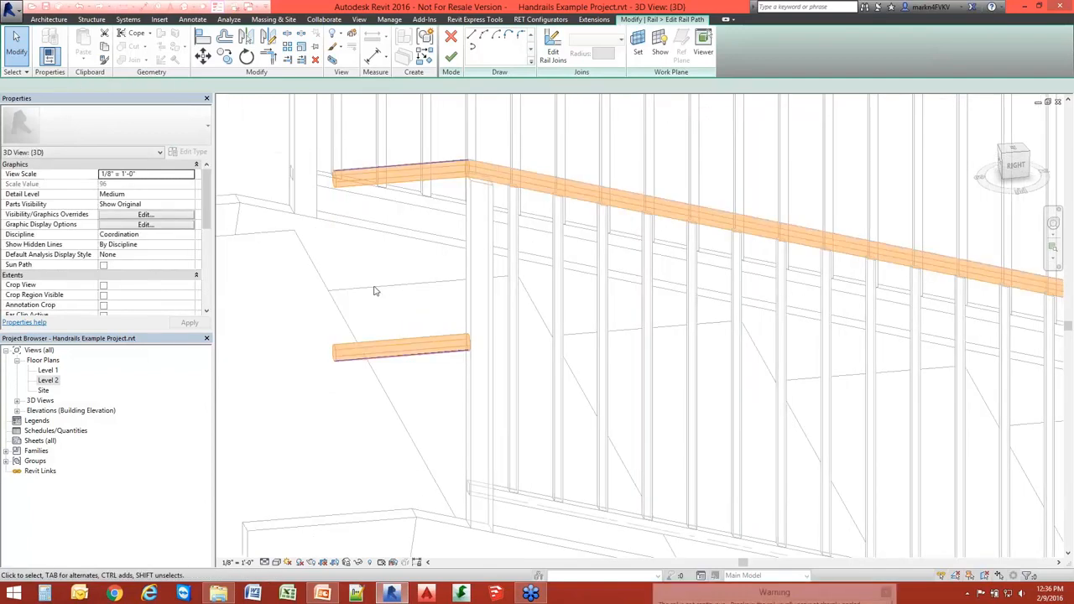
Join the two open ends of the extension loop with an arc and finish both the rail path and top rail edits
left_click(483, 37)
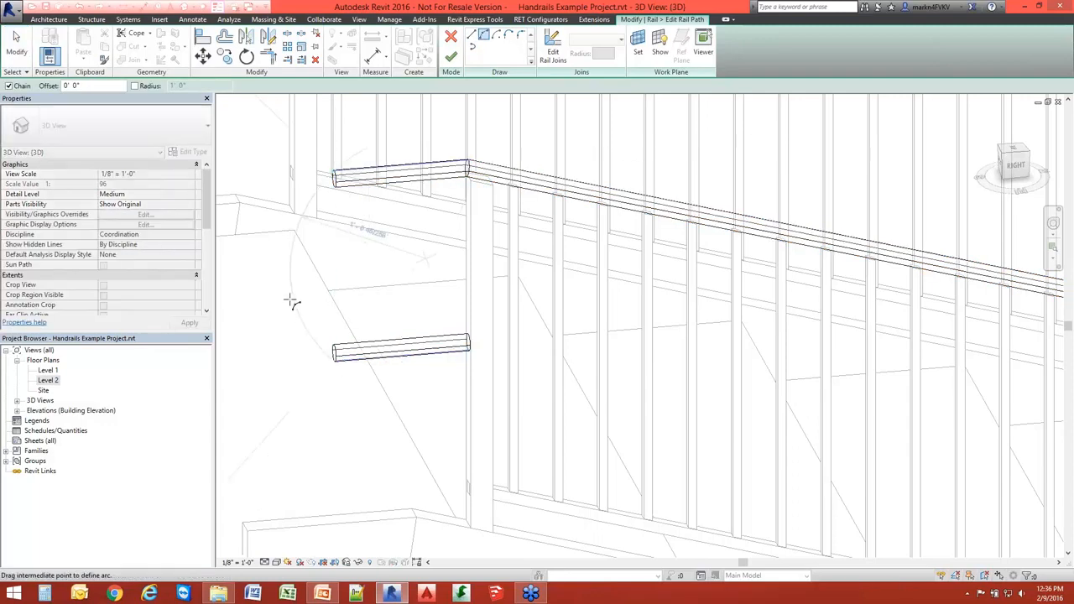
scroll(283, 308, "down", 2)
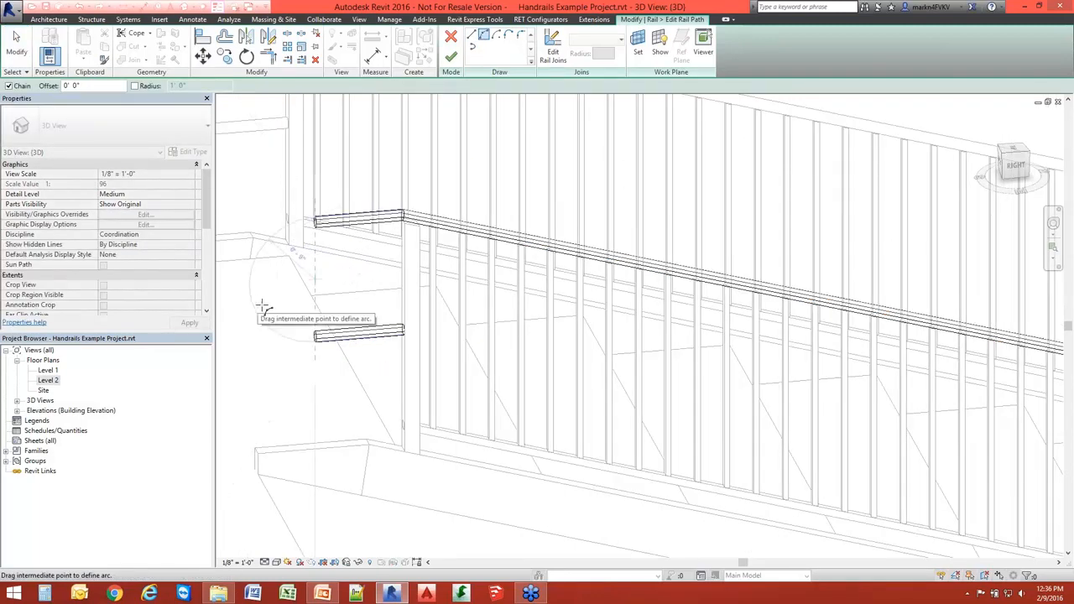
left_click(263, 307)
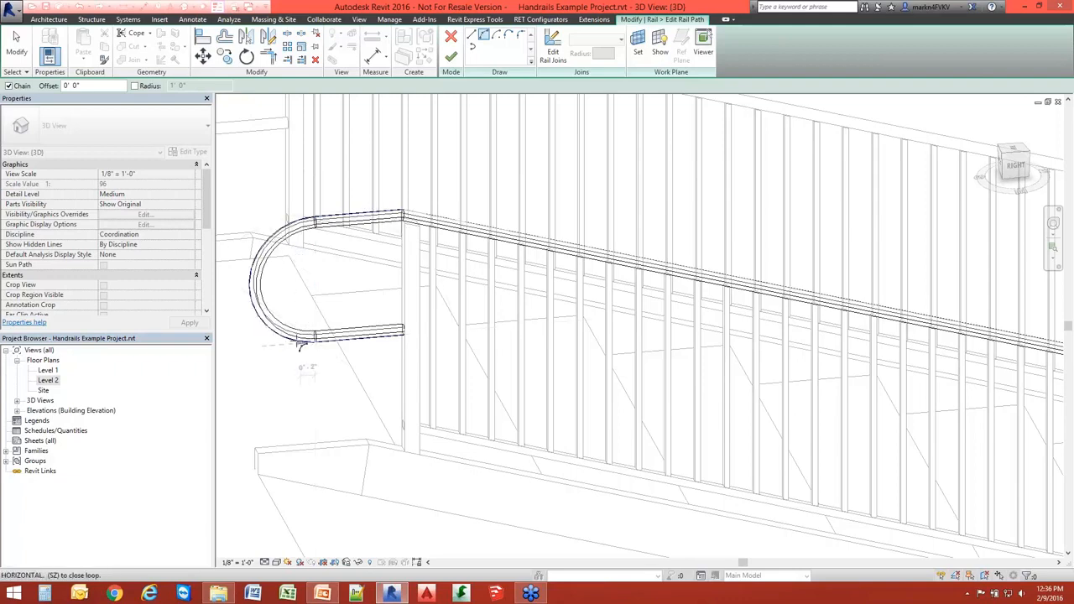
scroll(312, 357, "down", 1)
scroll(313, 356, "up", 1)
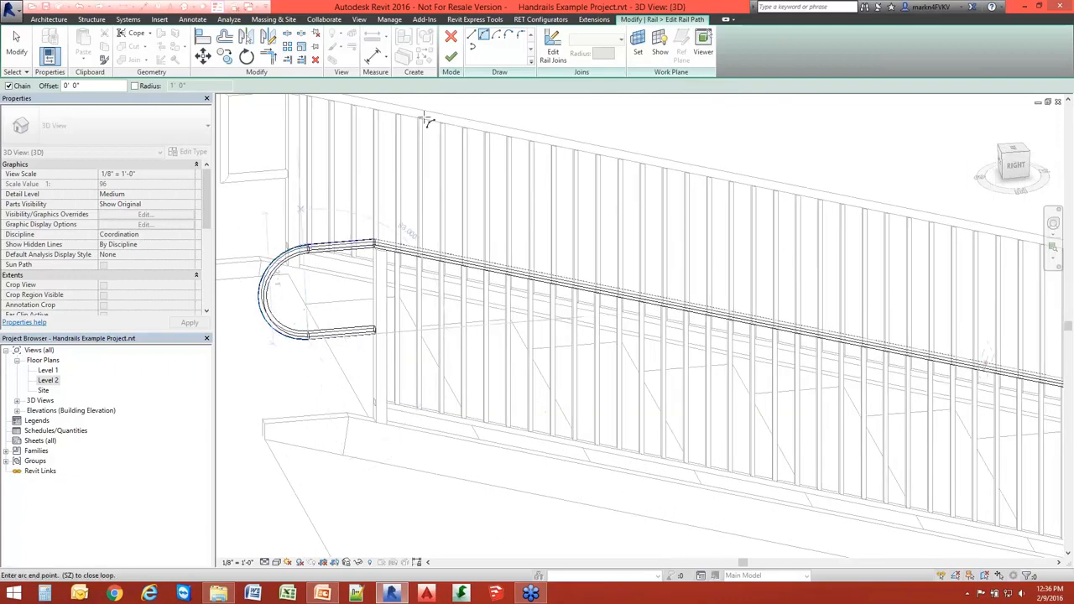
key("Escape")
key("Escape")
left_click(450, 56)
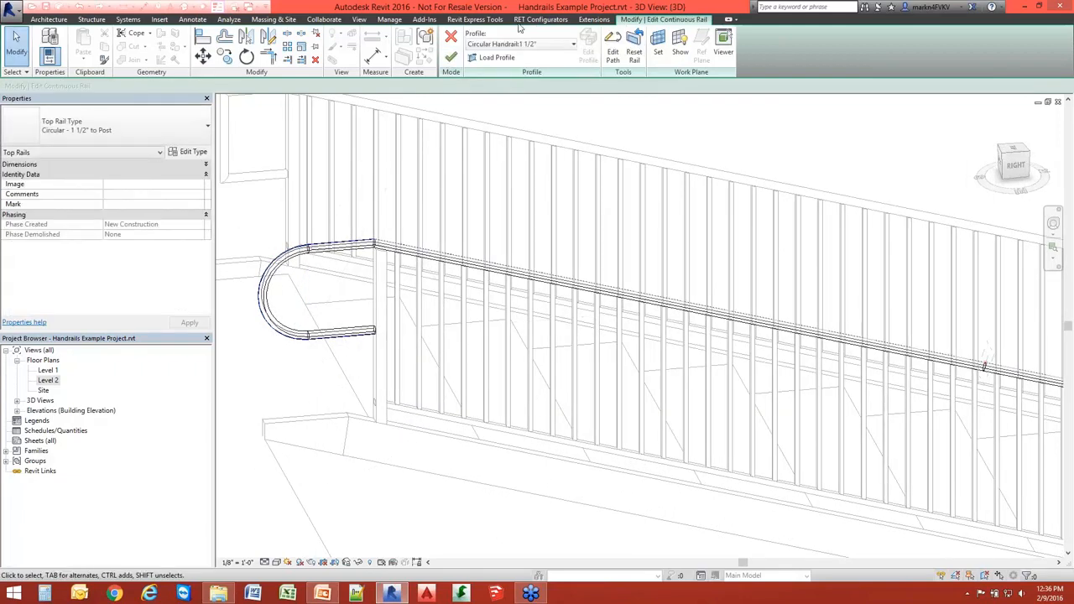
left_click(450, 57)
key("Escape")
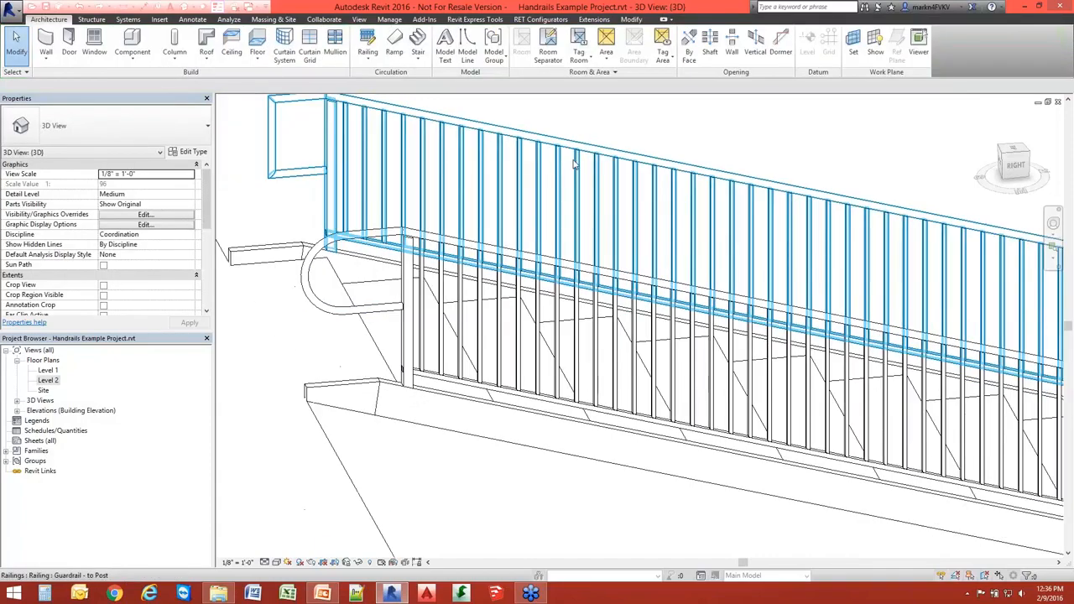
Reopen the same top rail's path for editing, working on the extension at the guardrail's opposite end
scroll(575, 163, "down", 2)
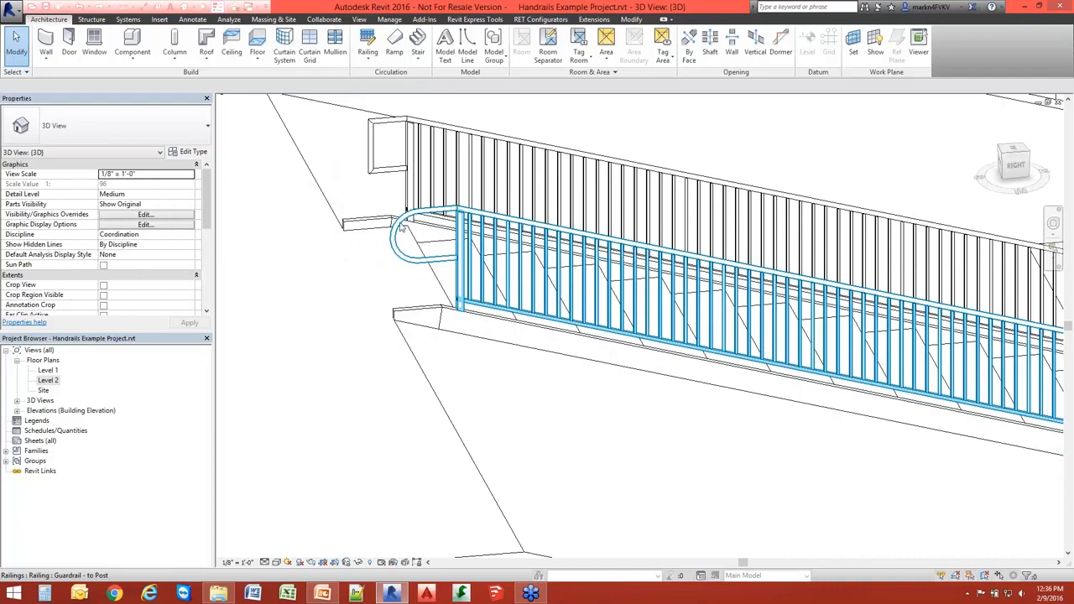
scroll(470, 279, "down", 2)
scroll(570, 307, "up", 2)
scroll(587, 319, "down", 2)
middle_click_drag(1007, 353, 495, 244)
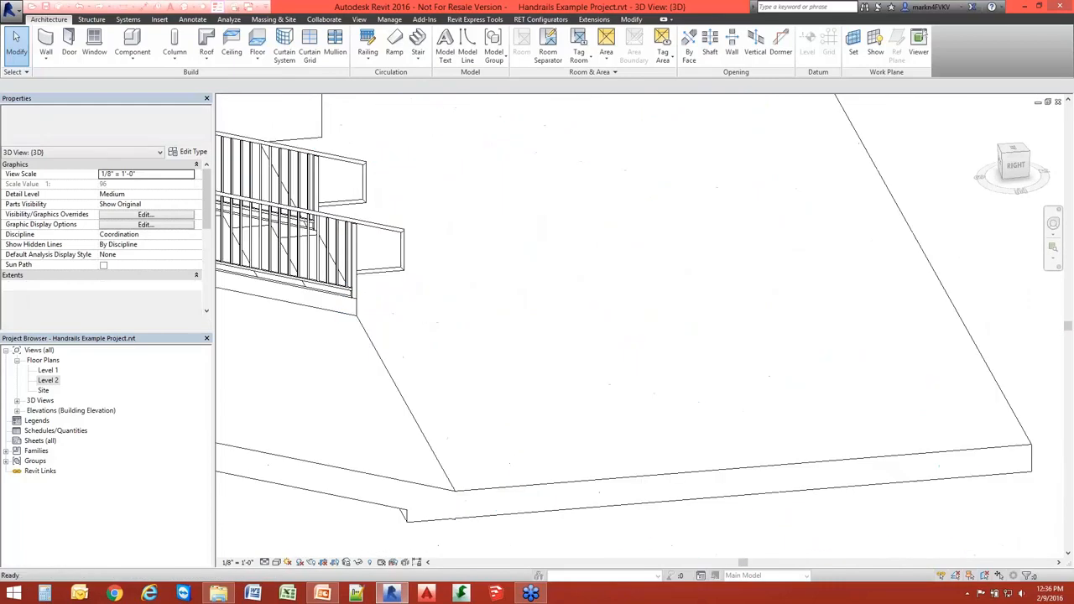
scroll(512, 241, "up", 2)
left_click(319, 284)
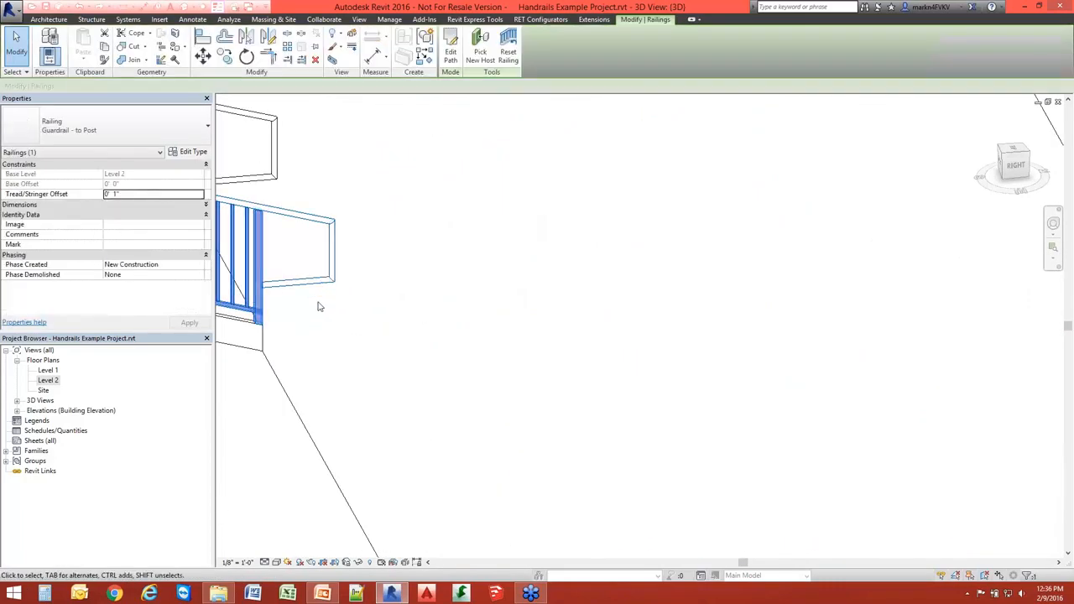
key("Escape")
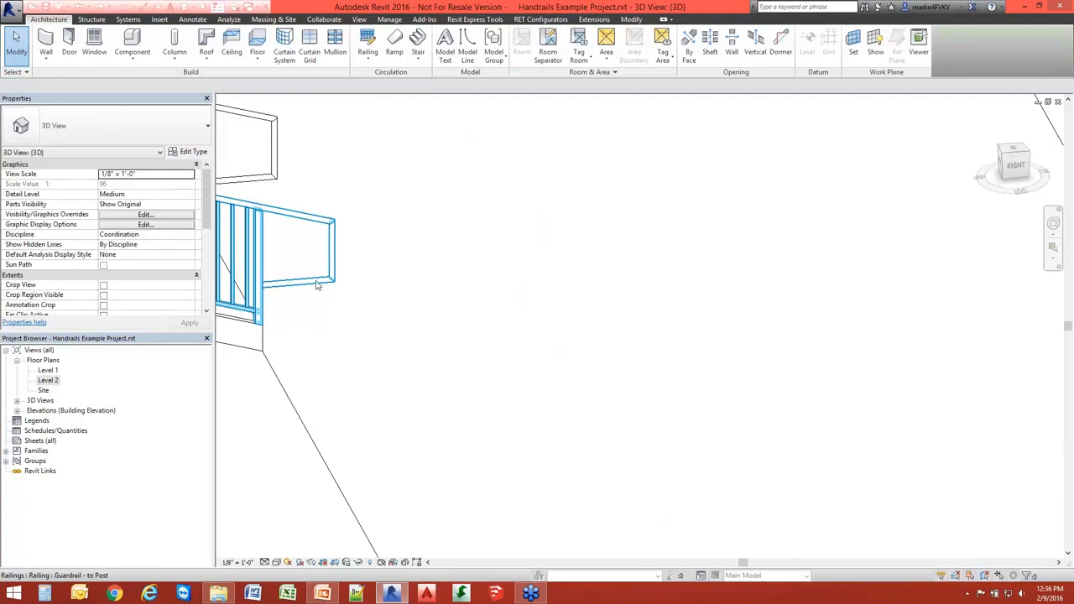
key("Tab")
left_click(317, 285)
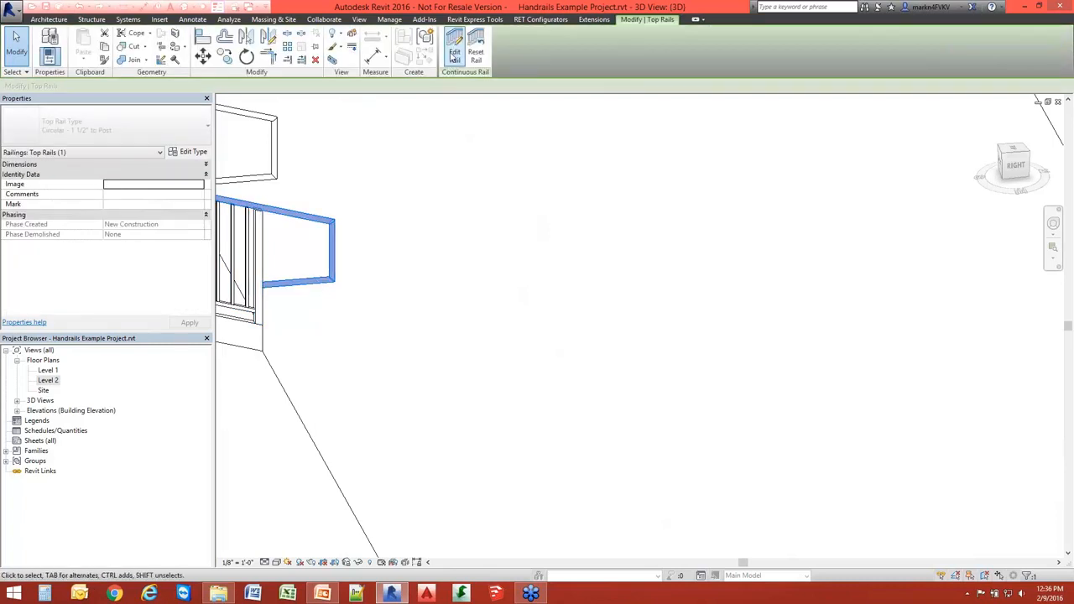
left_click(454, 54)
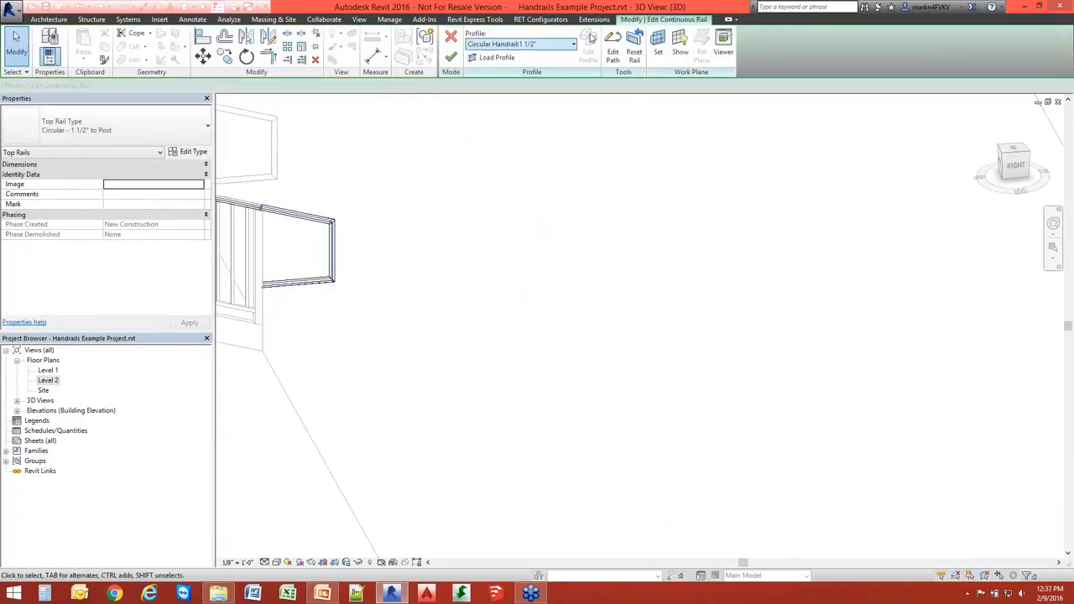
left_click(613, 53)
Make the opposite extension loop shallower by moving its lower line upward, and finish the top rail edit
left_click(310, 287)
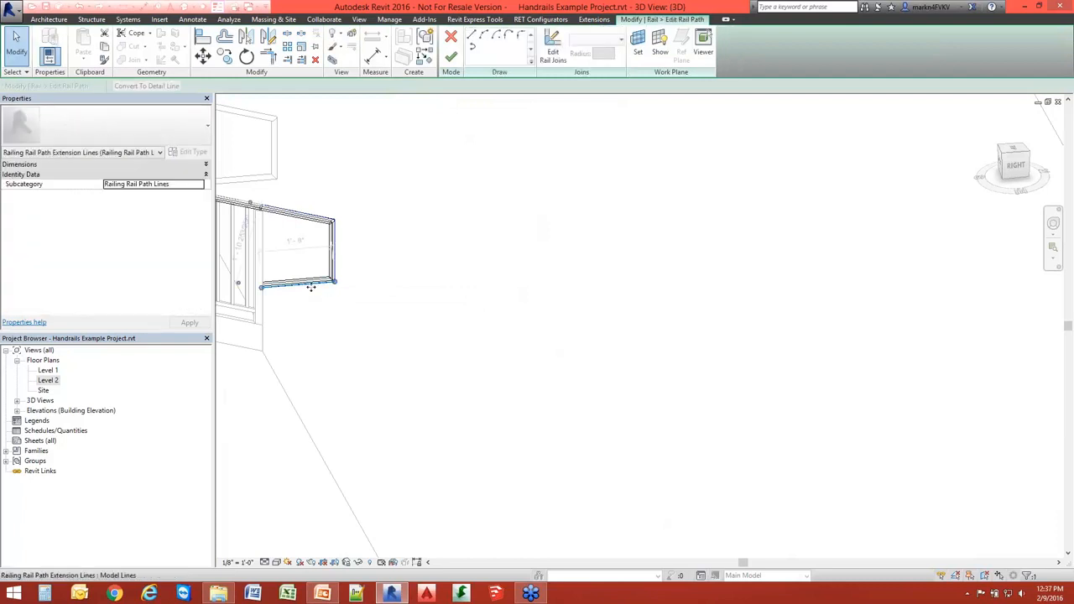
left_click_drag(310, 270, 311, 240)
left_click(384, 251)
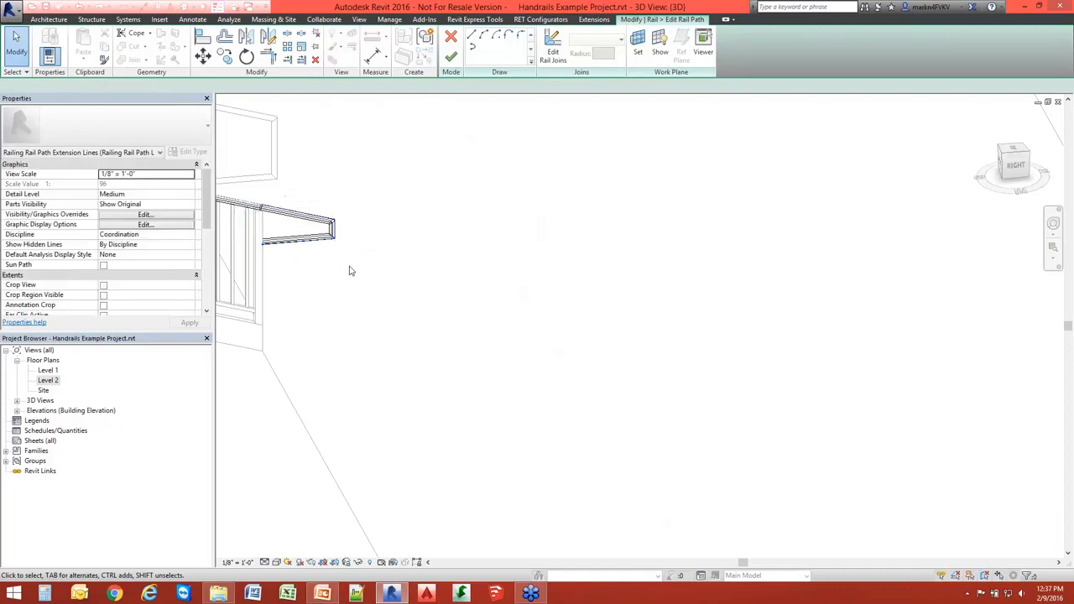
left_click(451, 56)
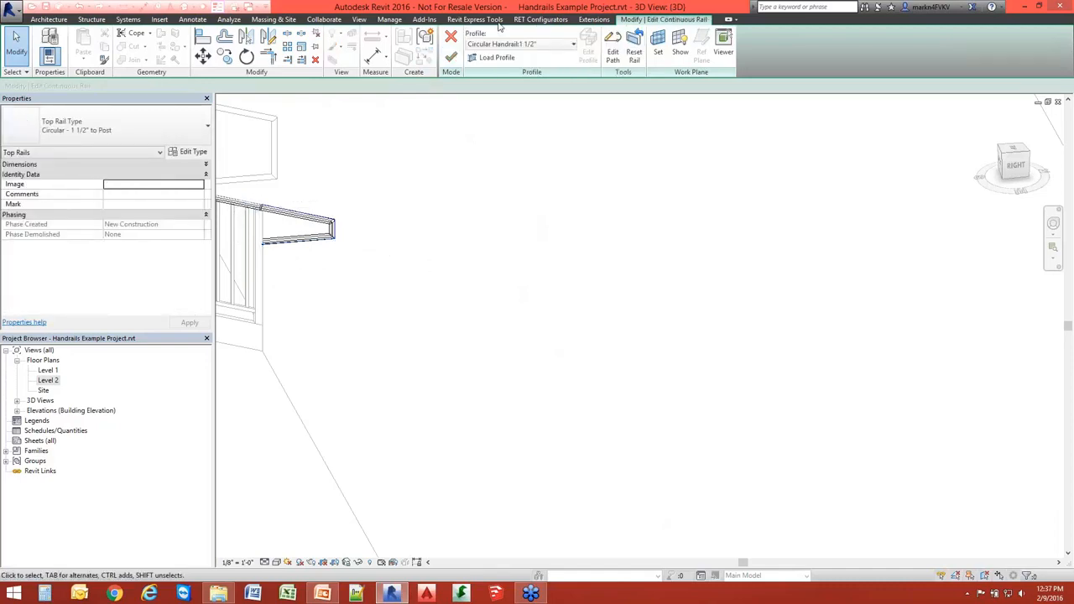
left_click(453, 56)
Examine the customized top rail extensions from the opposite side and compare them with the other stairs' railings
middle_click_drag(465, 261, 887, 280, "shift")
scroll(537, 202, "up", 5)
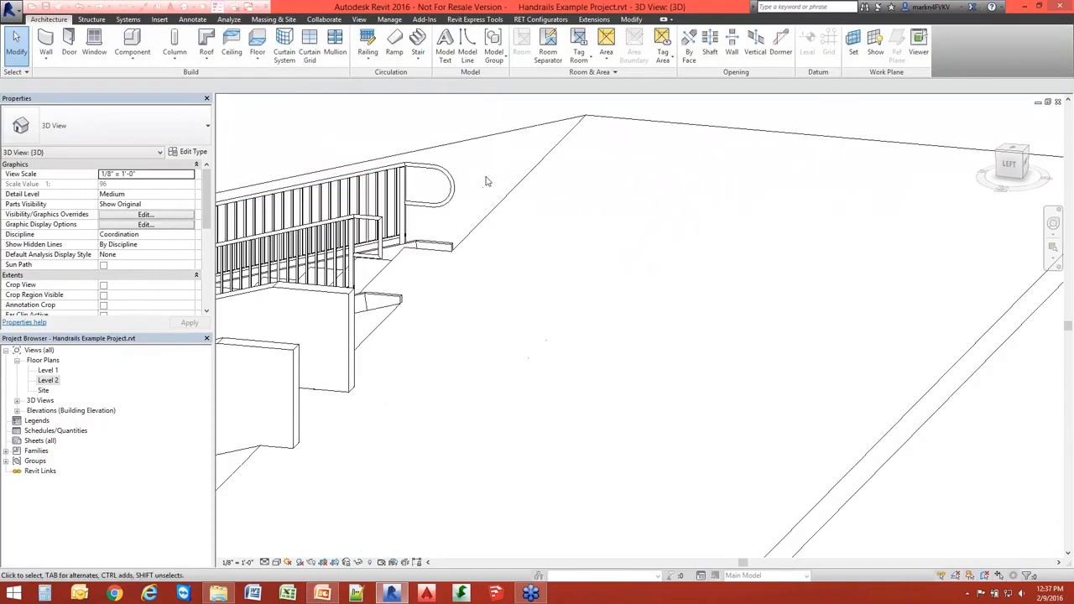
scroll(458, 189, "down", 5)
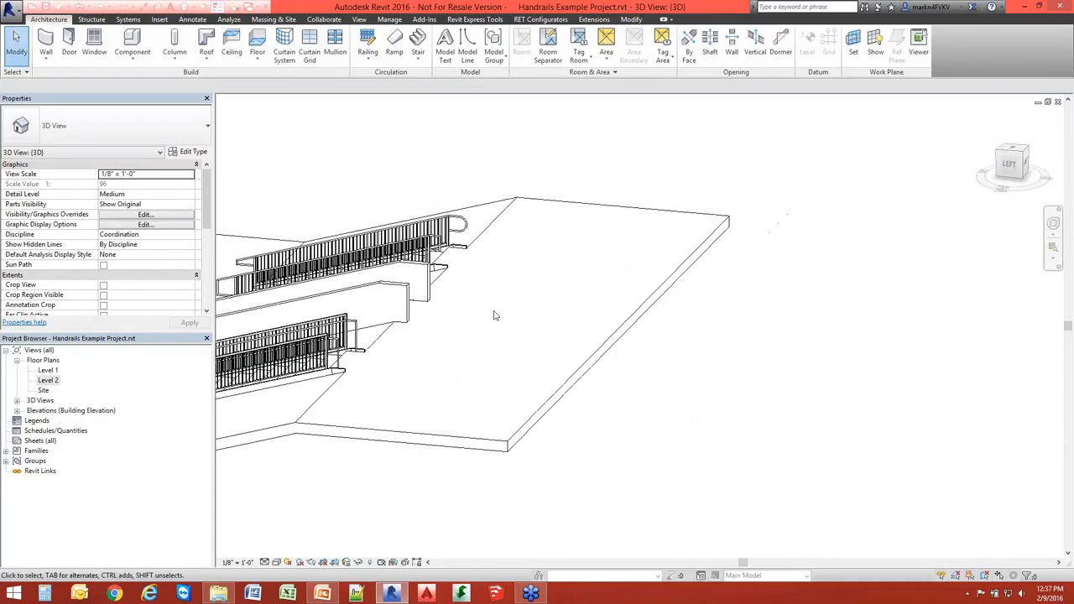
middle_click_drag(496, 316, 466, 366, "shift")
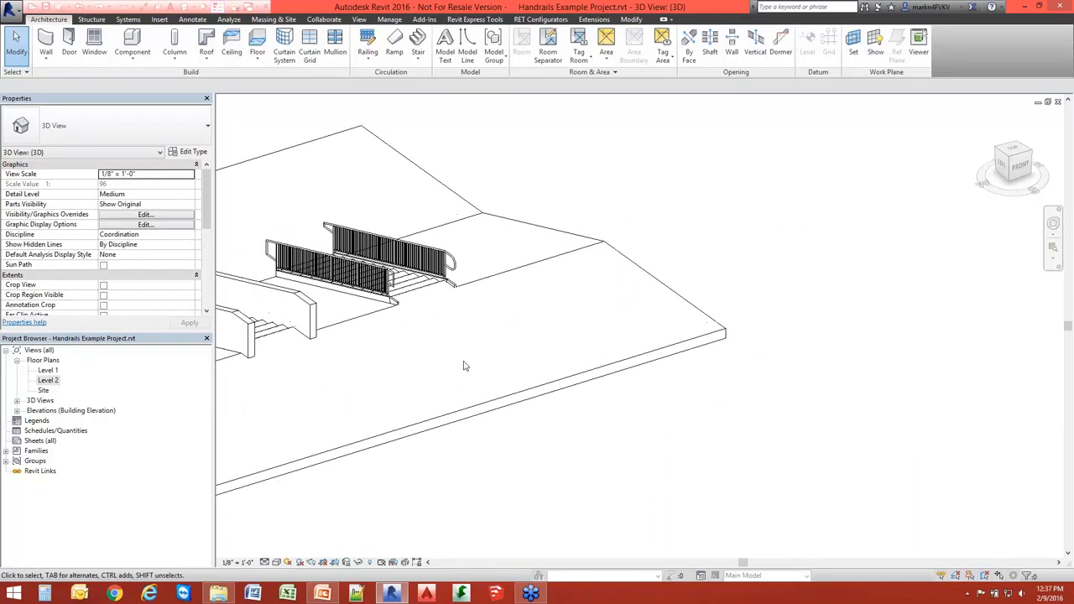
scroll(409, 312, "down", 5)
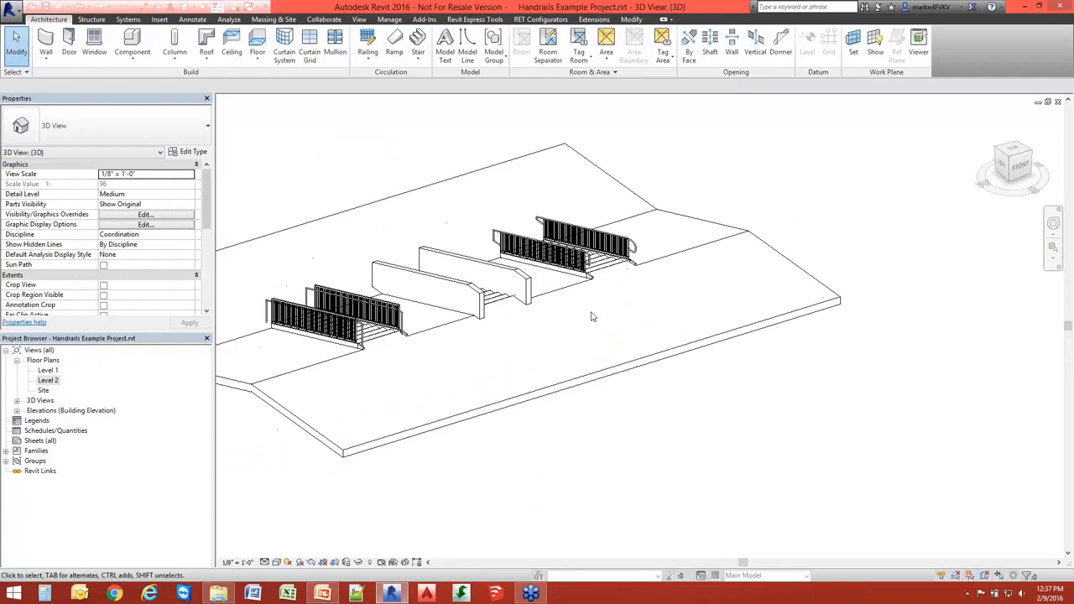
scroll(576, 317, "up", 3)
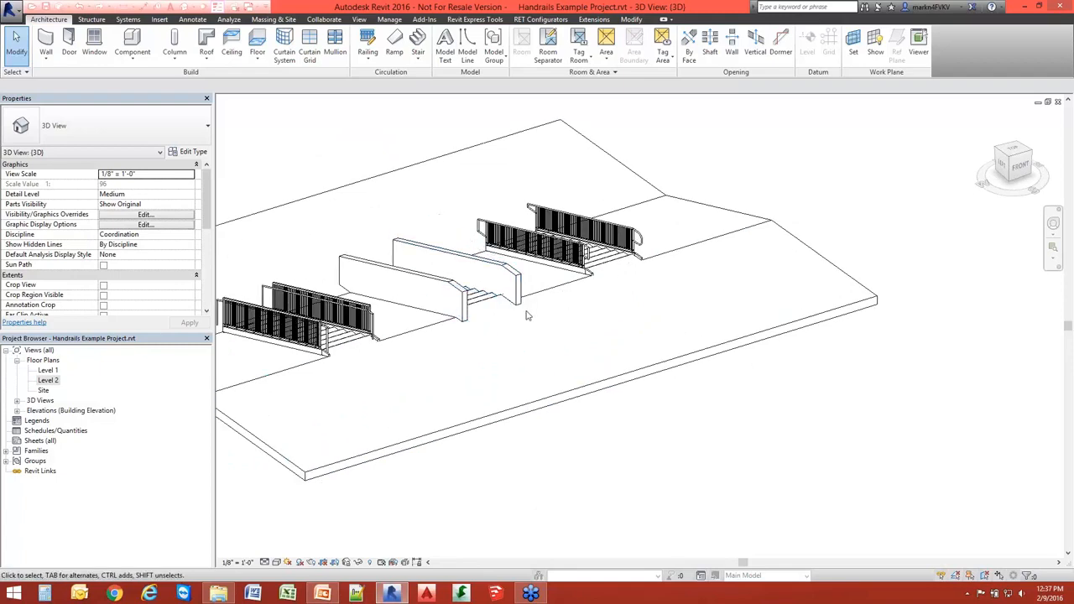
middle_click_drag(527, 316, 495, 353, "shift")
Examine the middle stair and the two solid walls that enclose it
scroll(379, 222, "up", 3)
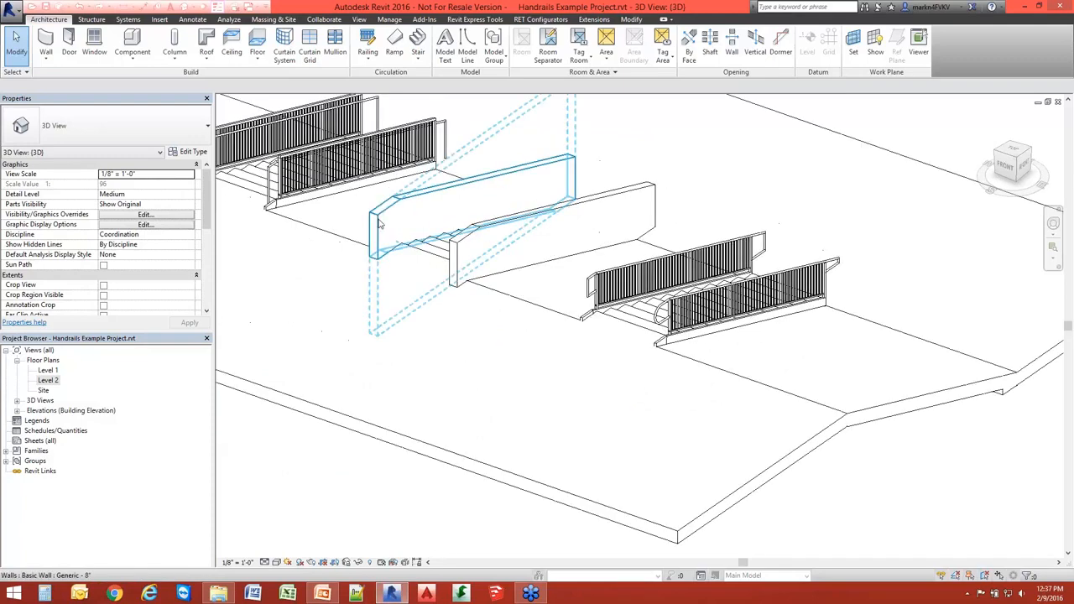
scroll(379, 222, "up", 2)
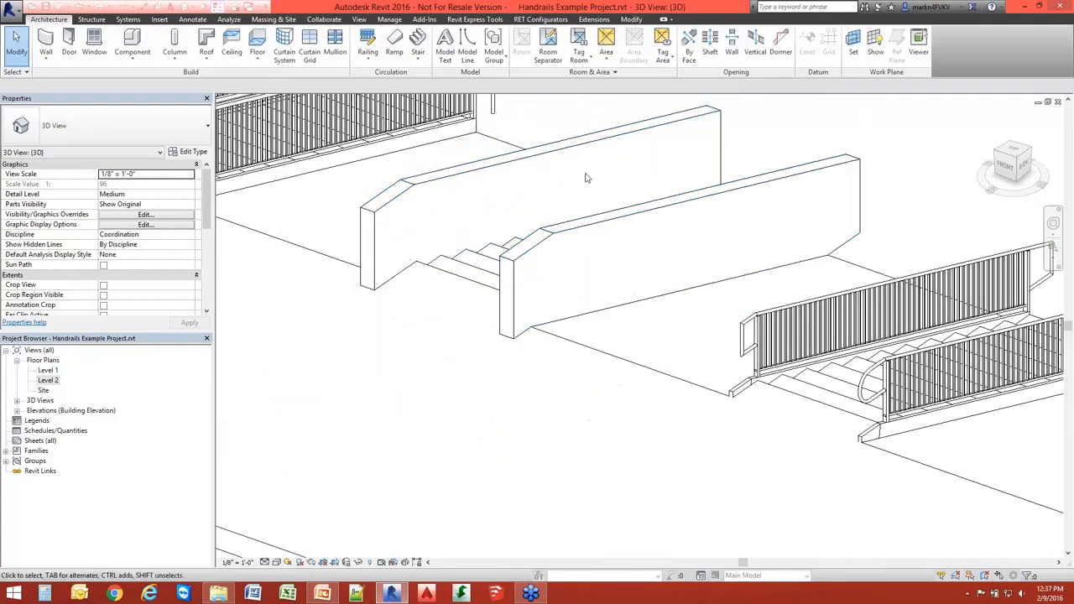
scroll(512, 240, "down", 4)
middle_click_drag(478, 285, 480, 370, "shift")
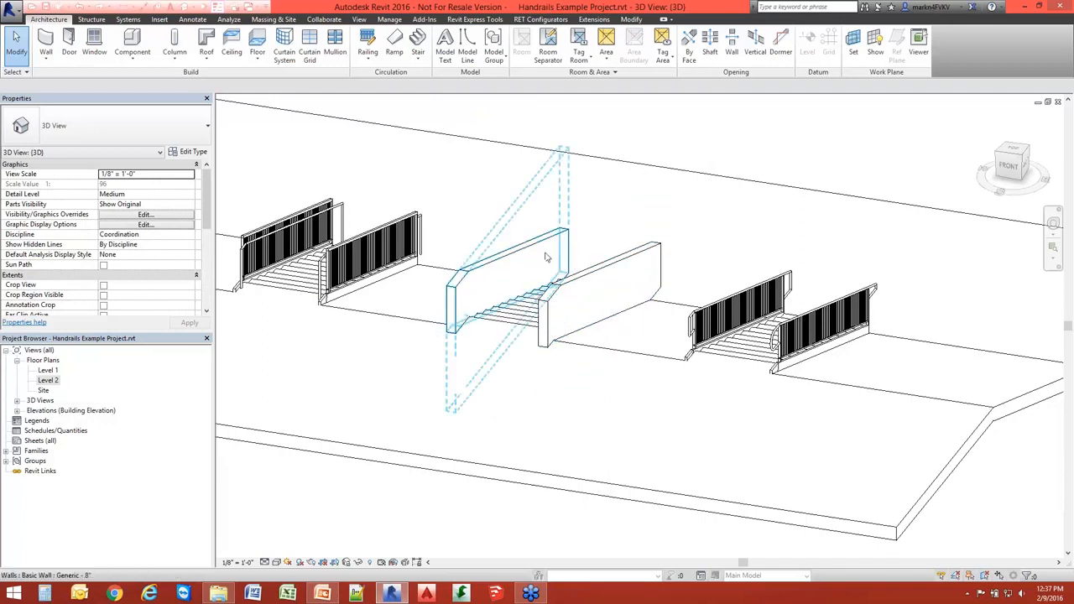
middle_click_drag(492, 363, 492, 366)
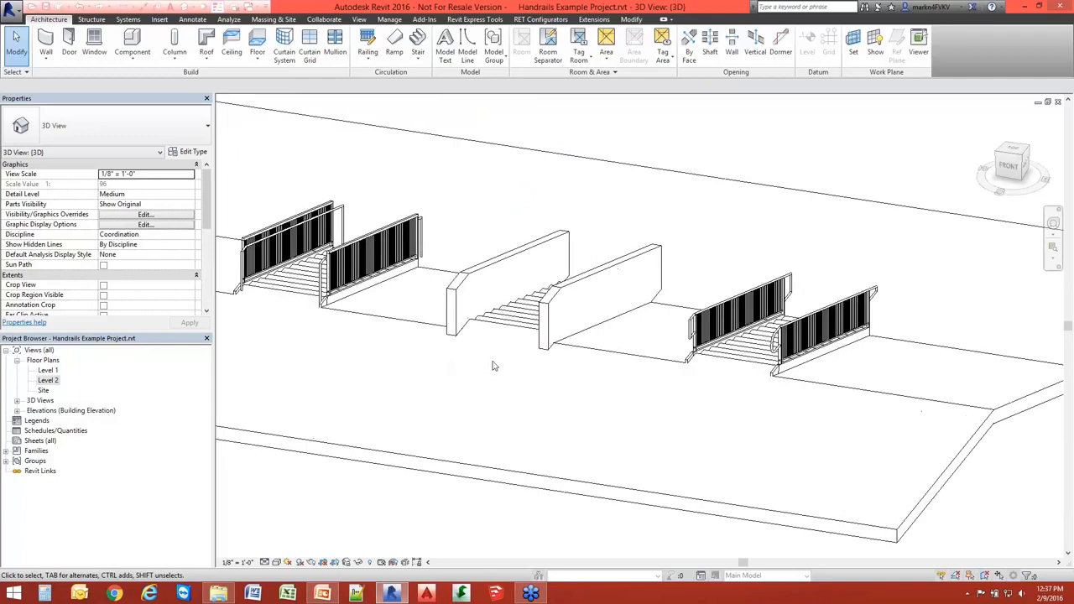
scroll(494, 366, "up", 2)
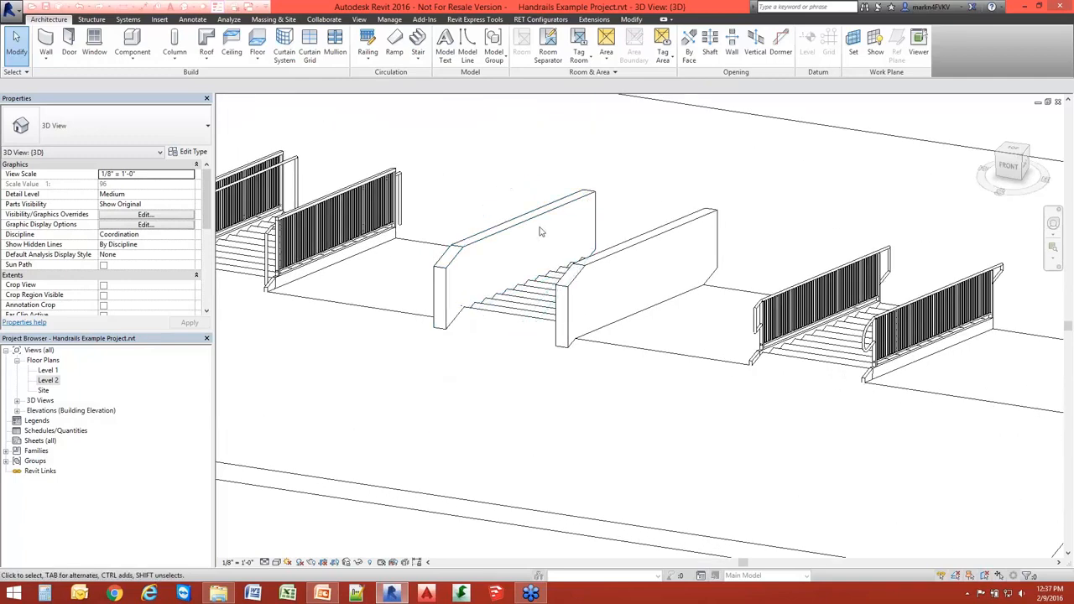
left_click(468, 247)
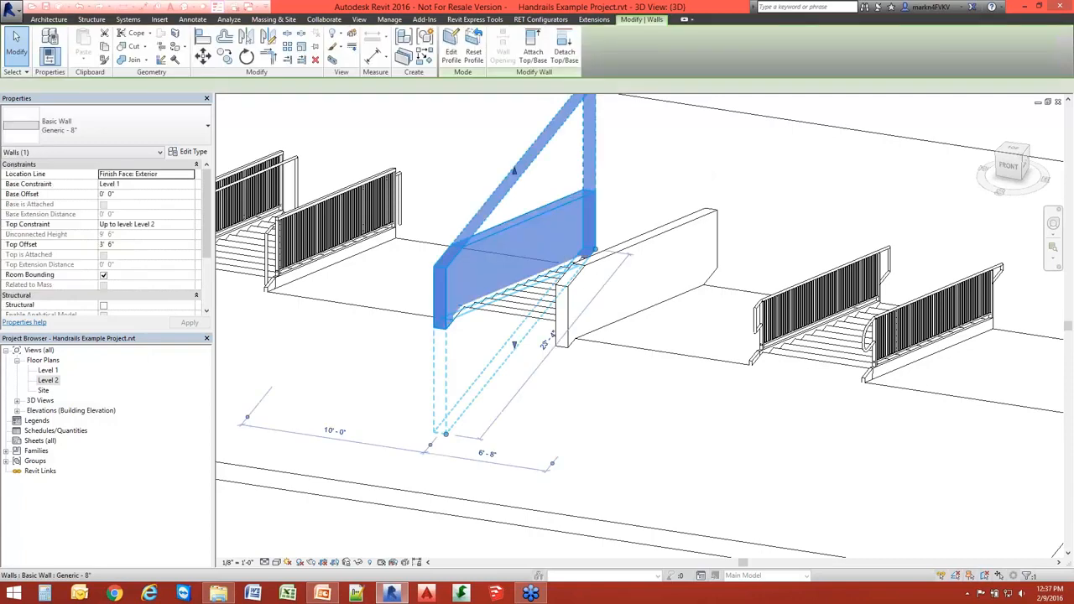
left_click(473, 180)
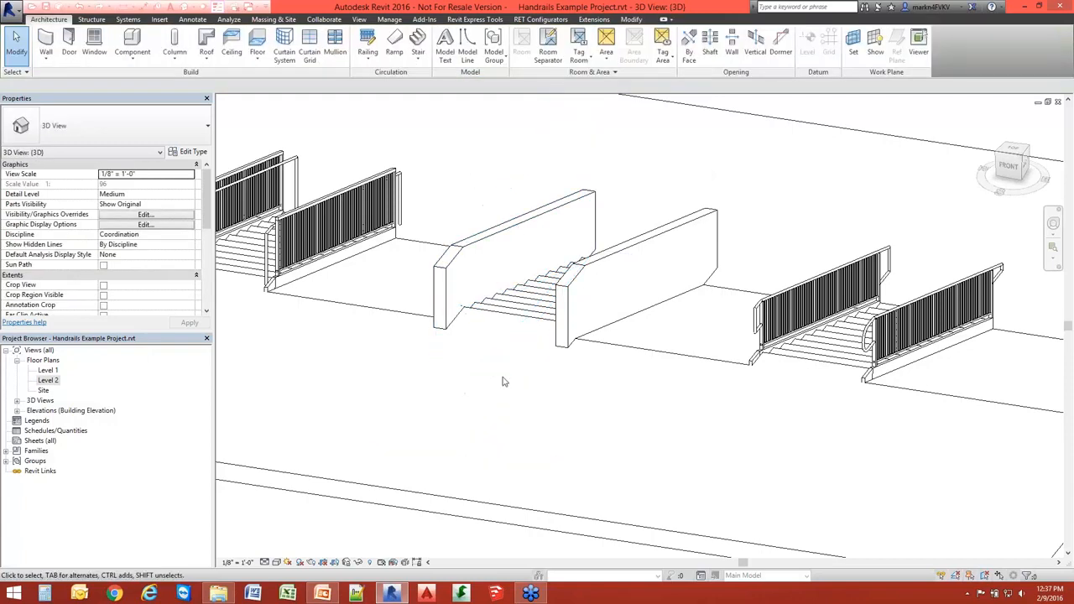
scroll(478, 363, "down", 2)
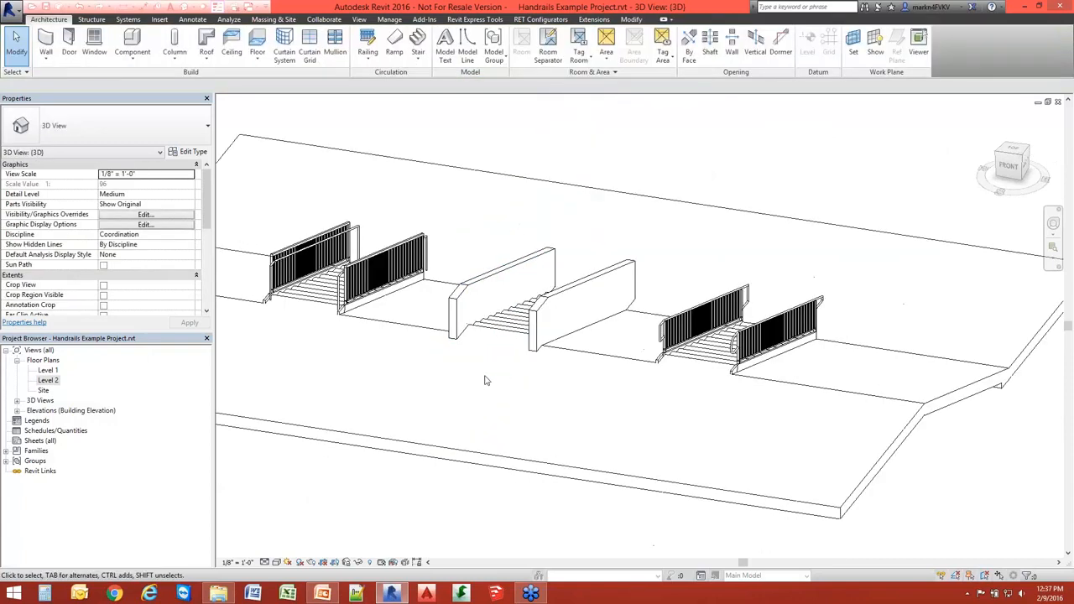
Open the Level 2 floor plan and start a new railing of type Guardrail - Rectangular
double_click(47, 380)
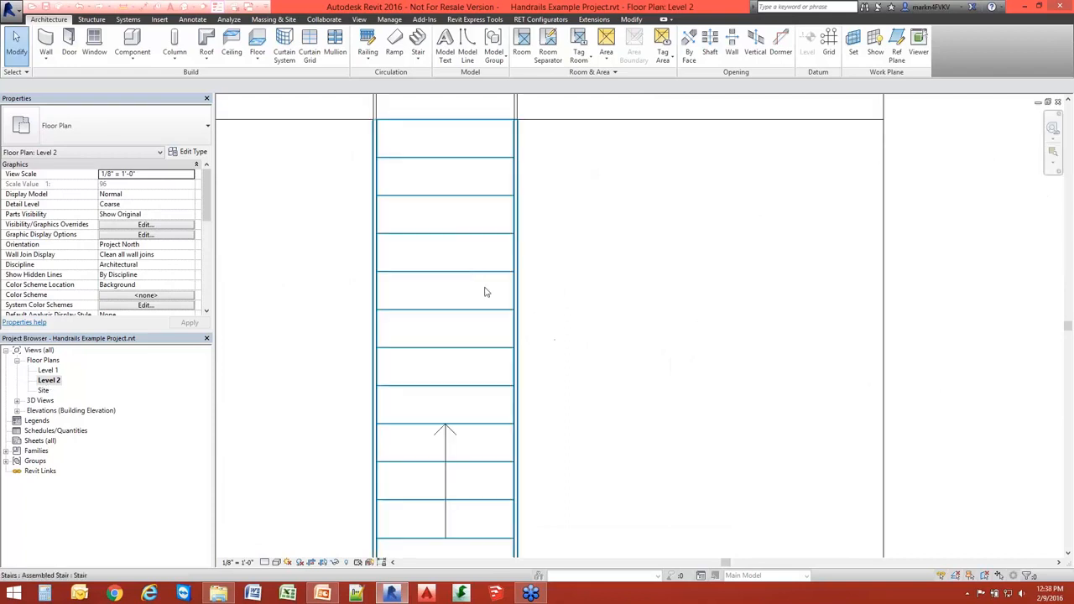
scroll(484, 292, "down", 3)
scroll(463, 268, "up", 4)
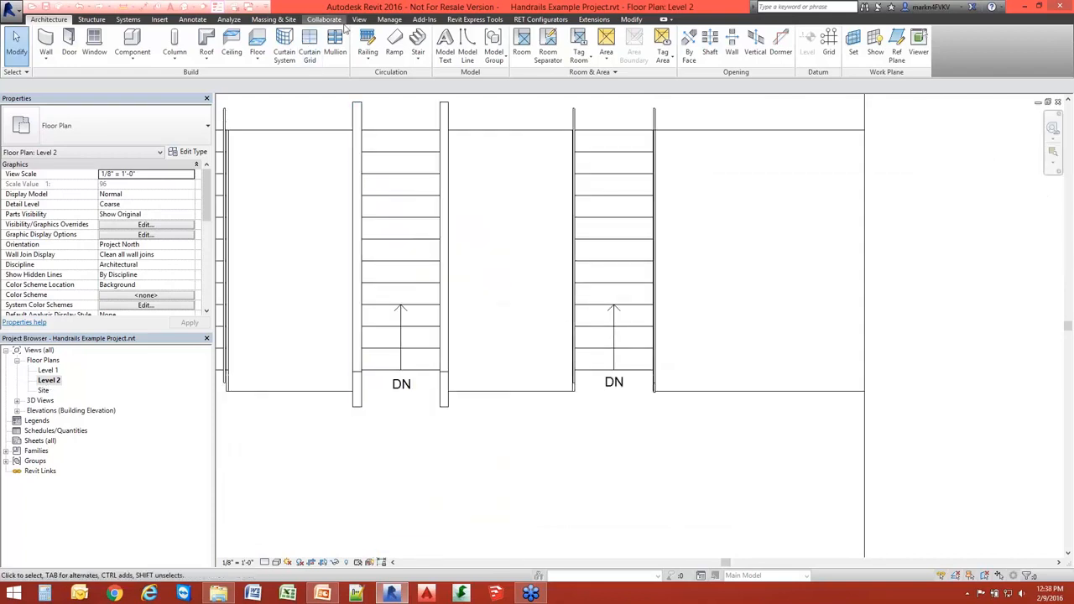
left_click(368, 42)
left_click(135, 126)
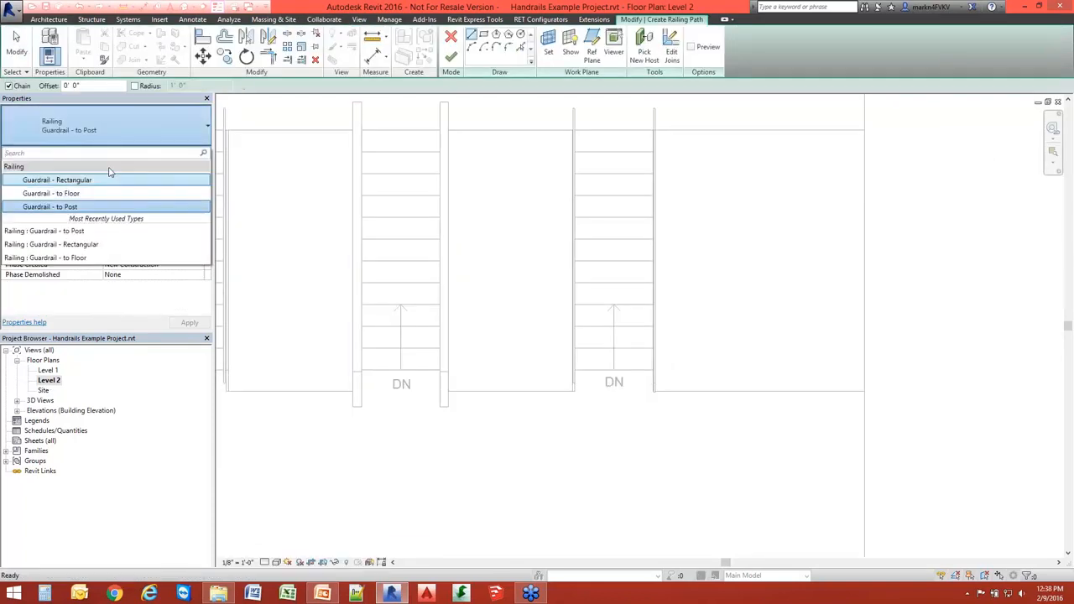
left_click(109, 180)
Sketch the railing path along the inner face of the middle stair's left wall, from the top riser to the bottom riser, and finish the railing
scroll(352, 106, "up", 3)
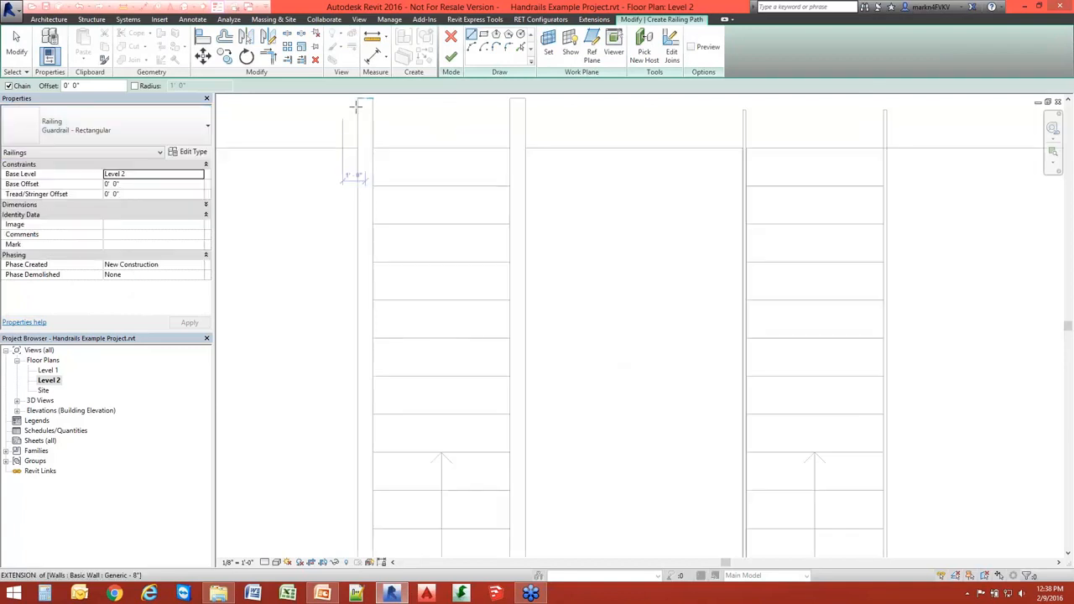
left_click(374, 149)
middle_click_drag(426, 291, 412, 95)
left_click(360, 365)
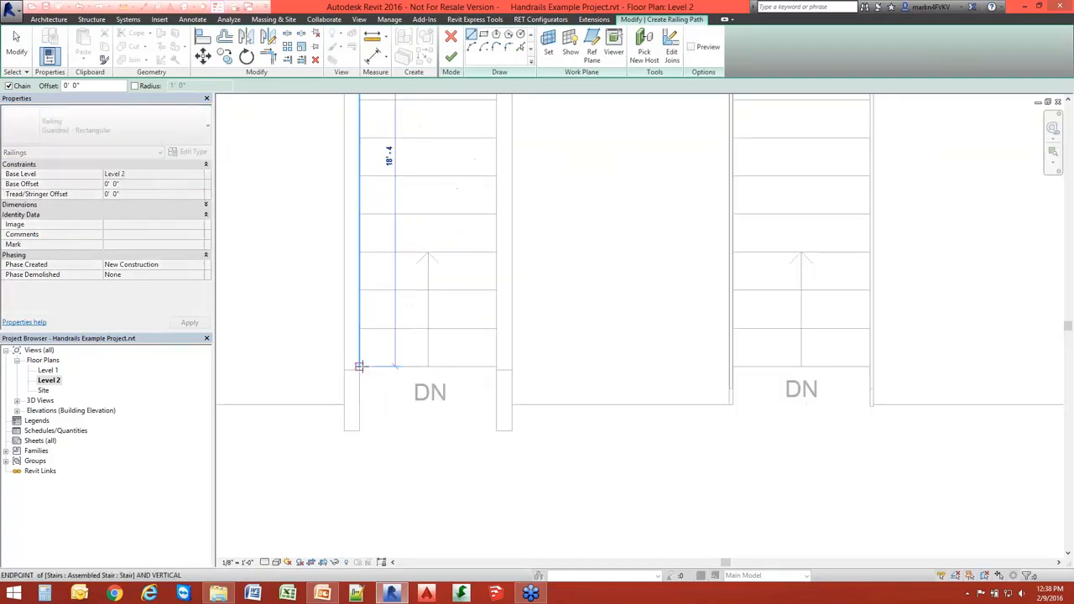
key("Escape")
key("Escape")
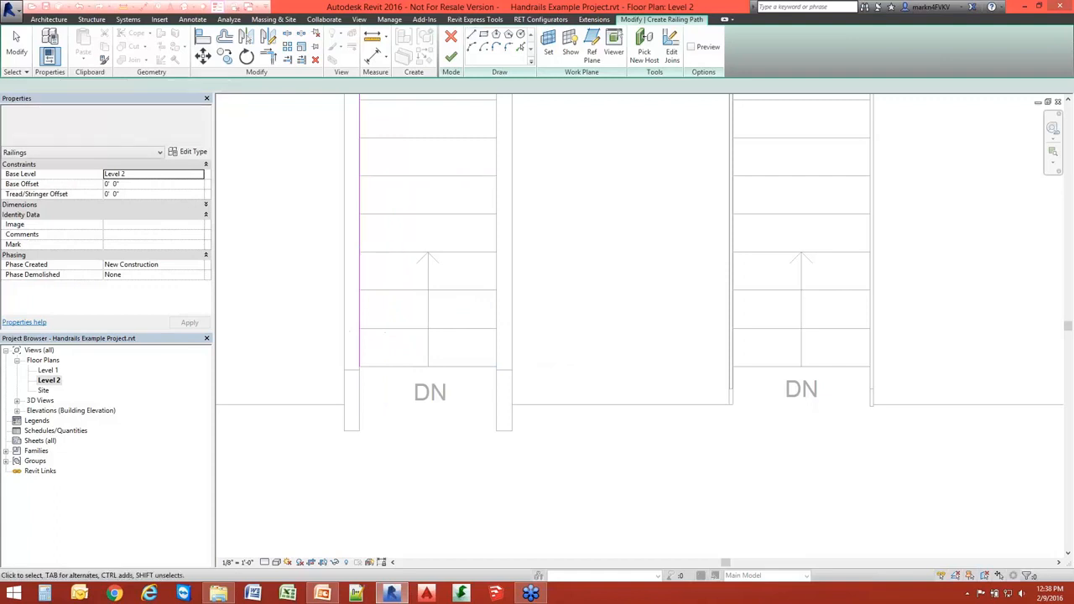
left_click(452, 55)
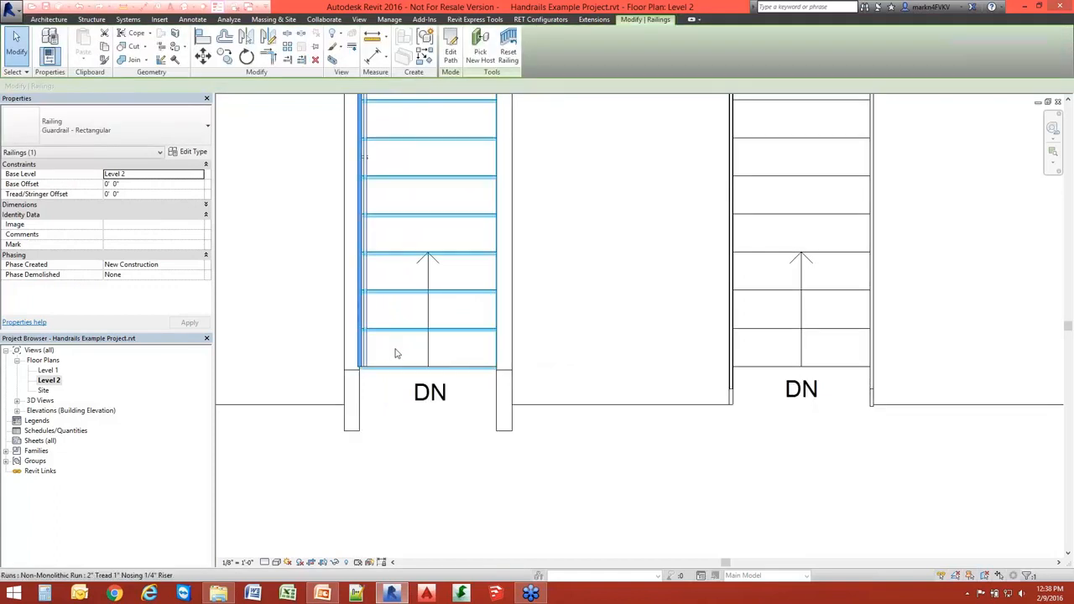
Set the new railing's Tread/Stringer Offset to -0' 1"
scroll(369, 366, "up", 2)
left_click(162, 194)
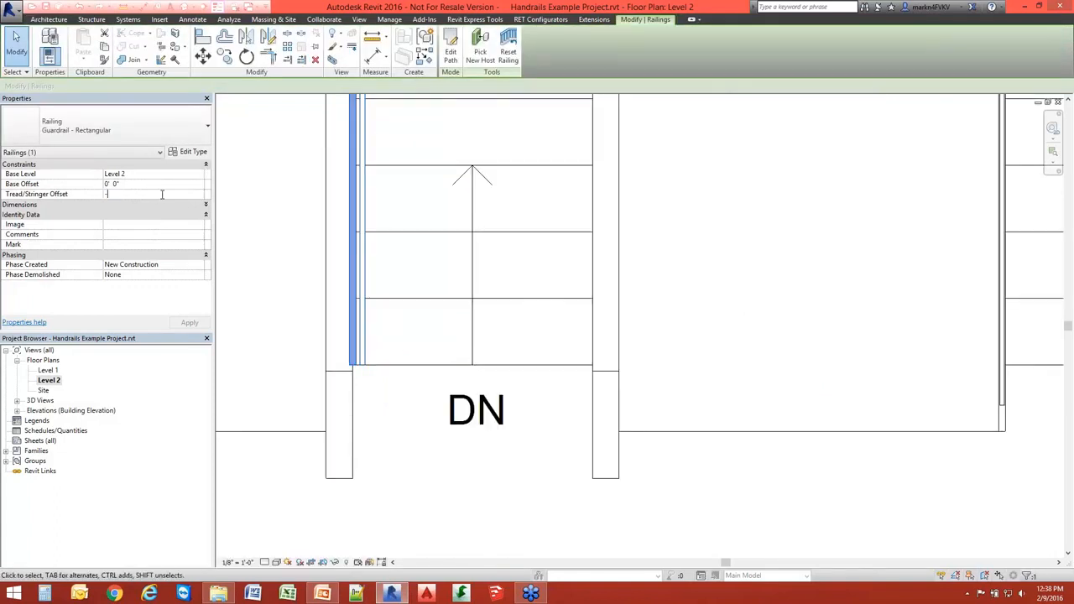
left_click(407, 396)
scroll(360, 367, "up", 2)
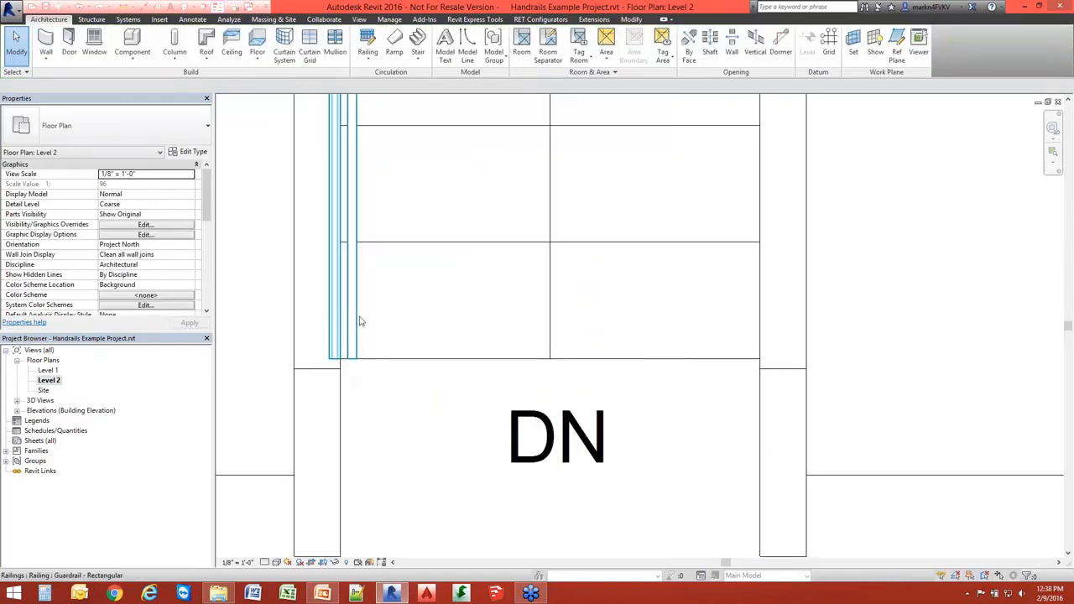
scroll(361, 322, "down", 2)
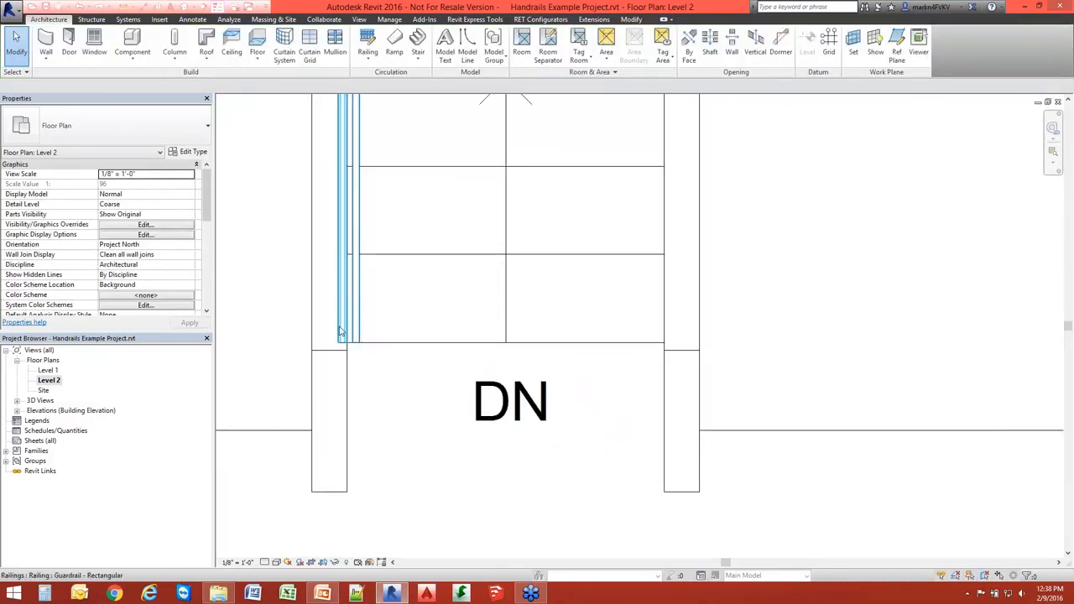
scroll(356, 331, "up", 1)
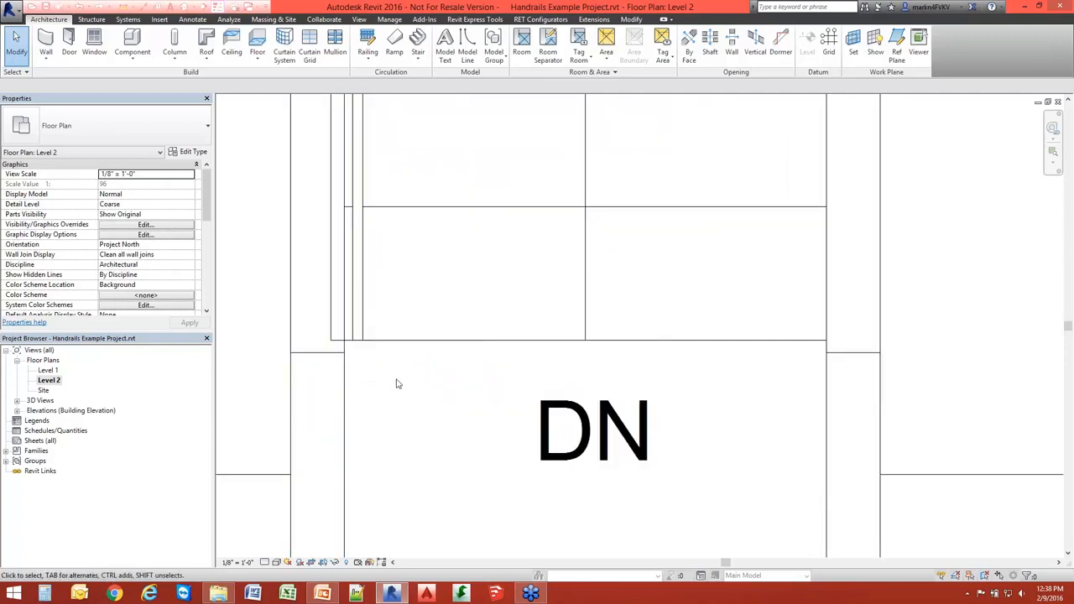
Open the 3D view and pick the middle stair as the new railing's host
scroll(398, 384, "down", 6)
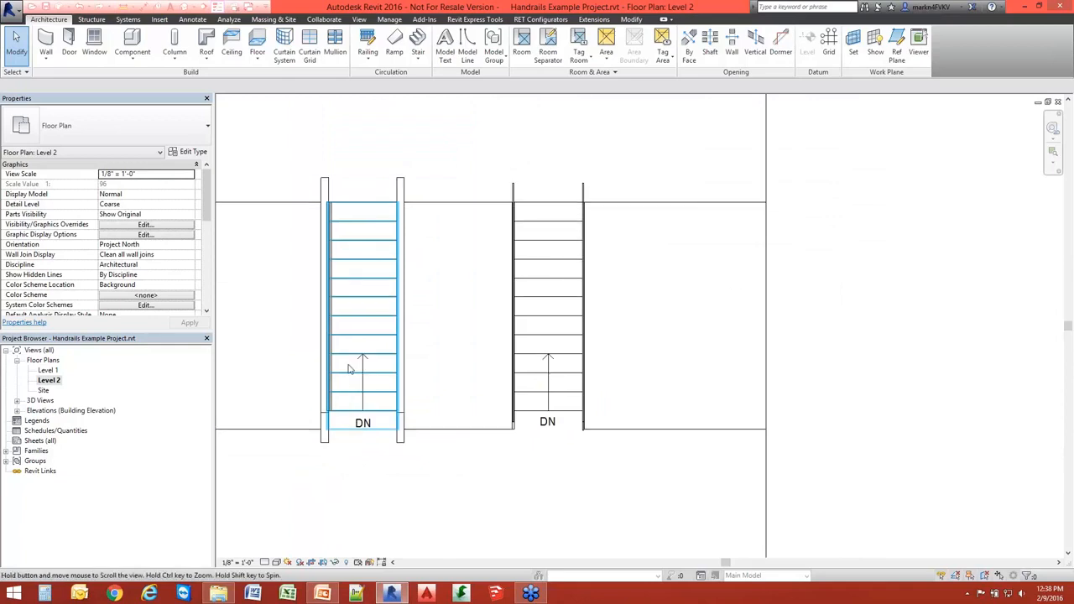
middle_click_drag(350, 366, 344, 358)
left_click(184, 8)
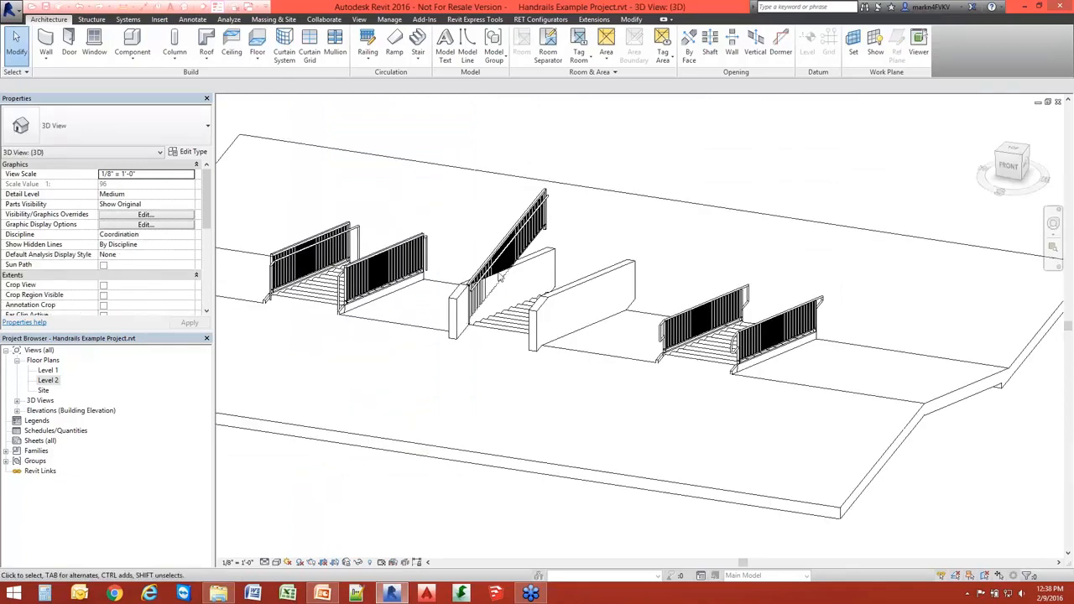
scroll(498, 274, "up", 2)
left_click(502, 256)
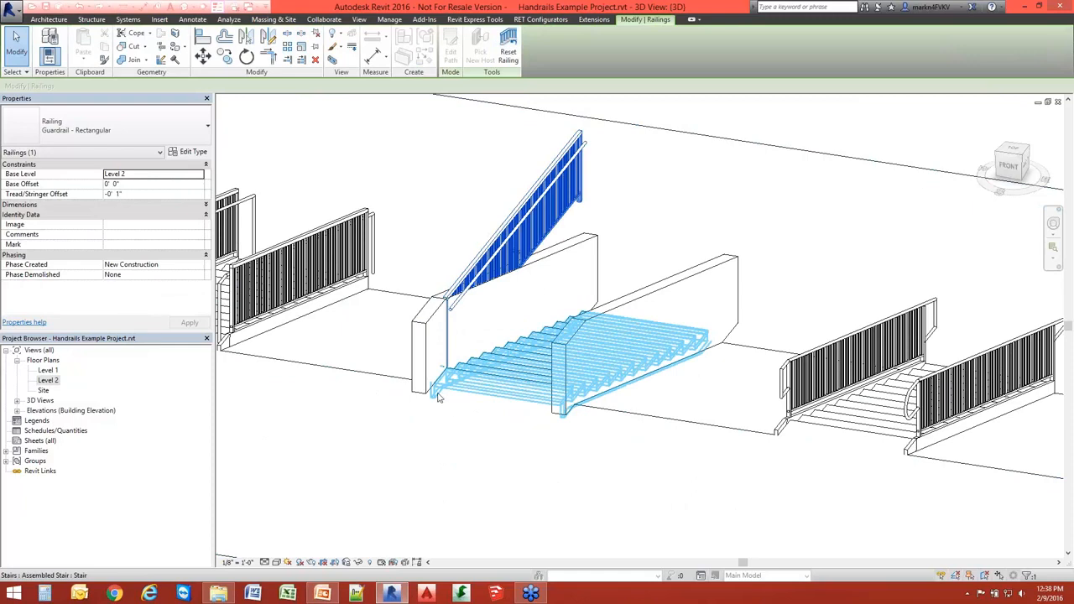
key("Escape")
Duplicate the middle stair railing's type under the name "Guardrail - to Wall"
scroll(556, 267, "up", 5)
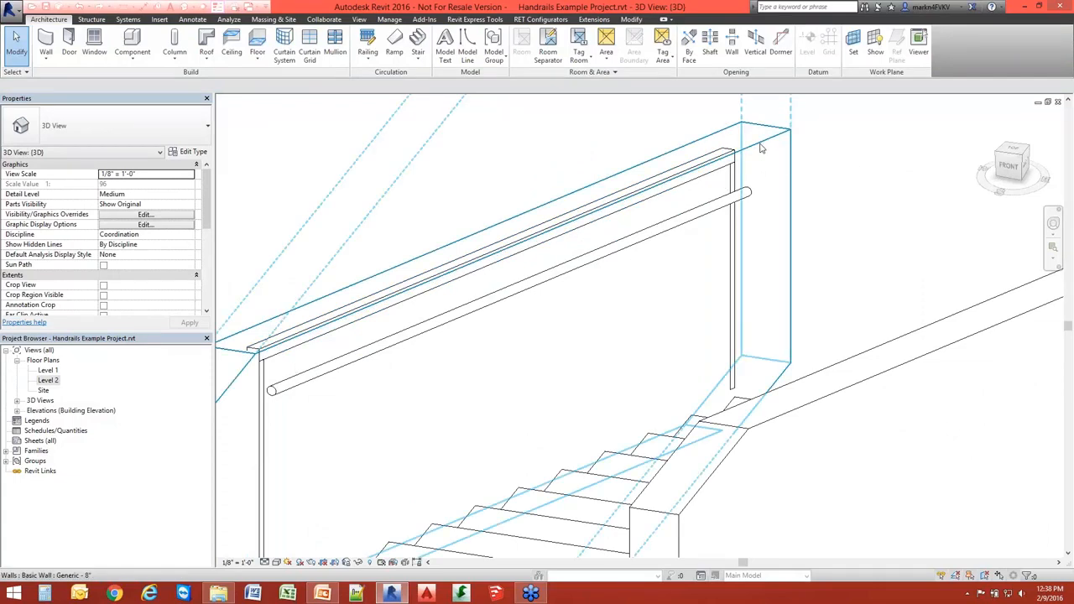
scroll(738, 168, "down", 3)
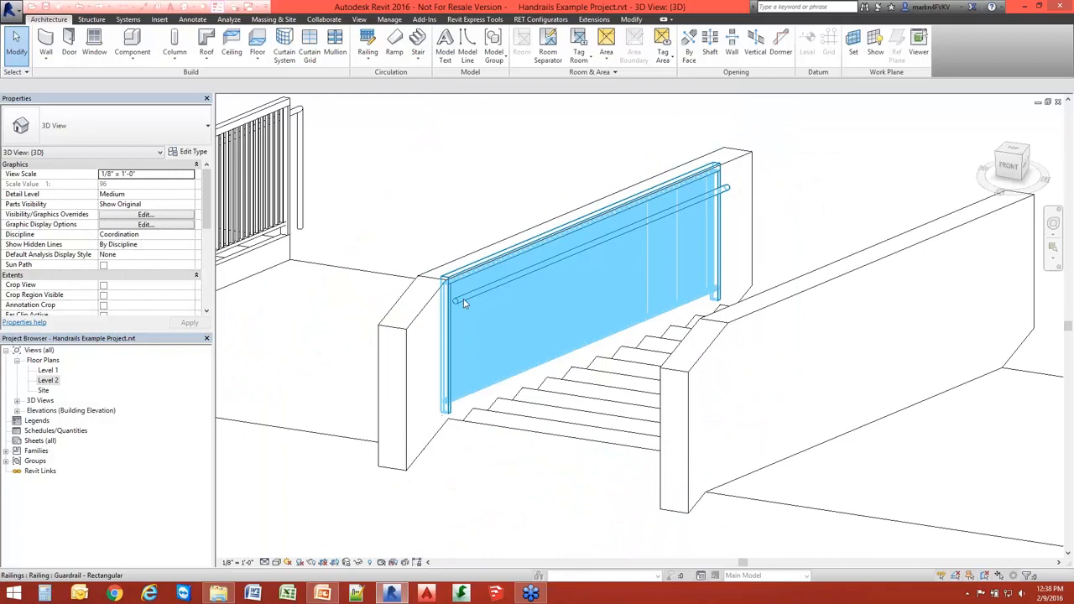
scroll(461, 302, "up", 3)
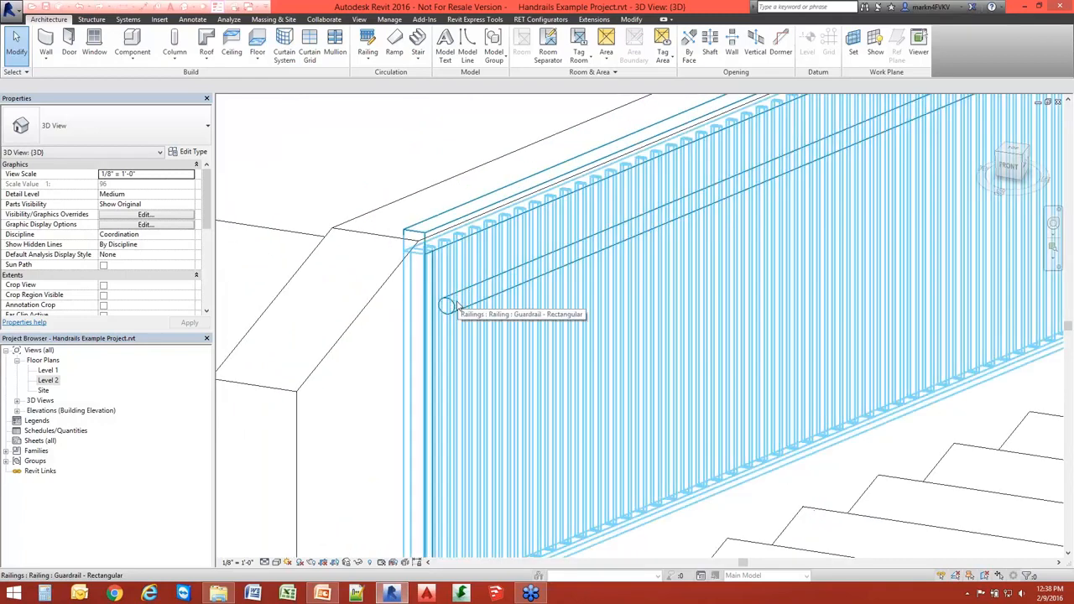
scroll(457, 305, "down", 3)
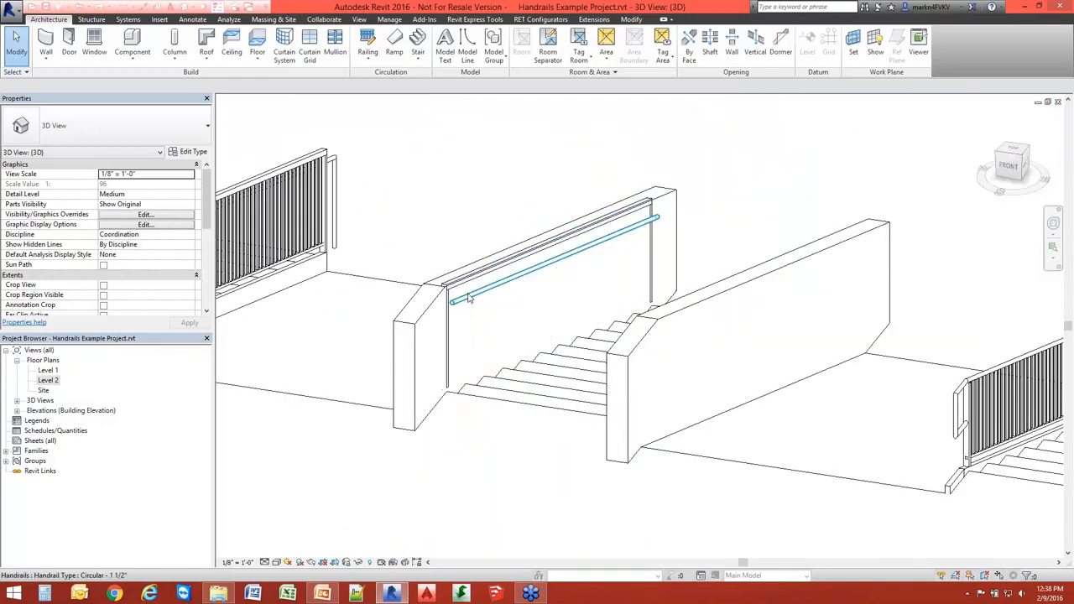
left_click(467, 299)
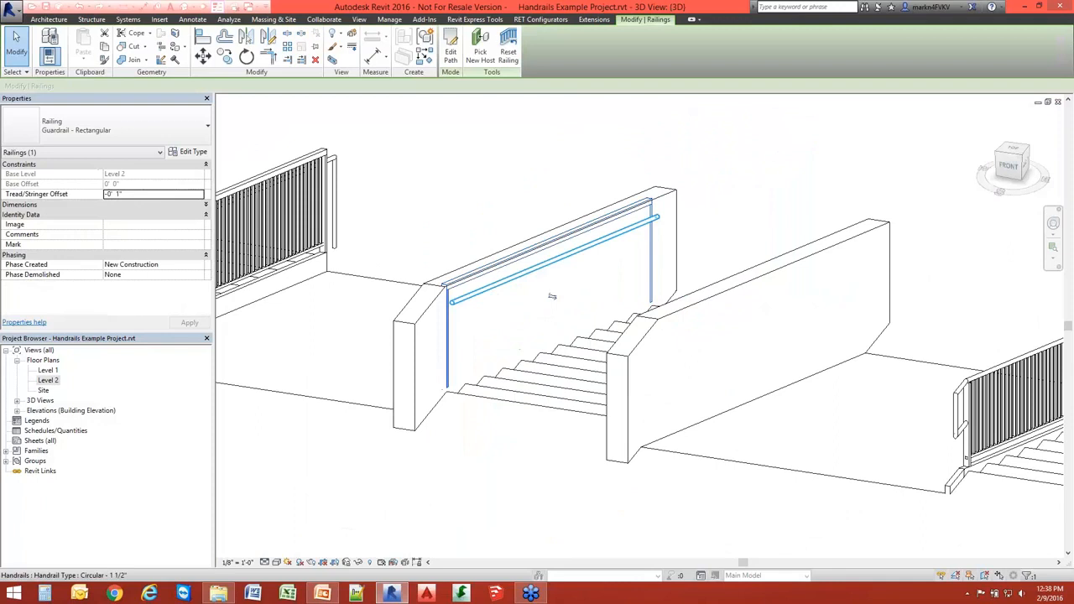
left_click(194, 152)
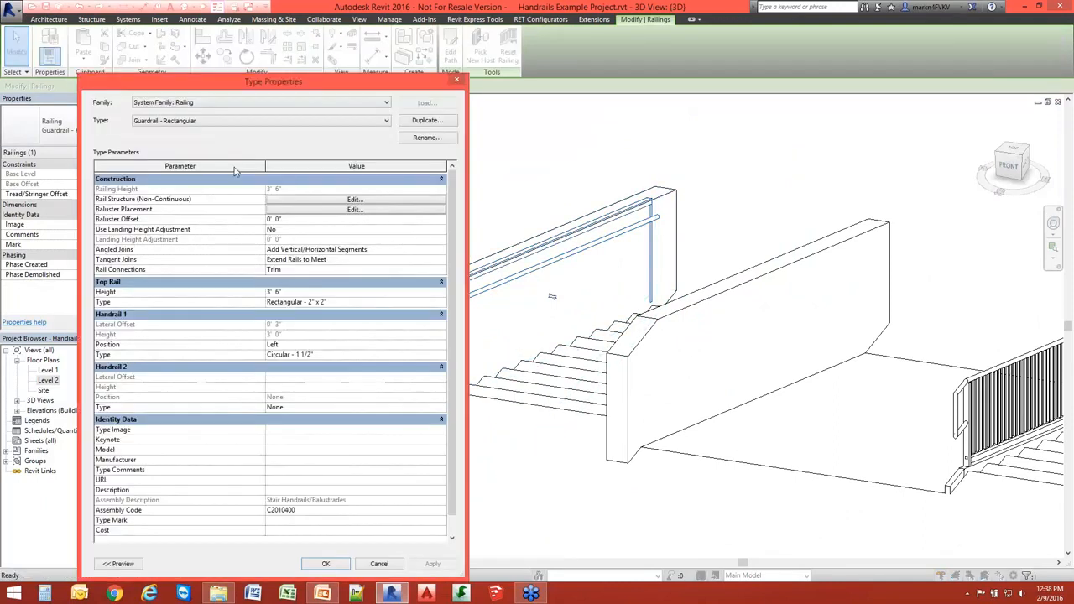
left_click(426, 120)
left_click_drag(306, 321, 288, 327)
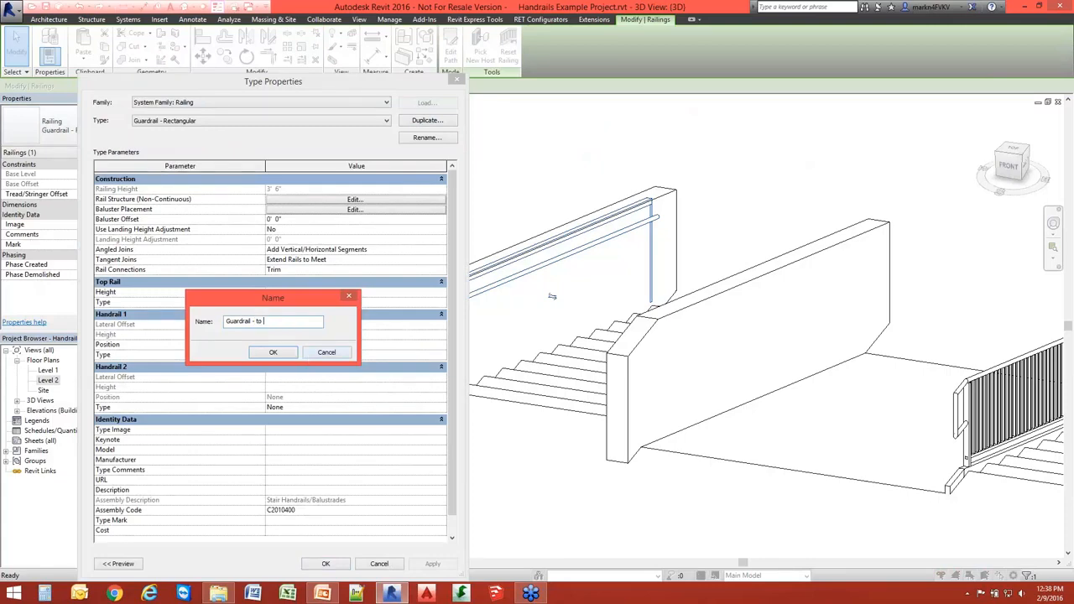
key("Return")
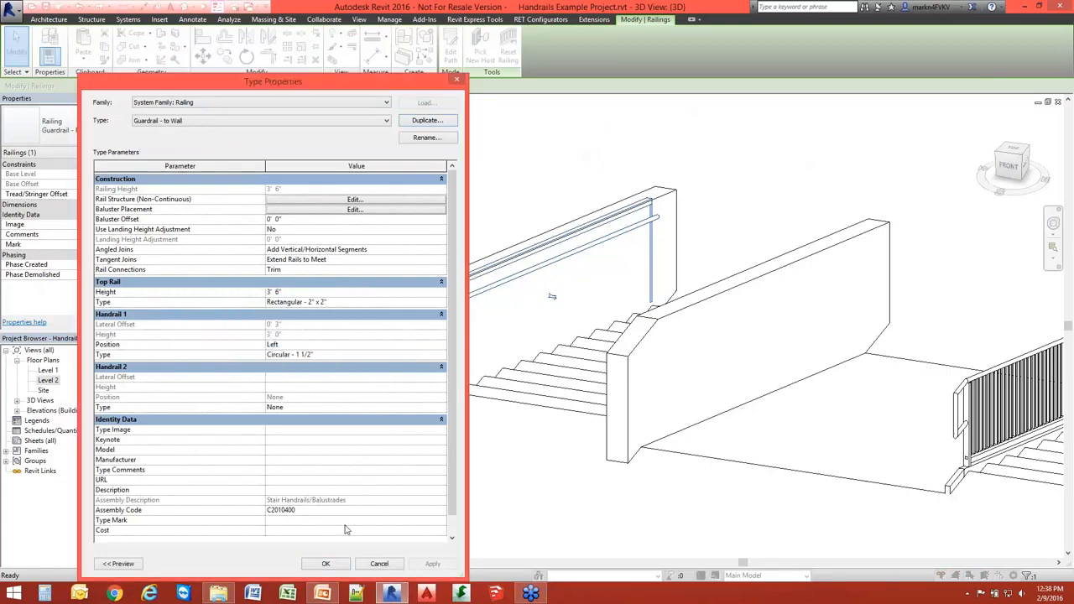
left_click(327, 564)
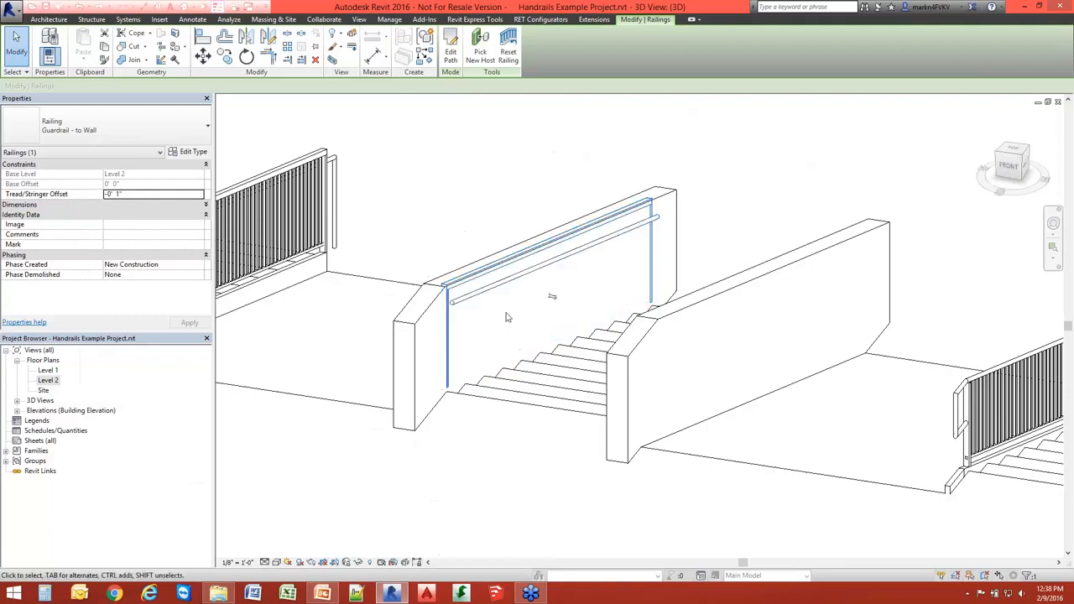
Select the middle stair railing's handrail and duplicate its type as "Circular - 1 1/2" to Wall"
key("Escape")
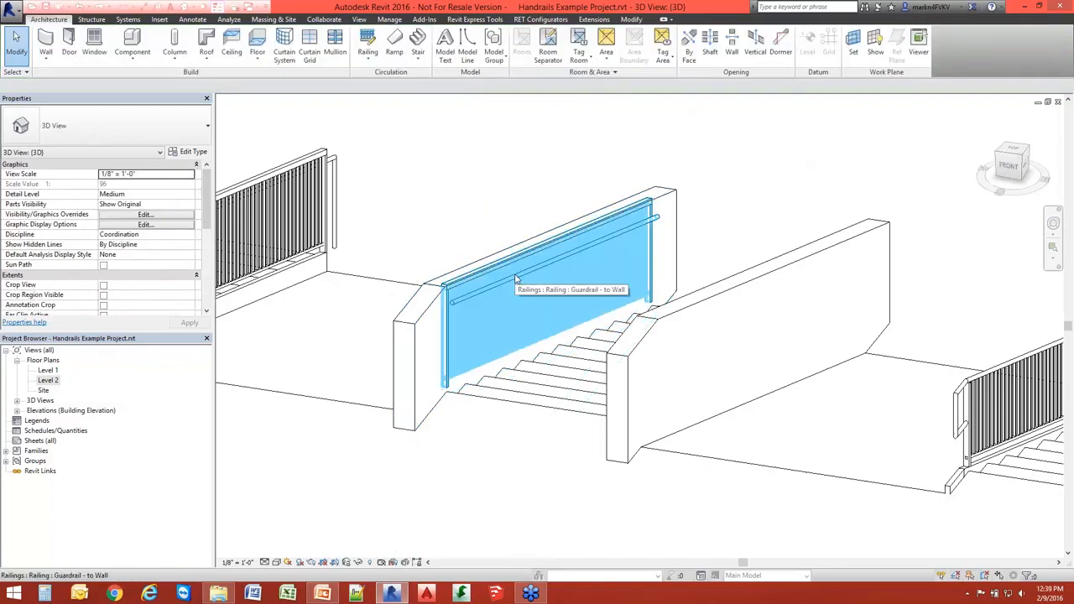
key("Tab")
left_click(520, 273)
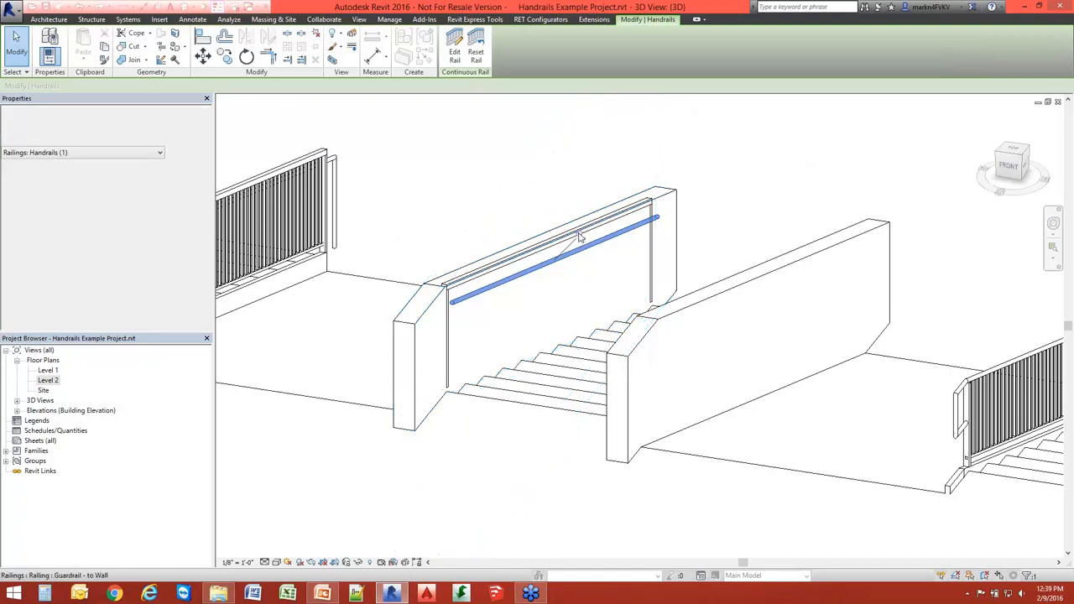
left_click(193, 152)
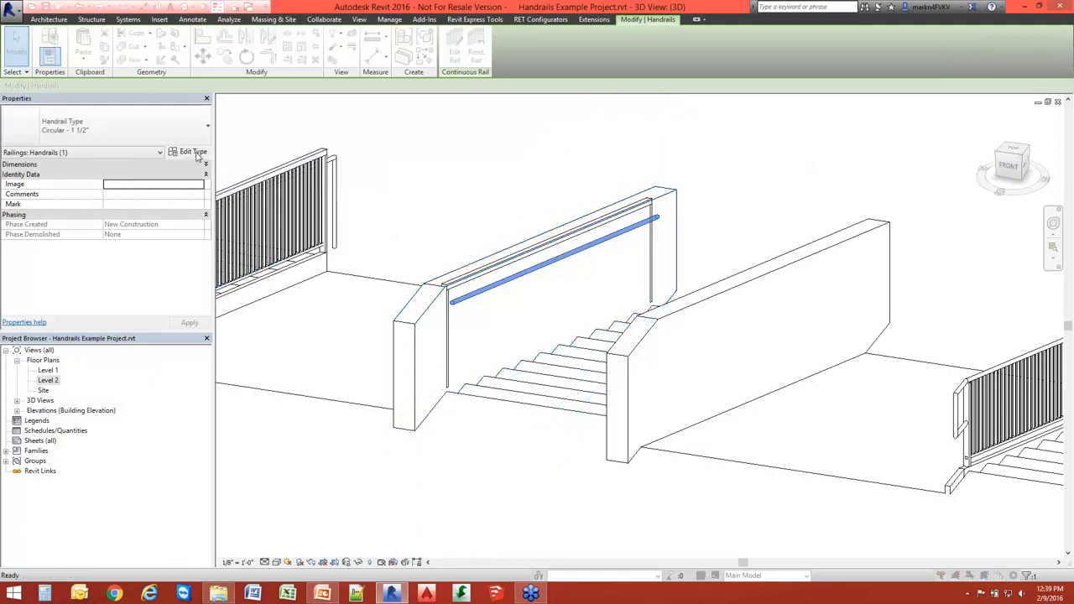
left_click(420, 123)
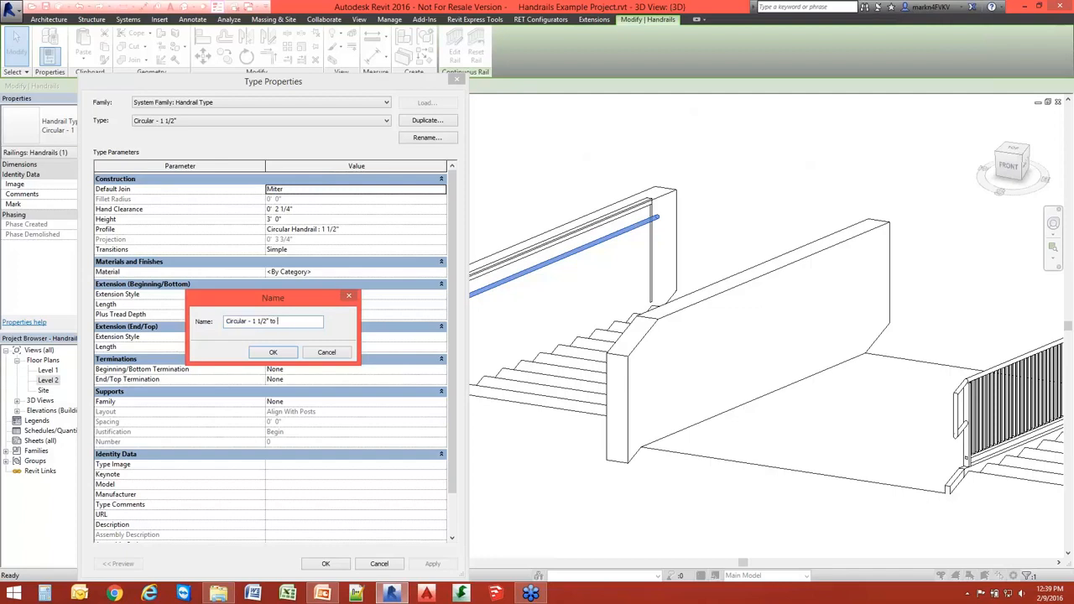
key("Return")
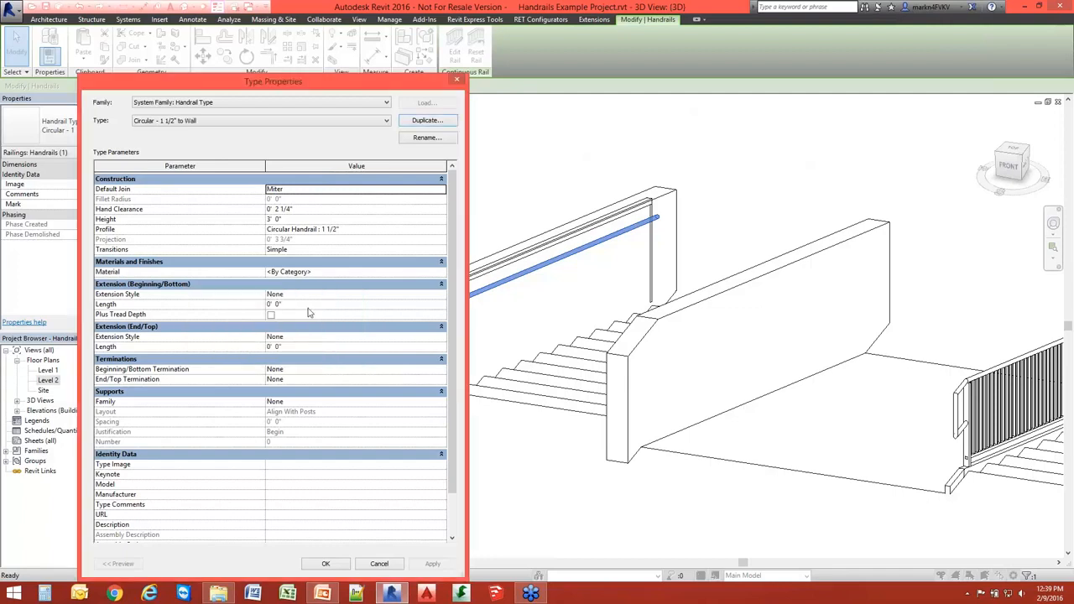
Set the handrail type's beginning/bottom Extension Style to Wall and enable Plus Tread Depth
left_click(331, 295)
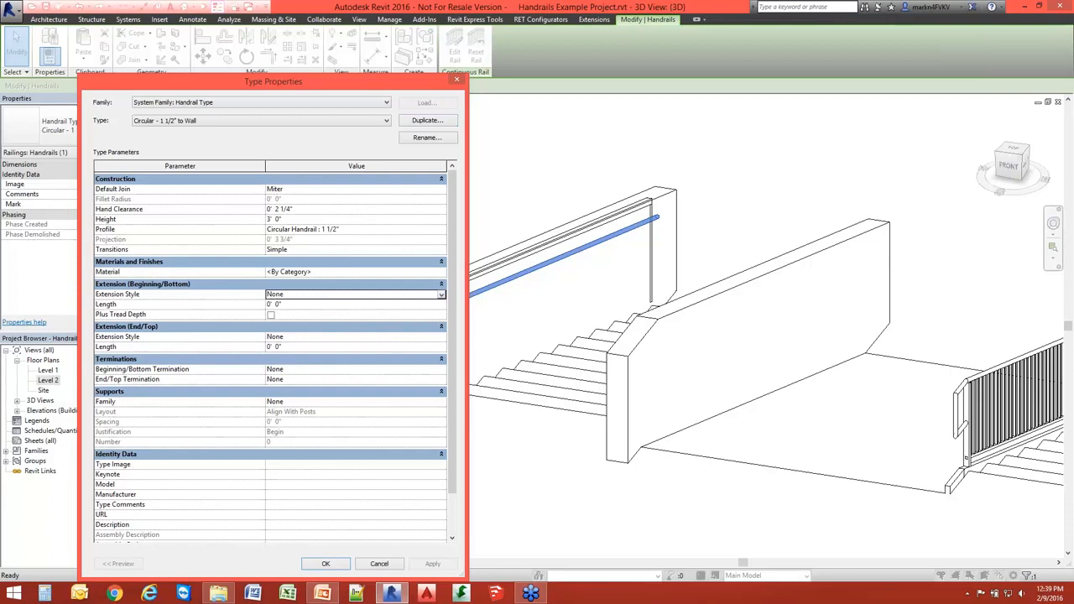
left_click(441, 295)
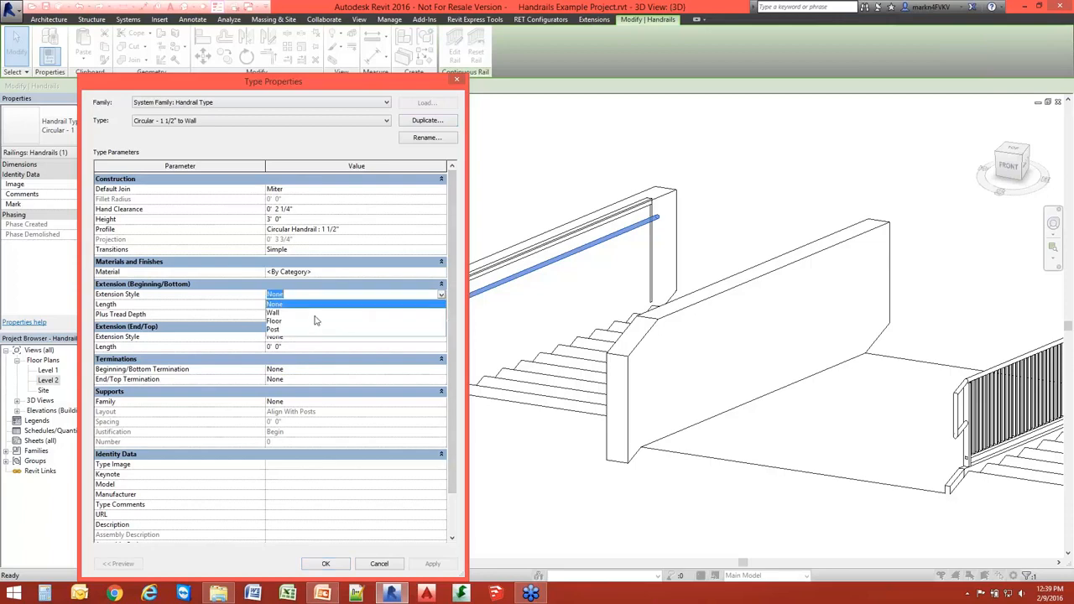
left_click(315, 313)
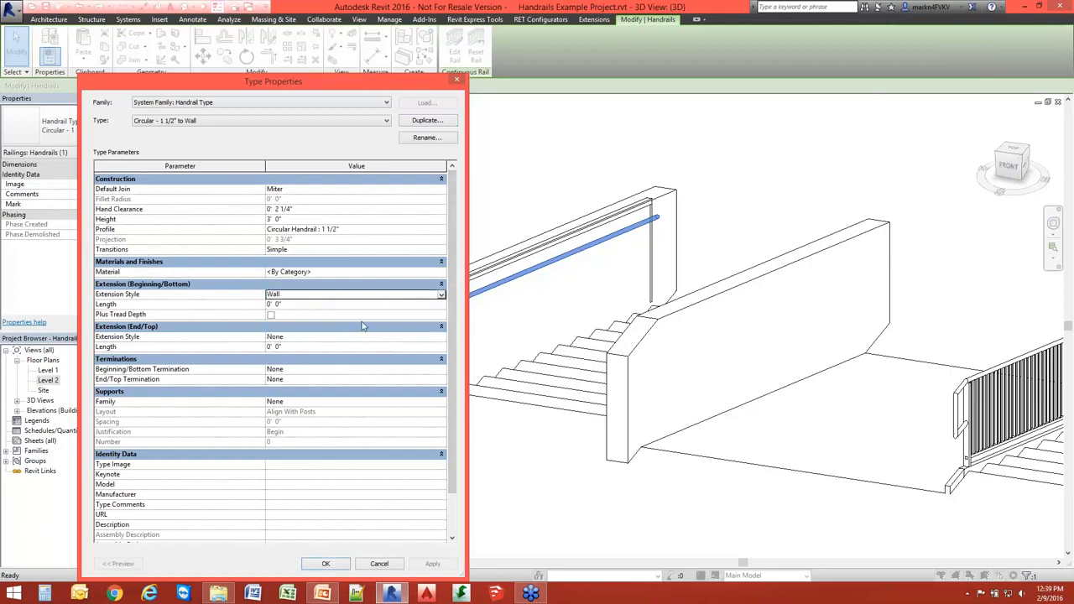
left_click(271, 315)
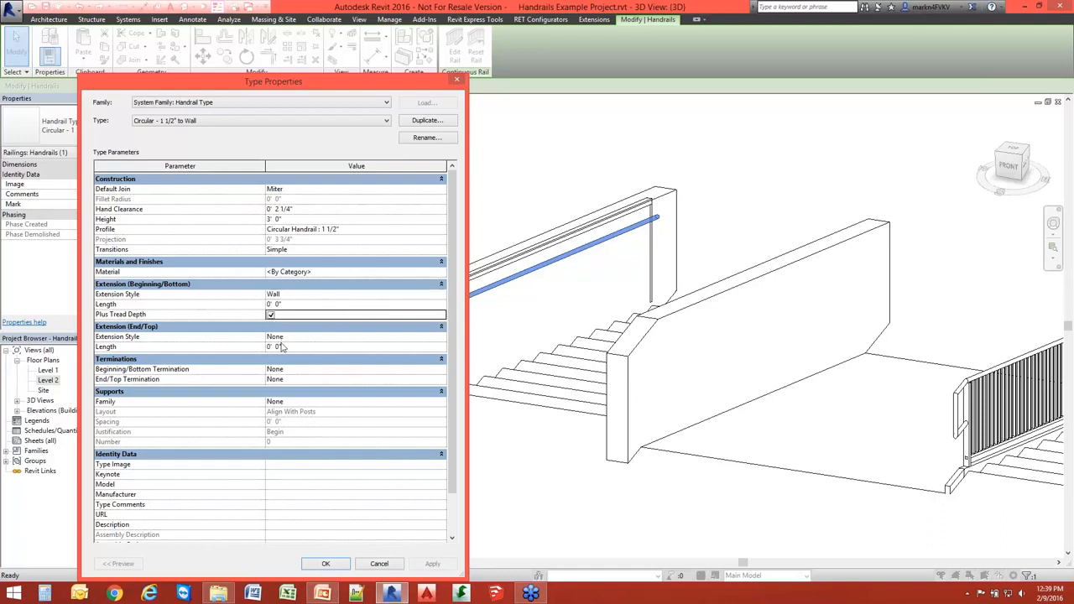
Set the handrail type's end/top Extension Style to Wall with a 1' 0" length and apply the type changes
left_click(329, 338)
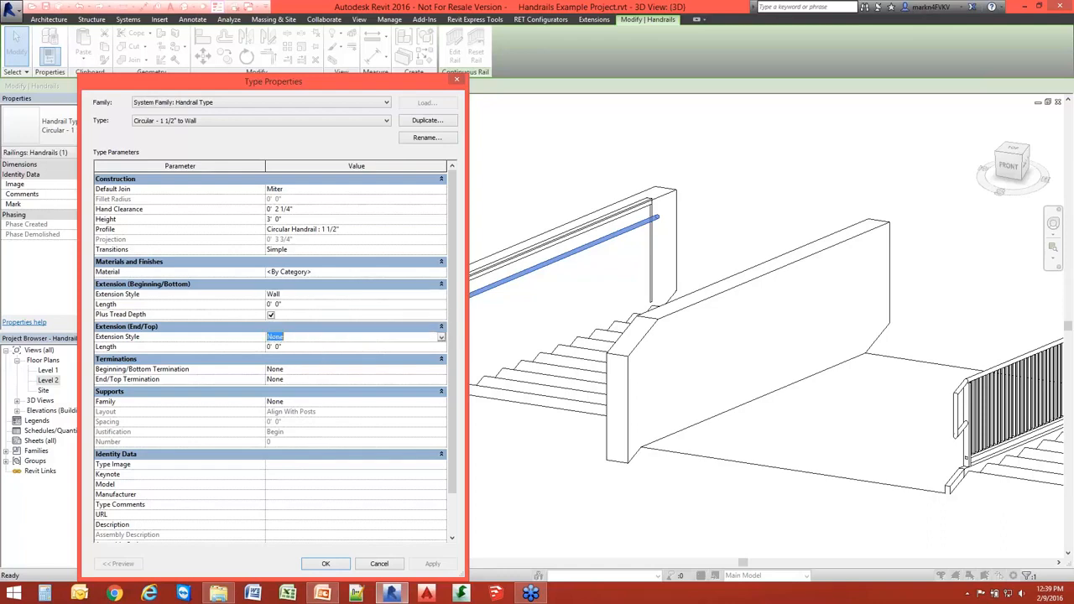
left_click(440, 338)
left_click(331, 355)
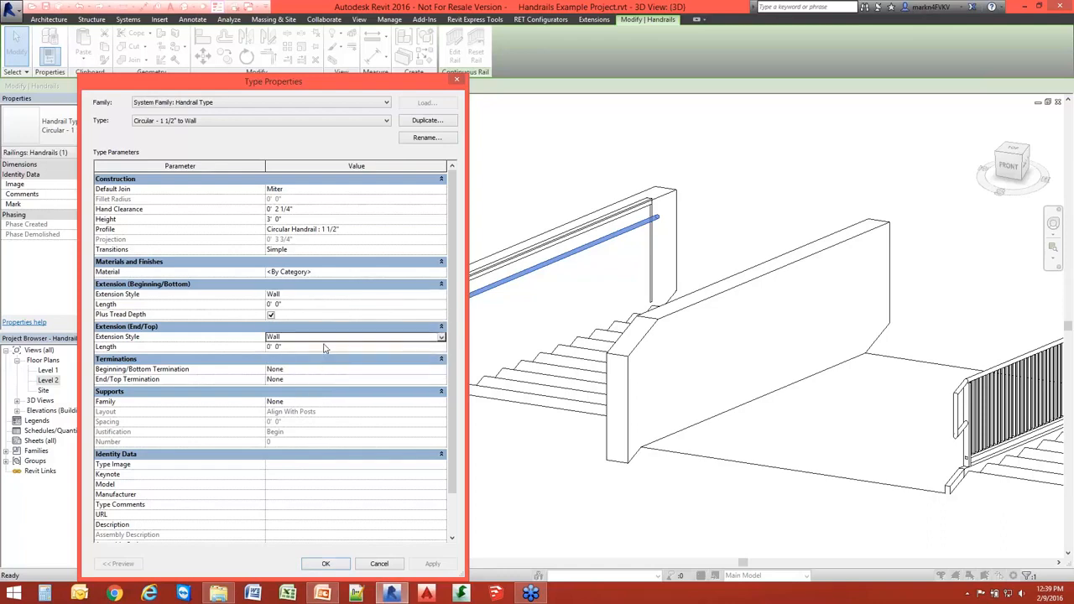
left_click(327, 347)
type("1")
key("Return")
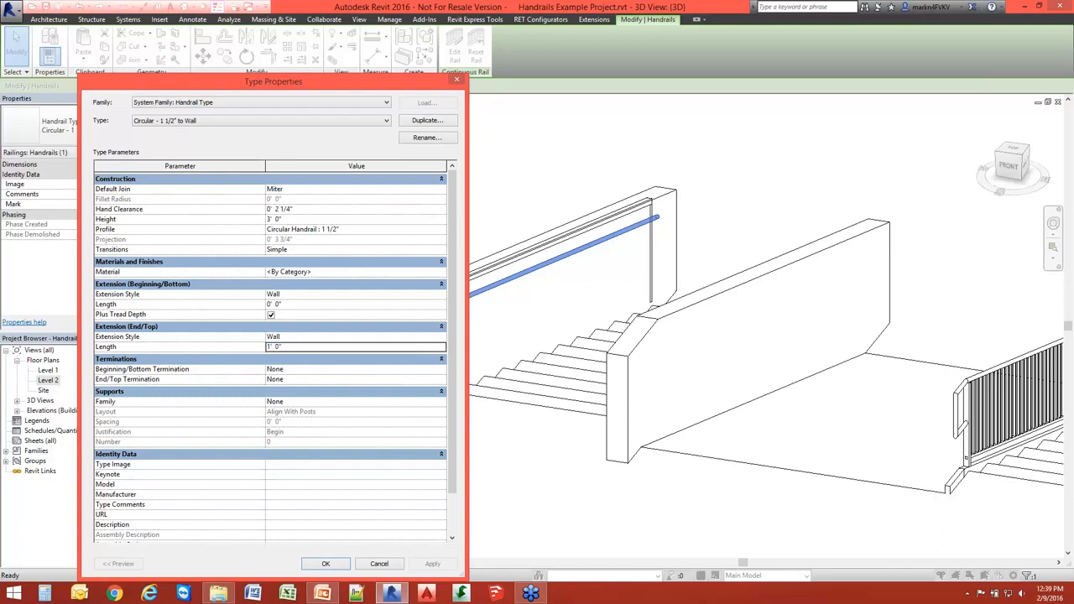
left_click(326, 563)
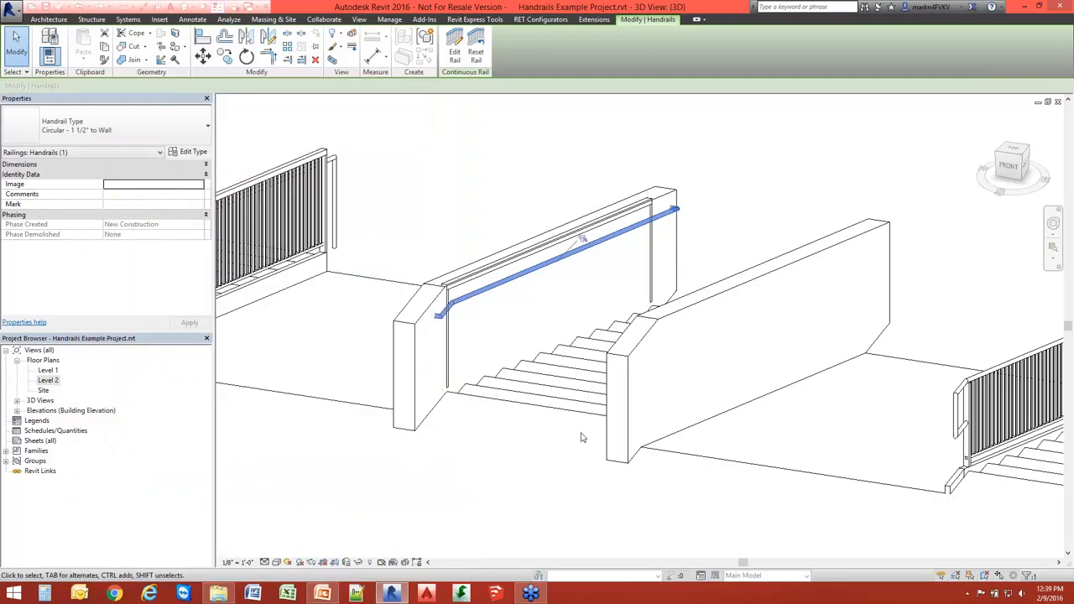
Examine the handrail's bottom and top extensions along the middle stair's wall in 3D and in the Level 2 floor plan
key("Escape")
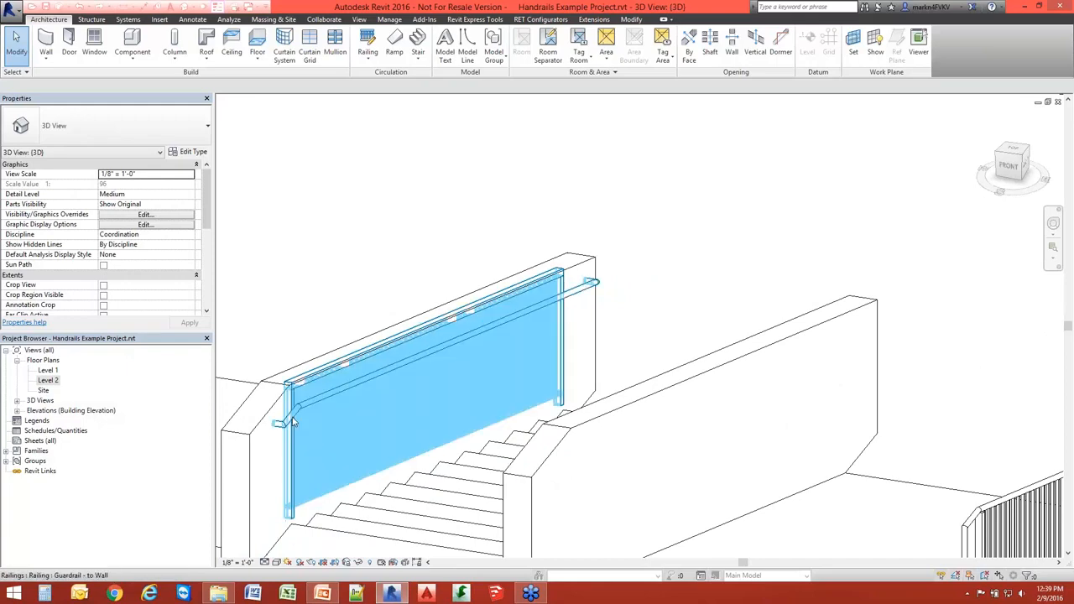
scroll(306, 403, "down", 2)
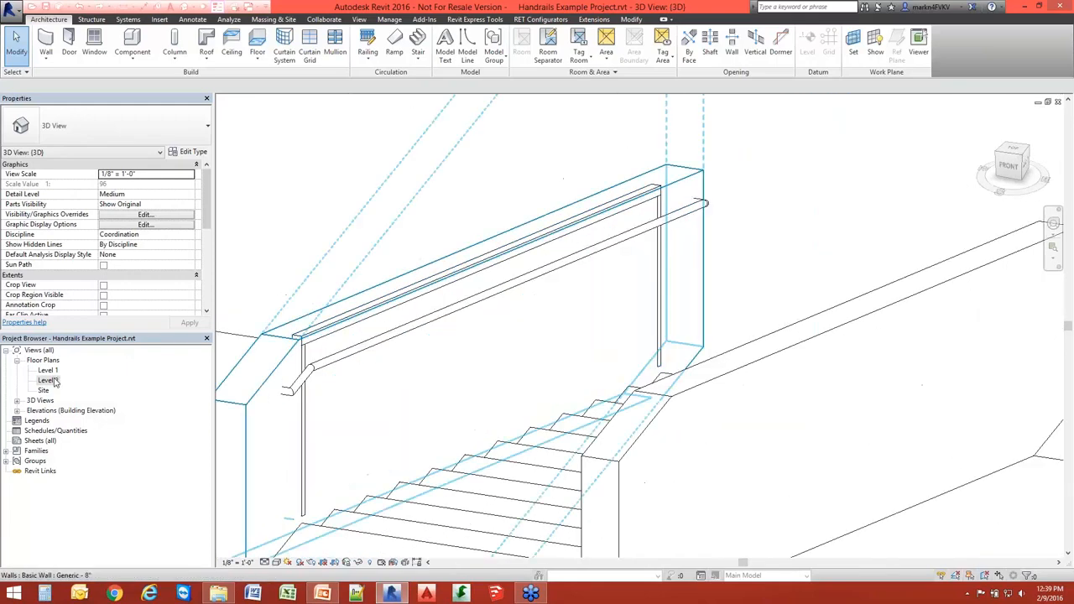
double_click(52, 381)
scroll(479, 355, "up", 4)
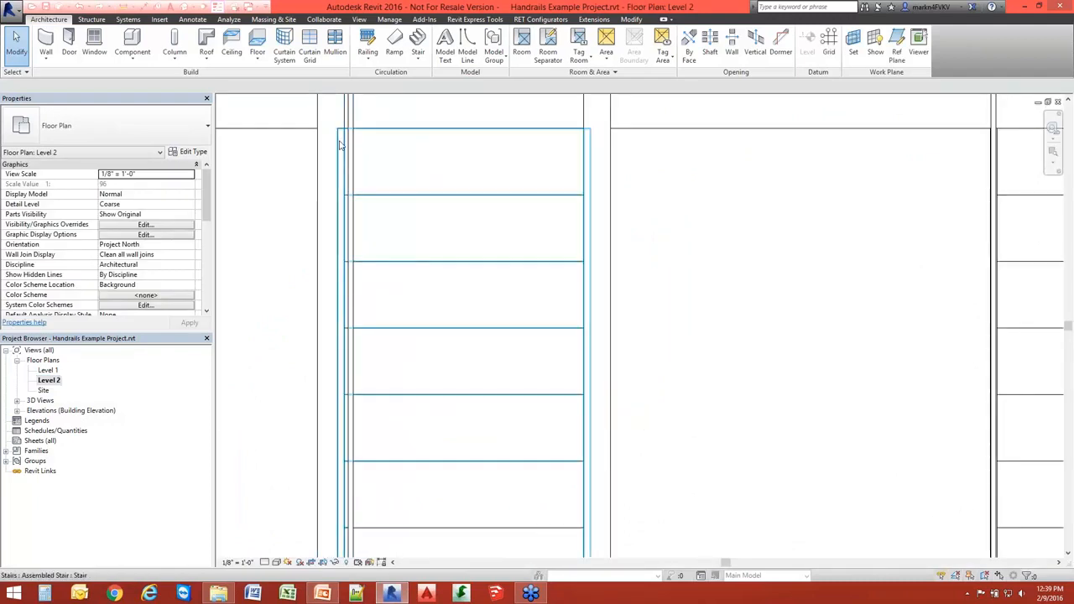
left_click(339, 145)
left_click(386, 106)
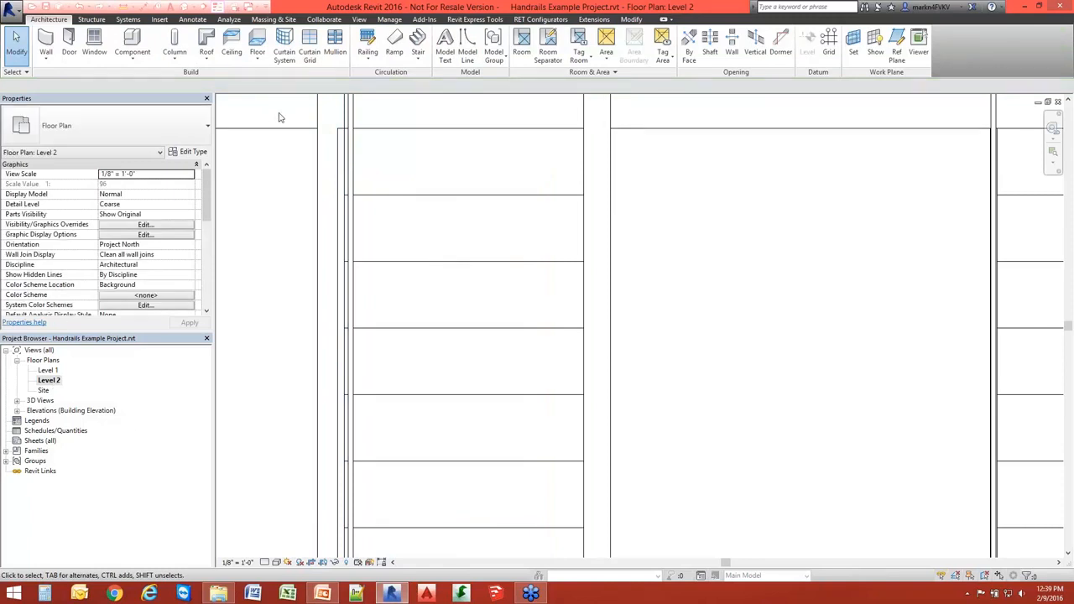
scroll(380, 167, "down", 4)
scroll(300, 149, "up", 2)
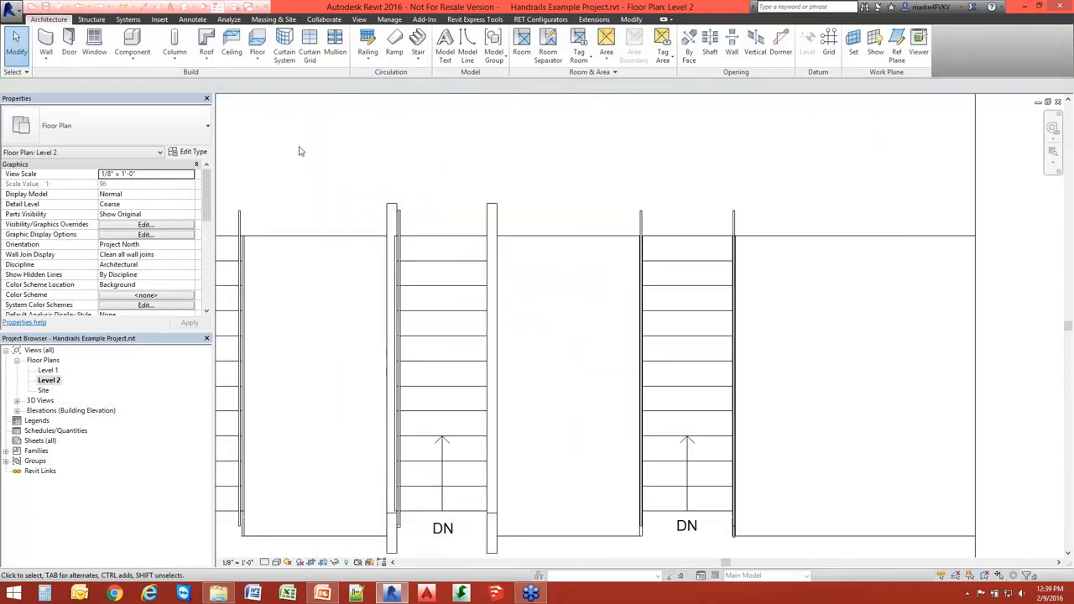
scroll(302, 150, "down", 2)
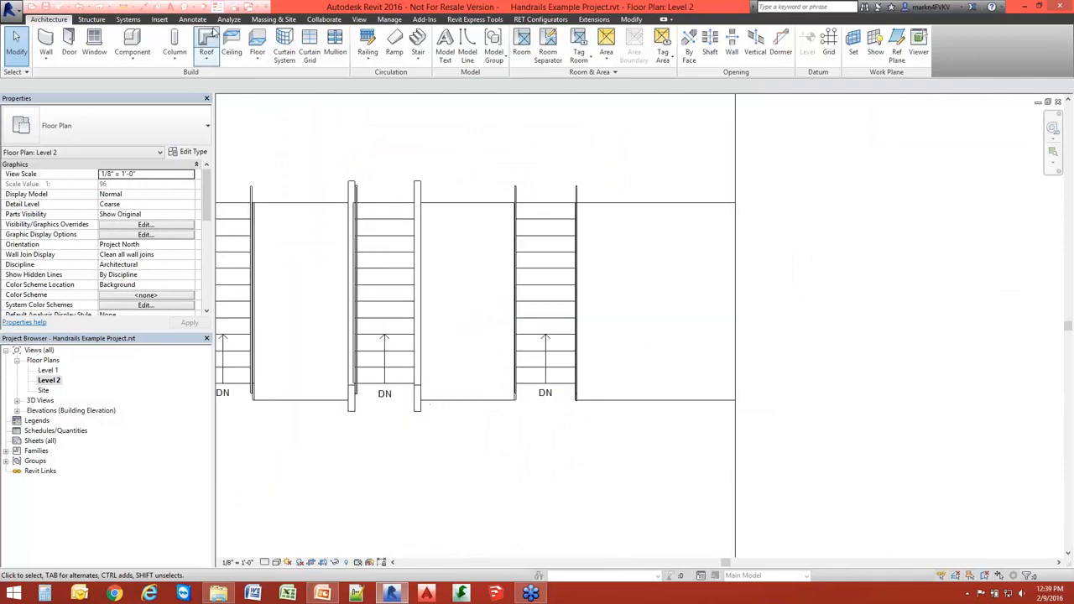
Select the middle stair's railing in the 3D view and set its type's Top Rail type to None
left_click(189, 7)
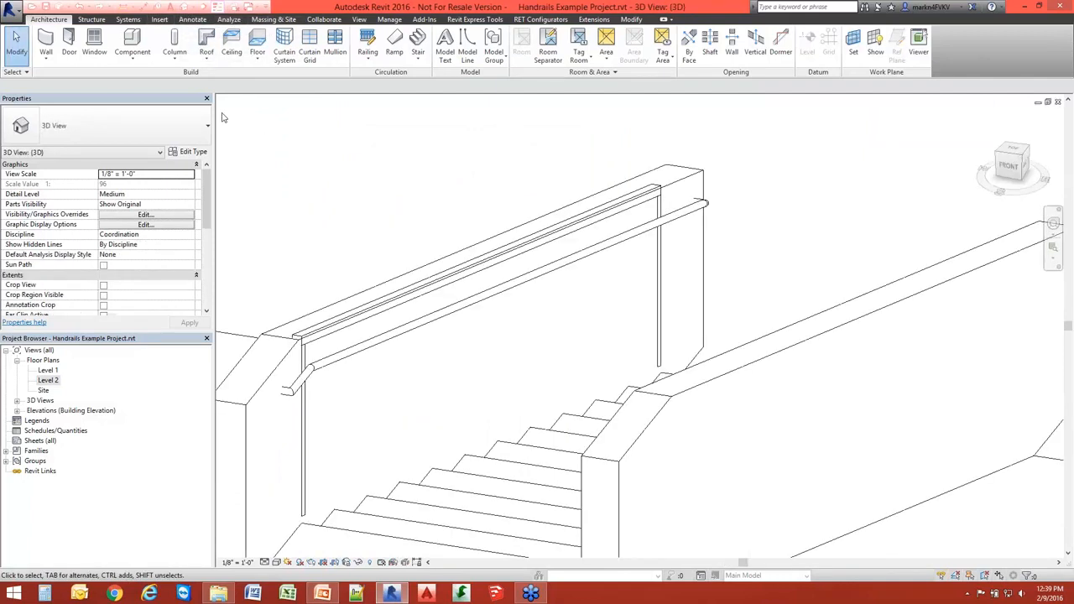
left_click(344, 357)
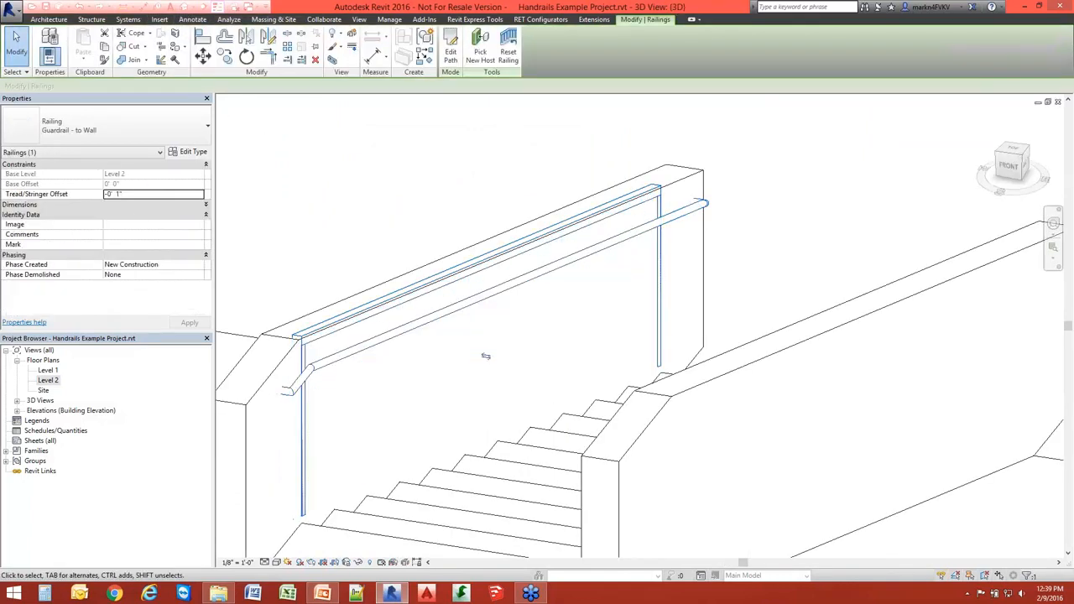
left_click(191, 152)
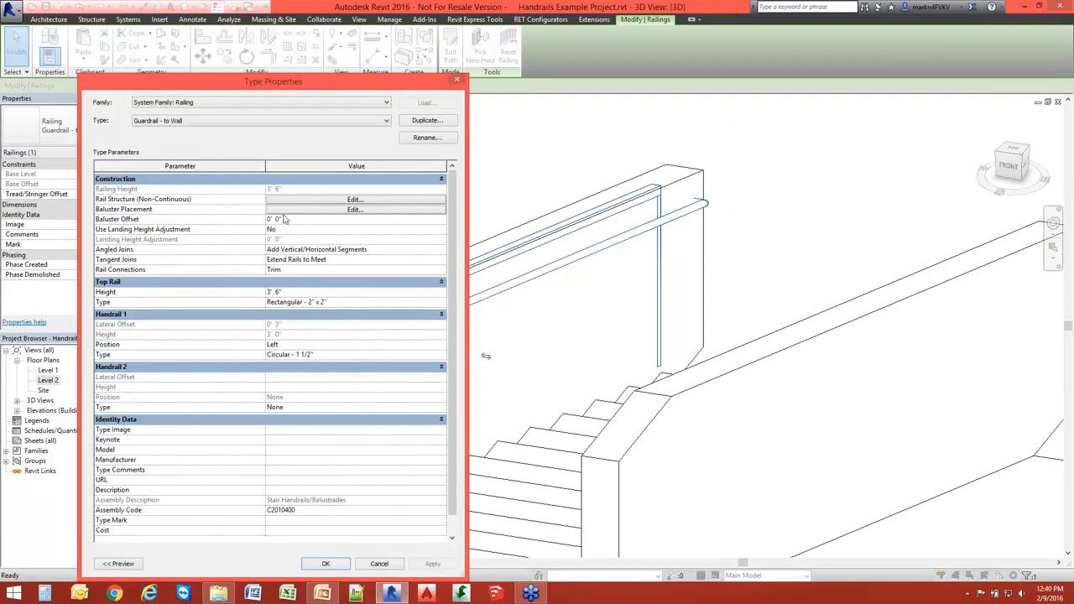
left_click(382, 303)
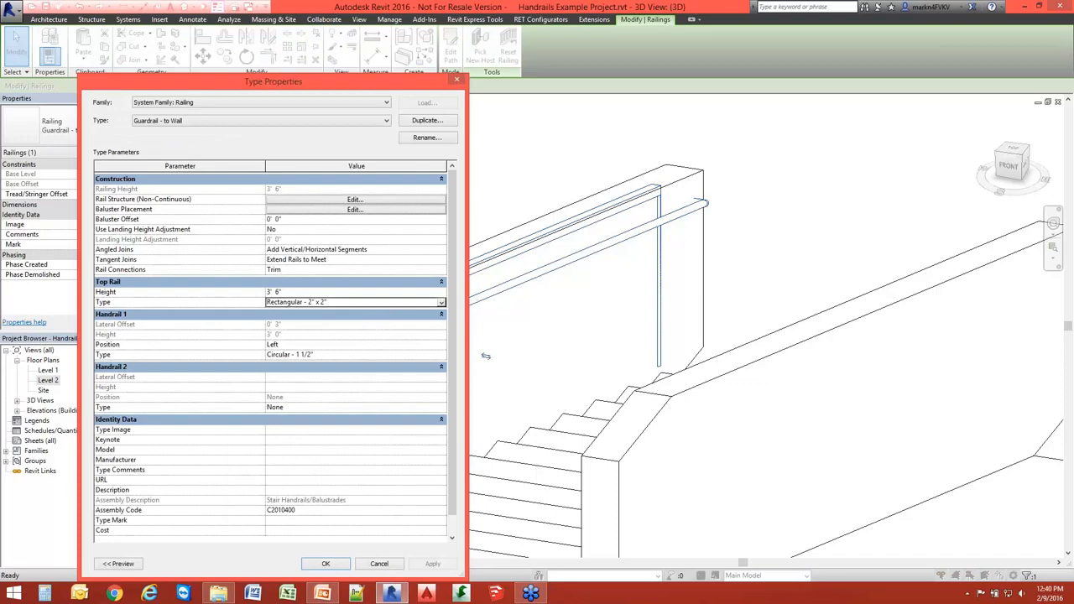
left_click(386, 303)
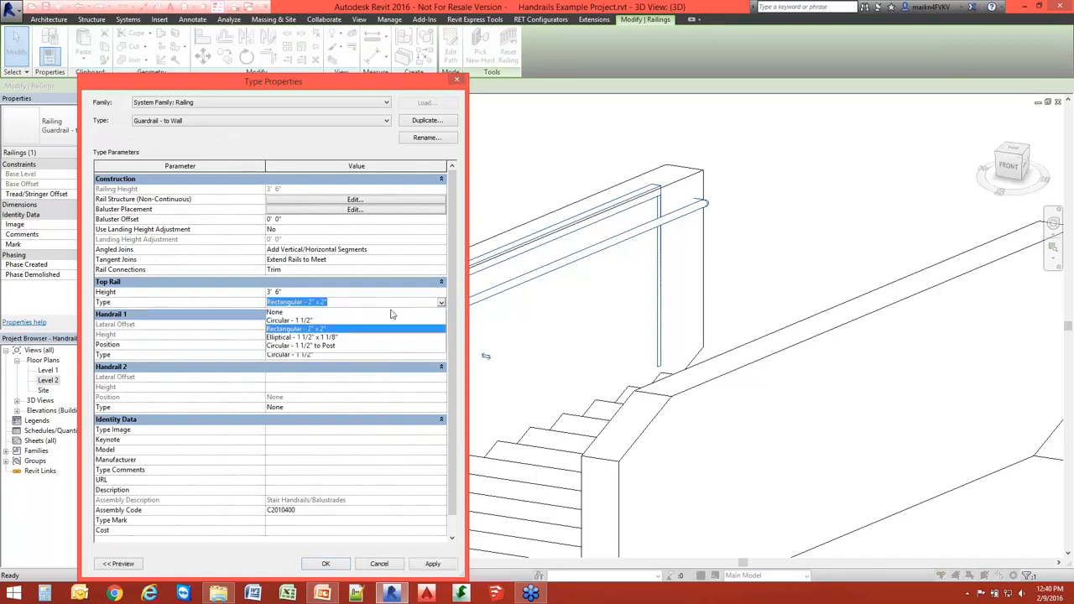
left_click(391, 312)
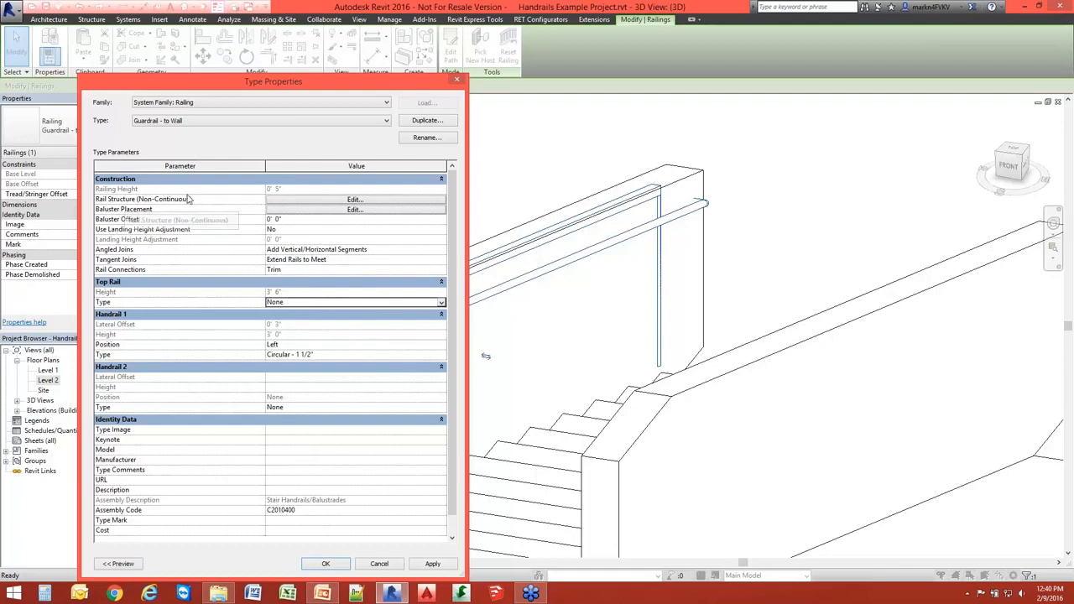
Delete the Bottom Rail from the non-continuous rail structure of the "Guardrail - to Wall" type, accepting the warnings
left_click(275, 210)
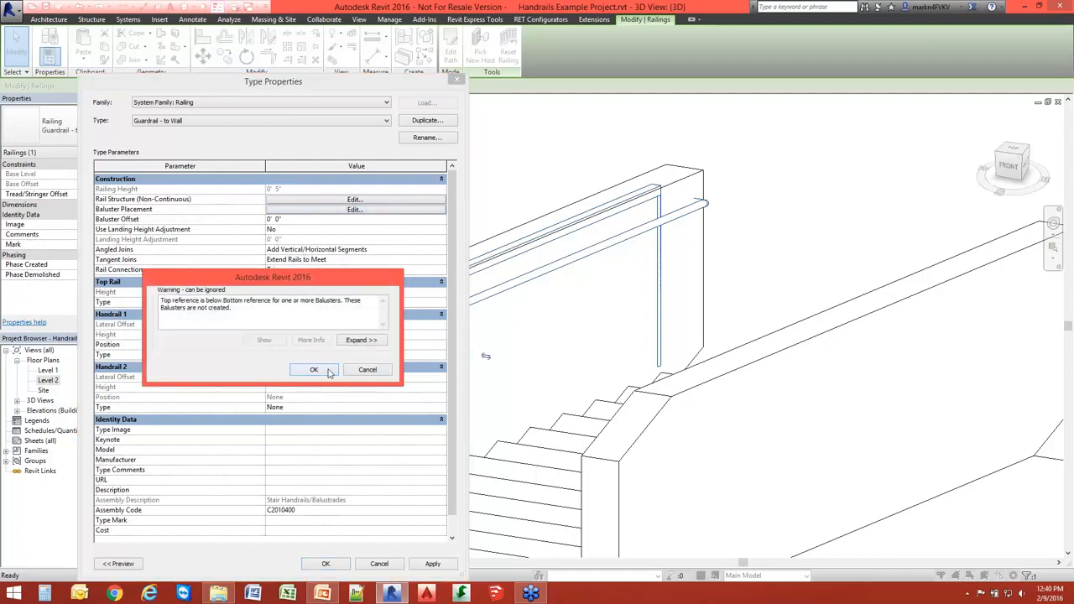
left_click(326, 371)
left_click(120, 160)
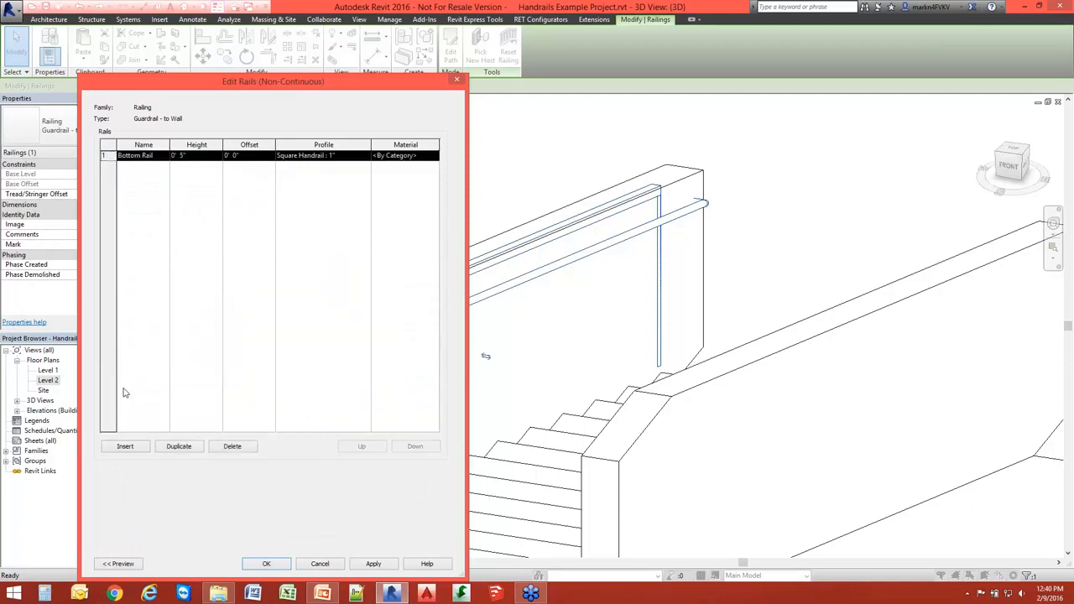
left_click(232, 447)
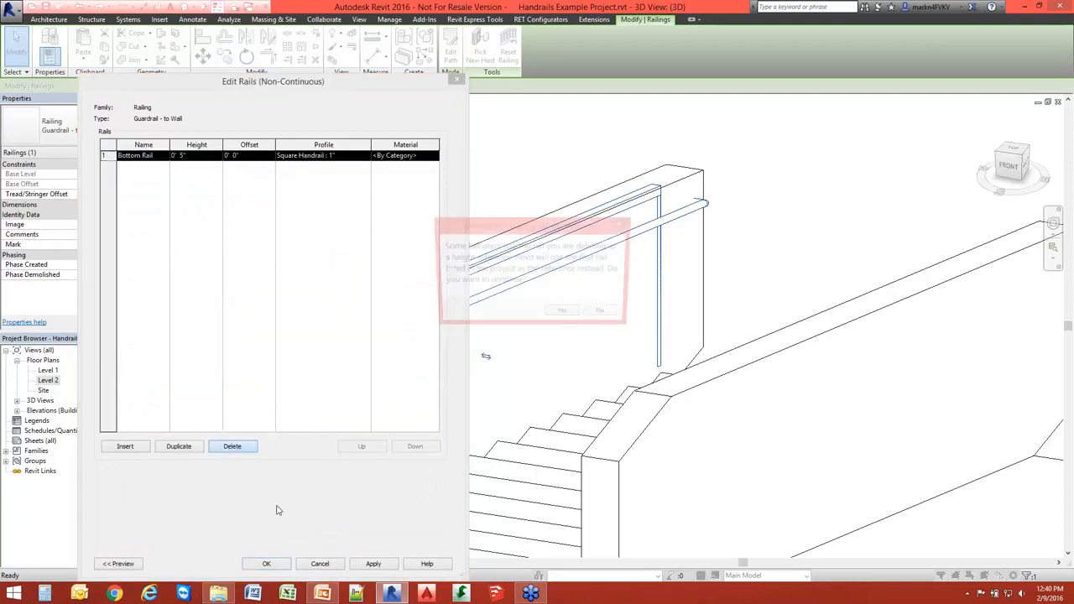
left_click(564, 315)
left_click(266, 563)
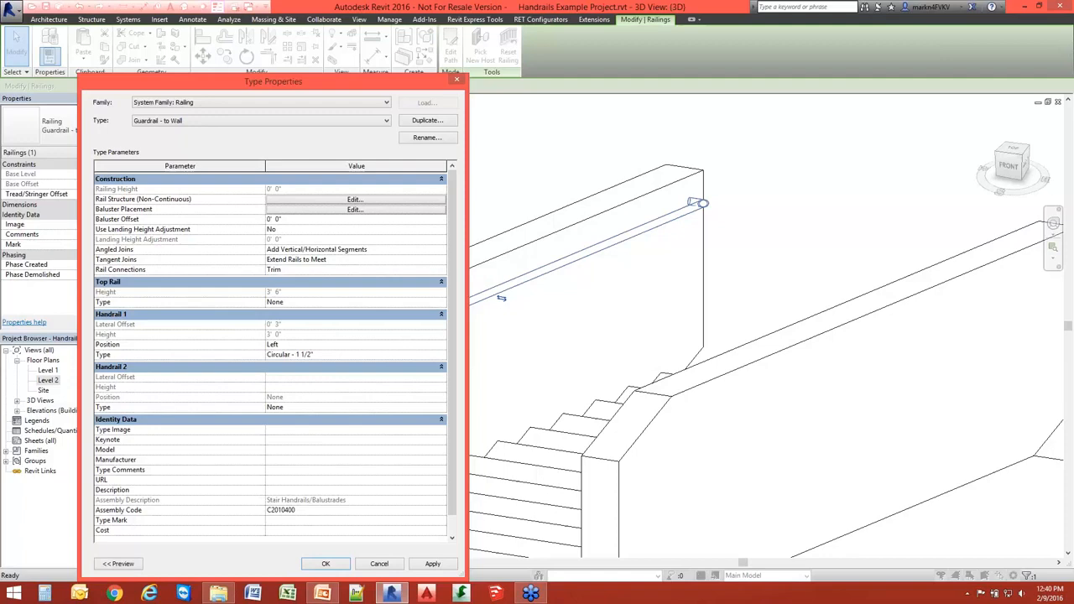
Set the regular baluster's family to None in the baluster placement of the "Guardrail - to Wall" type
left_click(353, 210)
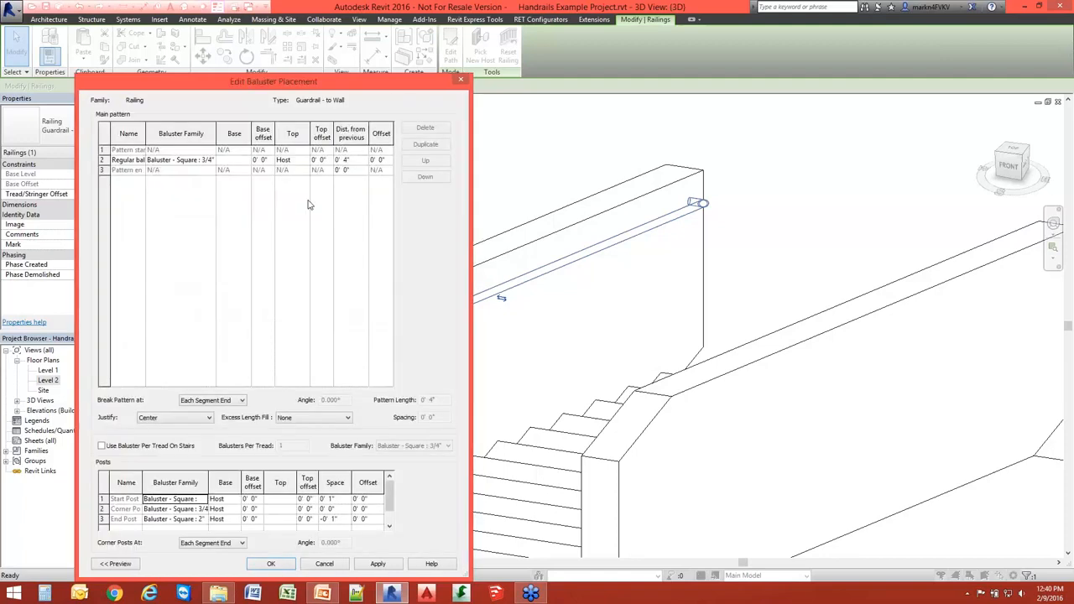
left_click(210, 161)
left_click(211, 161)
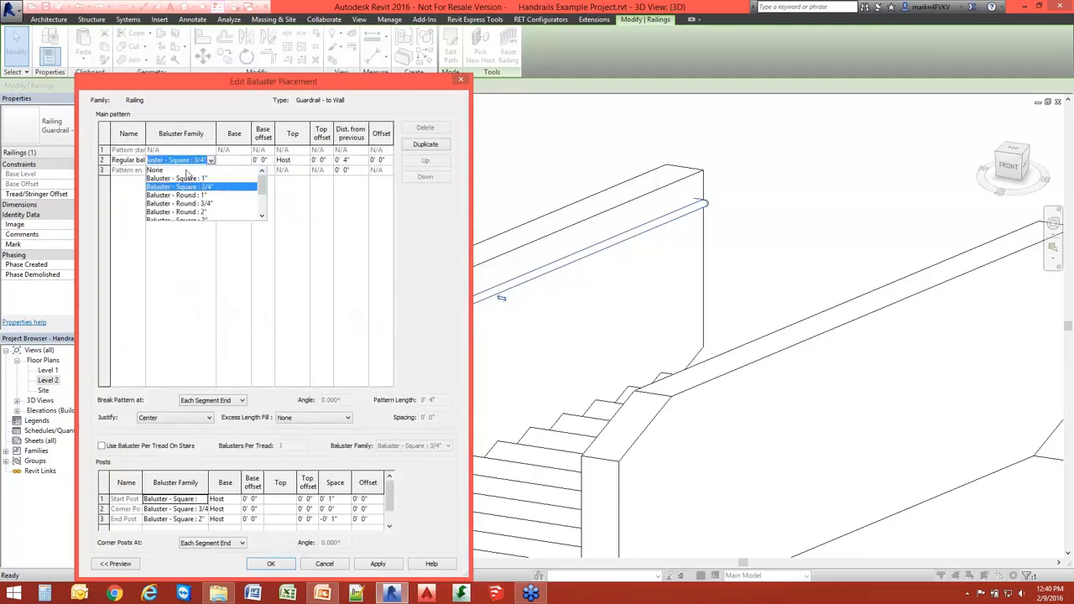
left_click(177, 171)
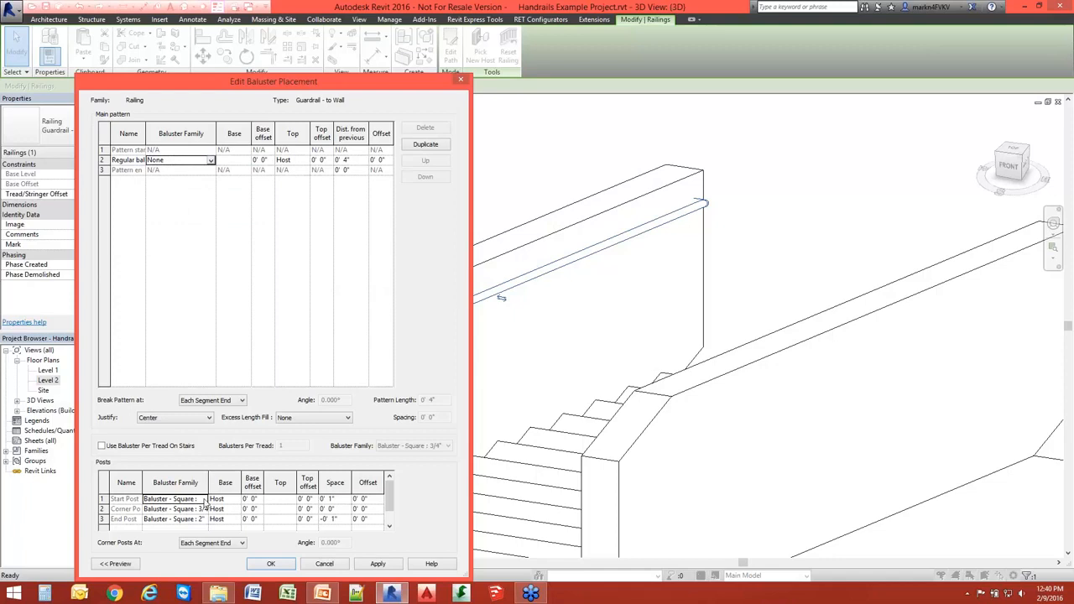
Set the start, corner and end posts of "Guardrail - to Wall" to None and apply the type changes
left_click(205, 499)
left_click(185, 510)
left_click(205, 509)
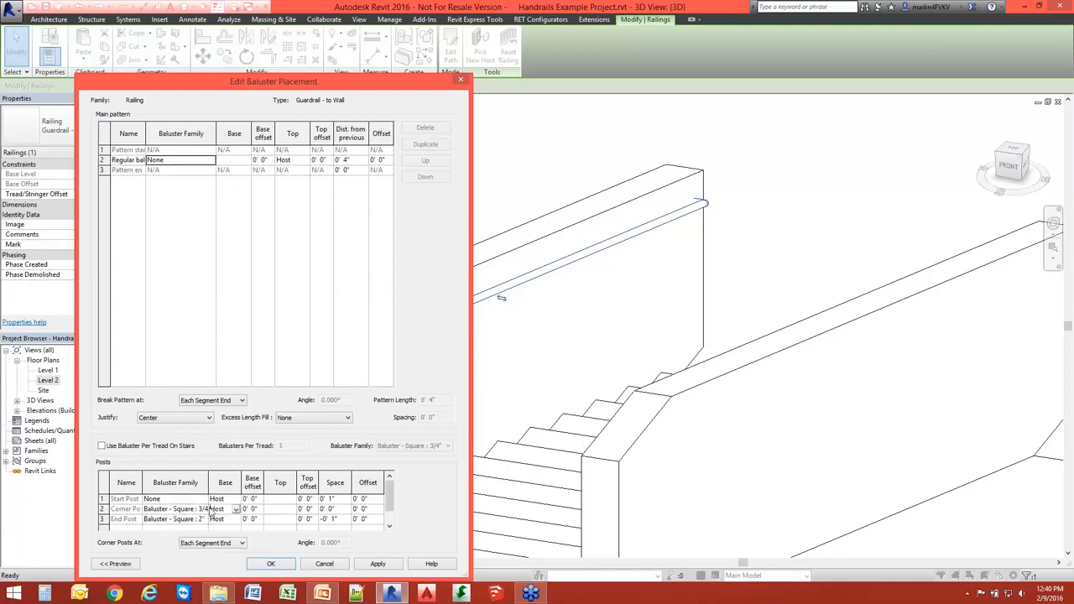
left_click(205, 509)
left_click(186, 520)
left_click(205, 519)
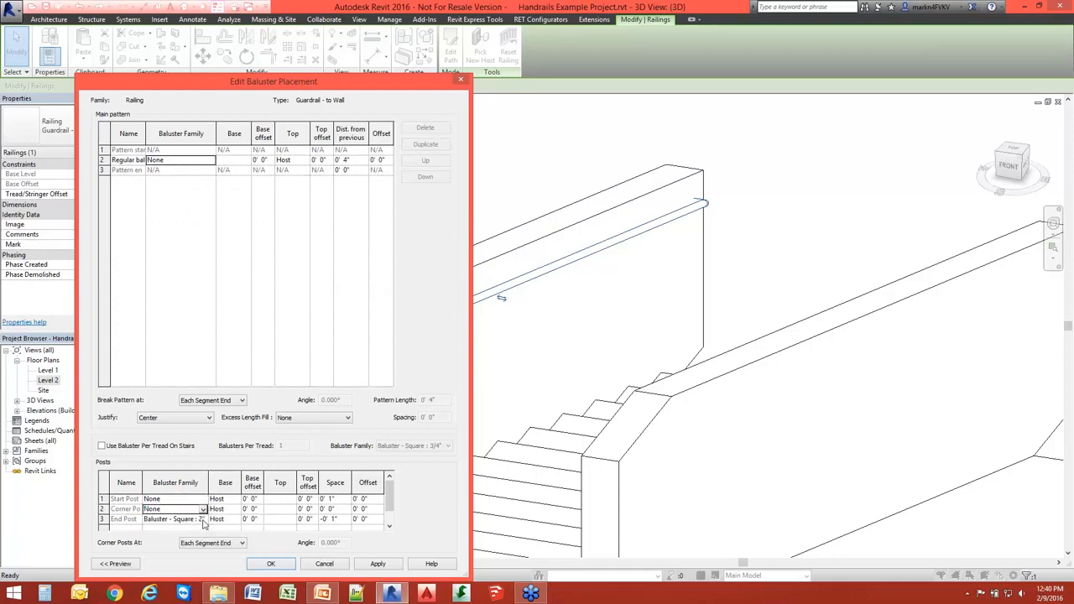
left_click(204, 520)
left_click(159, 529)
left_click(377, 563)
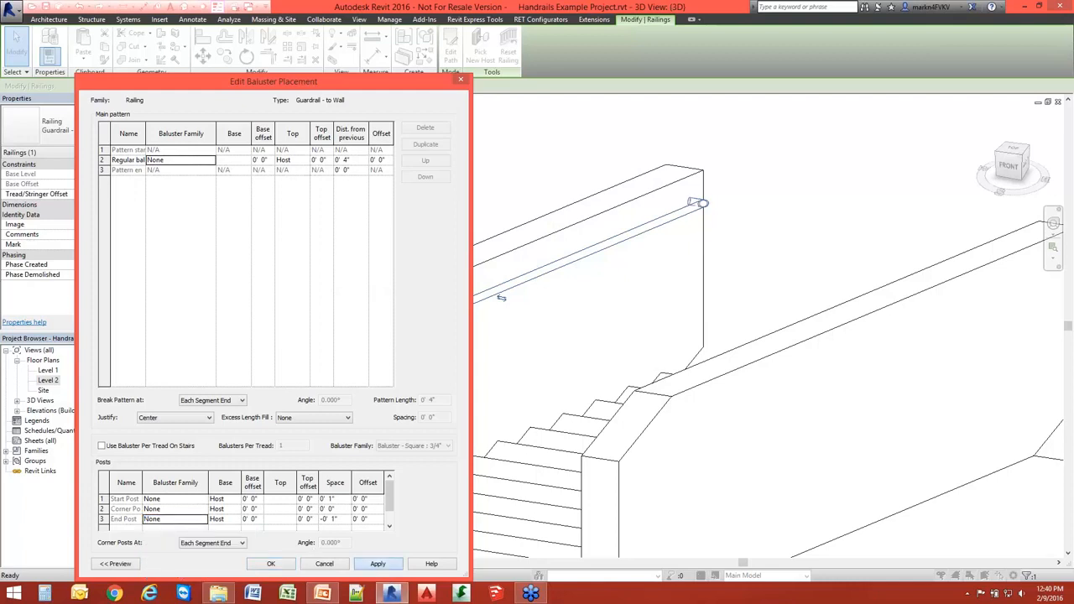
left_click(271, 564)
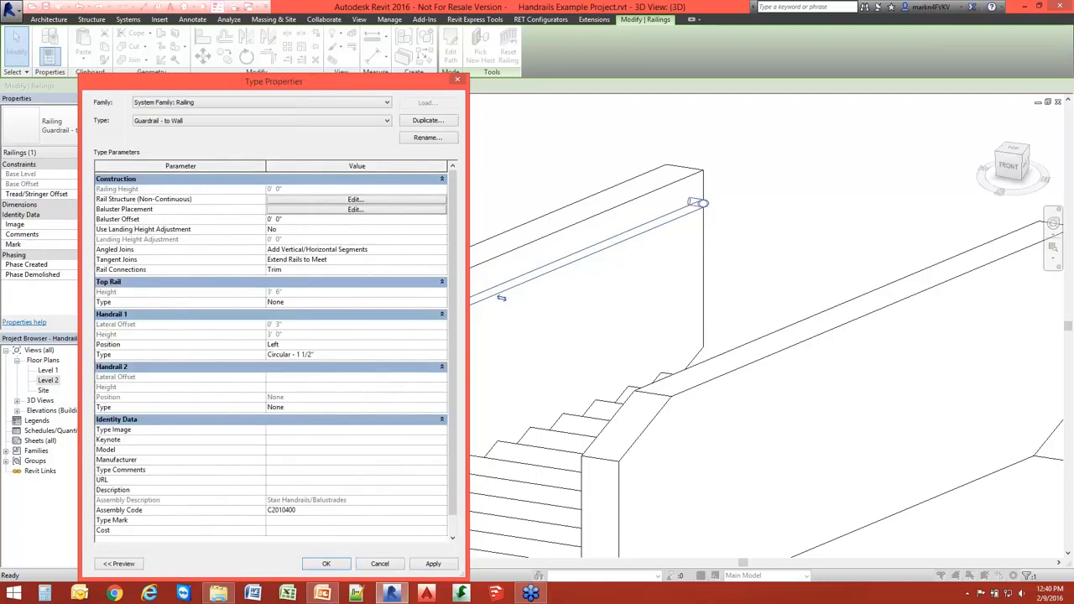
left_click(435, 565)
left_click(326, 564)
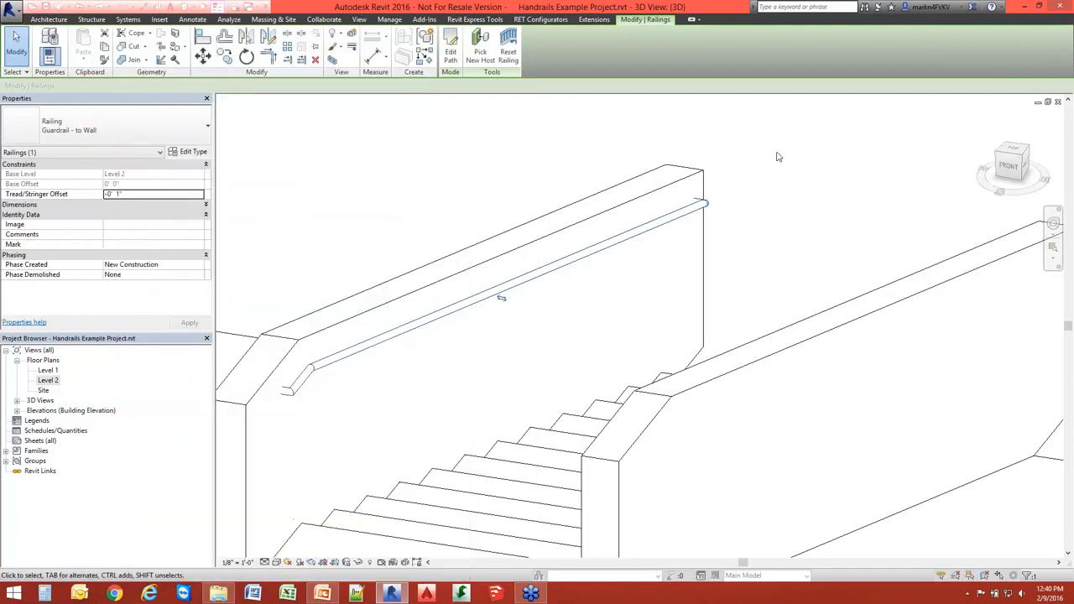
Examine the wall-mounted handrail along the middle stair in 3D and in the Level 2 floor plan
left_click(551, 329)
scroll(552, 329, "down", 2)
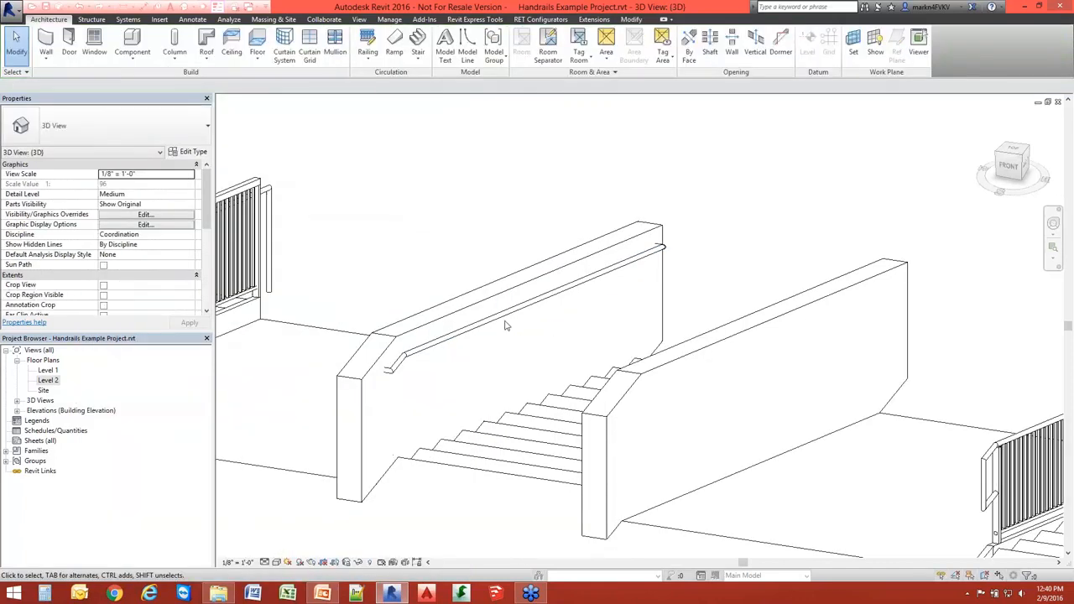
middle_click_drag(449, 311, 547, 420, "shift")
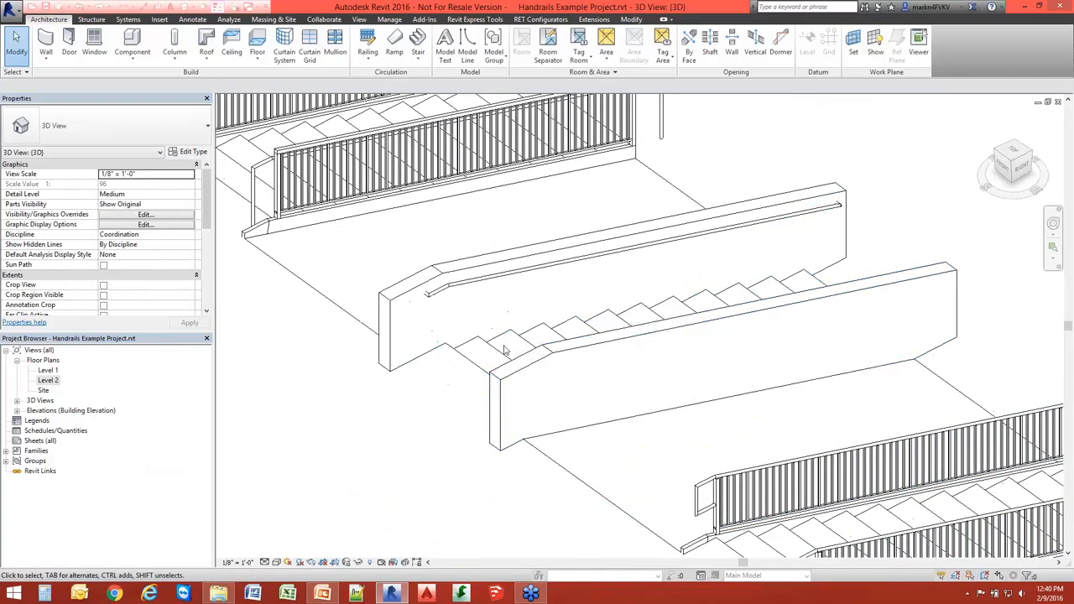
double_click(46, 380)
scroll(411, 423, "up", 5)
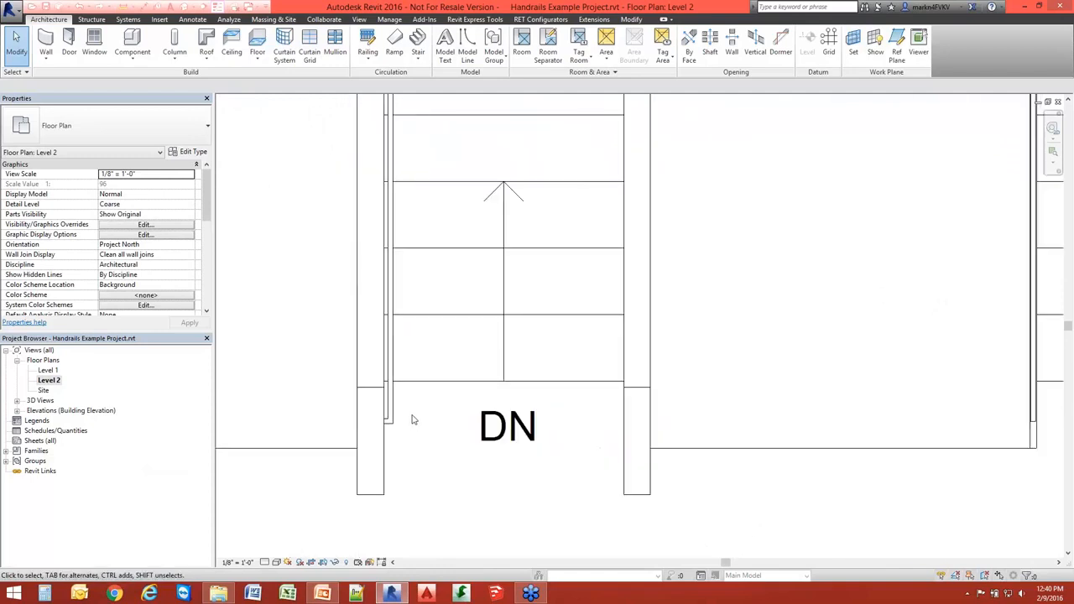
scroll(414, 419, "down", 3)
scroll(578, 340, "down", 1)
middle_click_drag(599, 338, 522, 497)
scroll(527, 419, "down", 1)
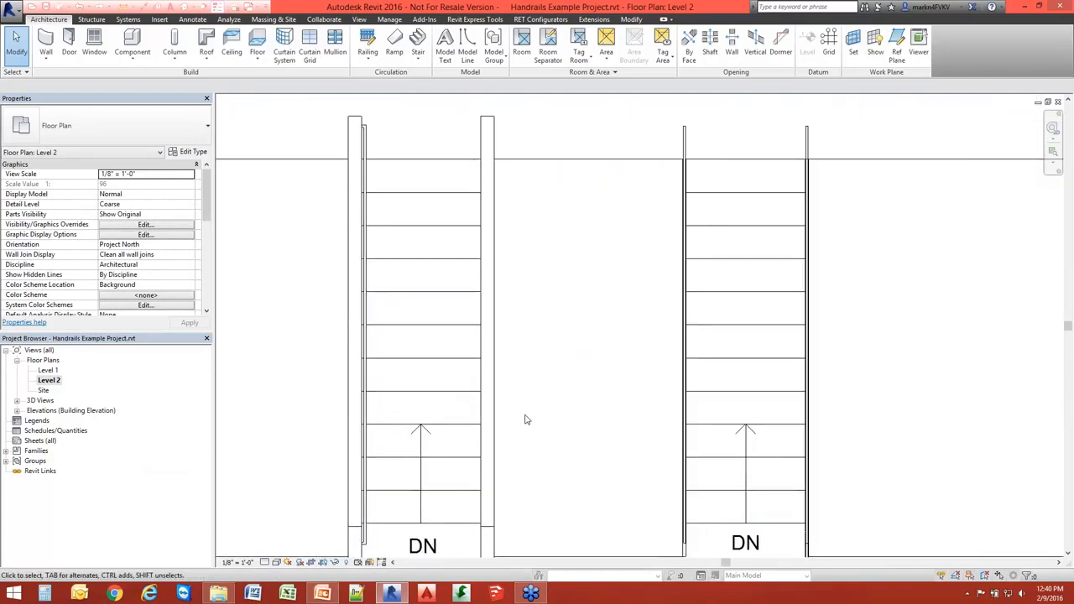
scroll(488, 373, "down", 1)
middle_click_drag(488, 373, 459, 333)
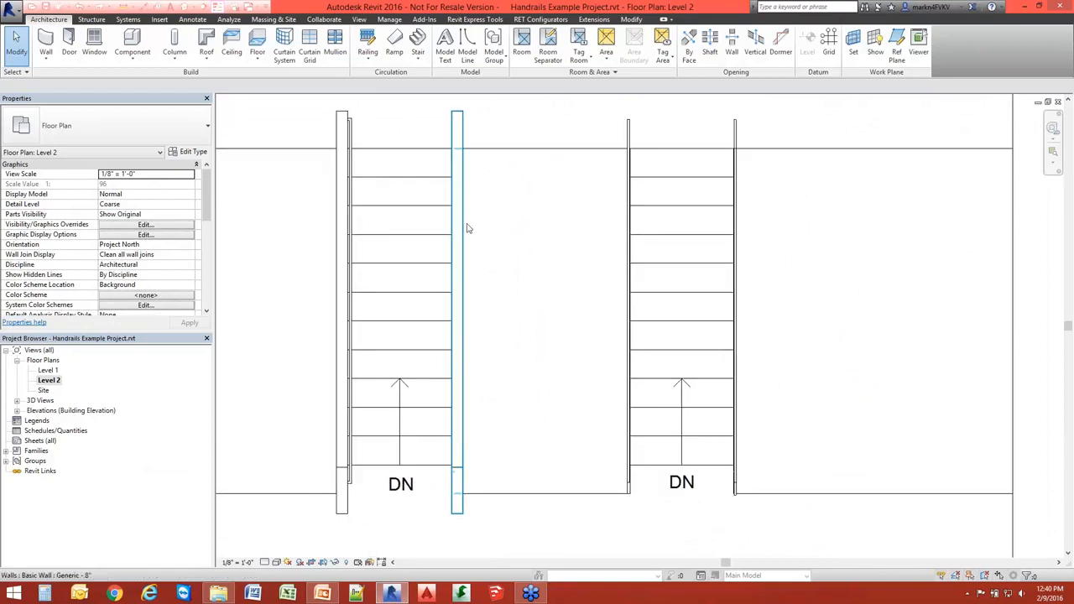
left_click(354, 137)
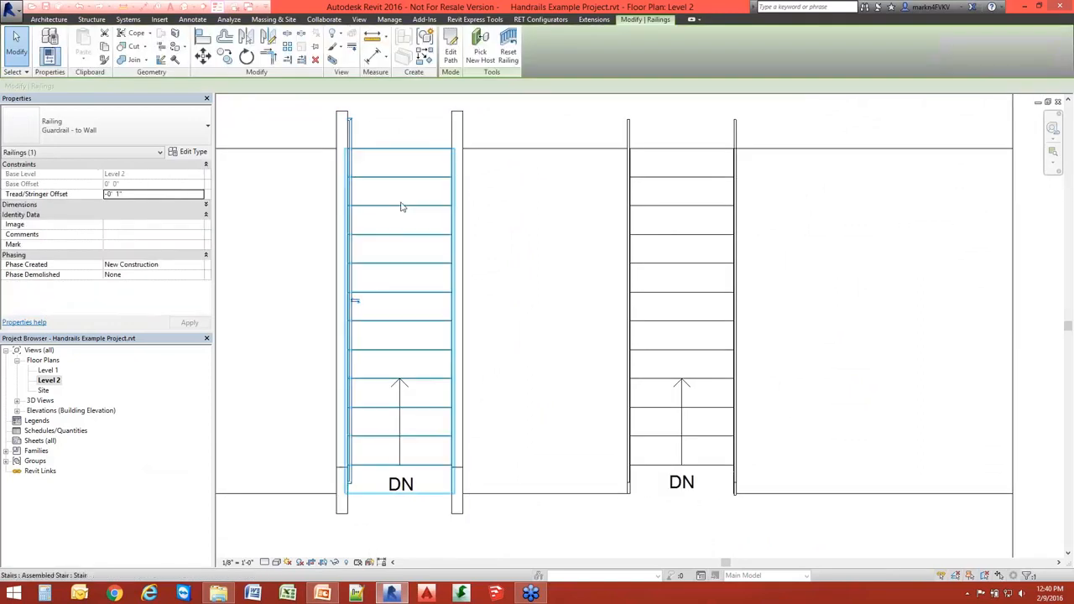
left_click(391, 125)
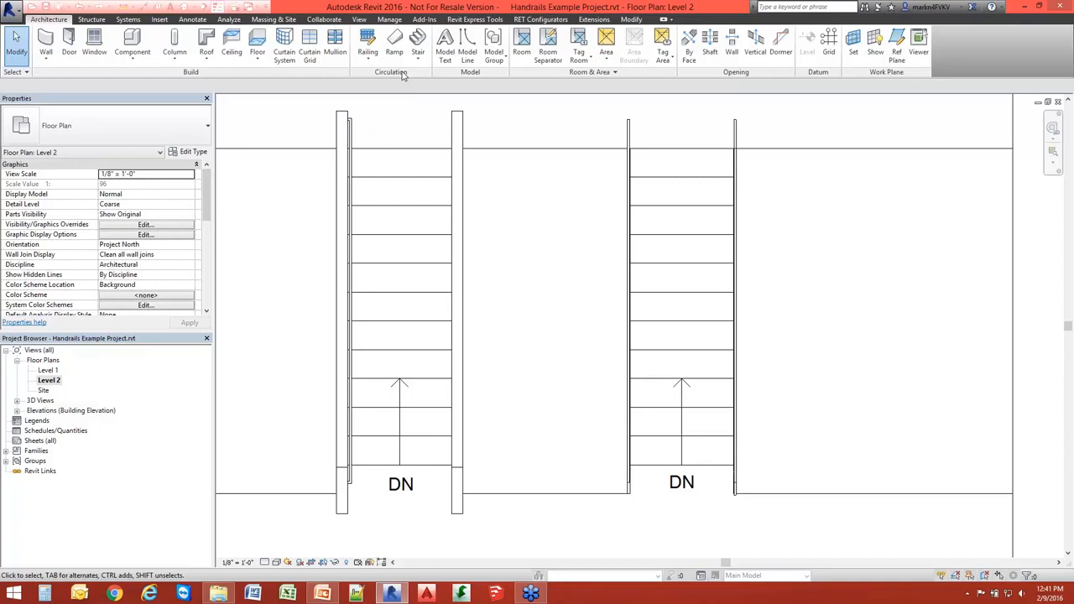
Start a new sketched railing on Level 2 and duplicate the Guardrail - Rectangular type as "Handrail-Wall Mount"
left_click(366, 41)
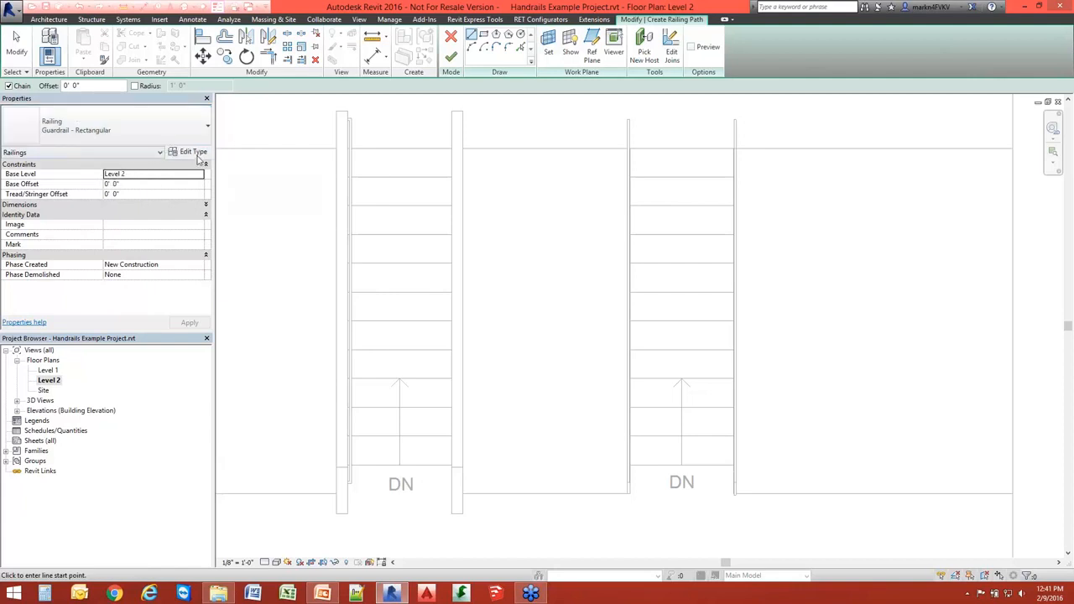
left_click(193, 152)
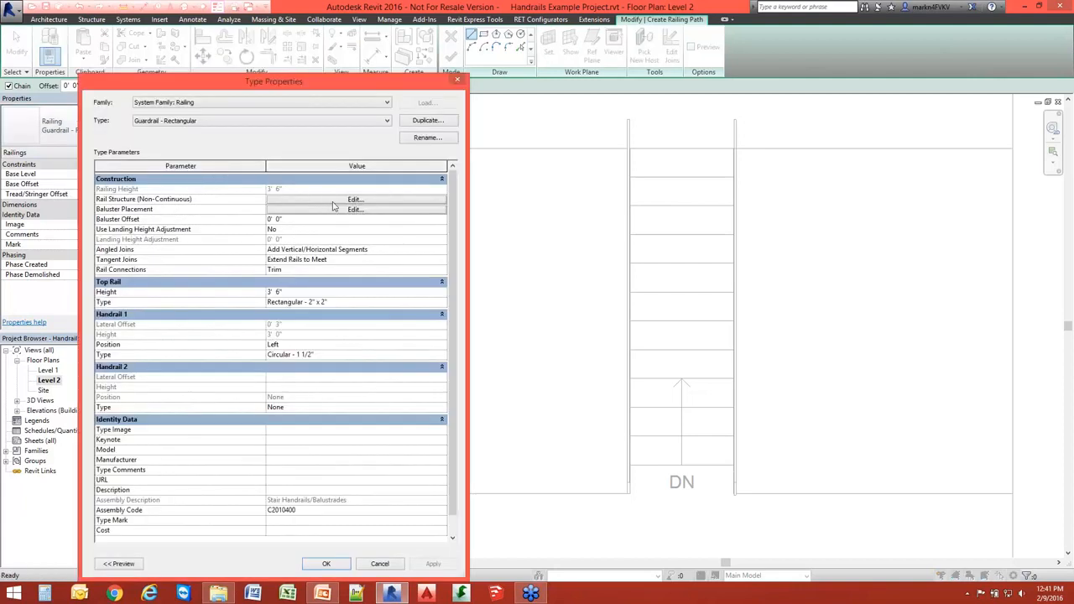
left_click(427, 120)
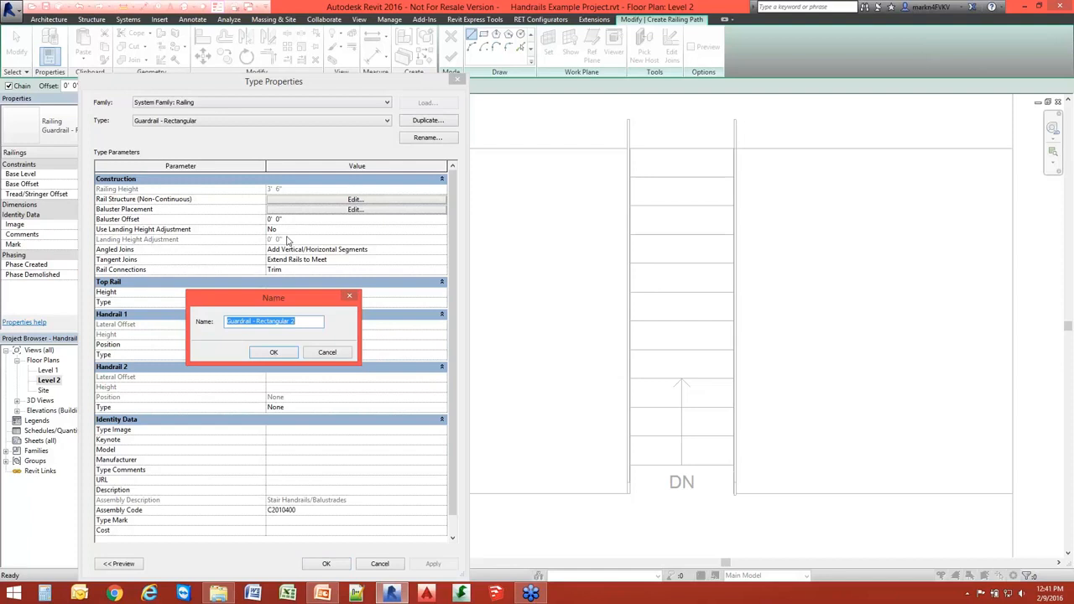
type("Handrail-Wall Mount")
key("Return")
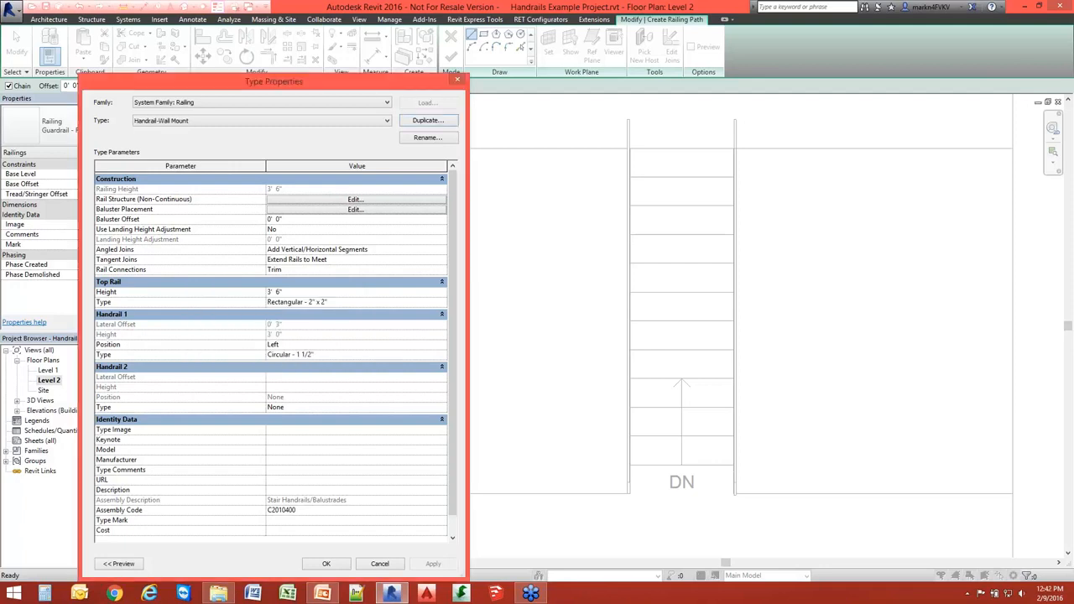
Set the regular baluster's family to None in the baluster placement of the "Handrail-Wall Mount" type
left_click(336, 210)
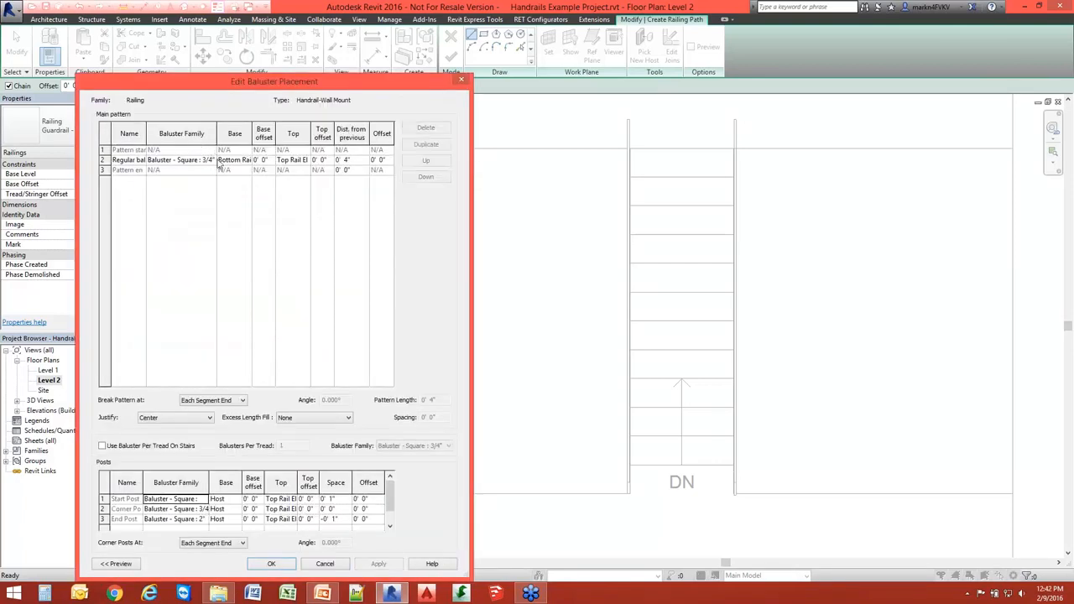
left_click(211, 160)
left_click(212, 160)
scroll(192, 177, "up", 1)
left_click(183, 171)
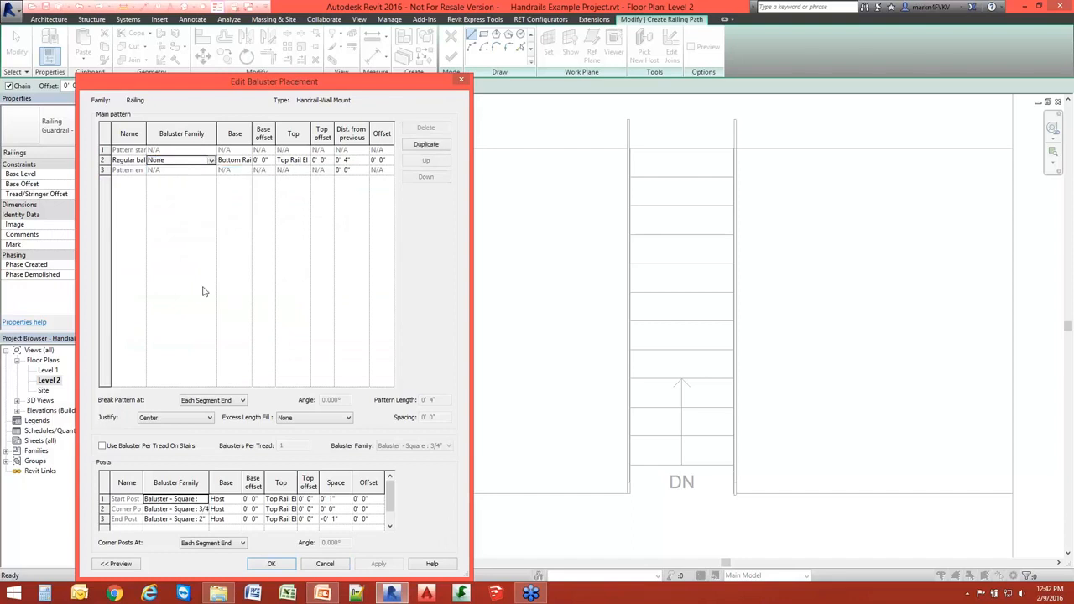
Set the start, corner and end post families of "Handrail-Wall Mount" to None and accept the baluster placement
left_click(203, 499)
scroll(184, 516, "up", 1)
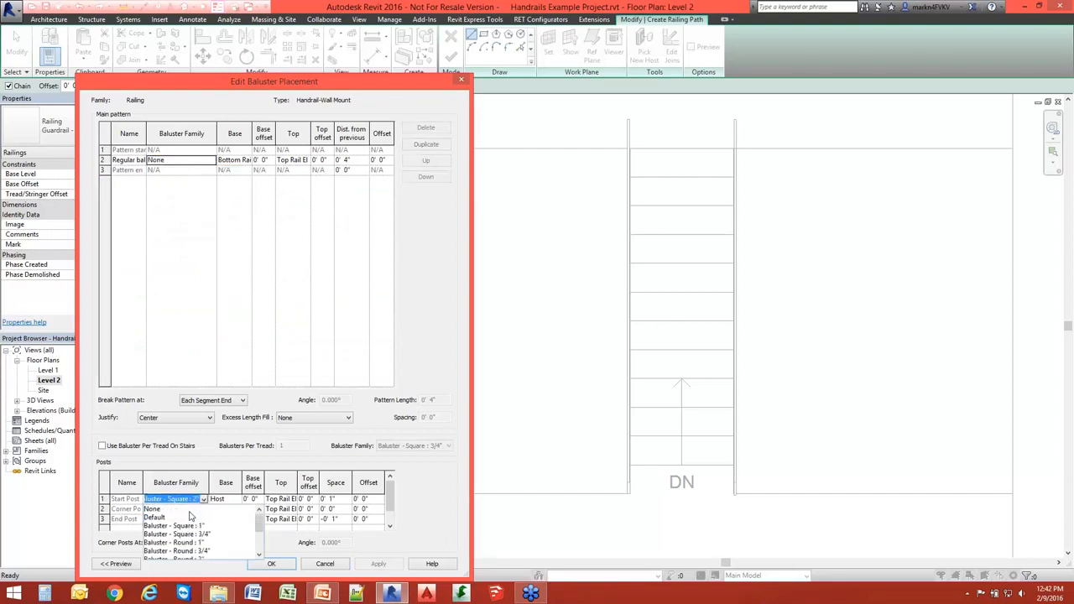
left_click(182, 510)
left_click(199, 509)
left_click(203, 509)
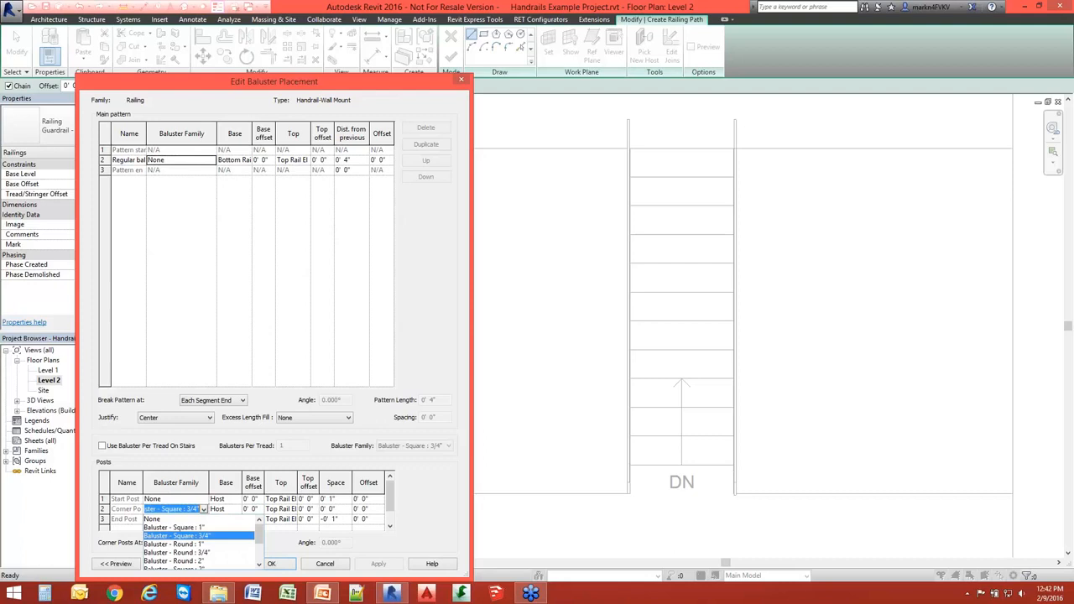
left_click(178, 519)
left_click(203, 519)
left_click(172, 530)
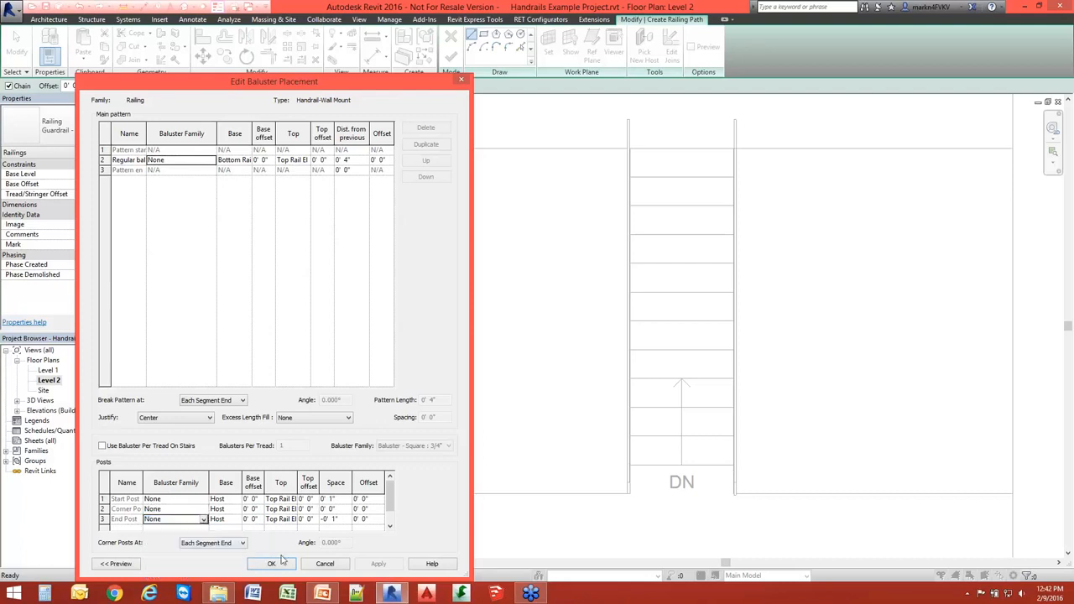
left_click(277, 563)
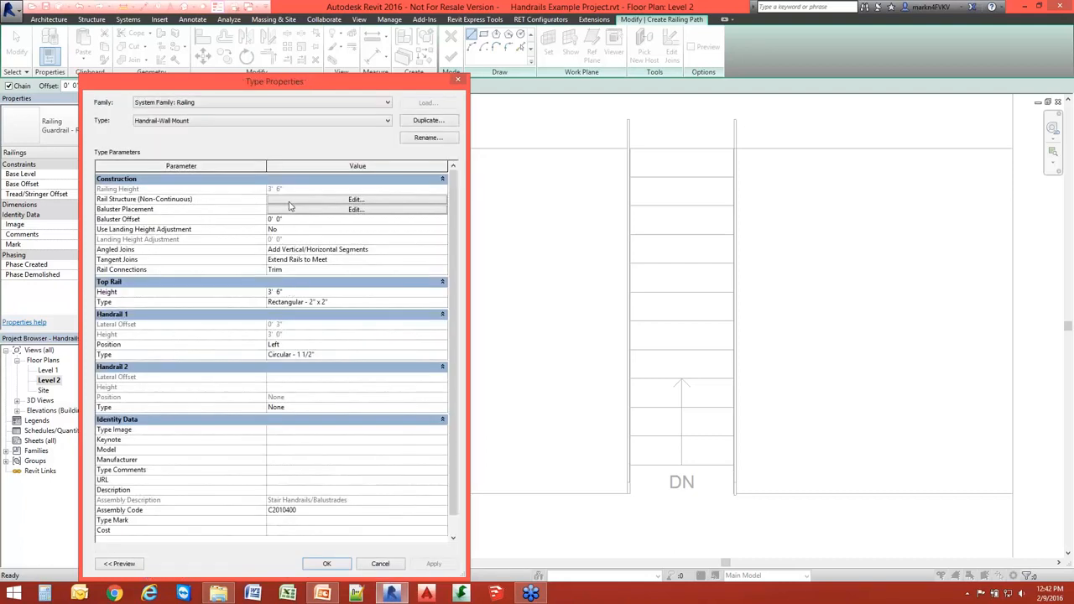
Delete the Bottom Rail from the non-continuous rail structure of "Handrail-Wall Mount" and accept the empty rail list
left_click(288, 201)
left_click(107, 156)
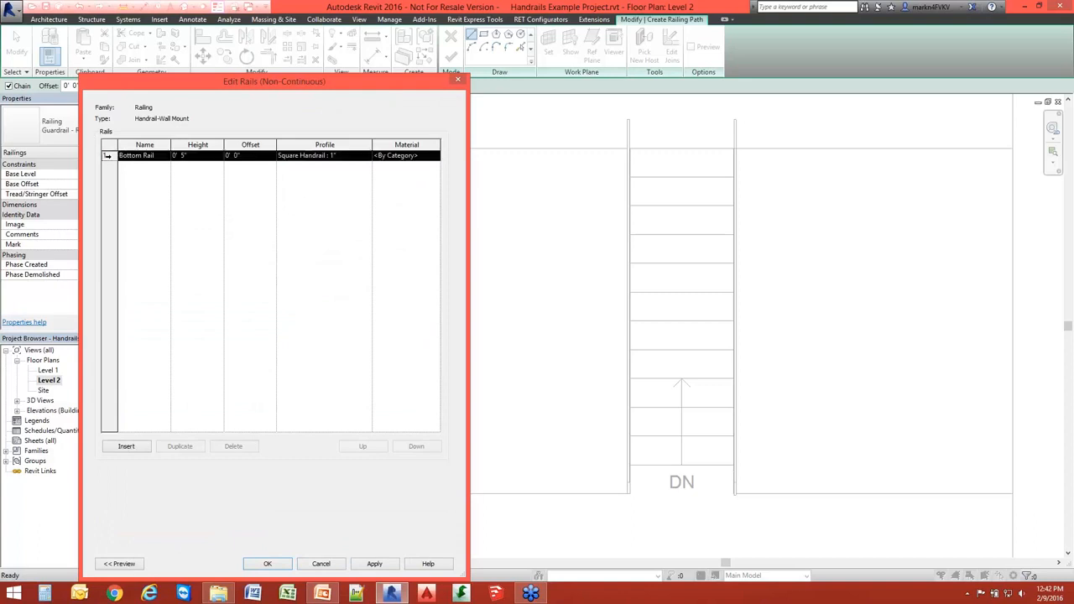
left_click(231, 447)
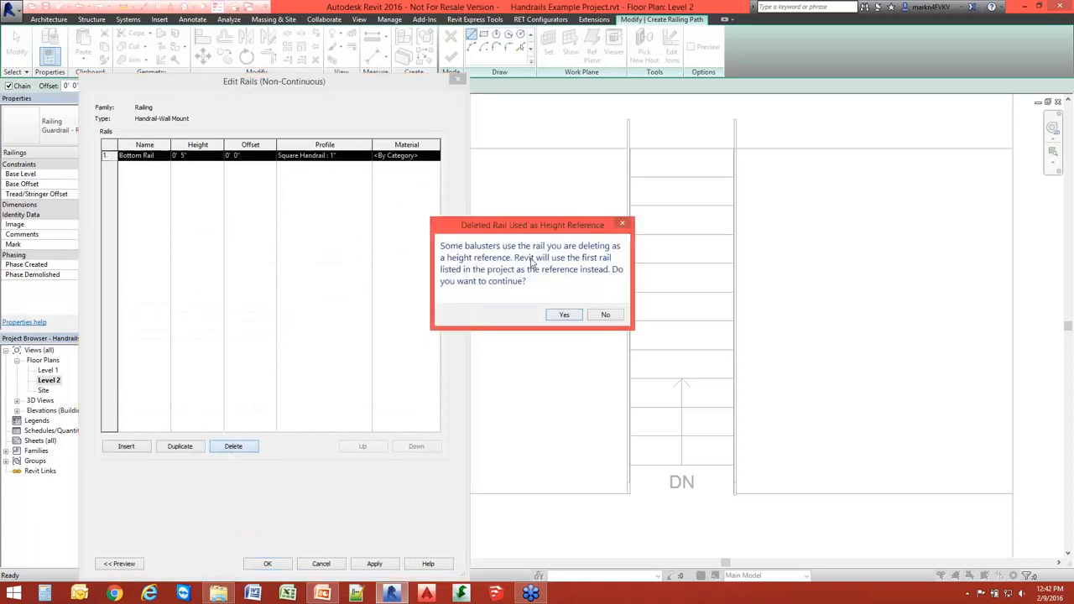
left_click(562, 315)
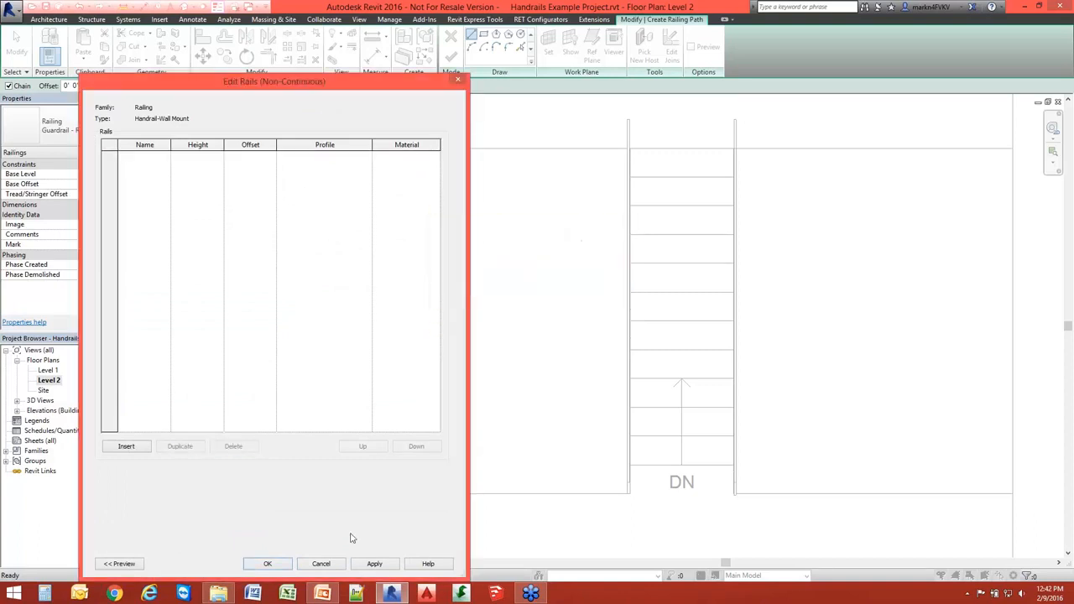
left_click(265, 565)
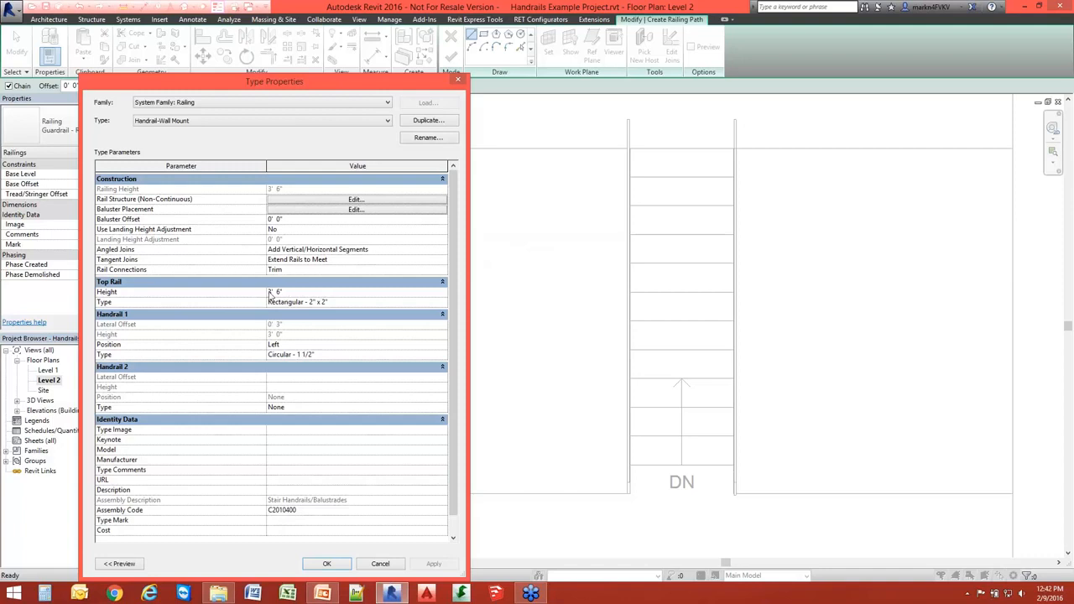
Set the top rail of "Handrail-Wall Mount" to type Circular - 1 1/2" with a height of 3' 0"
left_click(344, 302)
left_click(306, 303)
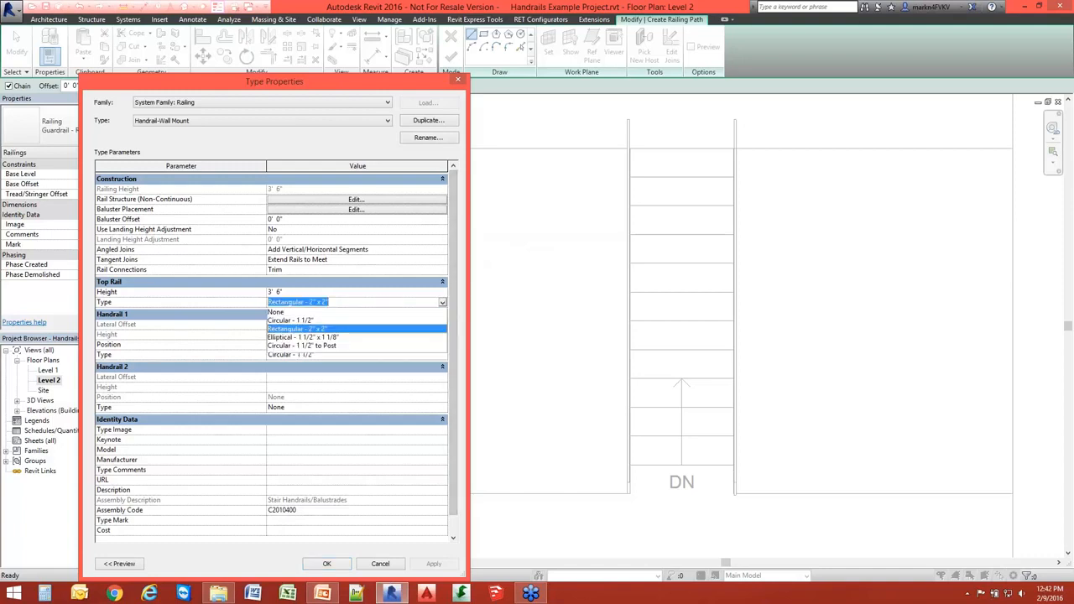
left_click(285, 321)
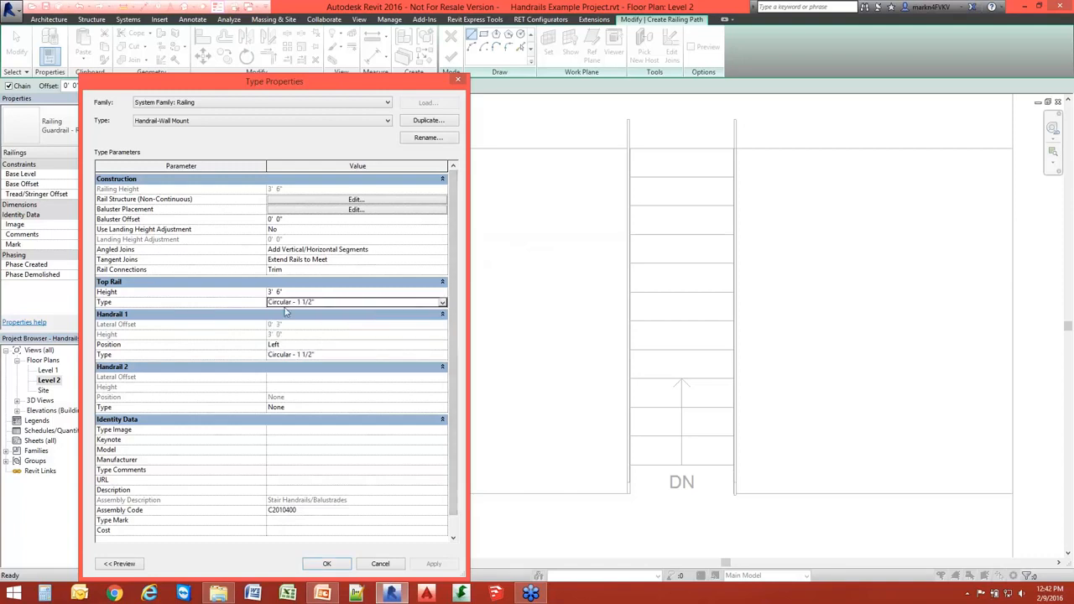
left_click(301, 292)
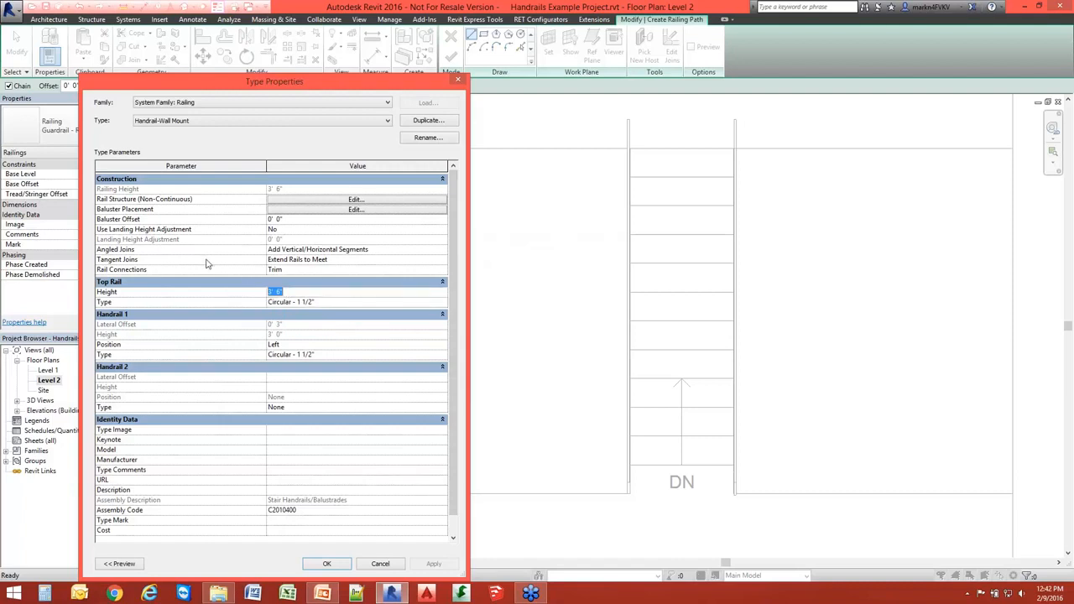
type("3")
key("Return")
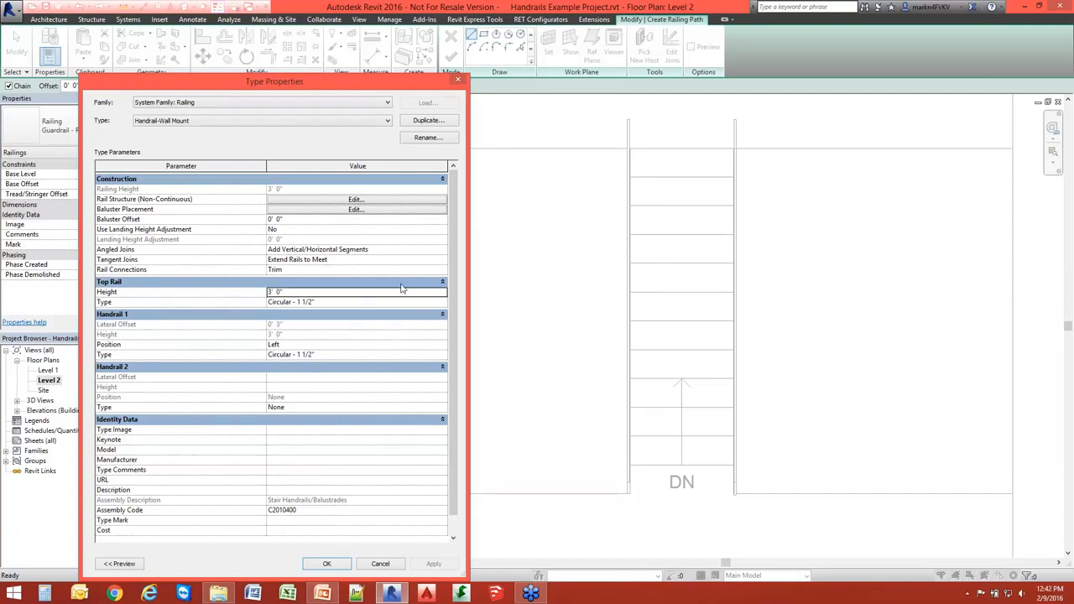
Set Handrail 1's position and type to None and accept the "Handrail-Wall Mount" type properties
left_click(334, 346)
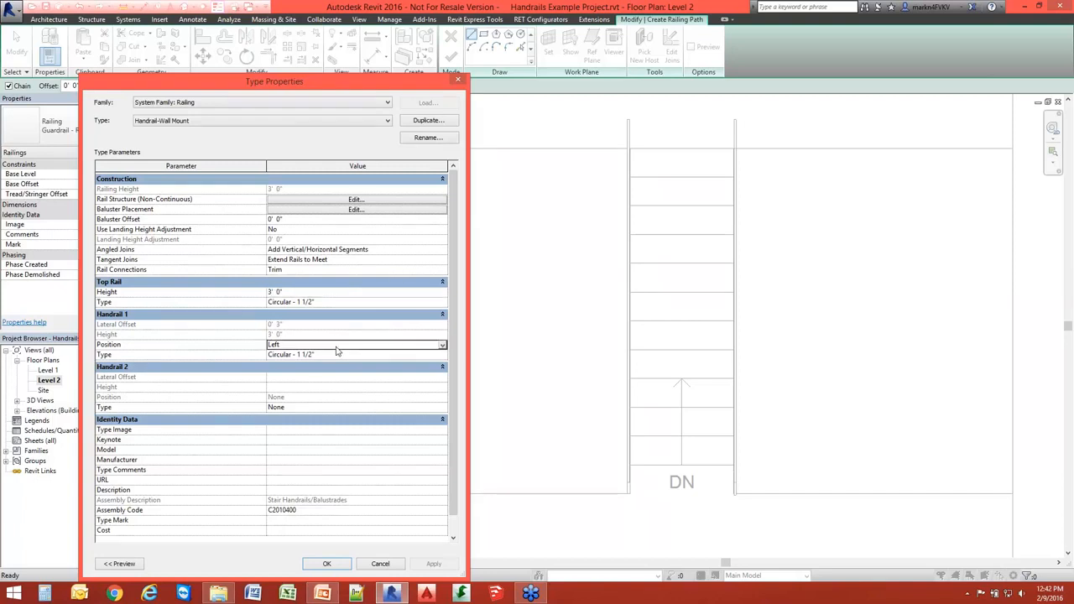
left_click(443, 346)
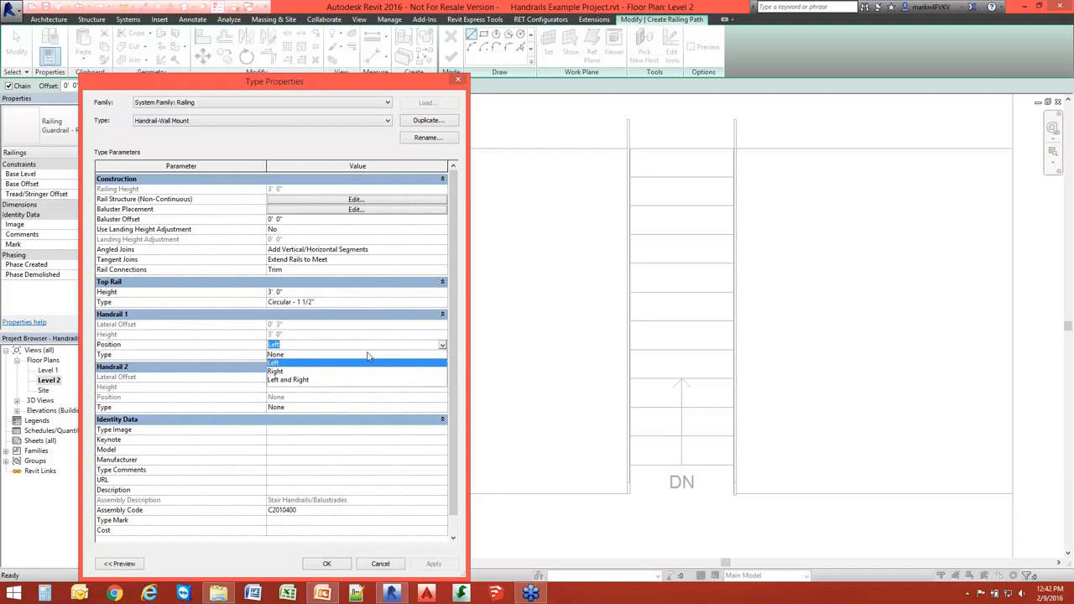
left_click(312, 354)
left_click(354, 355)
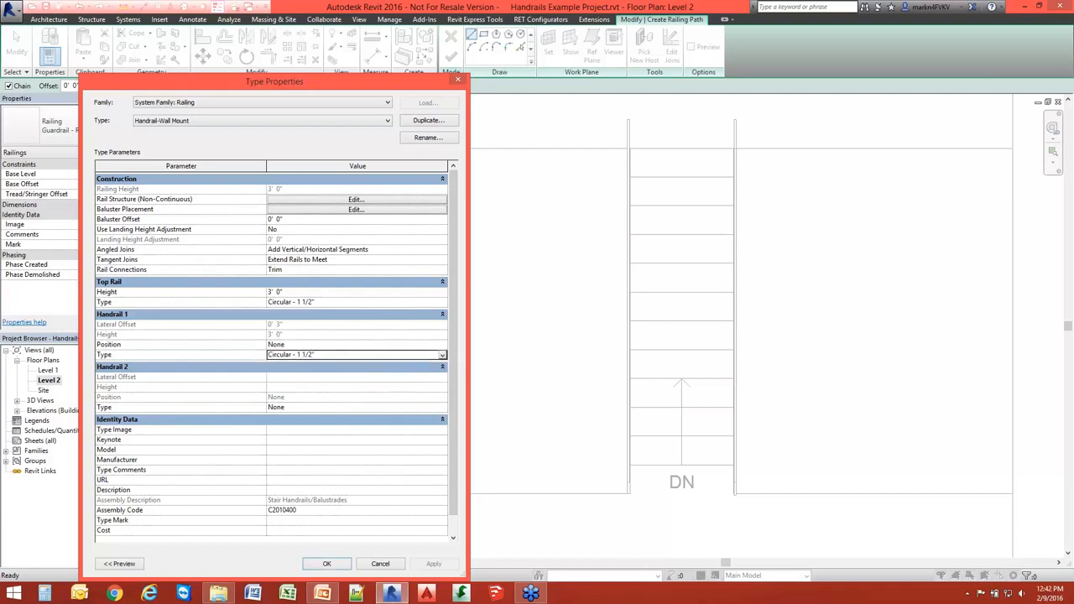
left_click(442, 355)
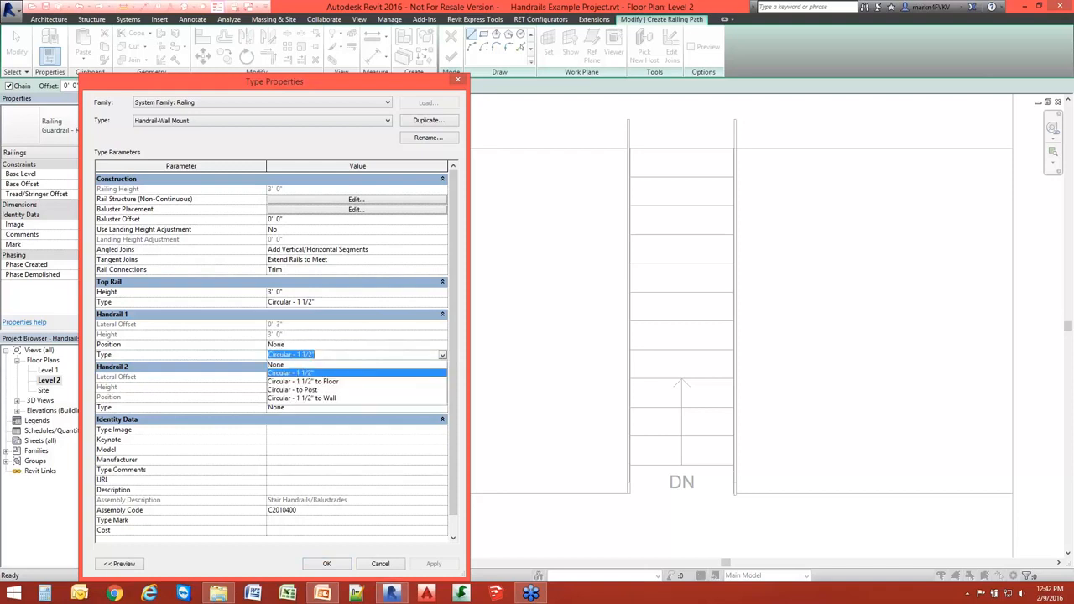
left_click(362, 364)
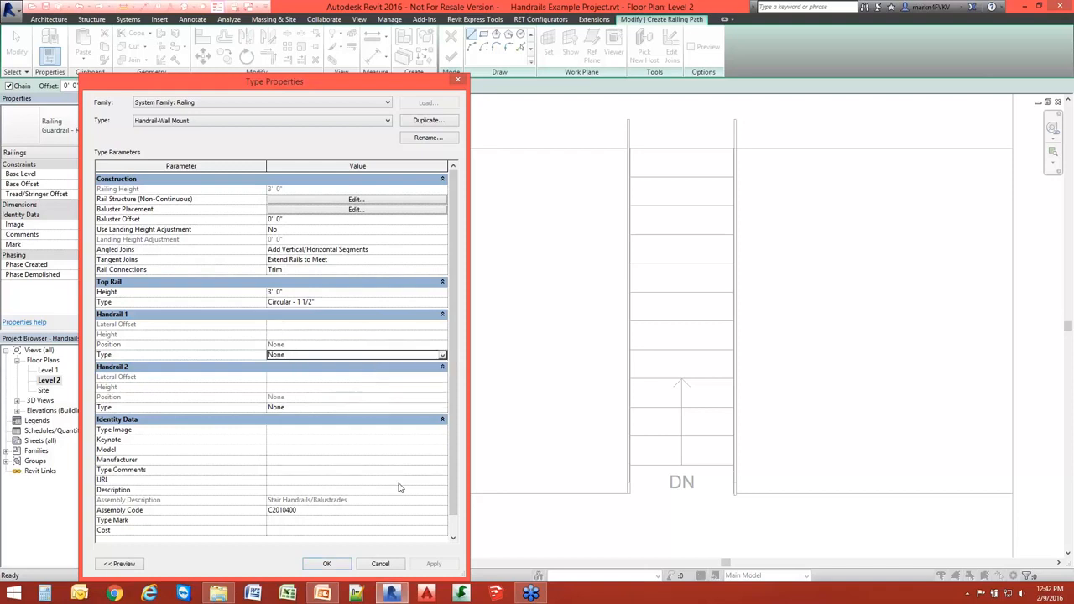
left_click(340, 564)
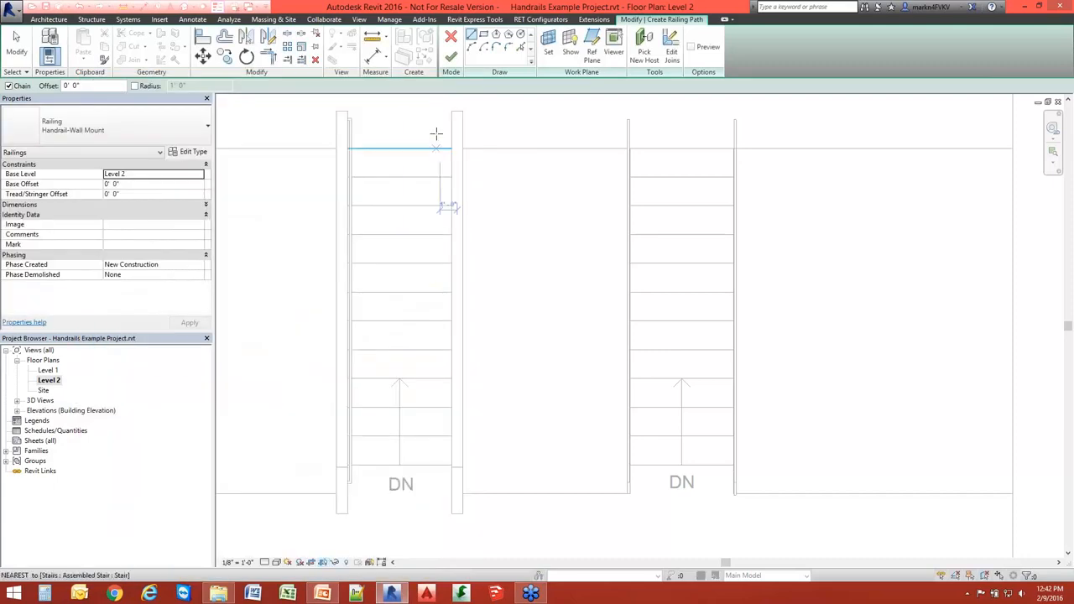
Sketch a straight railing path about 18' 4" long along the right wall's inner face, spanning the middle stair's full run
scroll(449, 151, "up", 3)
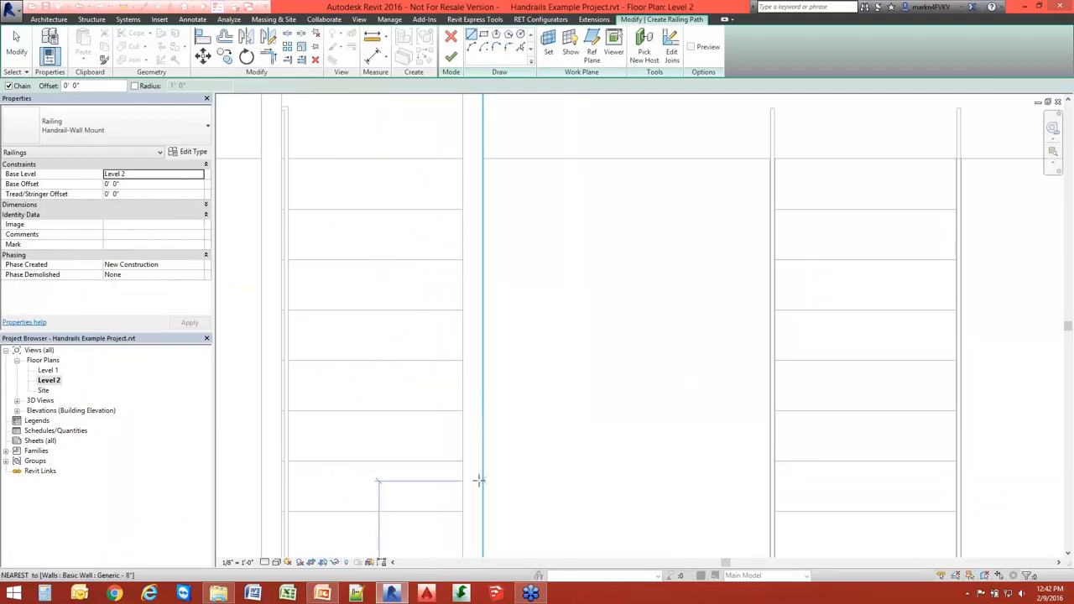
scroll(417, 269, "down", 1)
scroll(416, 269, "up", 4)
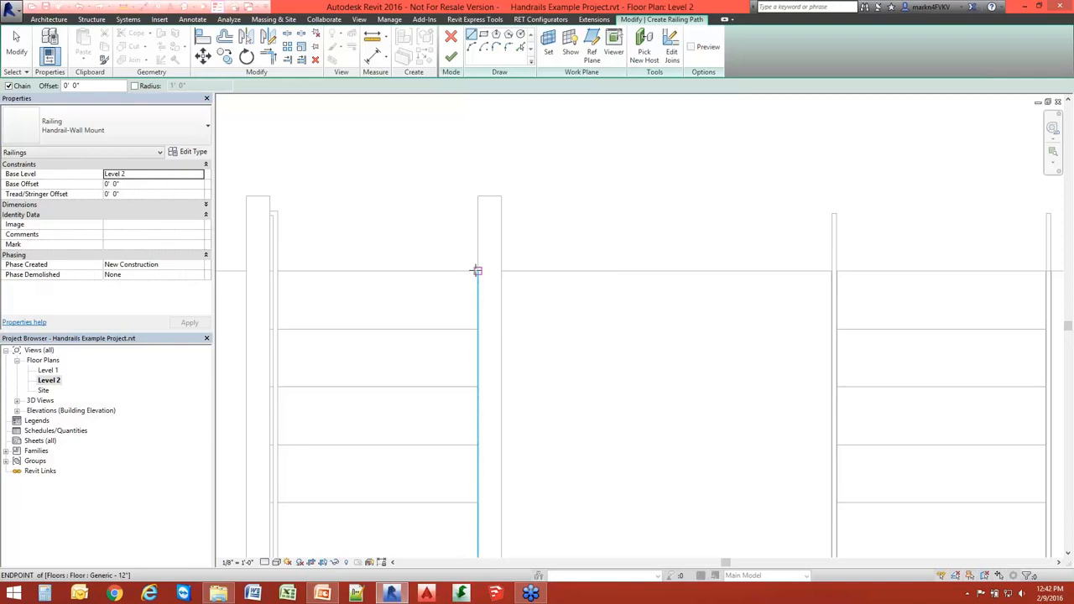
left_click(476, 270)
scroll(476, 270, "down", 1)
middle_click_drag(477, 414, 475, 156)
mouse_move(467, 415)
middle_mouse_down()
mouse_move(466, 278)
mouse_move(475, 411)
middle_mouse_up()
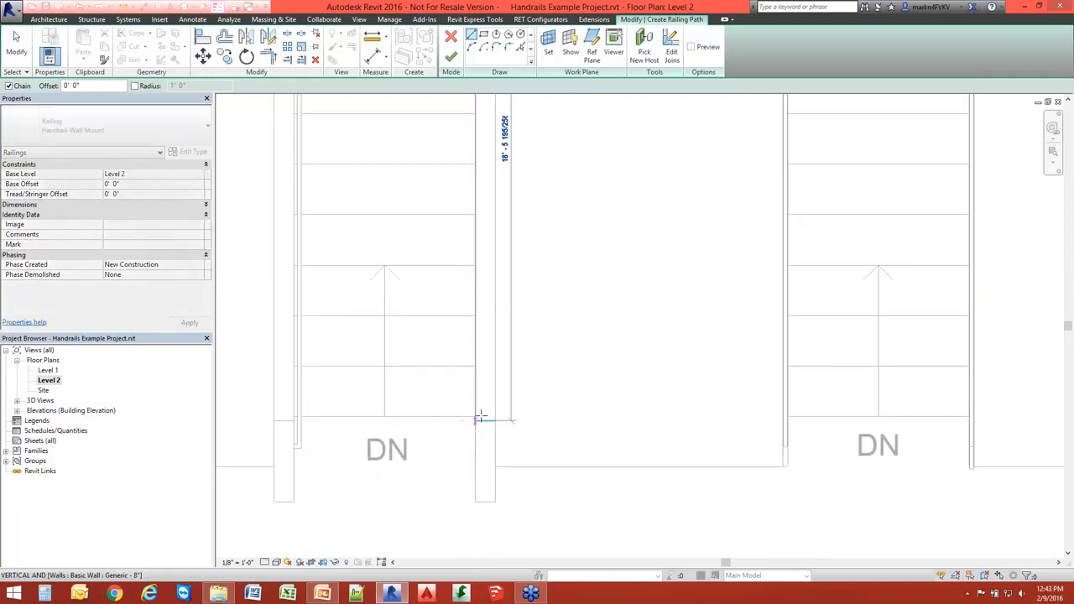
scroll(481, 417, "up", 2)
left_click(471, 418)
key("Escape")
key("Escape")
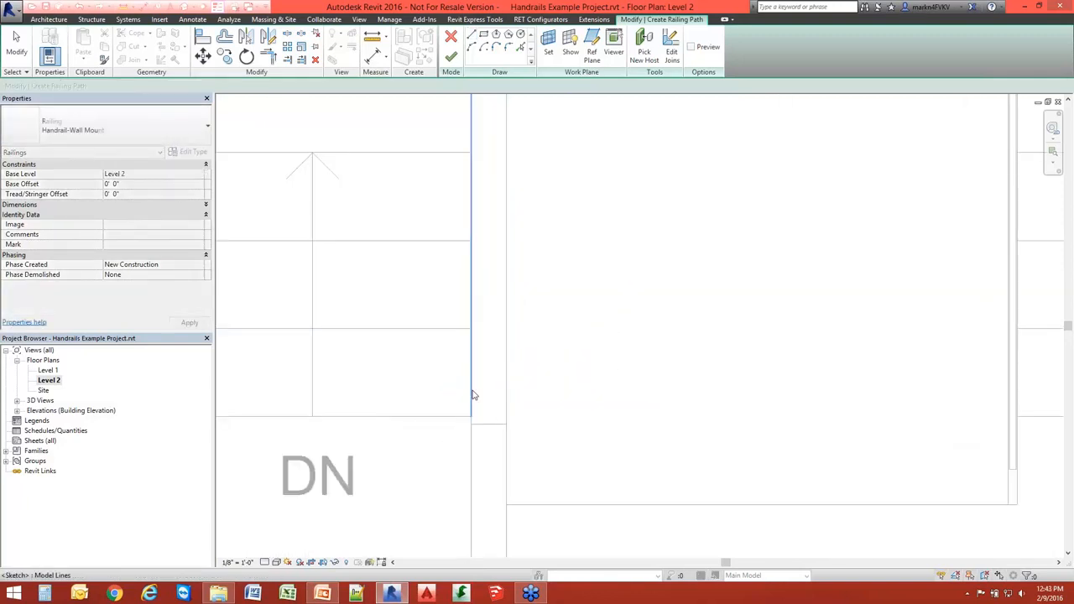
Move the railing path line away from the wall into the stair by 3" and by a further .5"
scroll(547, 376, "down", 2)
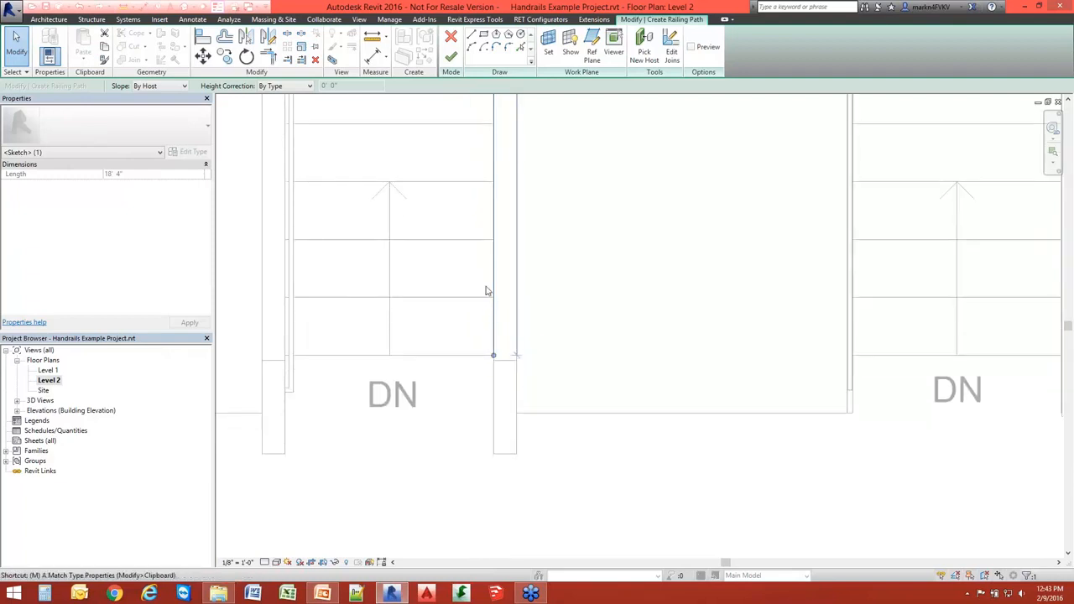
key("m")
key("v")
left_click(500, 228)
type("1")
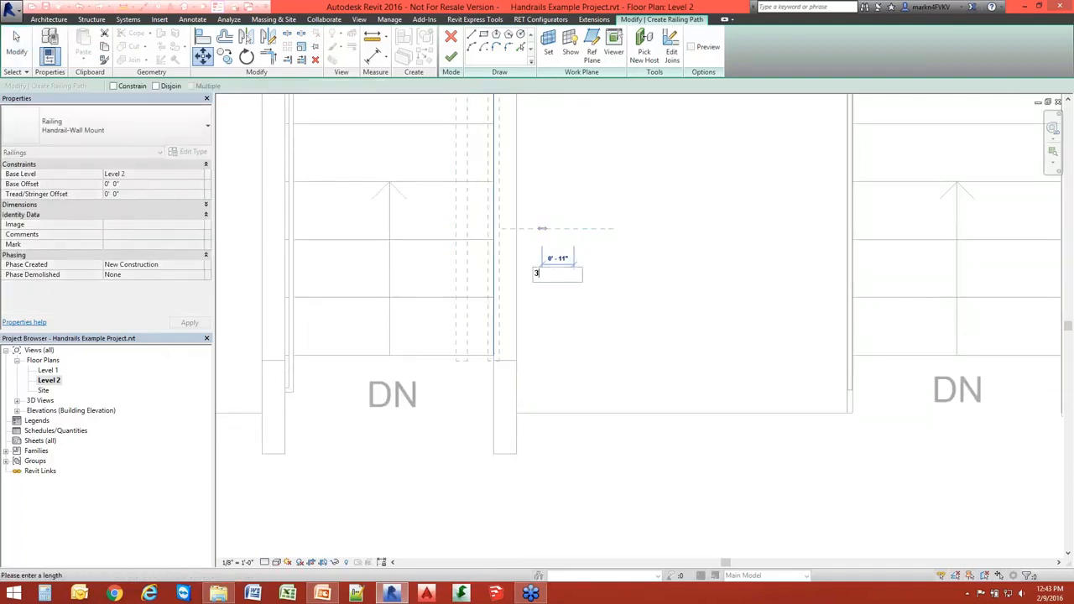
key("Return")
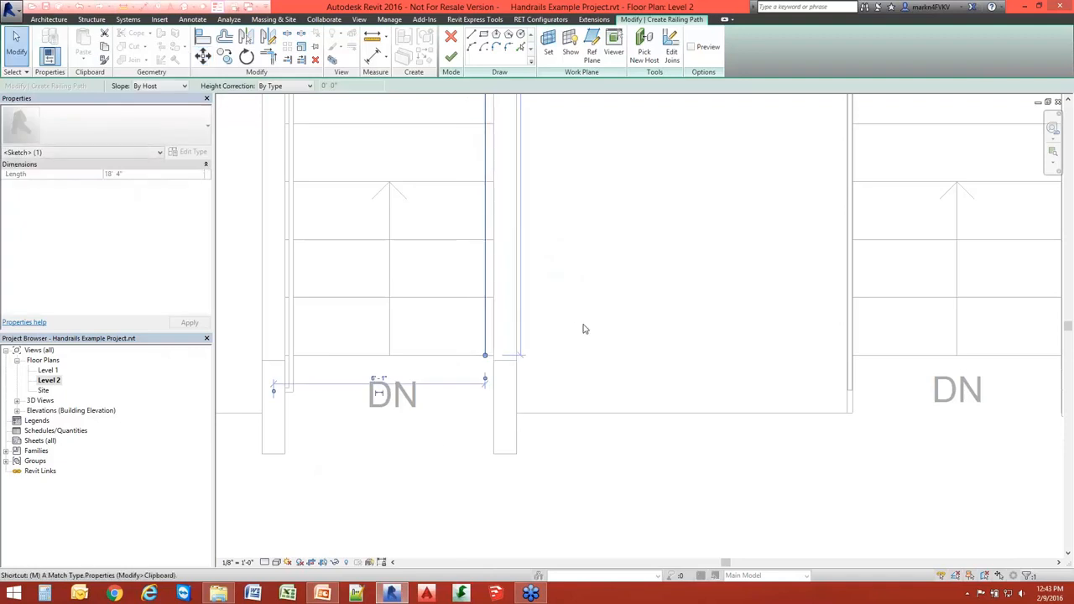
key("m")
key("v")
left_click(641, 300)
type("1")
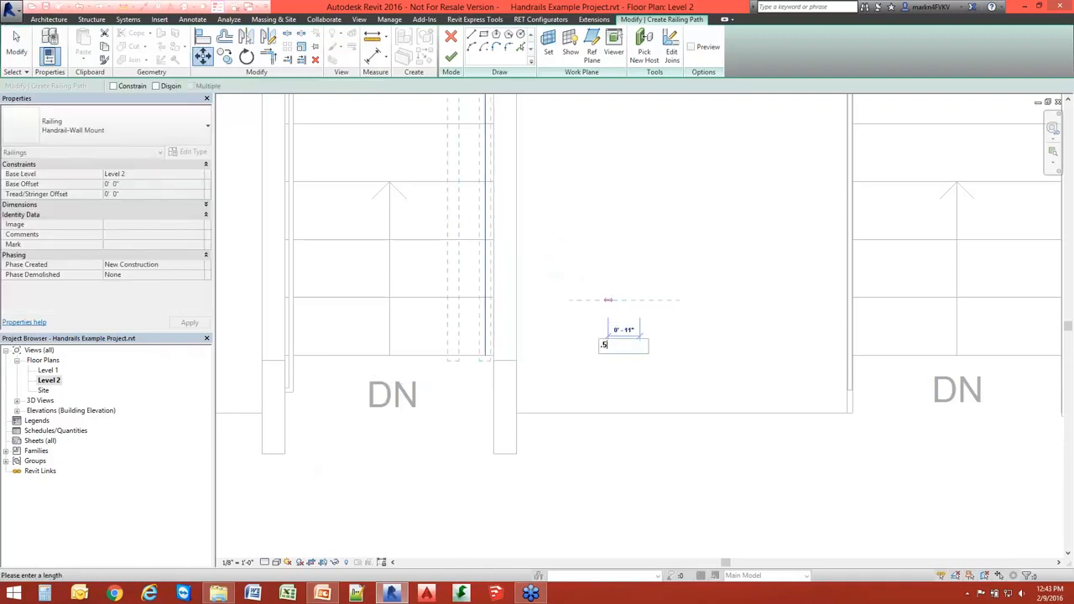
key("Return")
Examine both ends of the offset handrail path relative to the stair, floor edges and wall ends
scroll(576, 252, "down", 5)
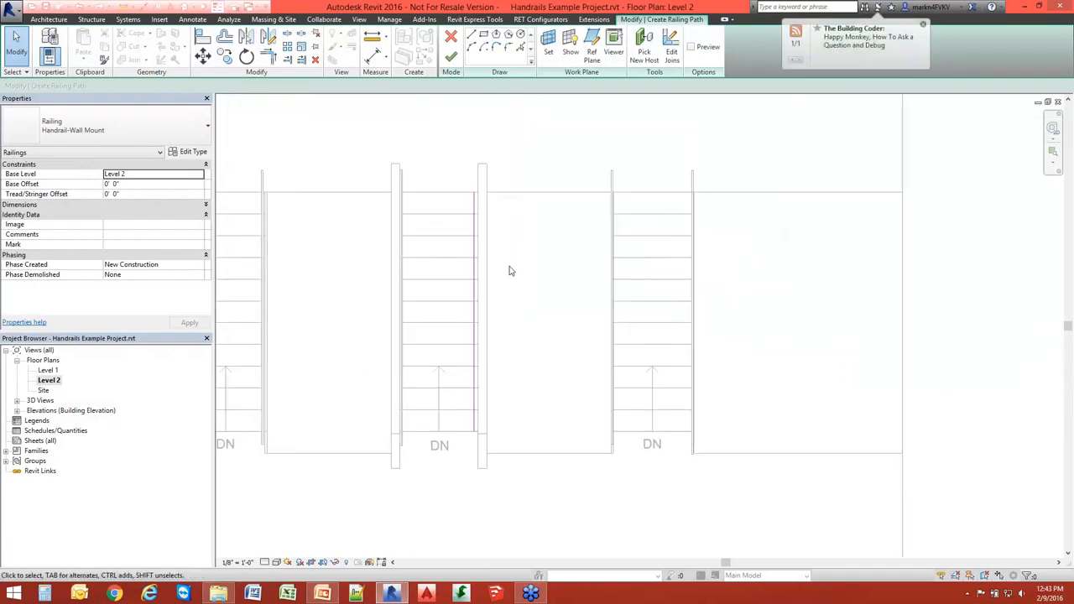
scroll(480, 344, "up", 4)
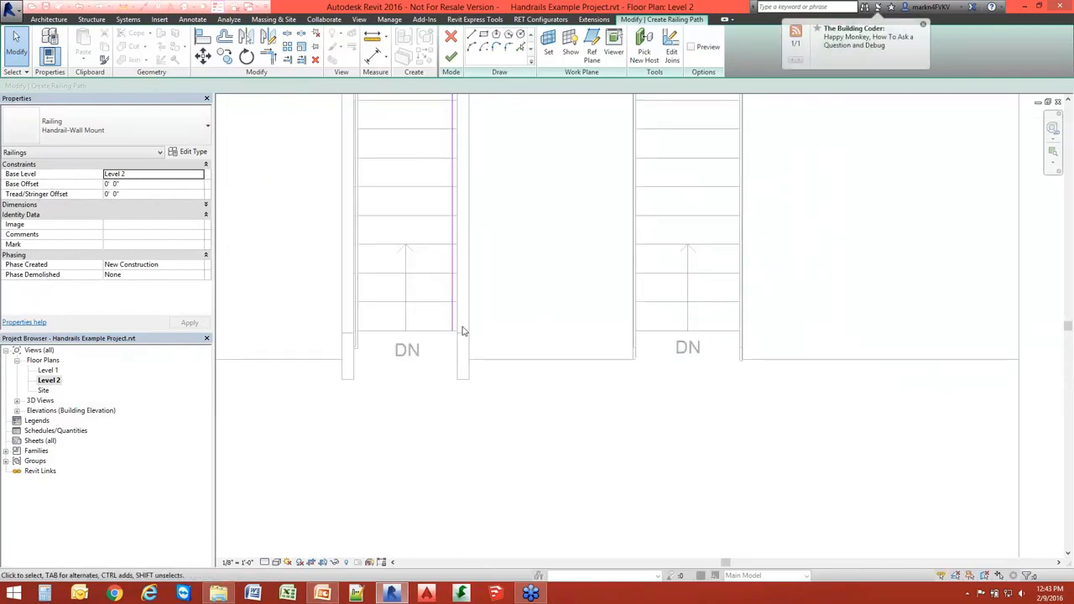
mouse_move(468, 324)
middle_mouse_down()
mouse_move(506, 377)
mouse_move(503, 453)
middle_mouse_up()
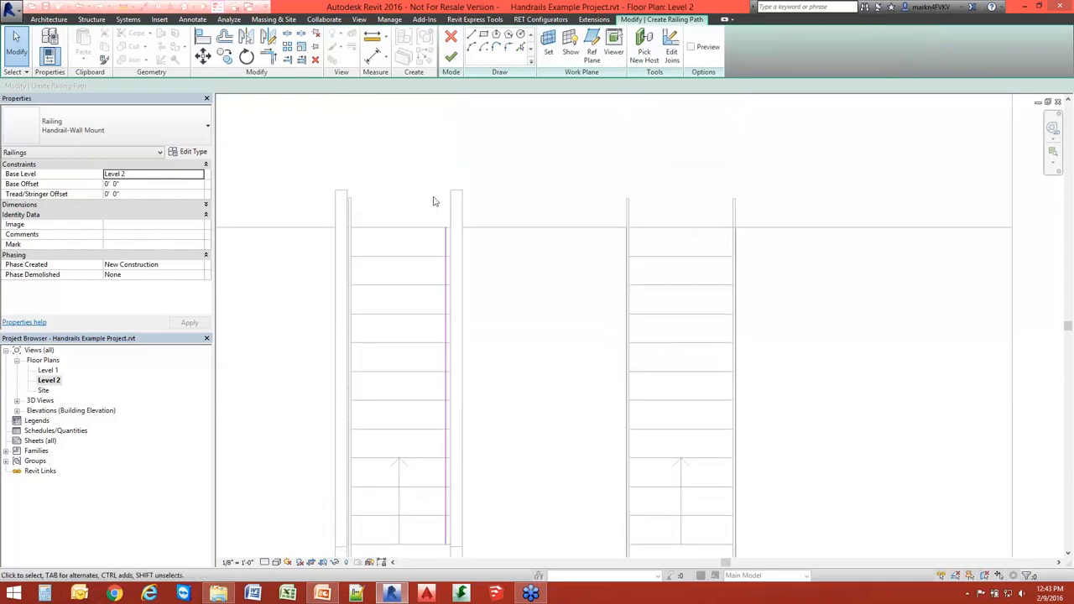
scroll(474, 321, "down", 2)
middle_click_drag(459, 503, 405, 348)
scroll(401, 342, "up", 9)
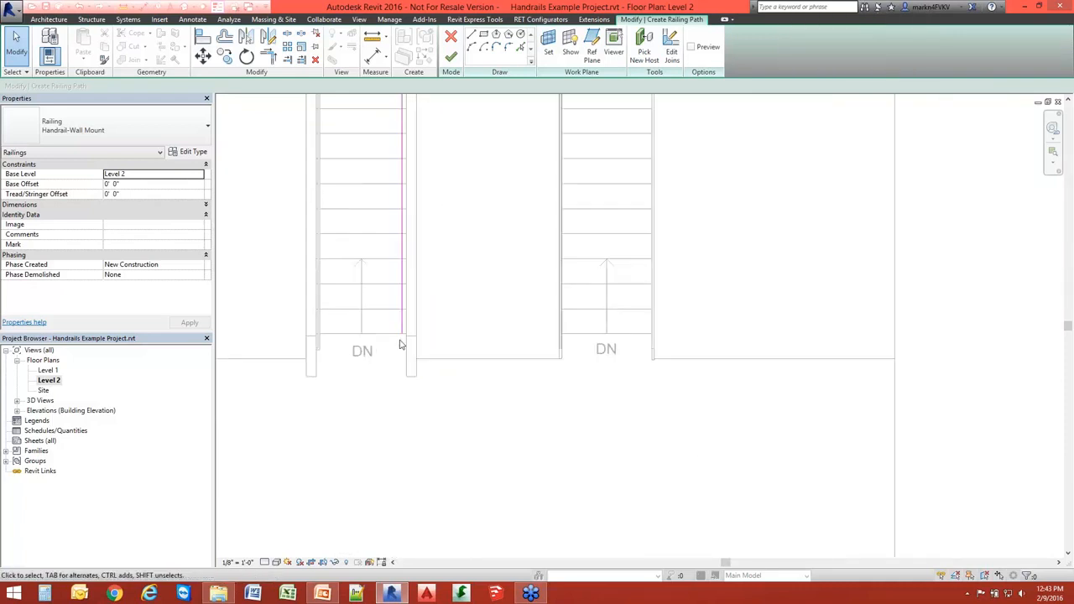
scroll(401, 329, "down", 4)
scroll(401, 327, "down", 4)
mouse_move(466, 244)
middle_mouse_down()
mouse_move(472, 467)
mouse_move(461, 510)
middle_mouse_up()
scroll(395, 329, "up", 7)
scroll(401, 328, "down", 5)
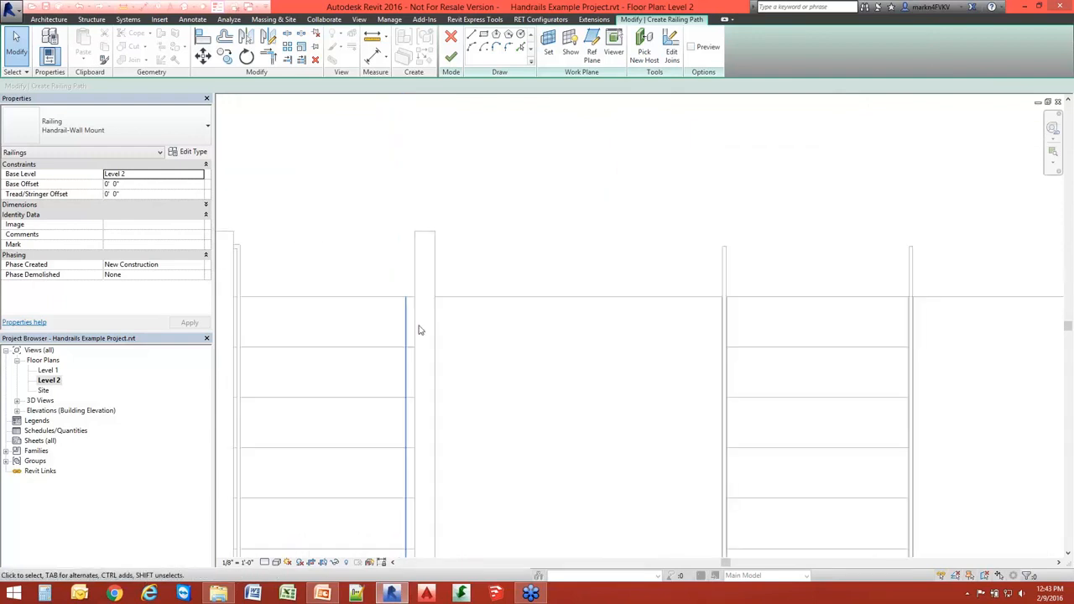
left_click(443, 368)
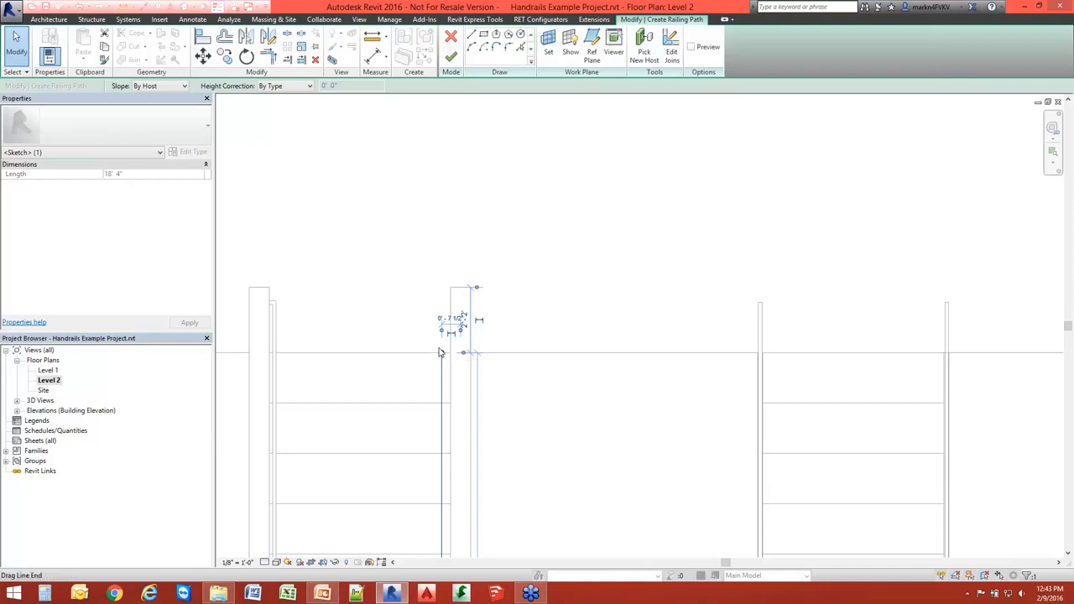
left_click(537, 414)
scroll(537, 418, "down", 2)
middle_click_drag(538, 419, 490, 98)
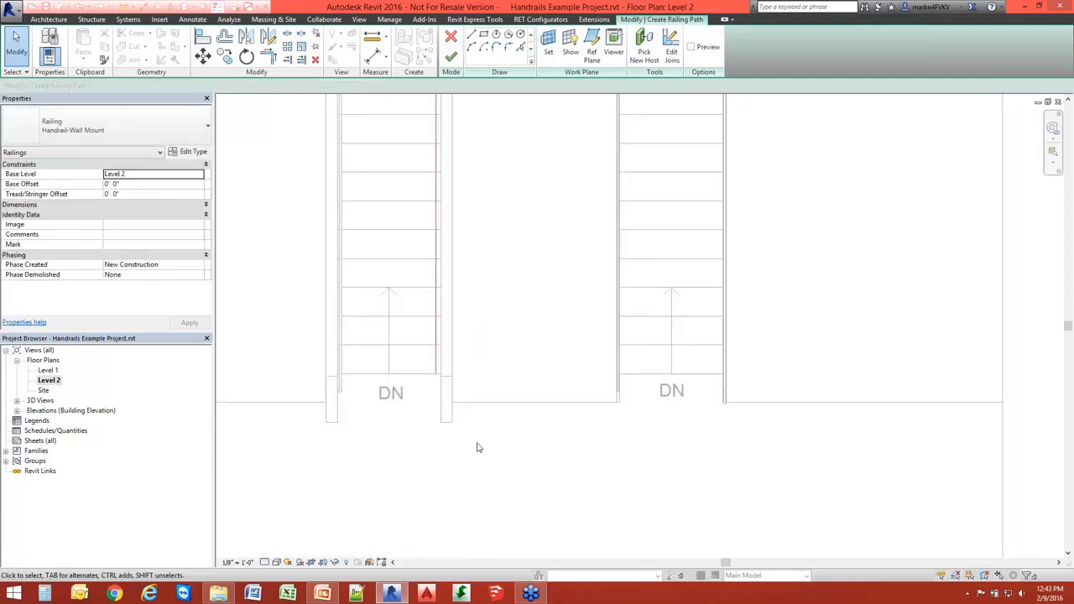
Try to stretch the handrail path's end at the DN label out to the floor edge
scroll(441, 383, "up", 3)
left_click(428, 328)
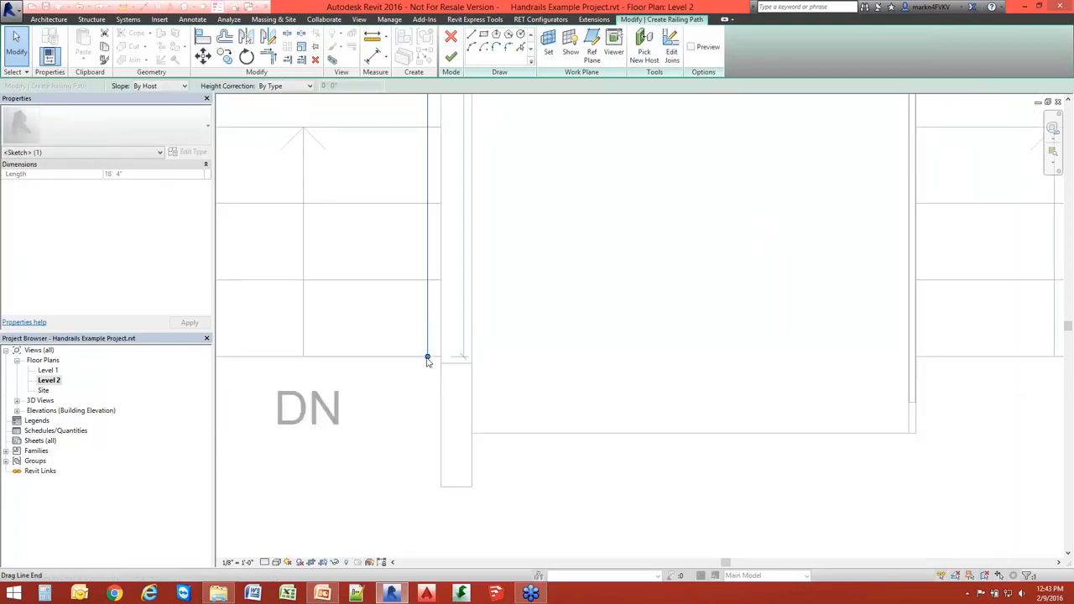
left_click_drag(428, 361, 428, 434)
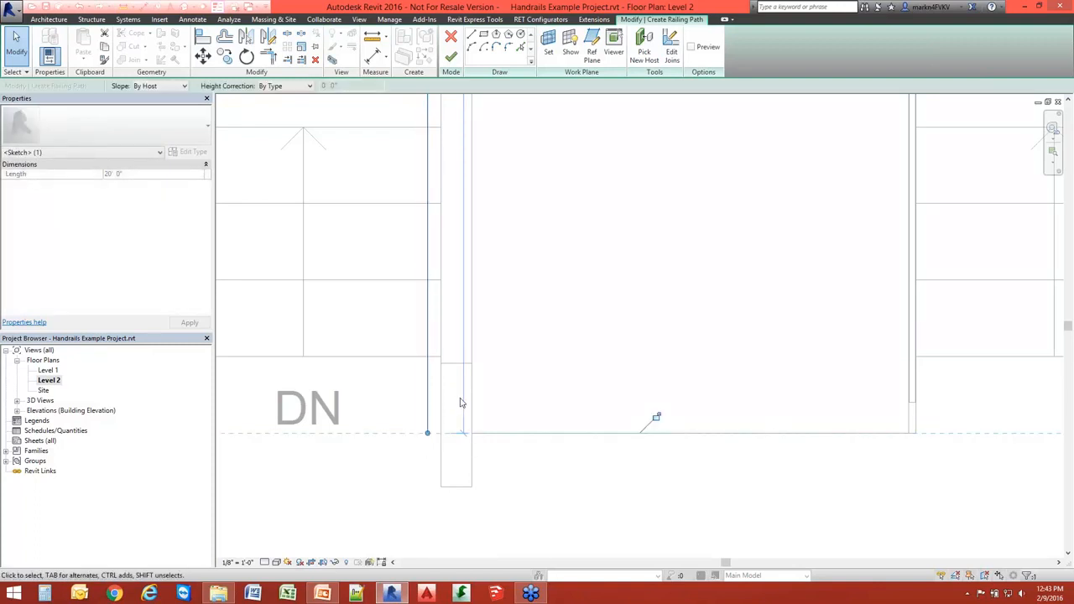
key("ctrl+z")
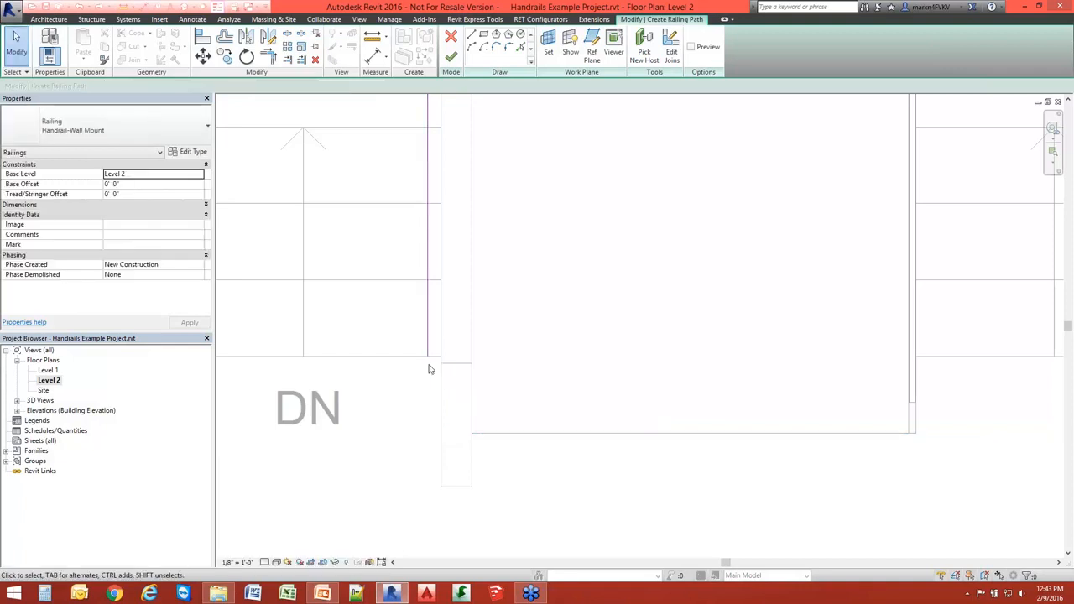
Draw a separate short line segment continuing straight from the handrail path's DN end, stopping before the floor edge
left_click(474, 39)
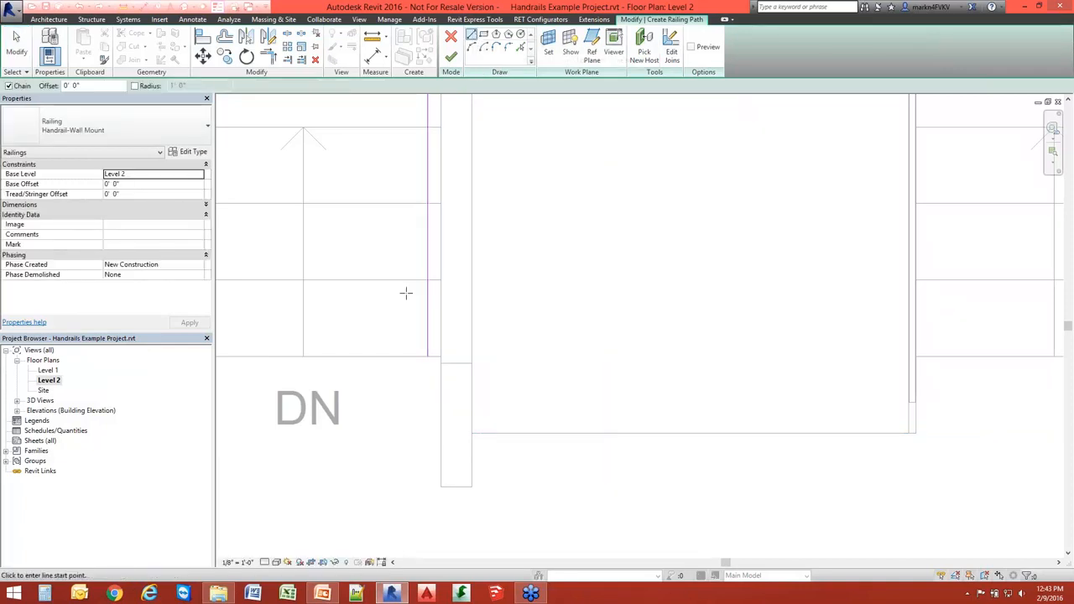
left_click(427, 356)
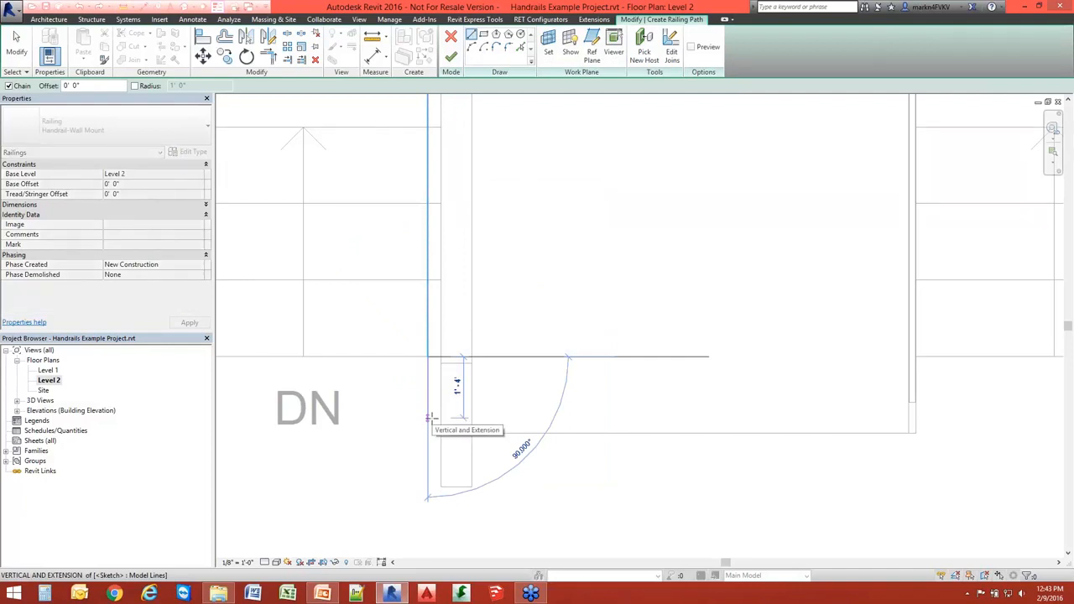
left_click(427, 403)
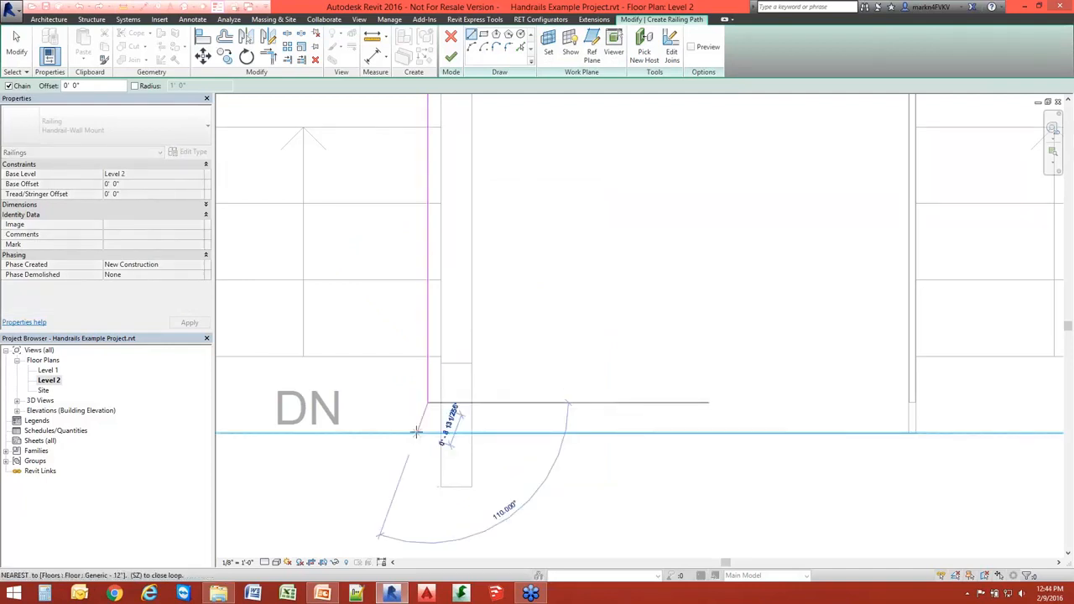
End the handrail path's line at the DN end with a 3 1/2" segment returning square to the wall face
scroll(415, 432, "up", 3)
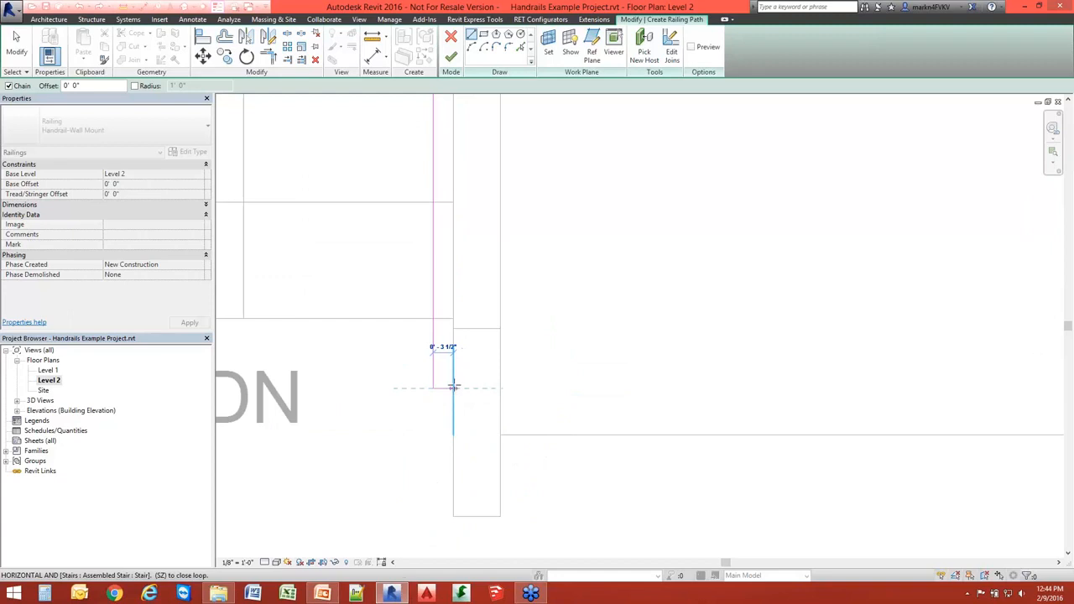
left_click(453, 387)
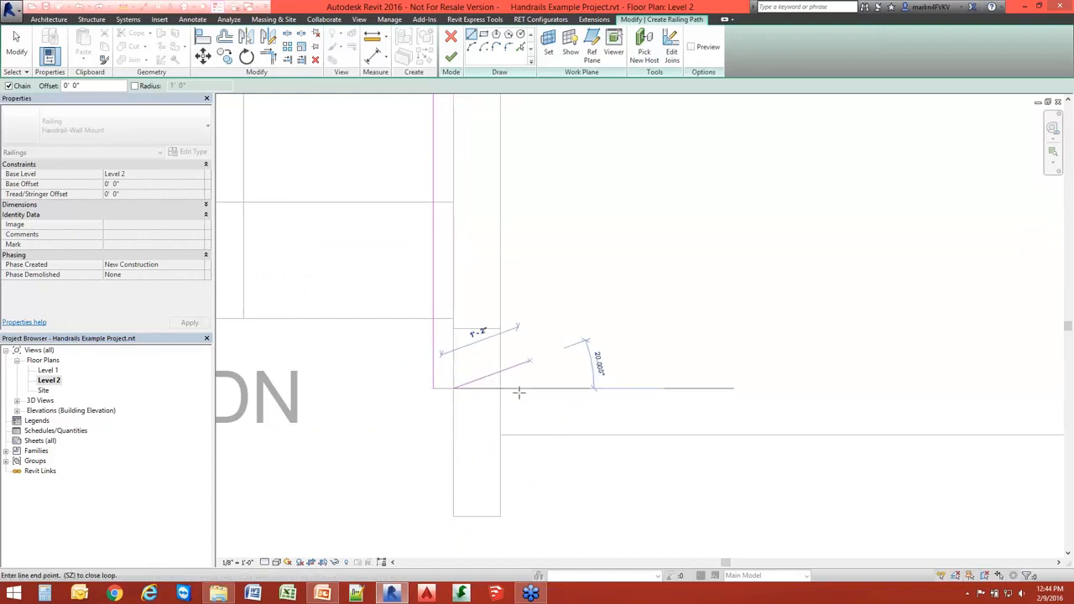
key("Escape")
key("Escape")
scroll(439, 309, "down", 4)
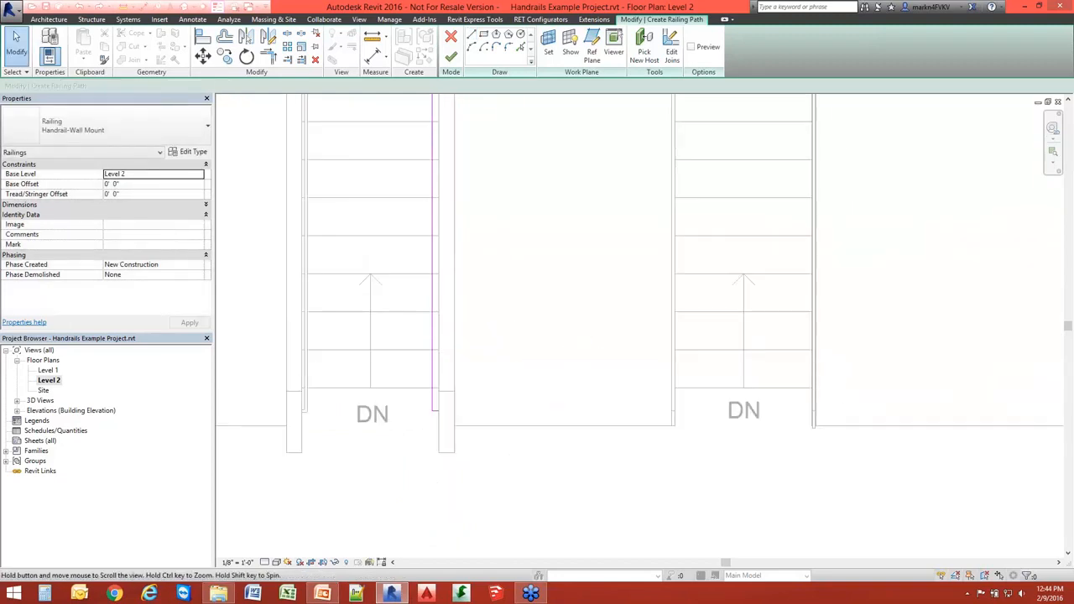
Draw a matching short return line from the handrail path's opposite end, at the floor edge, square to the wall face
middle_click_drag(477, 117, 498, 220)
scroll(452, 151, "up", 4)
middle_click_drag(455, 167, 407, 312)
scroll(418, 319, "down", 2)
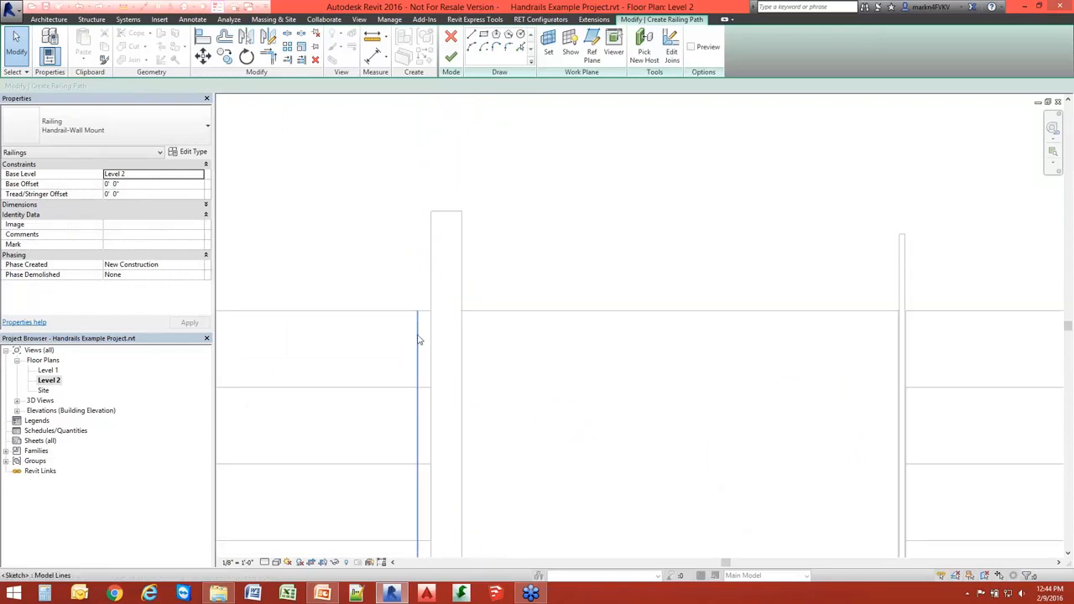
left_click(418, 339)
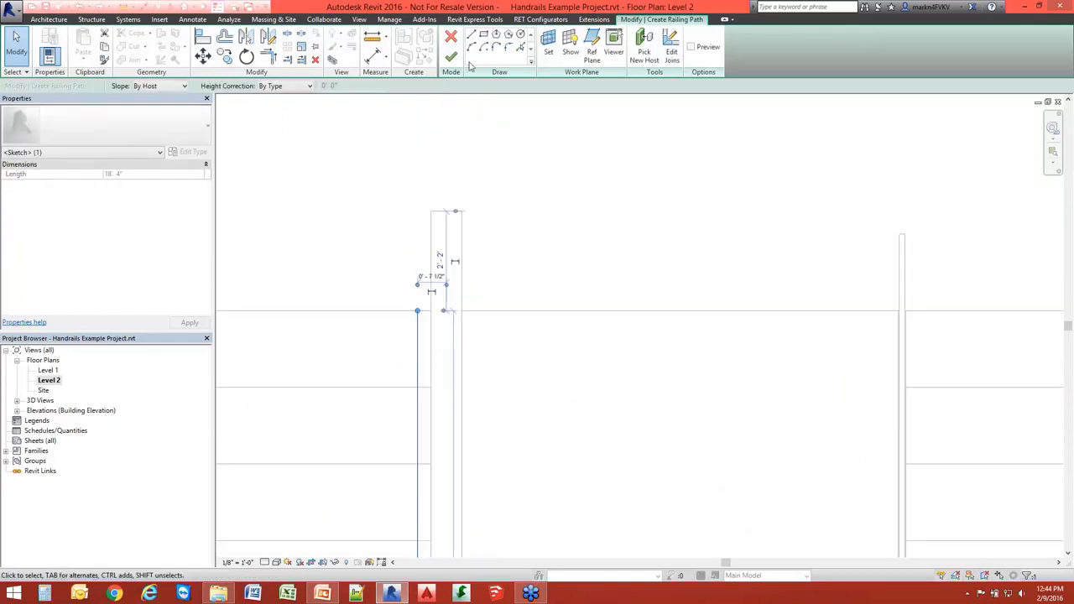
left_click(471, 35)
scroll(418, 312, "up", 2)
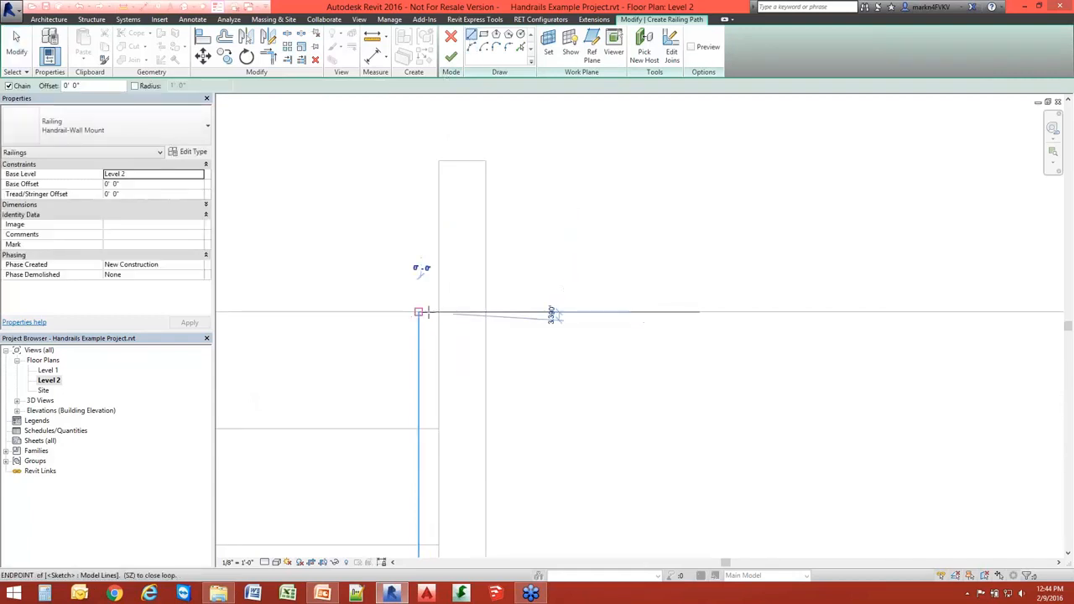
left_click(419, 312)
key("Escape")
key("Escape")
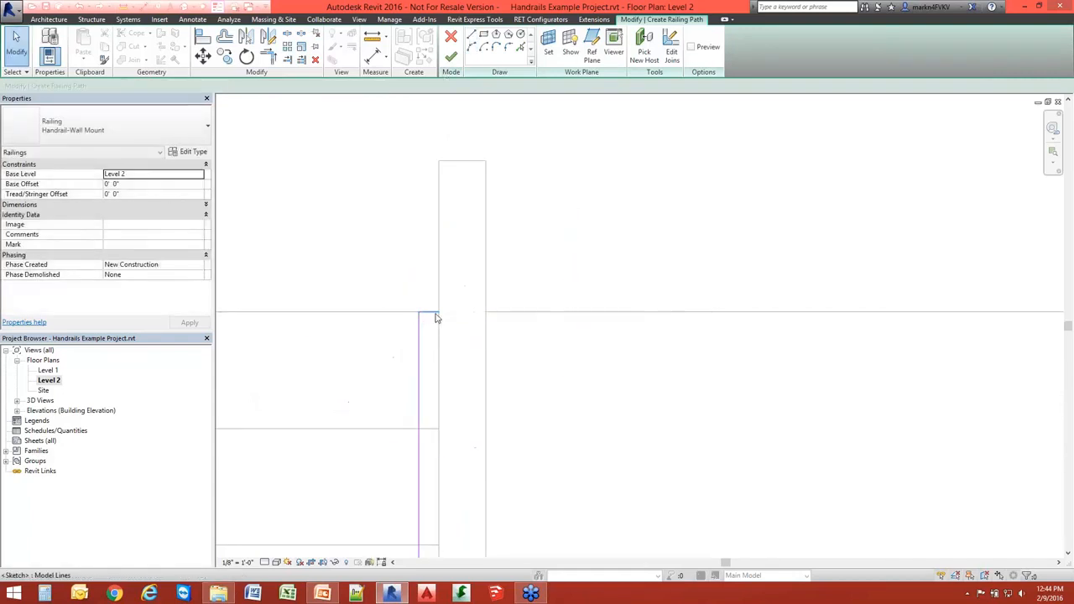
Move the short return line at the end opposite the DN label 1' - 8" beyond the floor edge, toward the wall's end
left_click(435, 314)
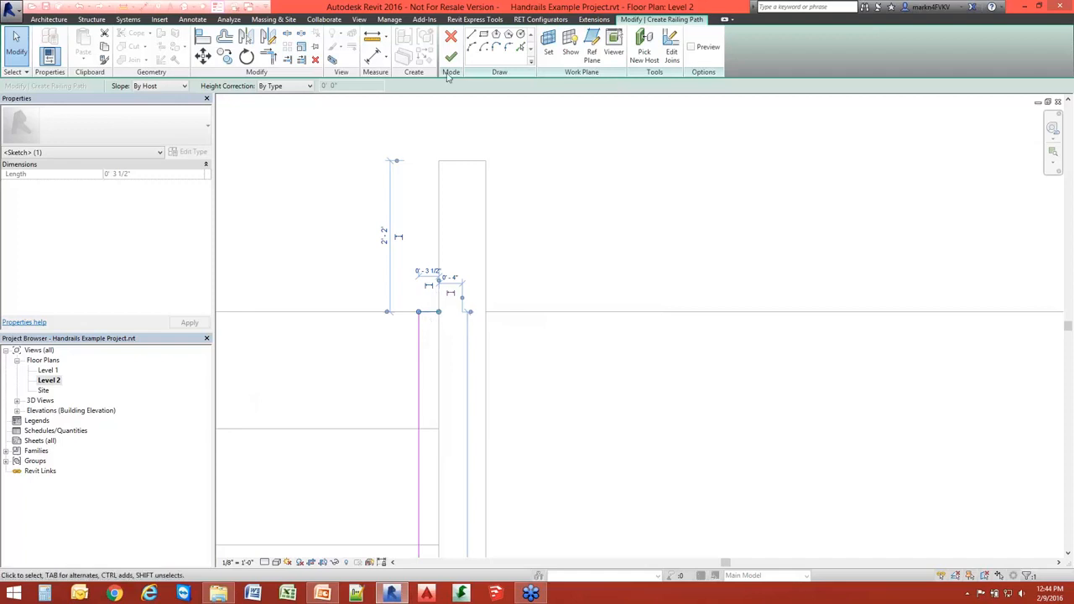
left_click(205, 55)
scroll(417, 308, "down", 3)
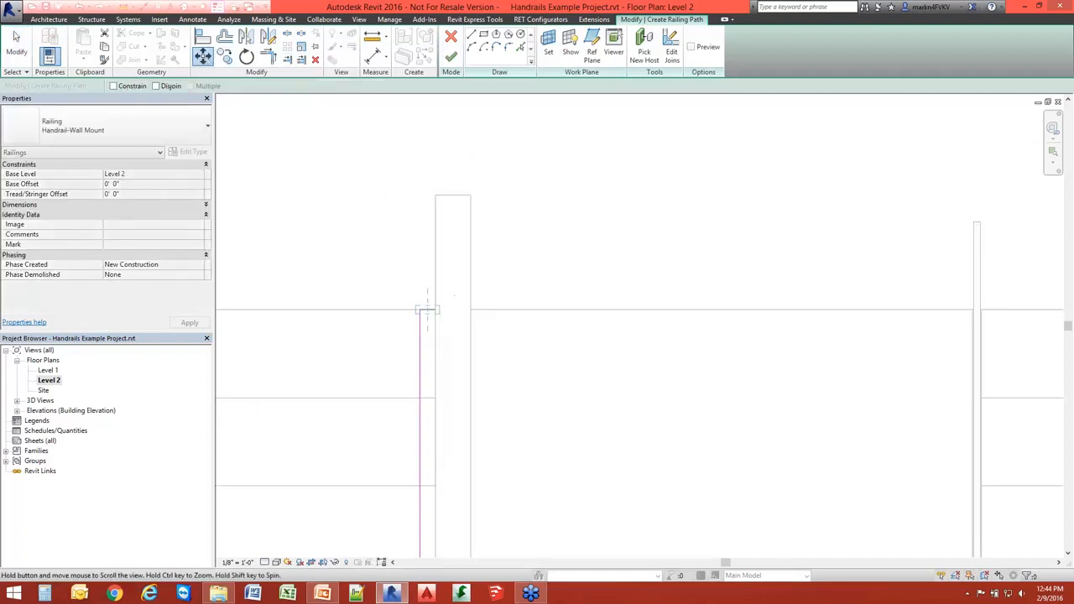
middle_click_drag(418, 309, 521, 255)
left_click(461, 334)
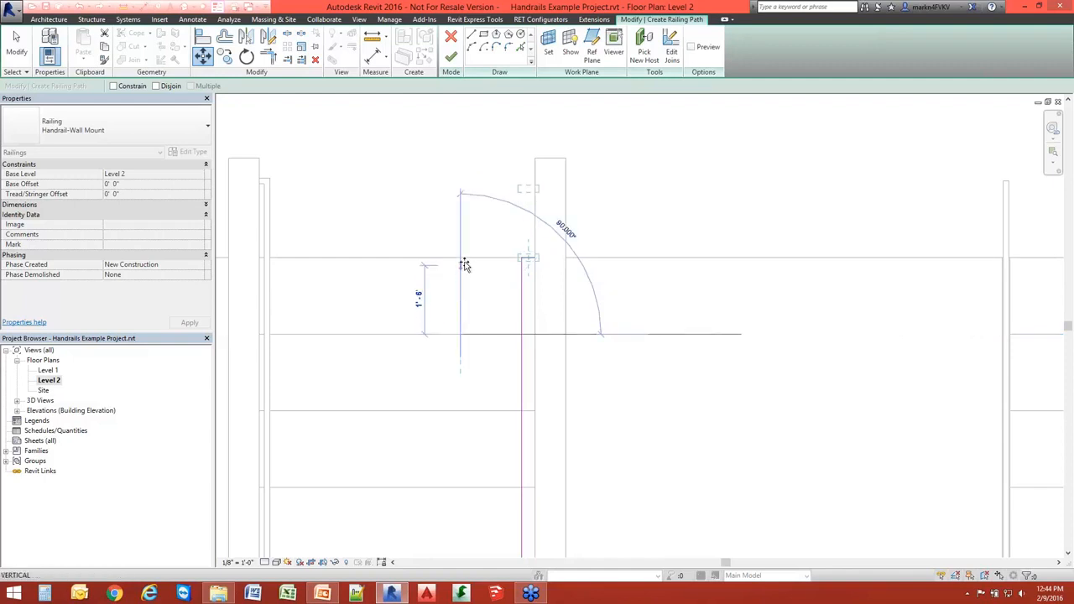
left_click(462, 258)
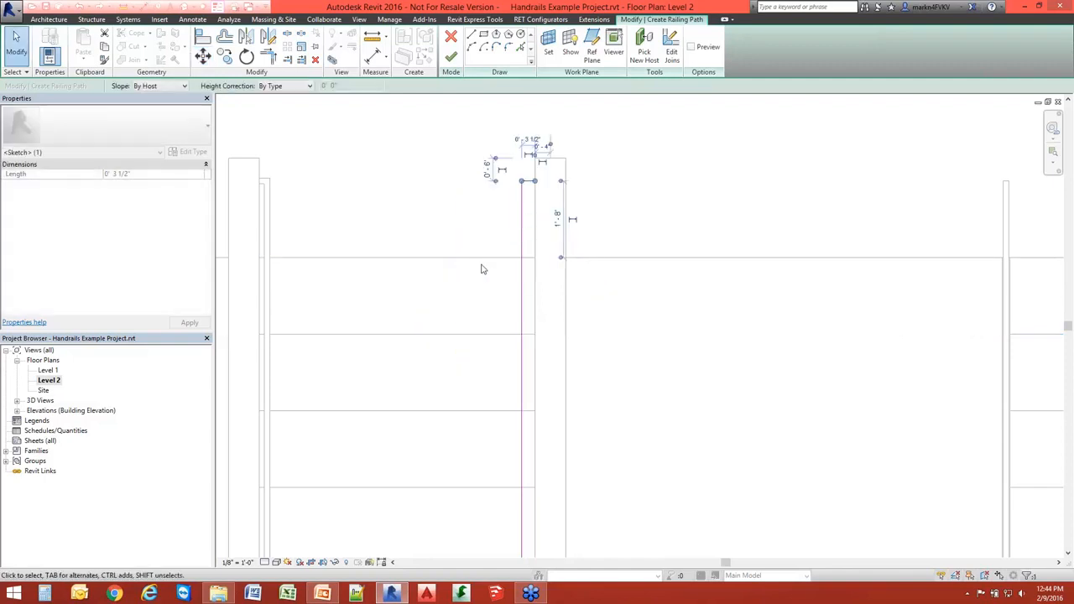
Finish the wall-mounted handrail's path sketch and open the 3D view
left_click(634, 210)
scroll(611, 237, "down", 2)
middle_click_drag(610, 244, 415, 172)
scroll(434, 272, "down", 3)
middle_click_drag(434, 278, 448, 178)
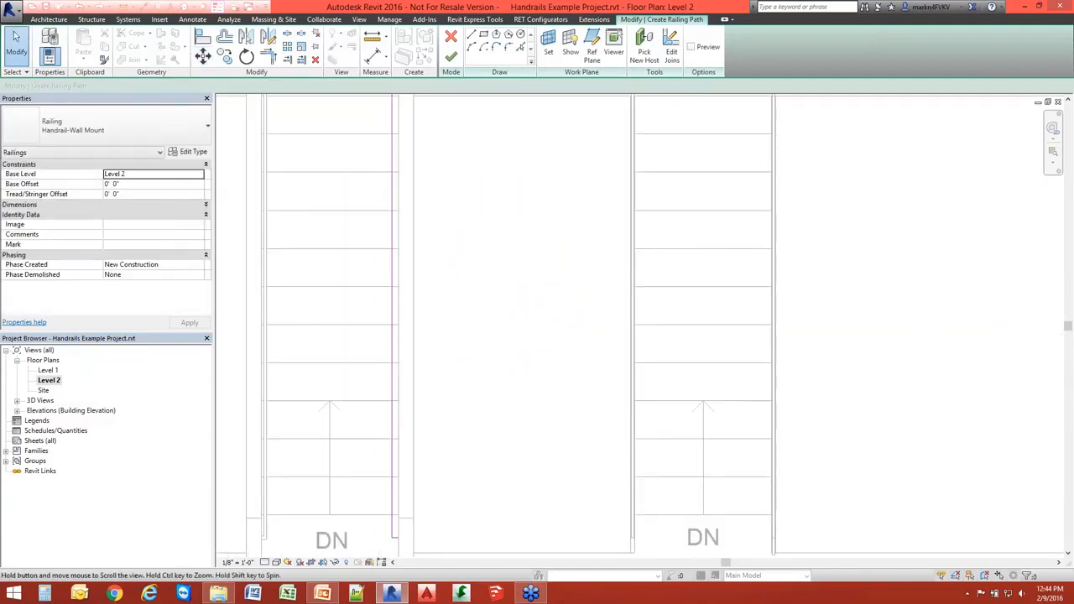
scroll(437, 313, "down", 3)
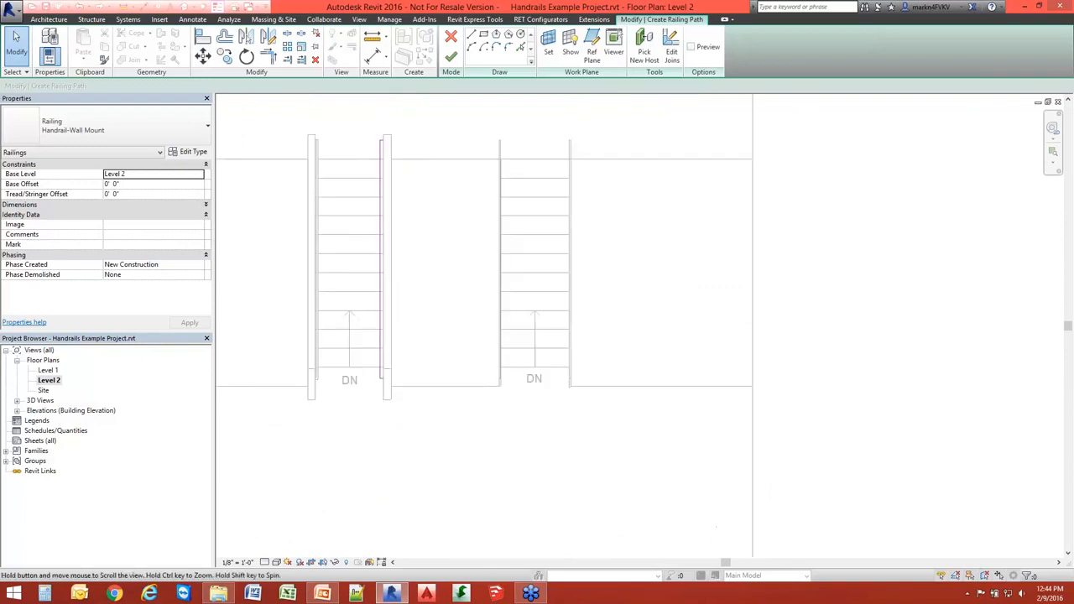
left_click(451, 57)
left_click(440, 130)
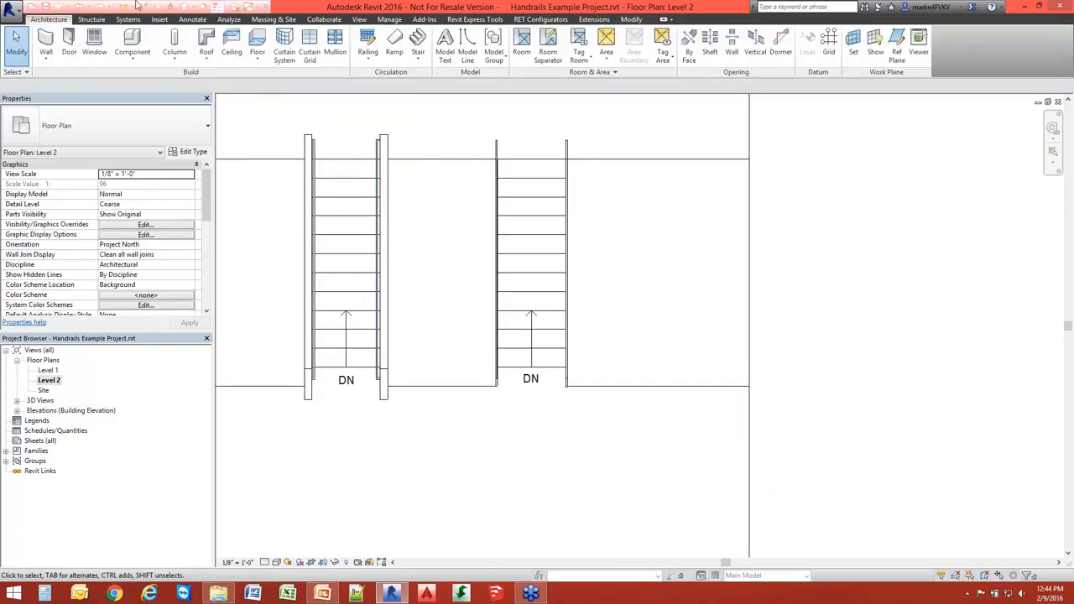
left_click(186, 6)
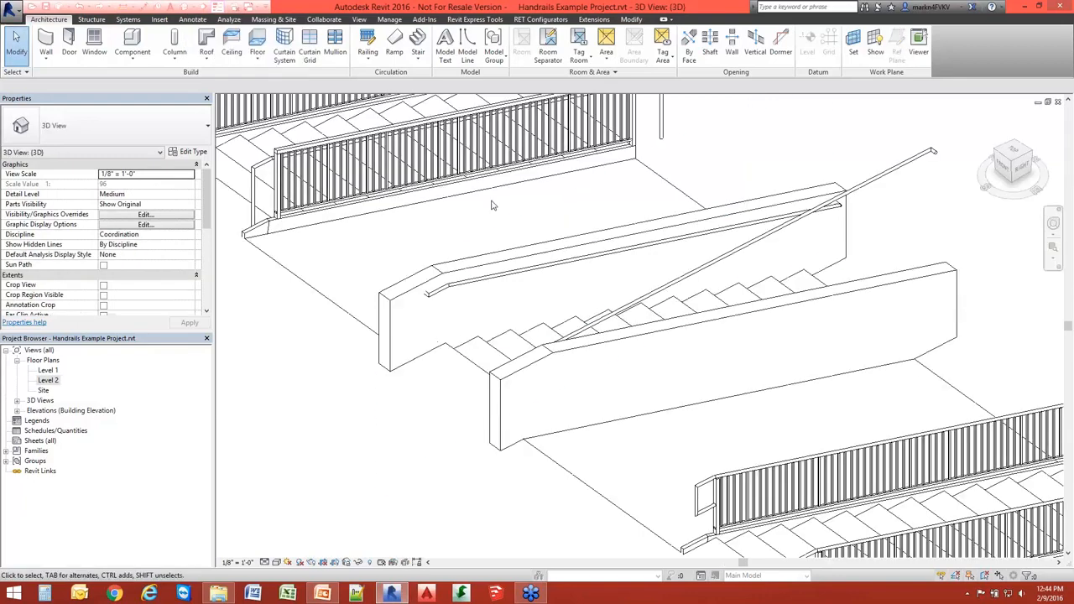
Select the new handrail overlapping the wall and pick the walled middle stair as its new host
left_click(736, 329)
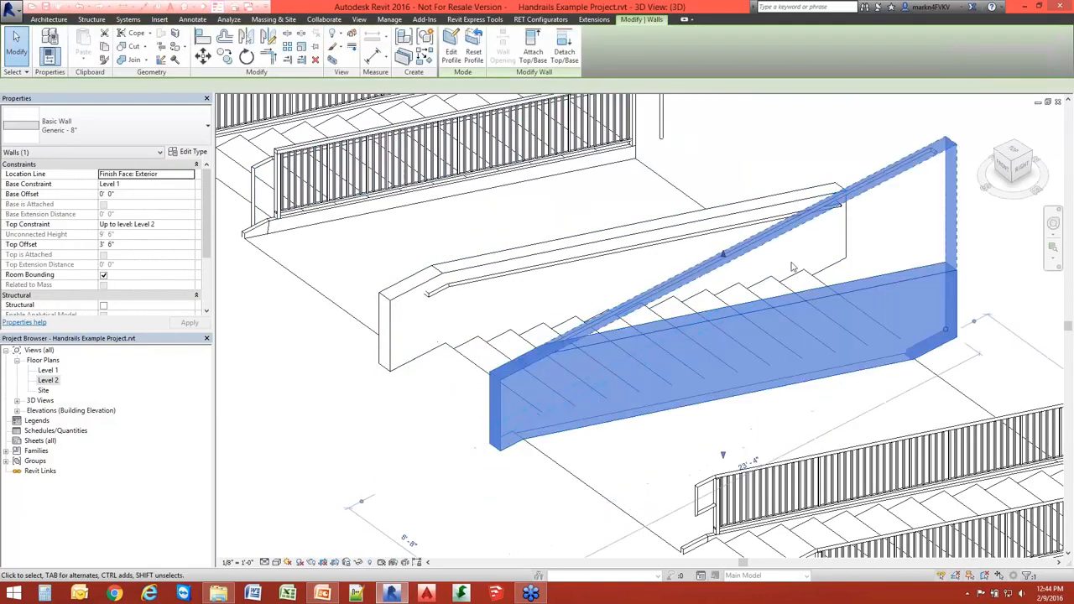
left_click(881, 223)
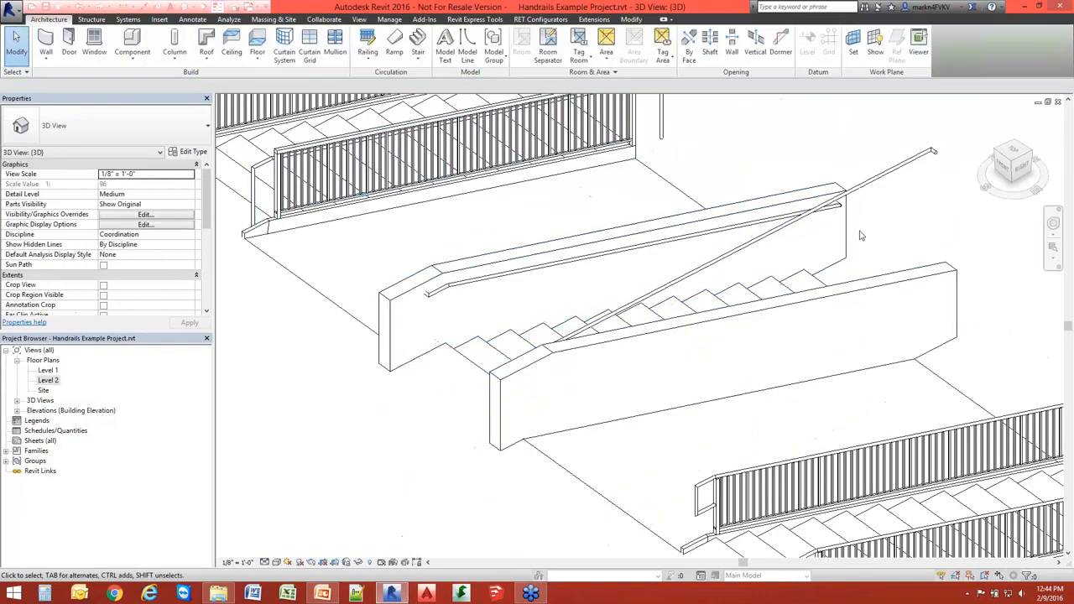
scroll(944, 147, "up", 2)
left_click(943, 145)
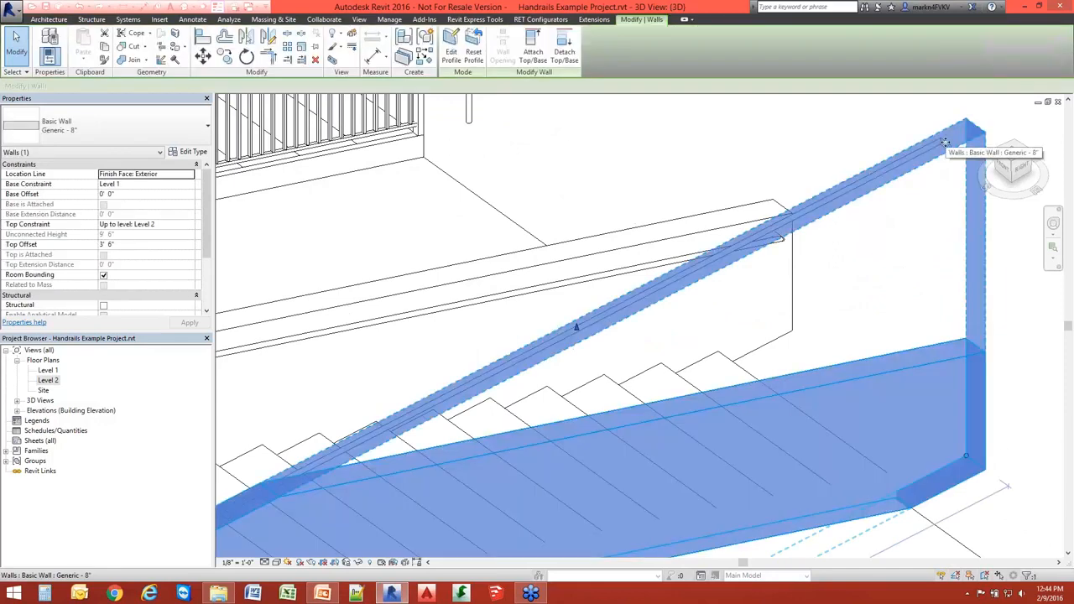
key("Escape")
key("Tab")
left_click(943, 145)
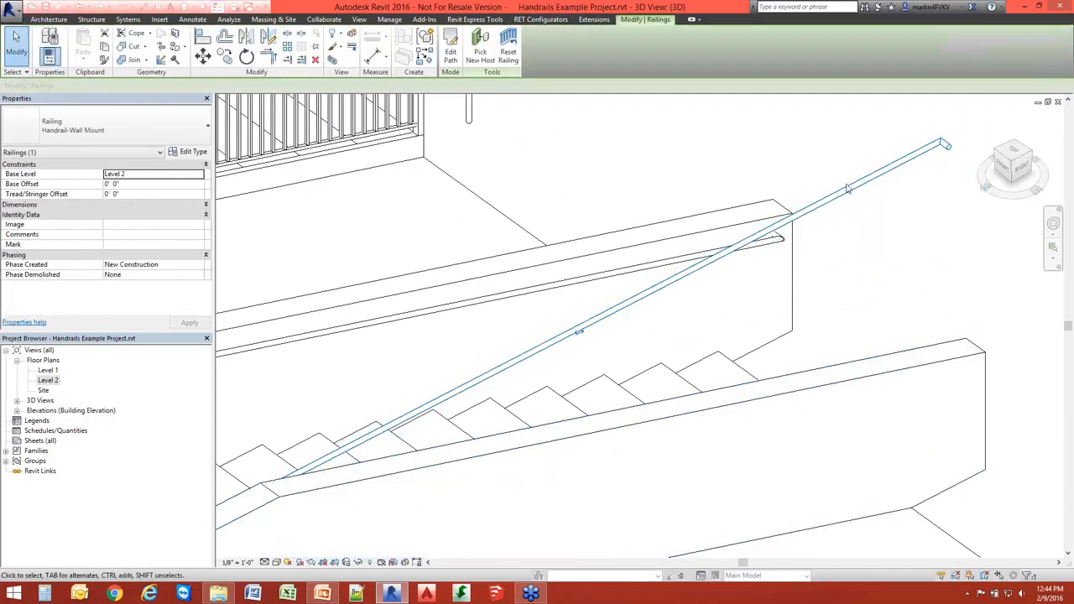
left_click(735, 365)
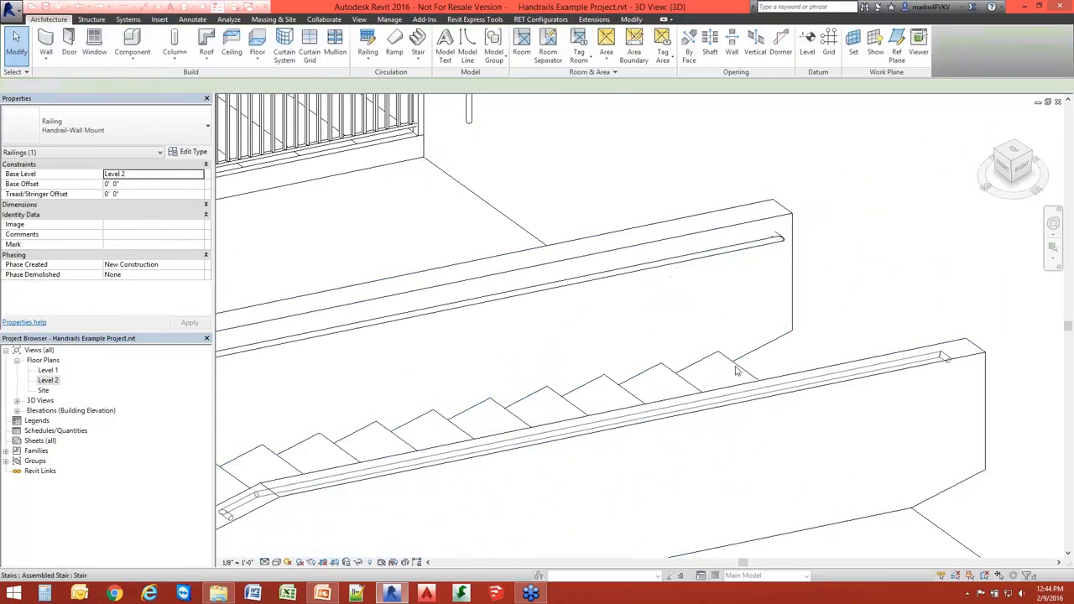
Examine the wall-mounted handrail's slope and its return into the wall from several angles in 3D
scroll(671, 387, "down", 3)
middle_click_drag(628, 343, 784, 109, "shift")
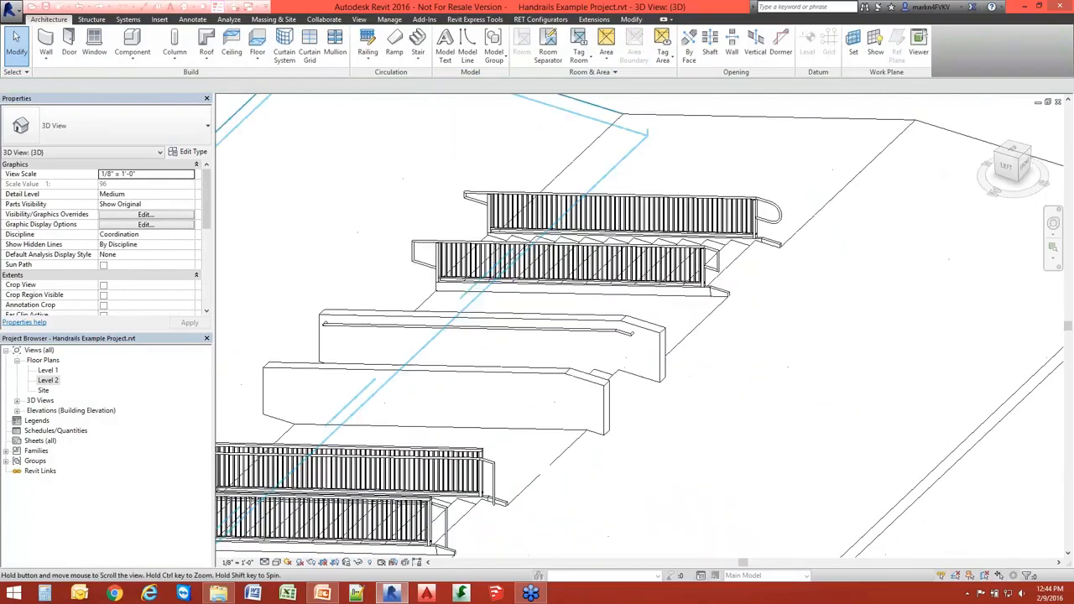
scroll(621, 322, "up", 3)
scroll(616, 313, "down", 2)
middle_click_drag(592, 326, 680, 416, "shift")
scroll(577, 254, "up", 2)
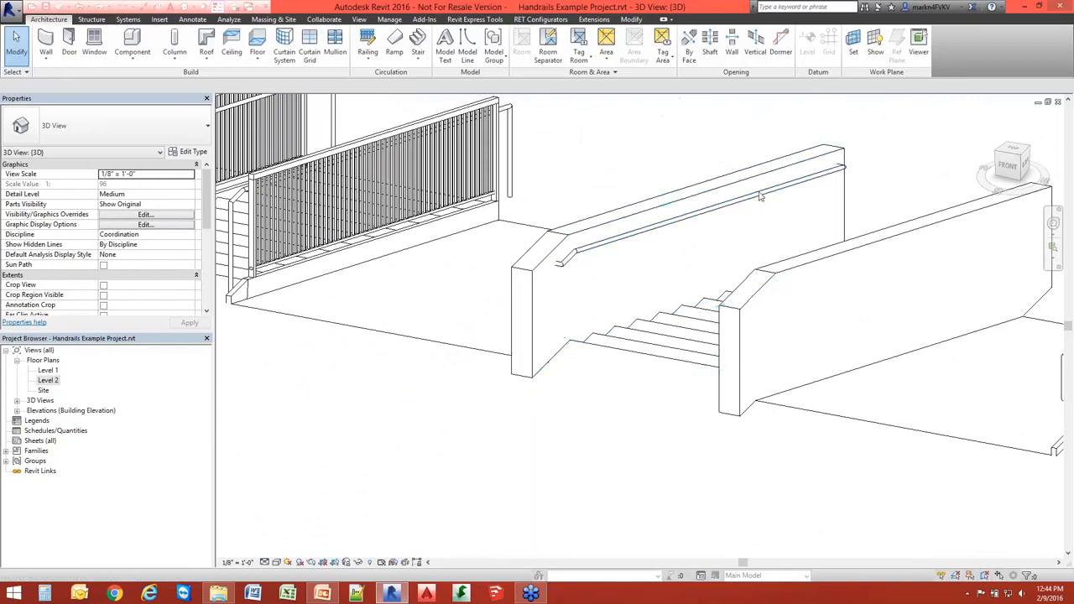
scroll(634, 254, "down", 2)
middle_click_drag(671, 292, 810, 340, "shift")
scroll(847, 353, "up", 3)
scroll(865, 364, "up", 1)
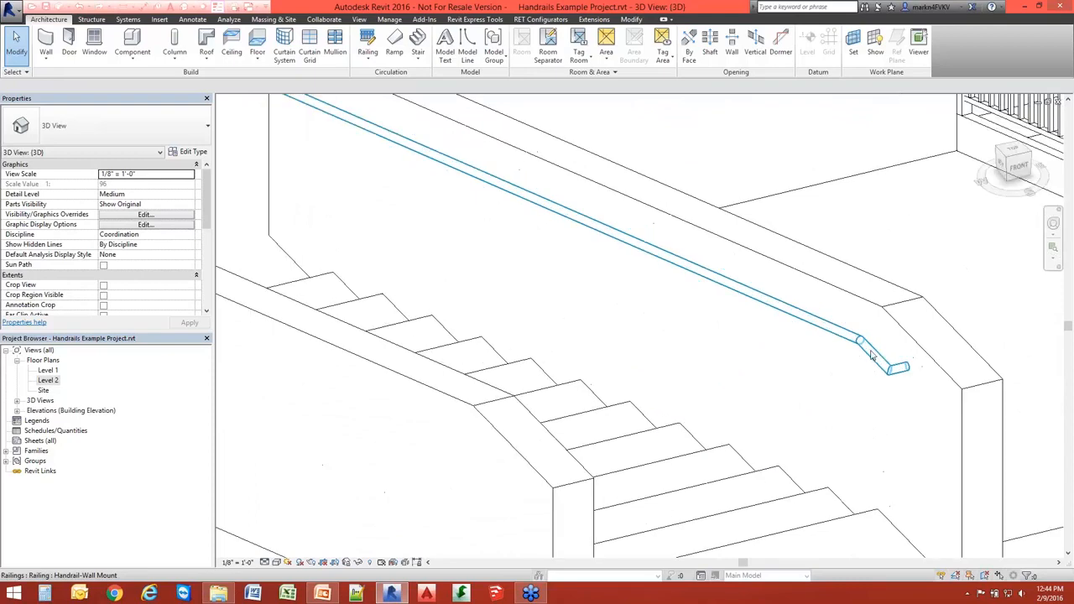
Inspect the return segment in the handrail's path sketch, close the sketch and examine the handrail ends along the stair in 3D
double_click(873, 352)
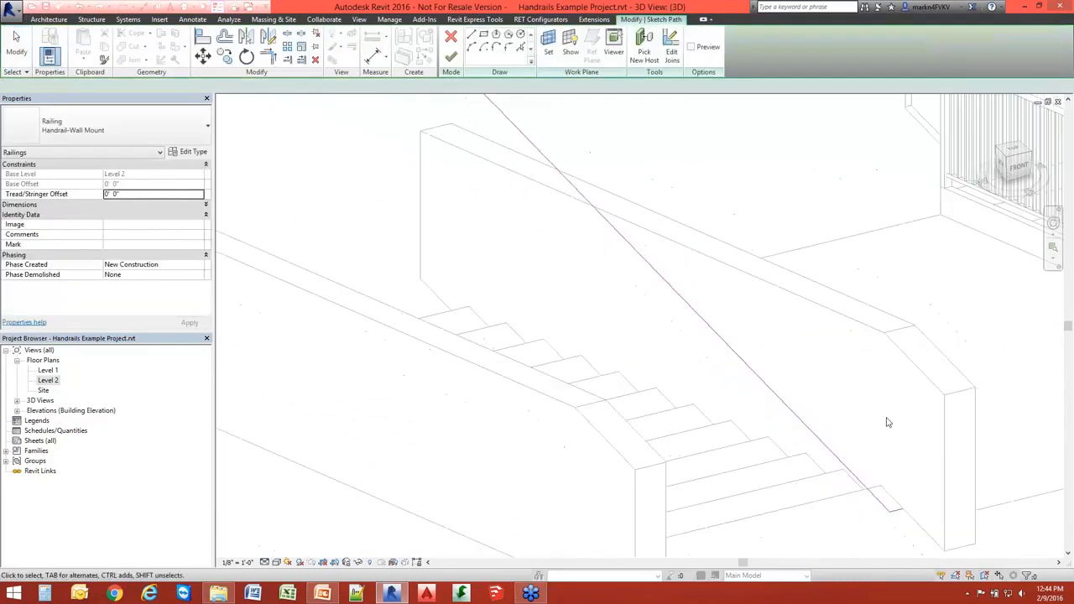
scroll(731, 310, "up", 1)
left_click(745, 339)
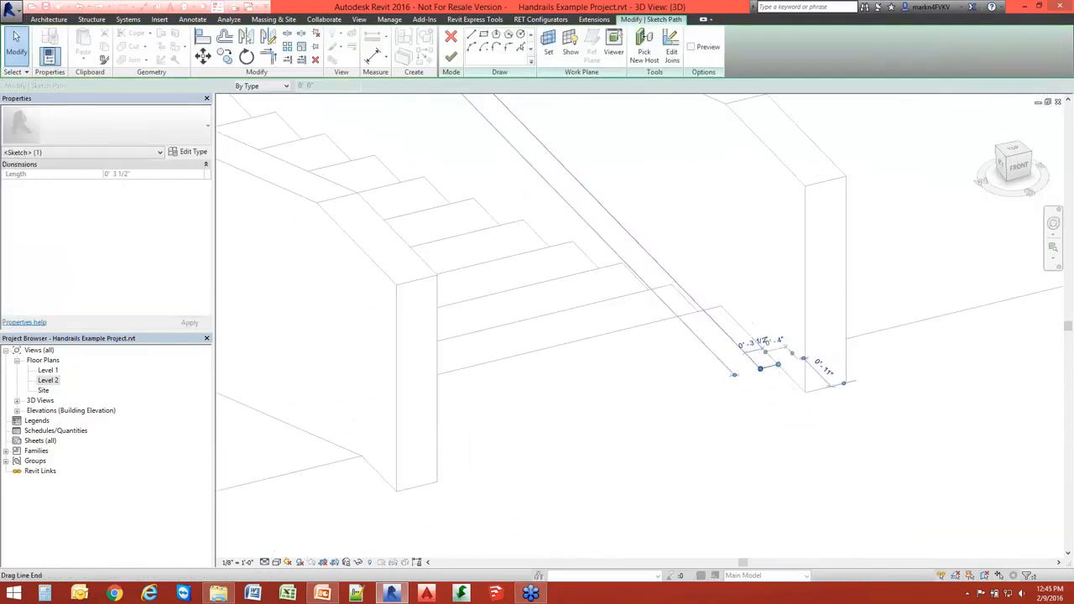
left_click(452, 57)
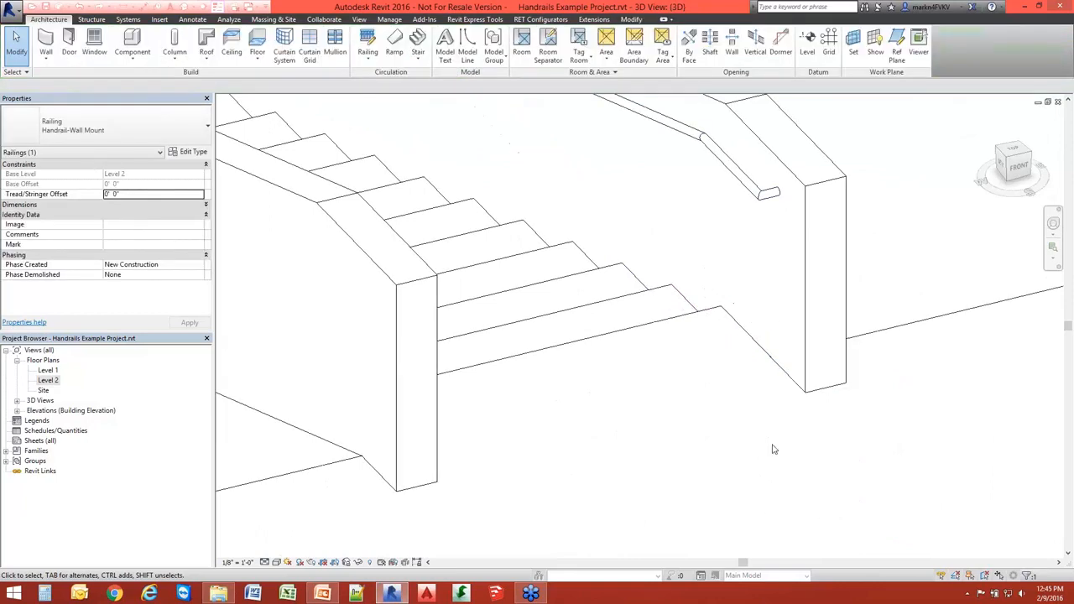
mouse_move(820, 522)
middle_mouse_down("shift")
mouse_move(638, 369)
mouse_move(655, 352)
middle_mouse_up("shift")
scroll(946, 322, "up", 3)
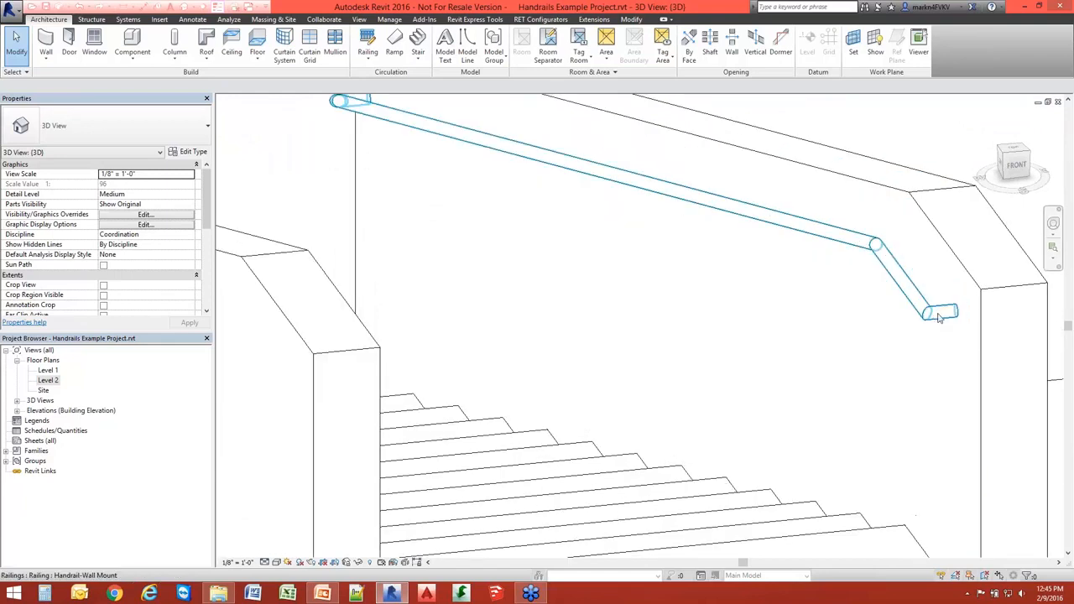
scroll(541, 277, "down", 2)
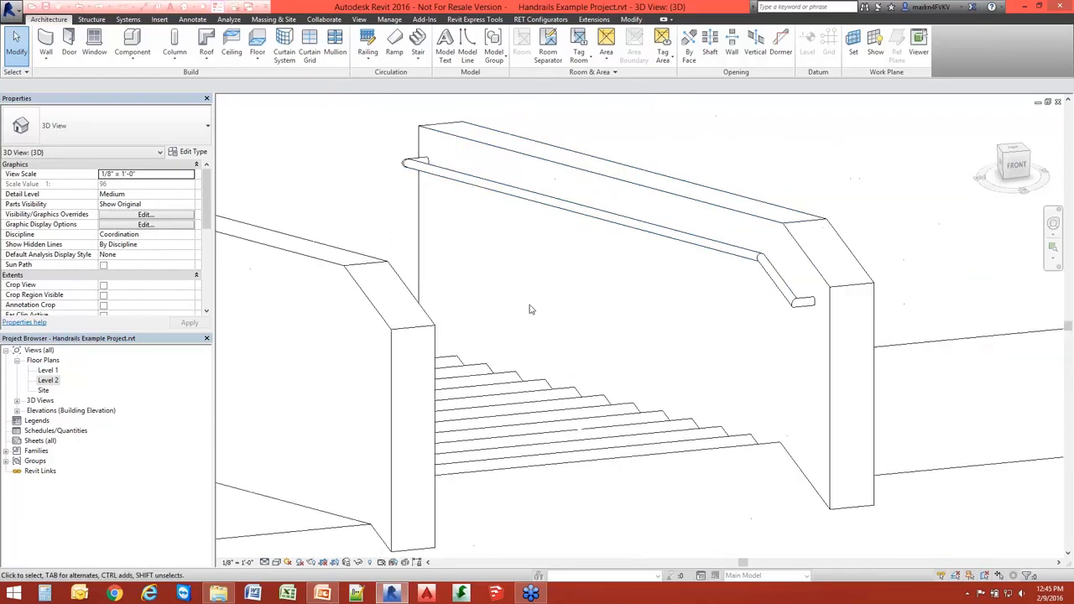
middle_click_drag(529, 308, 584, 292)
scroll(584, 292, "down", 2)
middle_click_drag(713, 353, 833, 435, "shift")
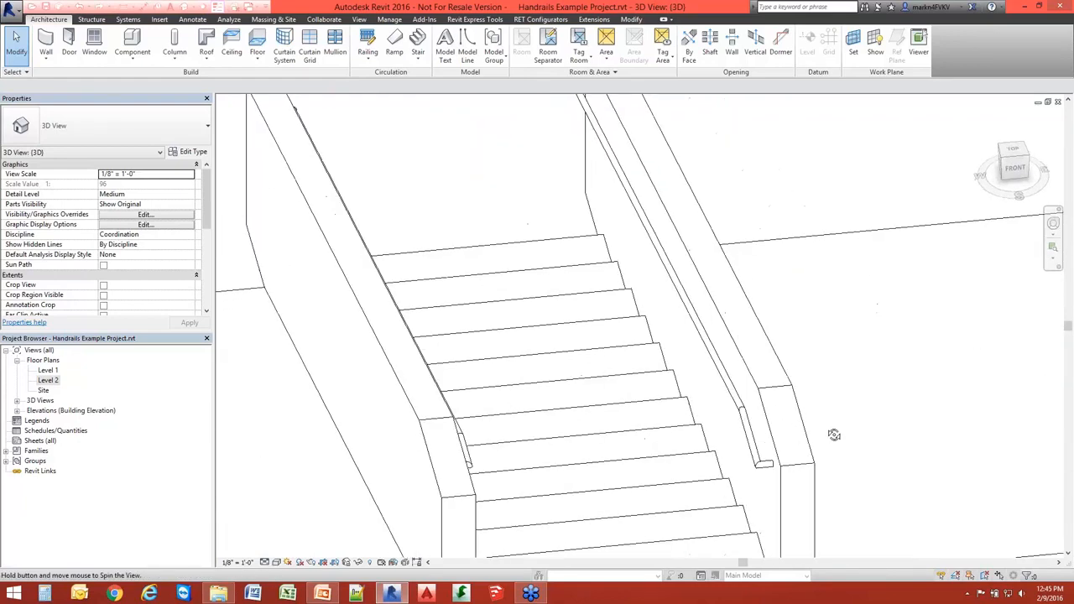
Reopen the handrail's path in the Level 2 plan and draw a 3 1/2" radius arc across the corner of the DN-end wall return
double_click(50, 381)
scroll(390, 416, "up", 3)
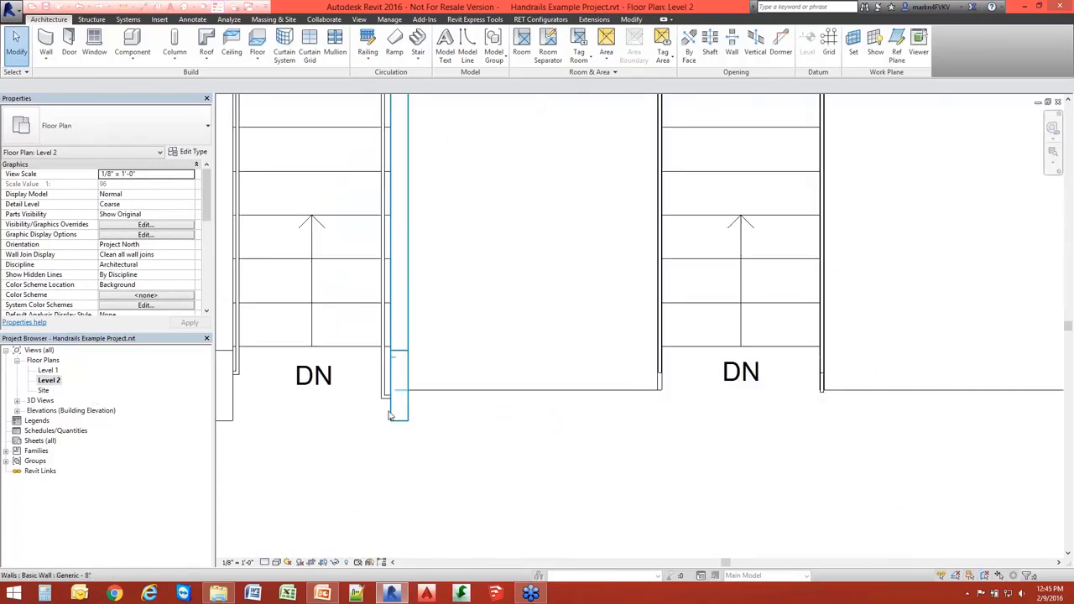
scroll(389, 415, "up", 3)
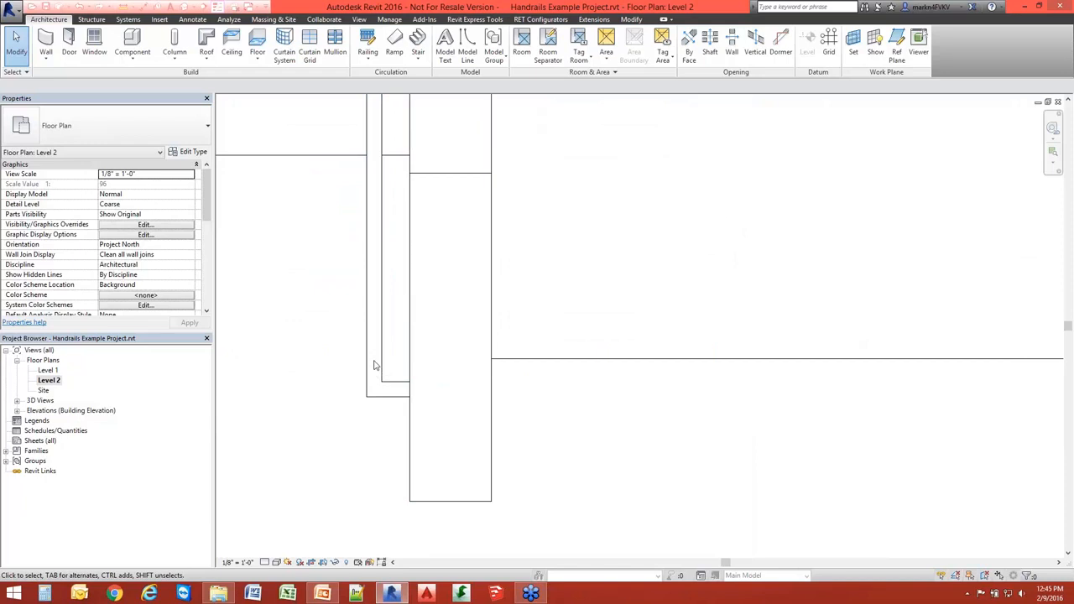
double_click(381, 360)
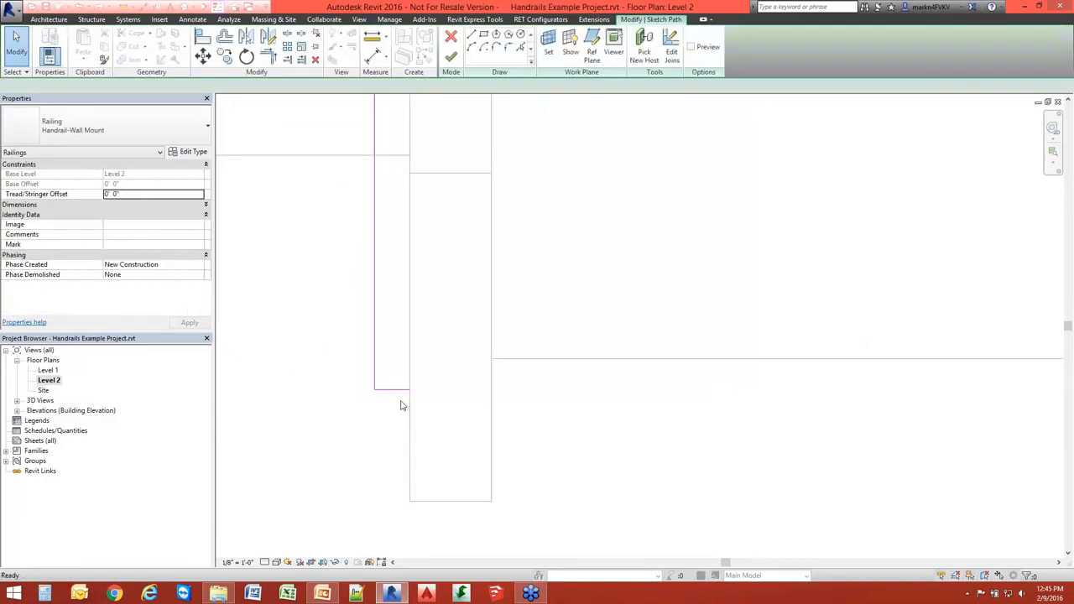
left_click(473, 47)
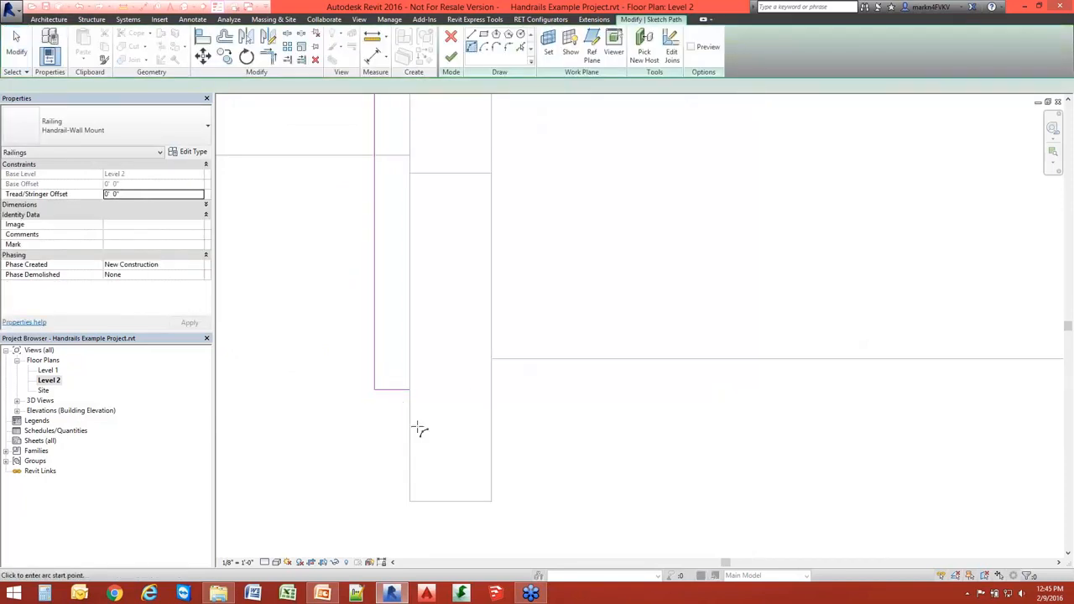
left_click(410, 388)
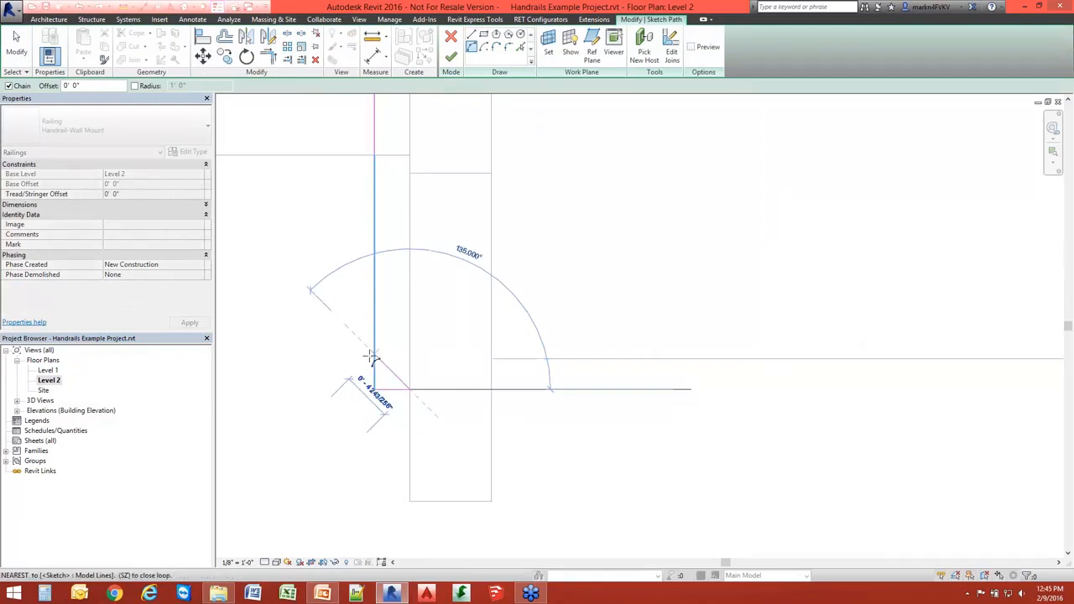
left_click(379, 370)
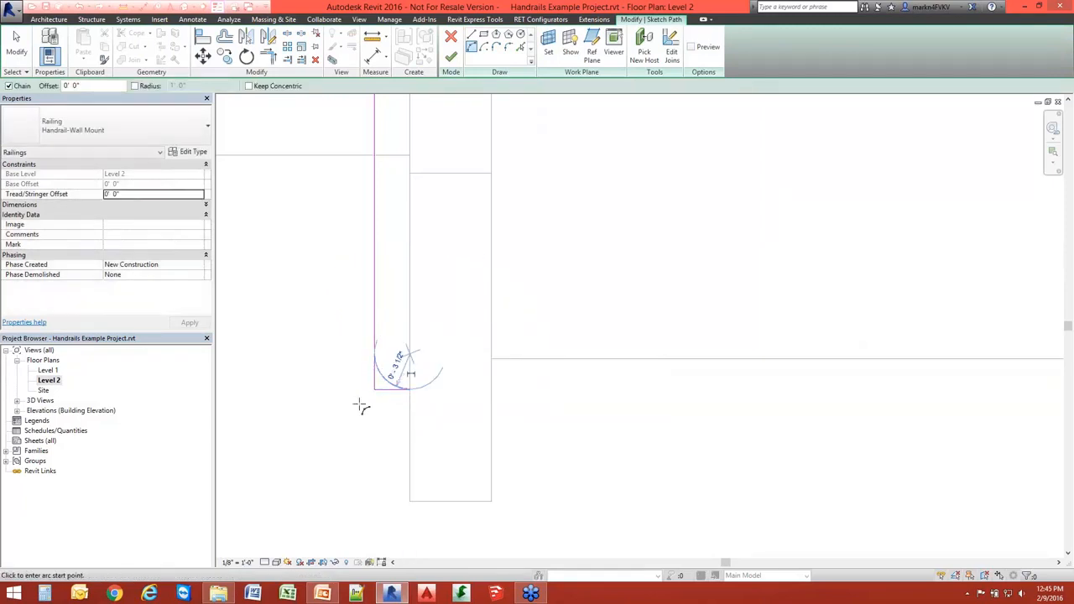
Trim the handrail path's long straight line to the corner arc at the DN-end wall return
key("Escape")
key("t")
key("r")
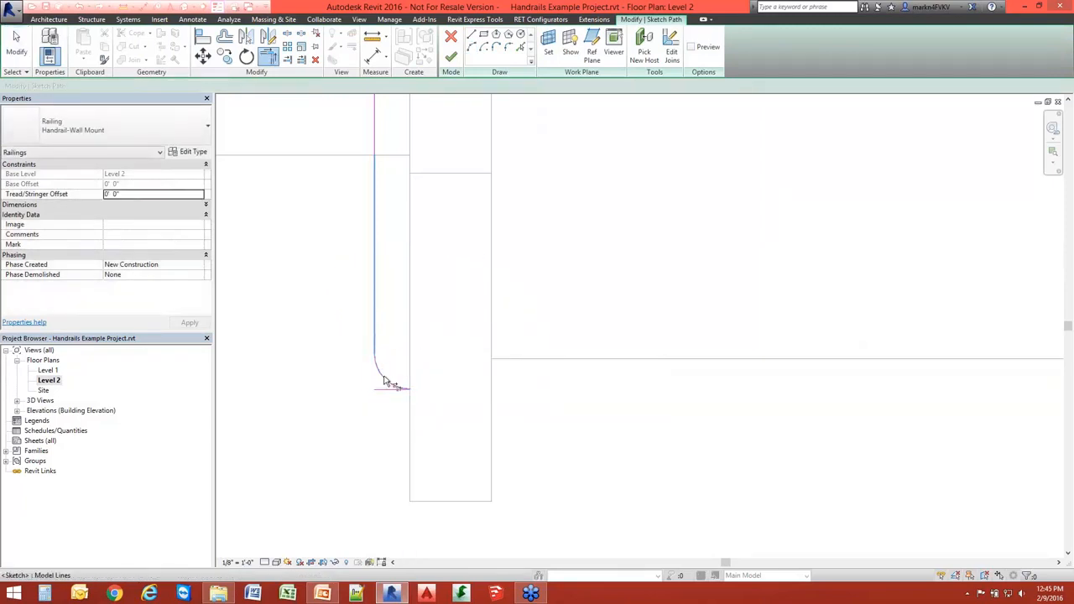
left_click(385, 381)
key("Escape")
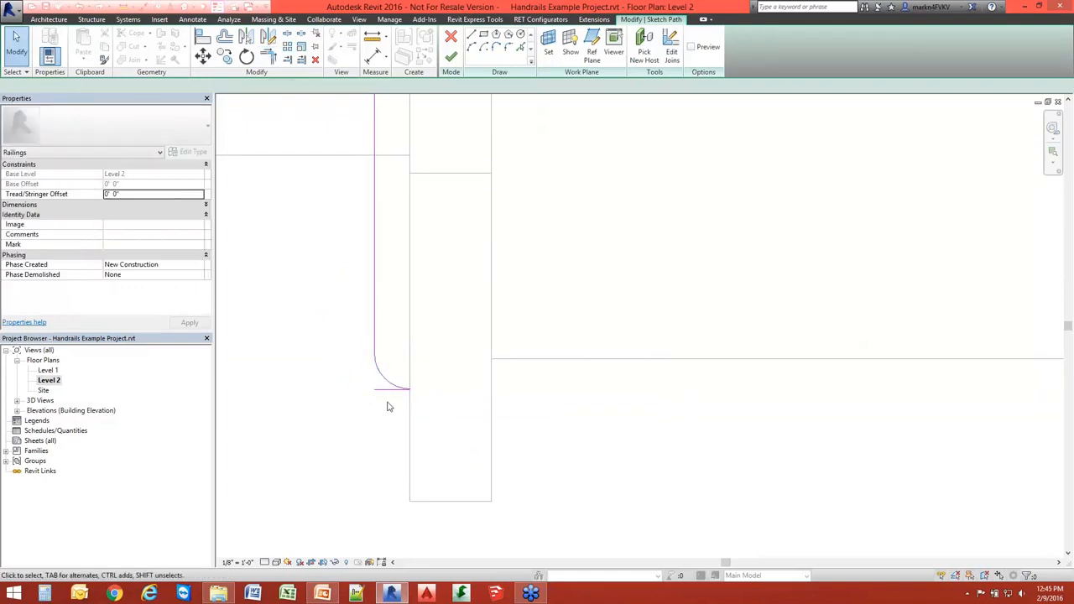
Delete the leftover straight return segment below the arc and finish the handrail path sketch
left_click(383, 389)
key("Escape")
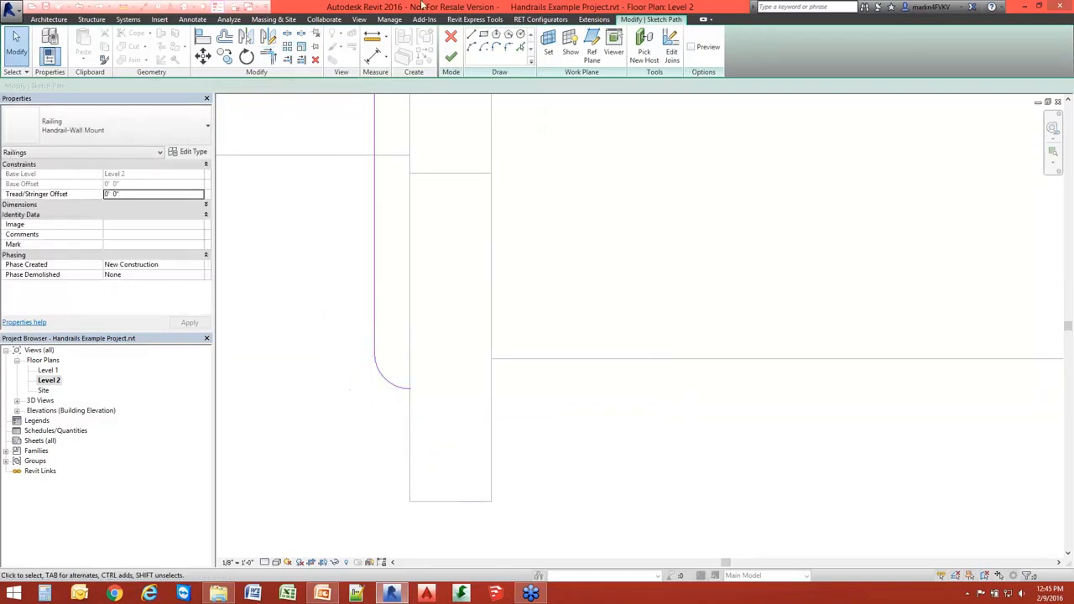
left_click(451, 57)
scroll(439, 347, "down", 4)
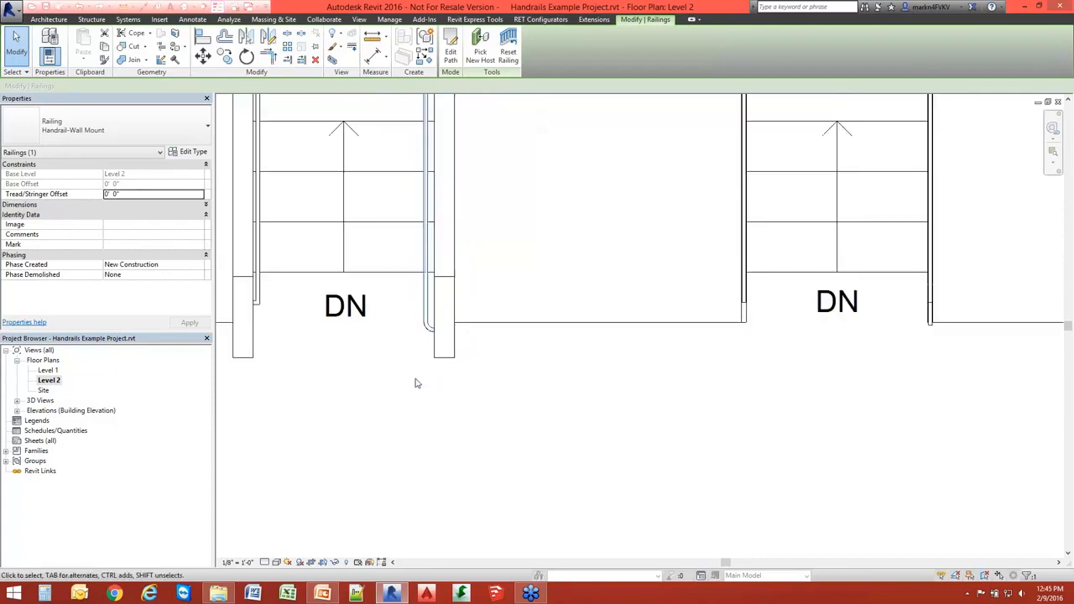
Examine the rounded wall return in 3D and compare it with the end of the handrail on the opposite wall
left_click(188, 8)
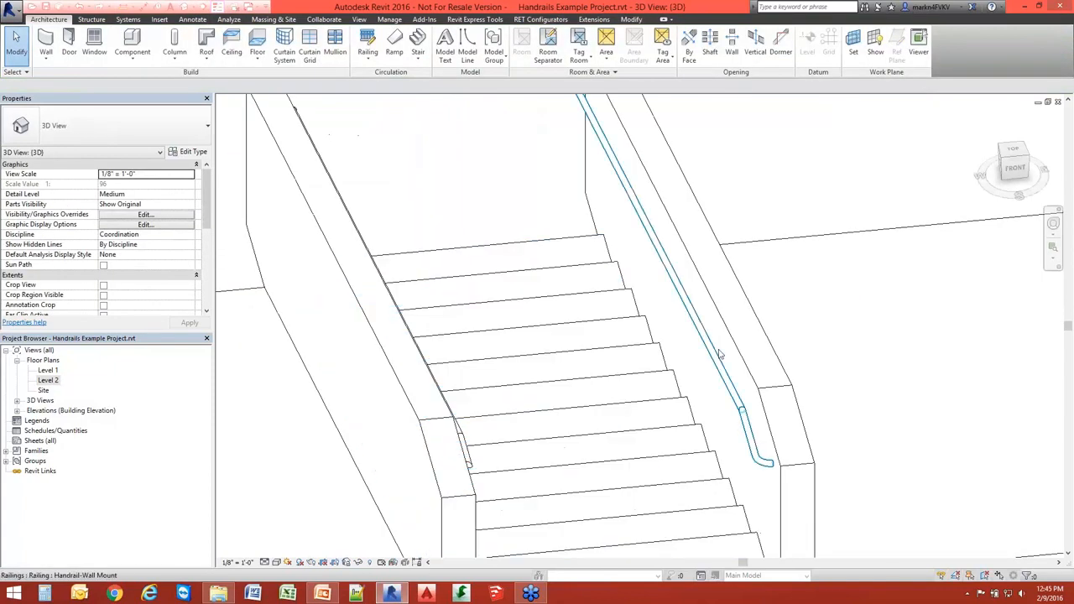
middle_click_drag(719, 355, 517, 218, "shift")
scroll(836, 394, "up", 2)
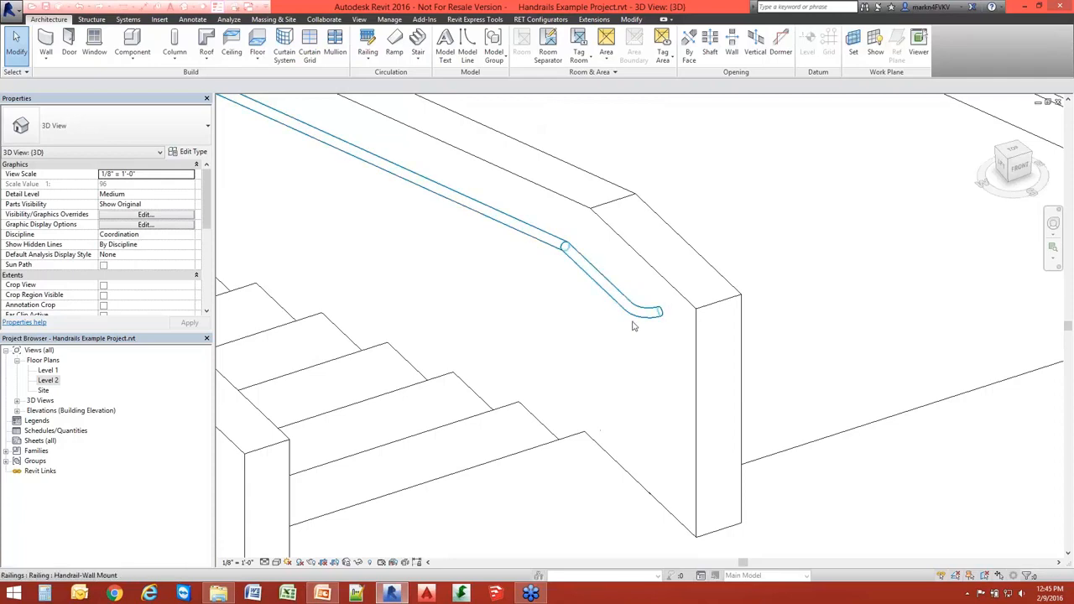
scroll(639, 321, "down", 2)
middle_click_drag(640, 321, 503, 353, "shift")
middle_click_drag(973, 336, 506, 300)
scroll(610, 282, "up", 2)
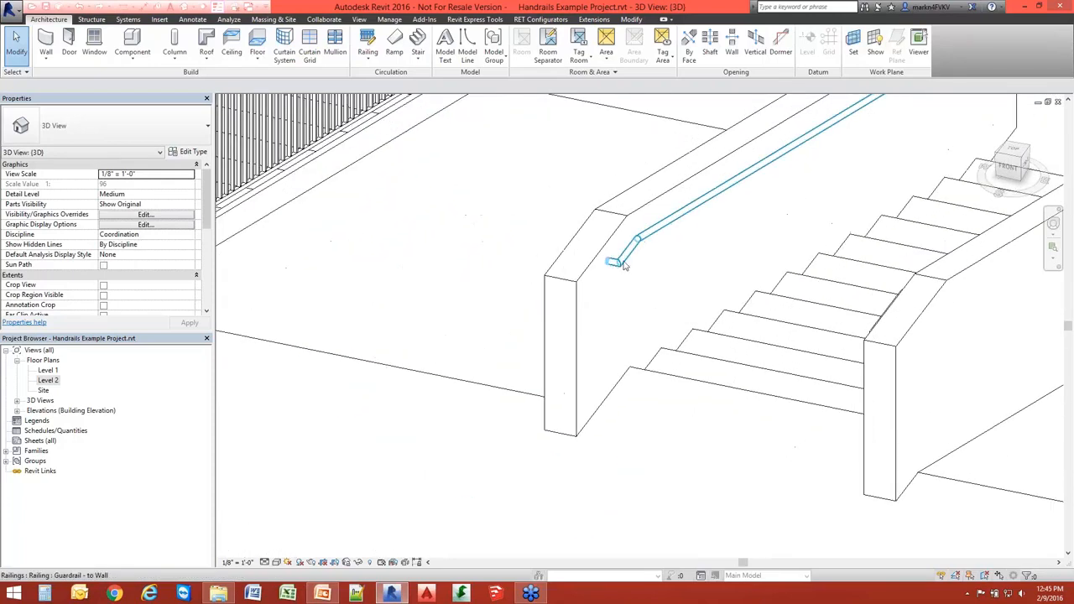
scroll(623, 264, "down", 2)
middle_click_drag(624, 264, 545, 299)
scroll(544, 295, "up", 2)
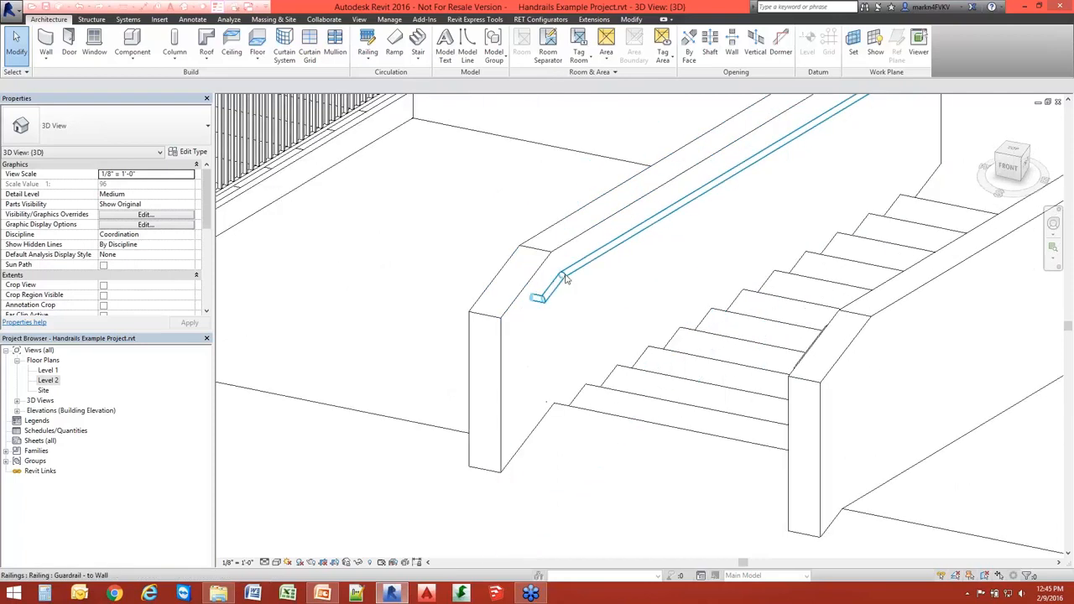
Edit the opposite wall's continuous handrail type, Circular - 1 1/2" to Wall, setting Default Join to Fillet and Fillet Radius to 2.25"
key("Tab")
left_click(566, 280)
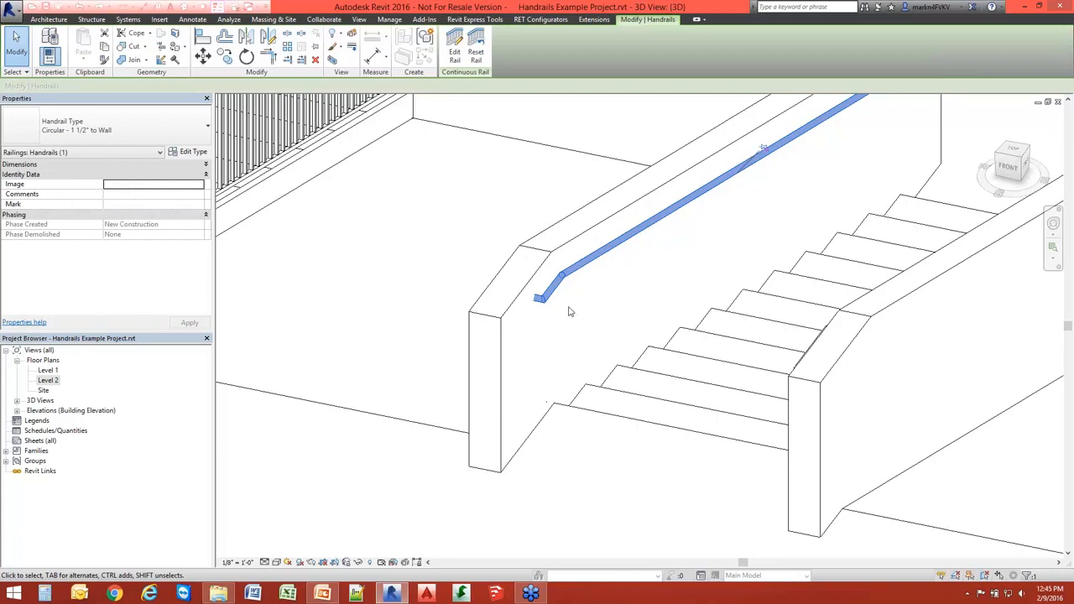
left_click(192, 152)
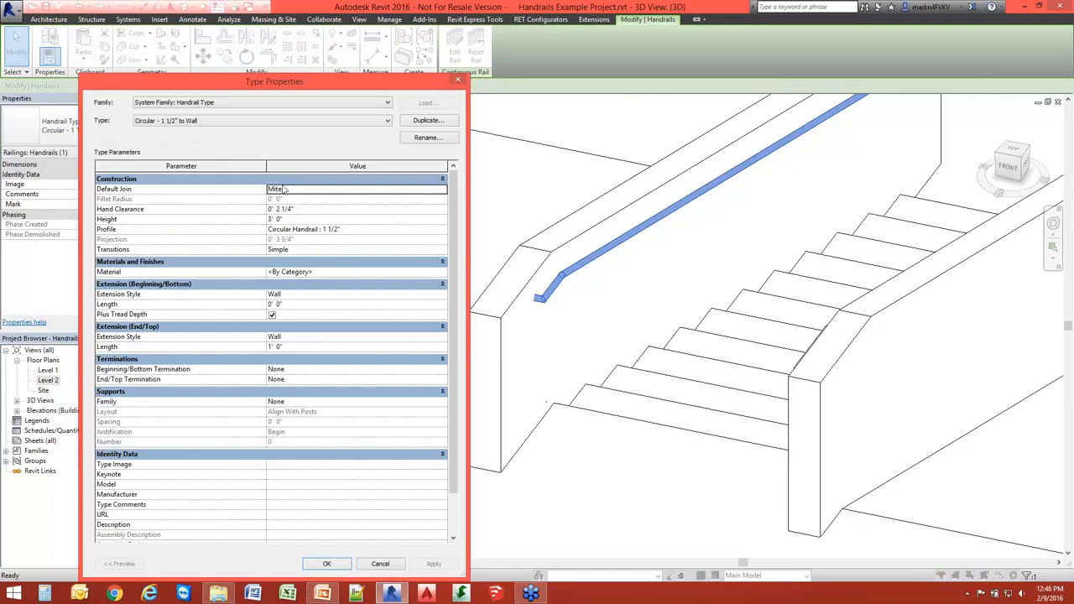
left_click(287, 189)
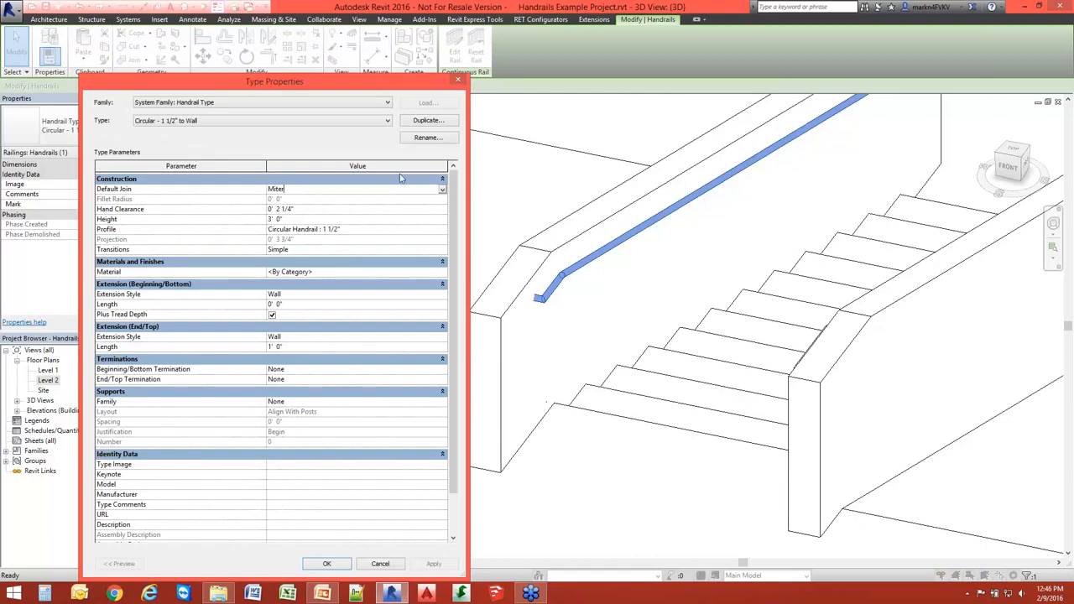
left_click(443, 191)
left_click(345, 208)
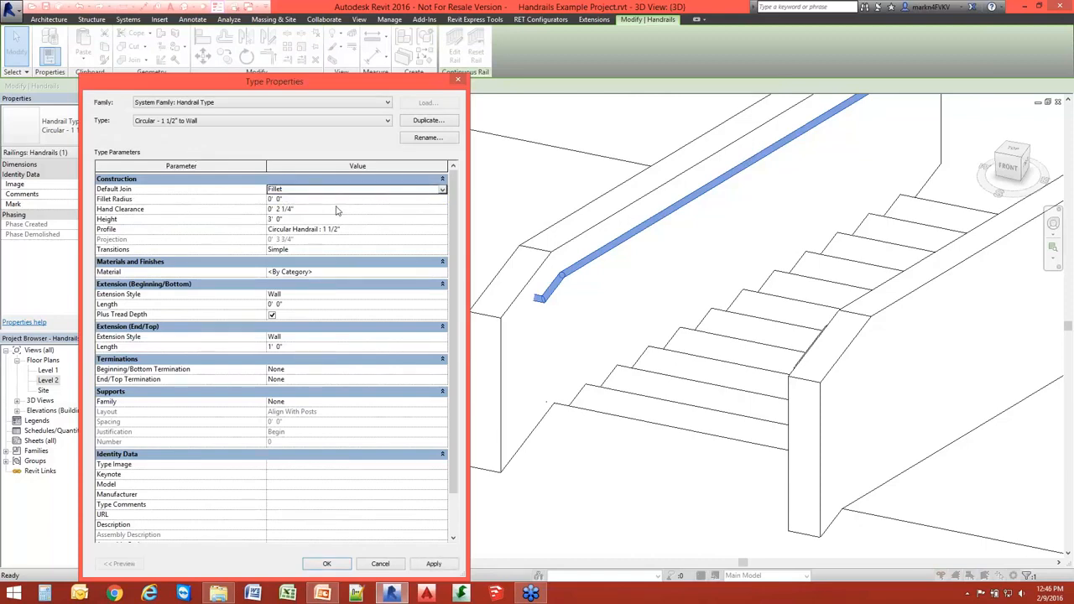
left_click(338, 199)
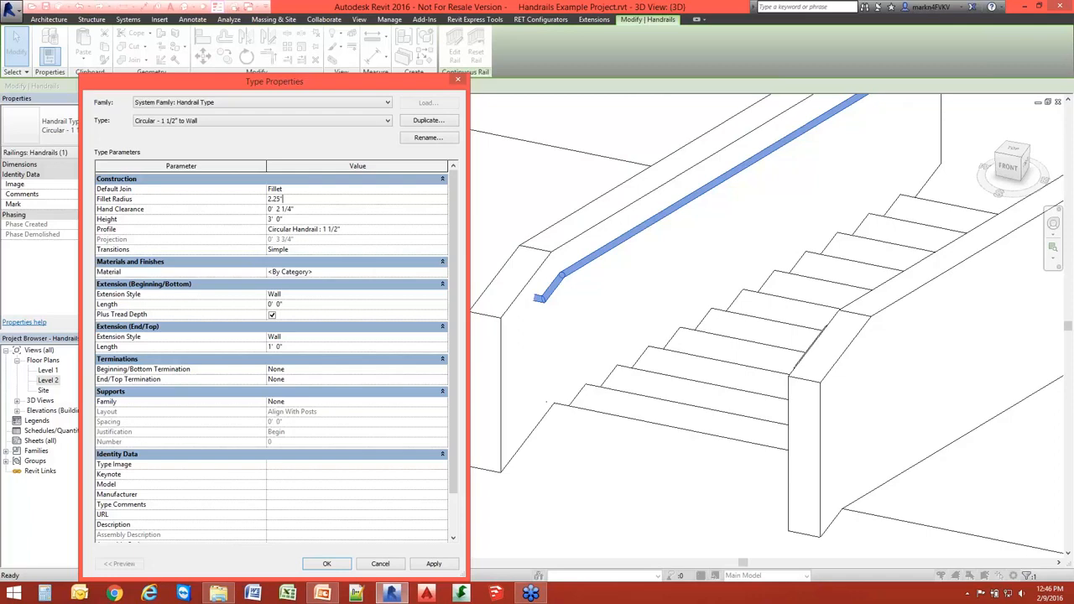
key("Return")
left_click(434, 563)
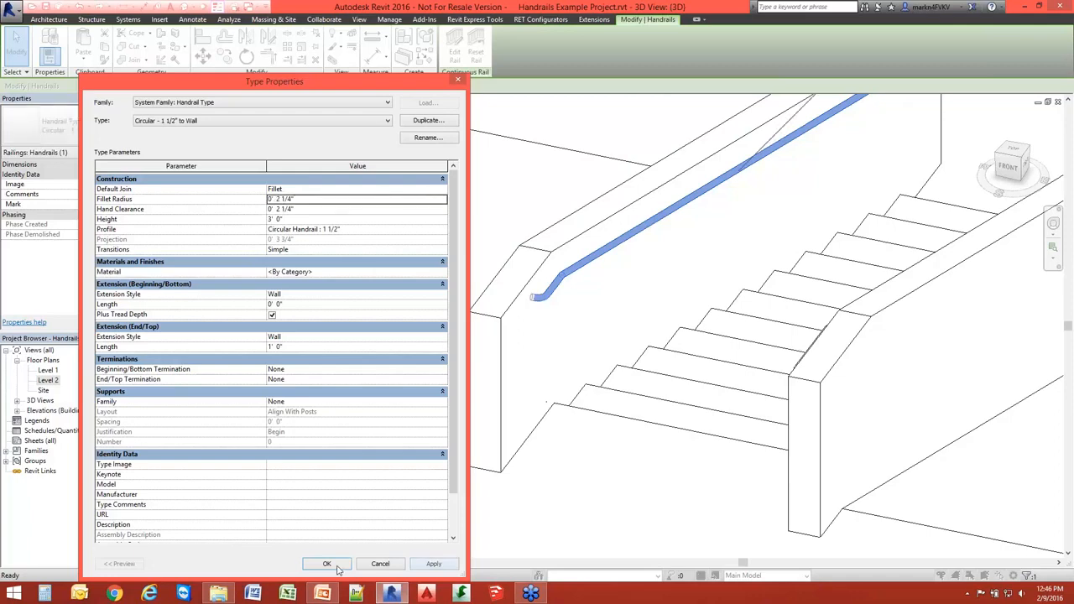
left_click(336, 568)
Examine the filleted handrail's ends from the front and back in 3D, along with all three stairs
left_click(652, 432)
scroll(653, 432, "down", 2)
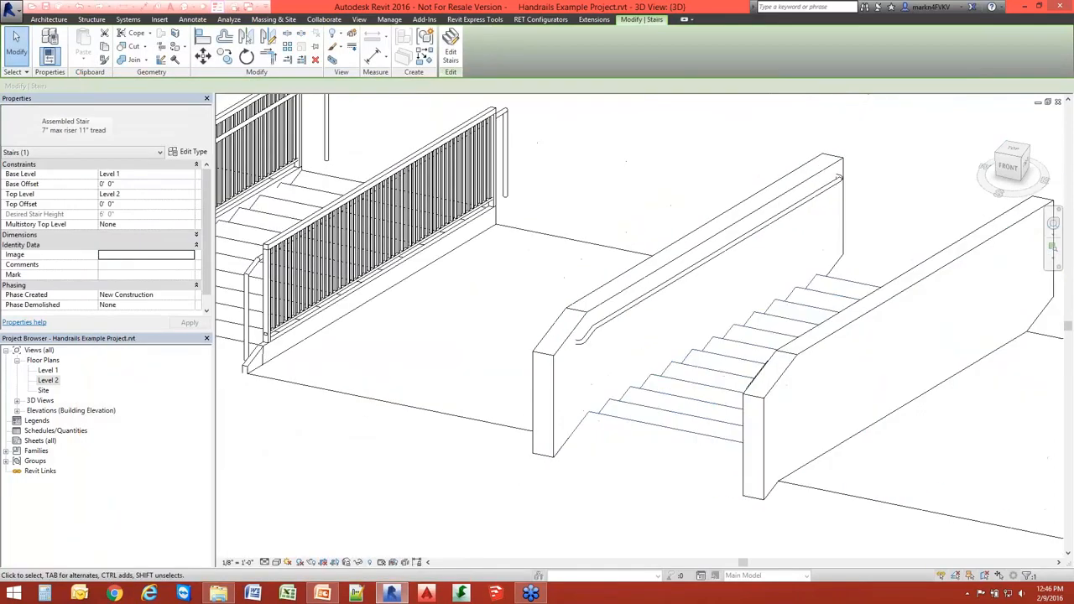
scroll(838, 176, "up", 5)
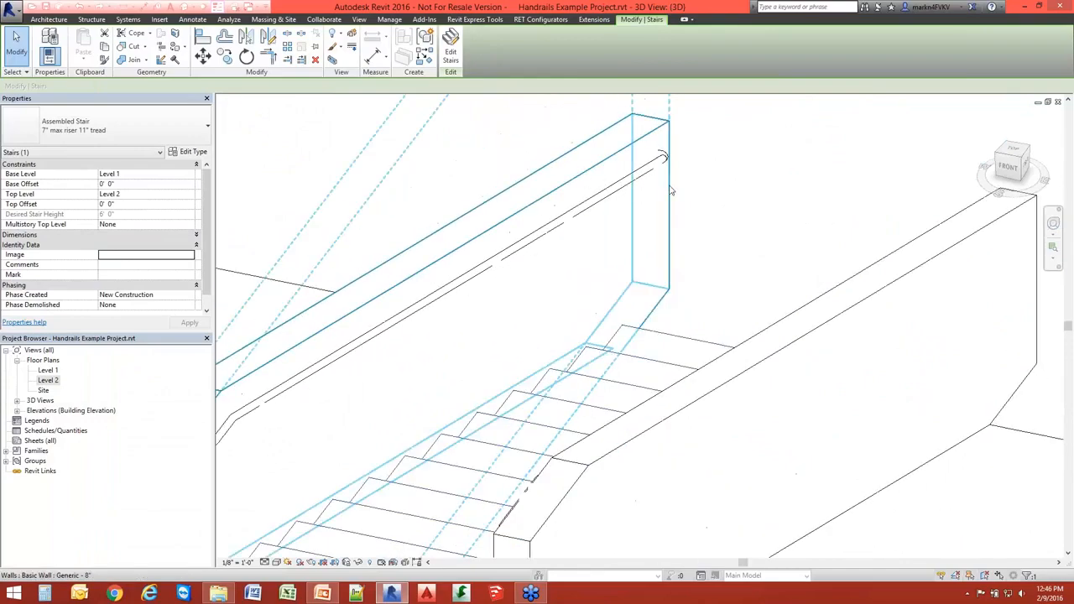
middle_click_drag(670, 190, 411, 310, "shift")
scroll(696, 462, "down", 2)
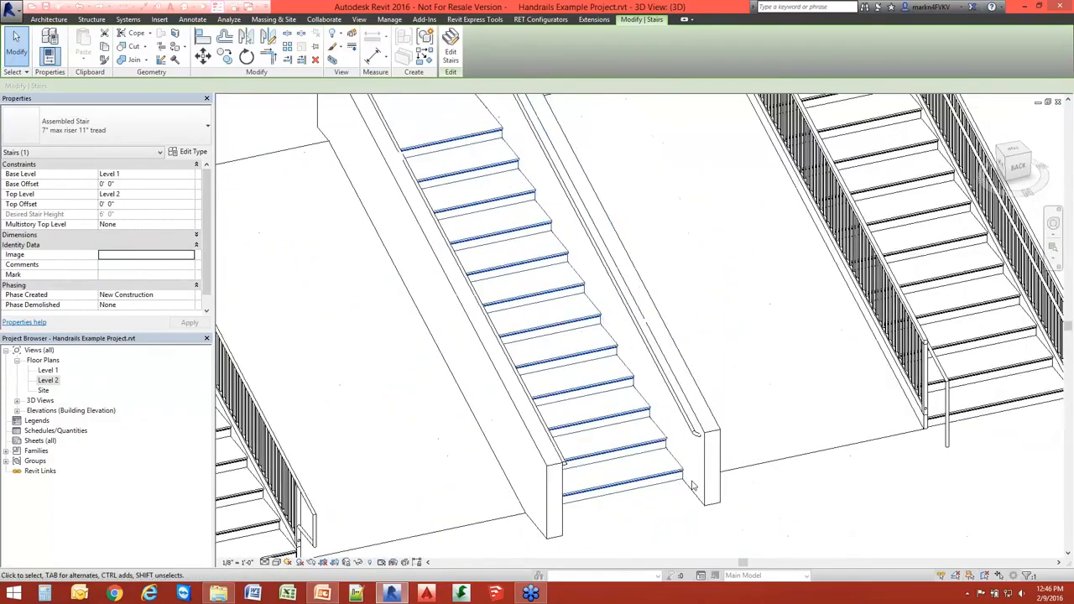
middle_click_drag(692, 482, 702, 404, "shift")
scroll(701, 405, "down", 1)
left_click(748, 509)
scroll(745, 502, "down", 1)
middle_click_drag(743, 495, 684, 355)
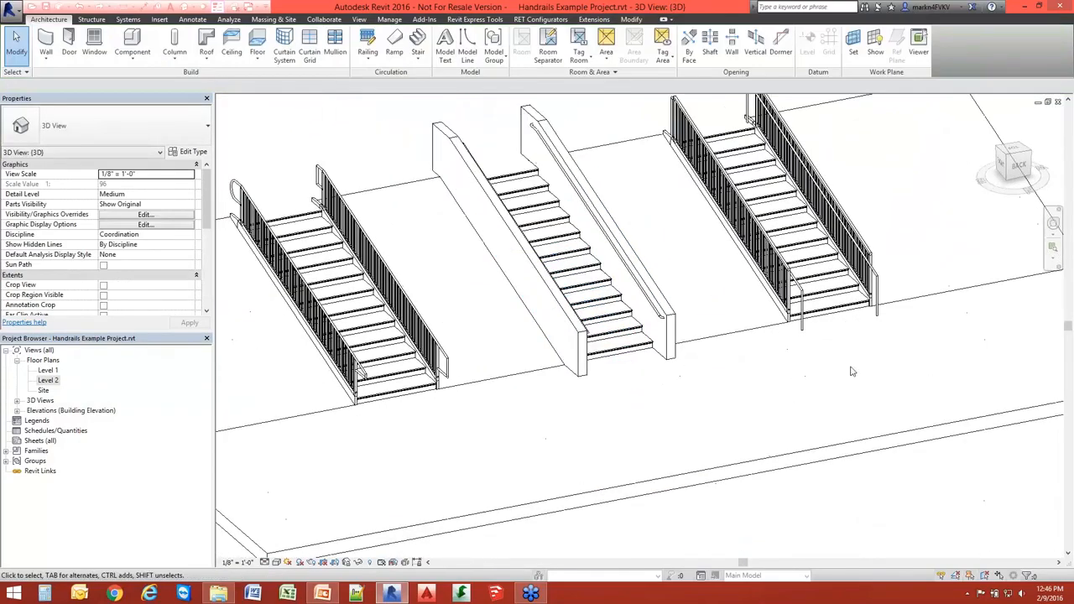
scroll(851, 372, "down", 2)
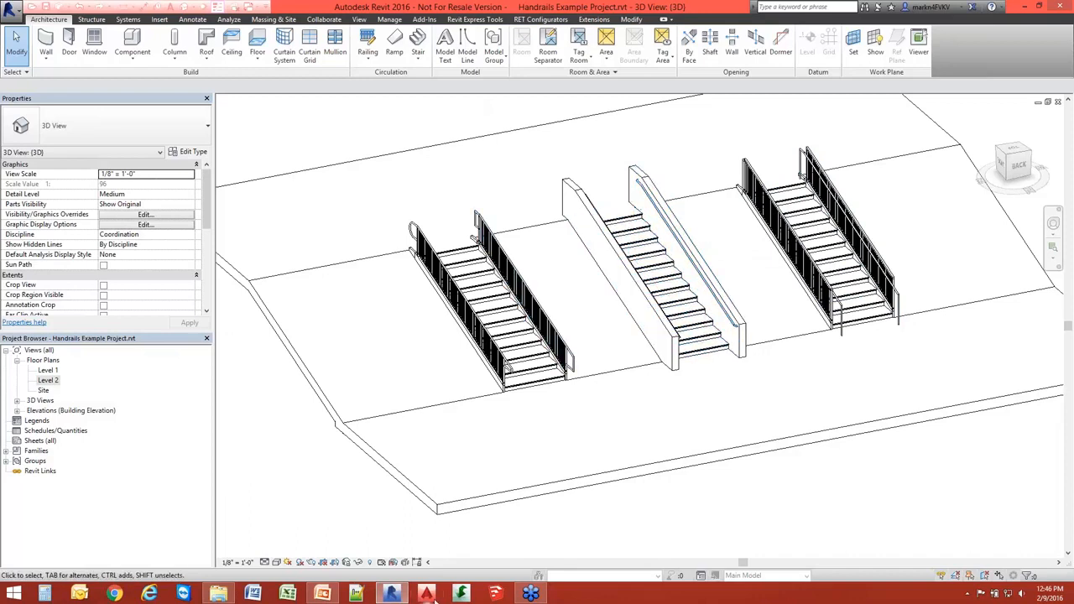
Switch to the PowerPoint slide show and advance from the handrail extension types to the Summary slide
left_click(323, 594)
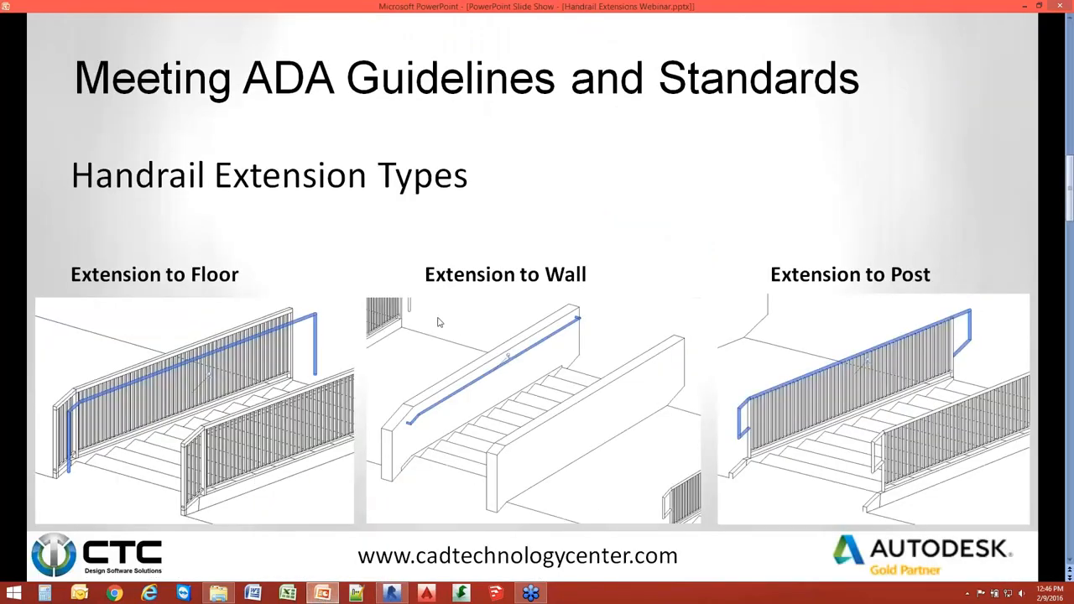
left_click(449, 324)
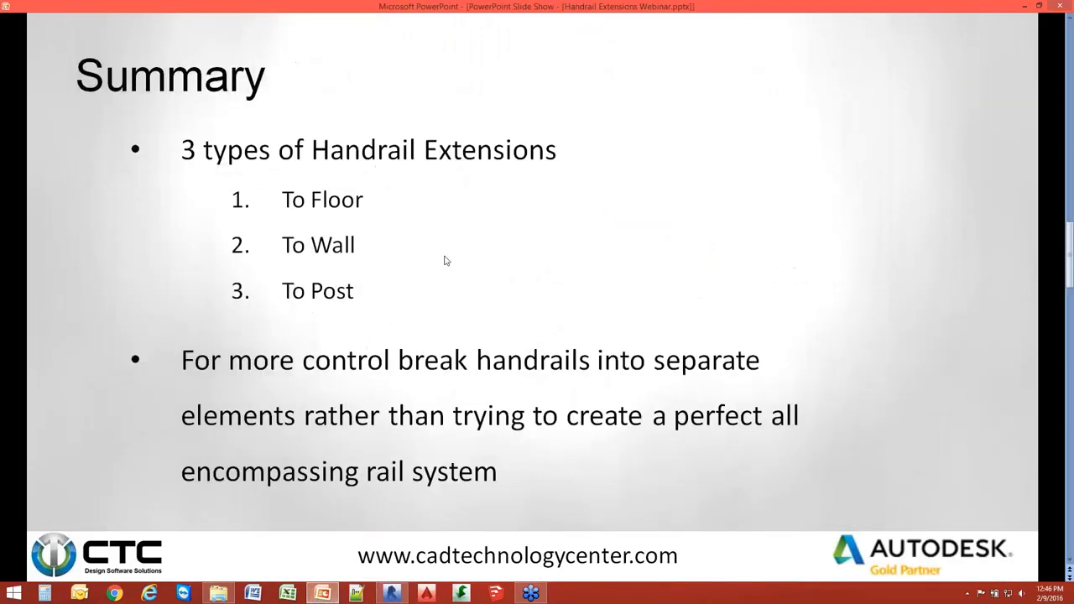